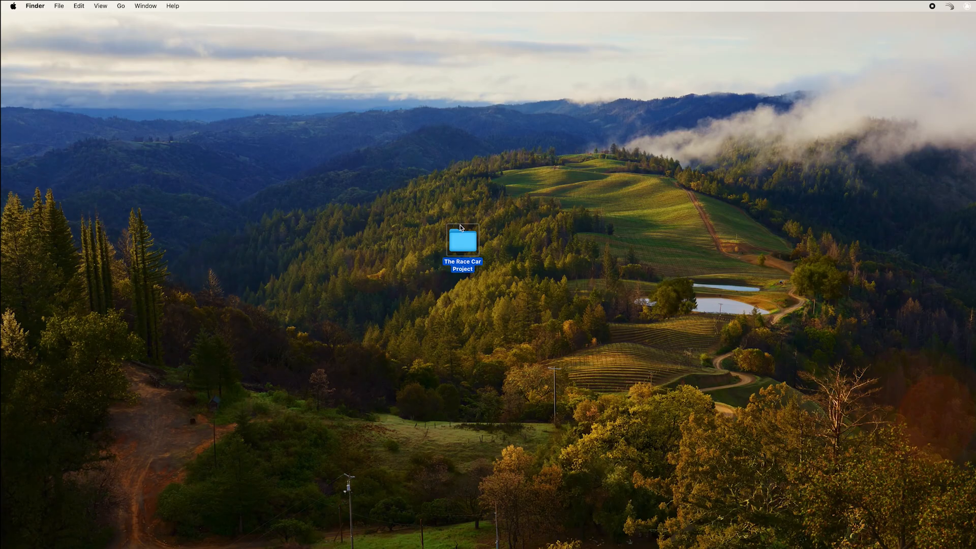
# - Open The Race Car Project folder from the desktop and create a subfolder named Picture in it
pyautogui.doubleClick(467, 245)
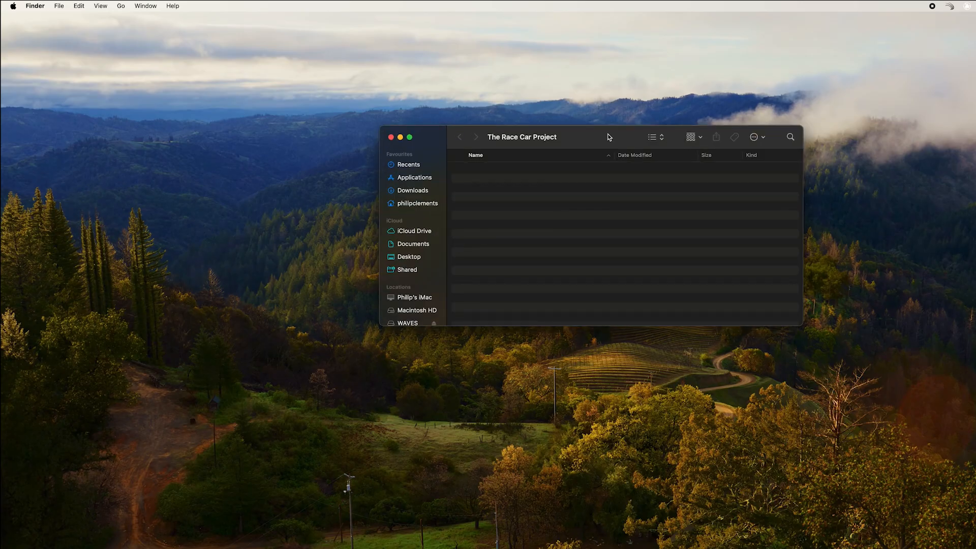
pyautogui.moveTo(610, 135); pyautogui.dragTo(479, 72)
pyautogui.moveTo(676, 263); pyautogui.dragTo(762, 230)
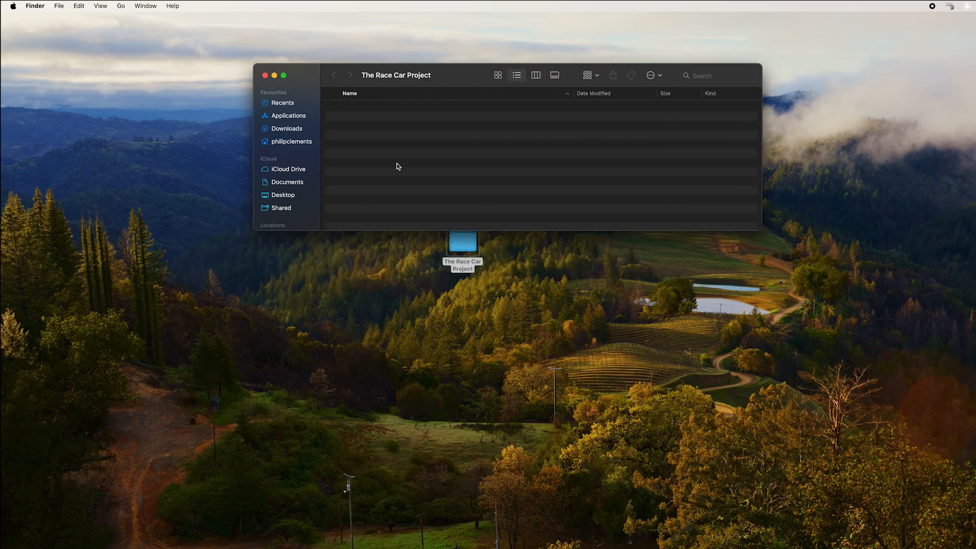
pyautogui.rightClick(399, 166)
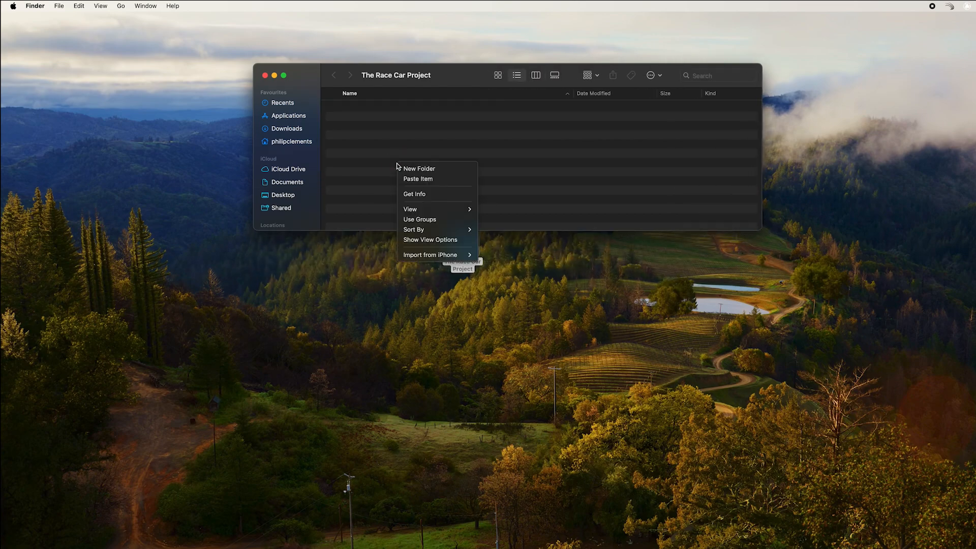
pyautogui.click(410, 169)
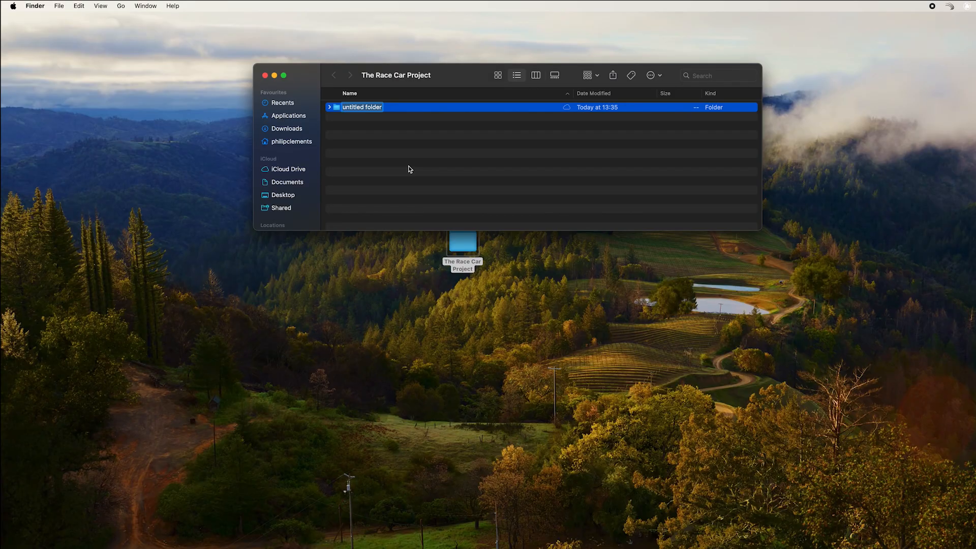
pyautogui.write('Picture')
pyautogui.press('Return')
# - Create two more subfolders in The Race Car Project, named Music and SFX
pyautogui.press('shift+super+n')
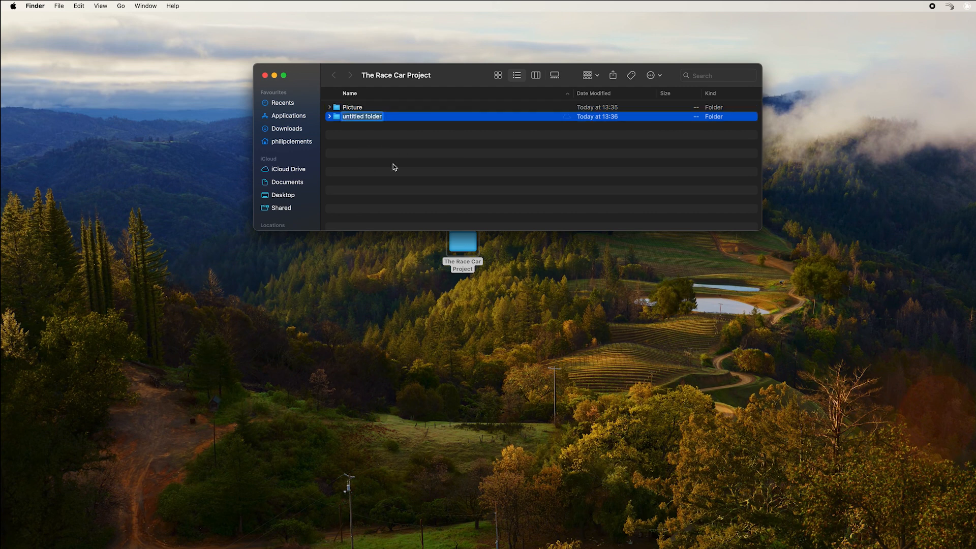
pyautogui.write('Music')
pyautogui.press('Return')
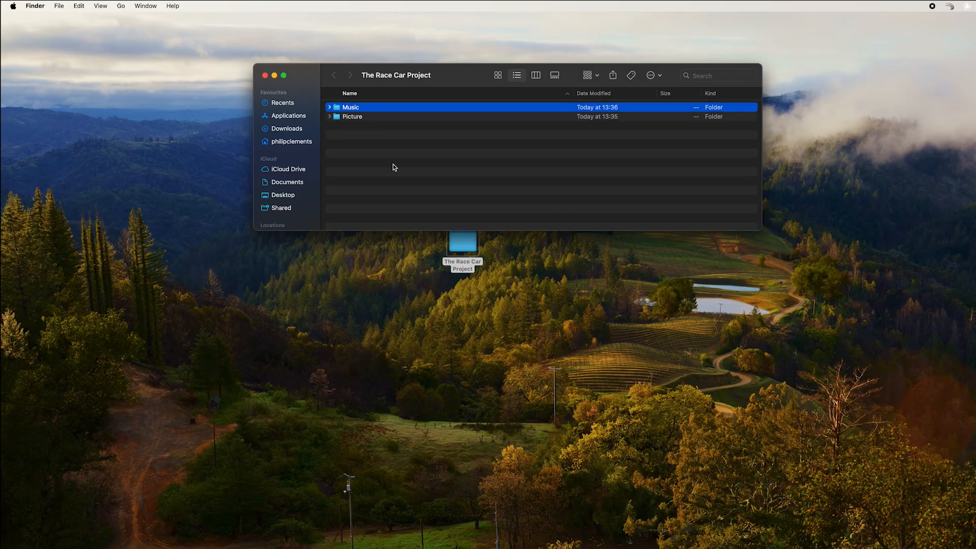
pyautogui.rightClick(400, 181)
pyautogui.click(416, 186)
pyautogui.write('SFX')
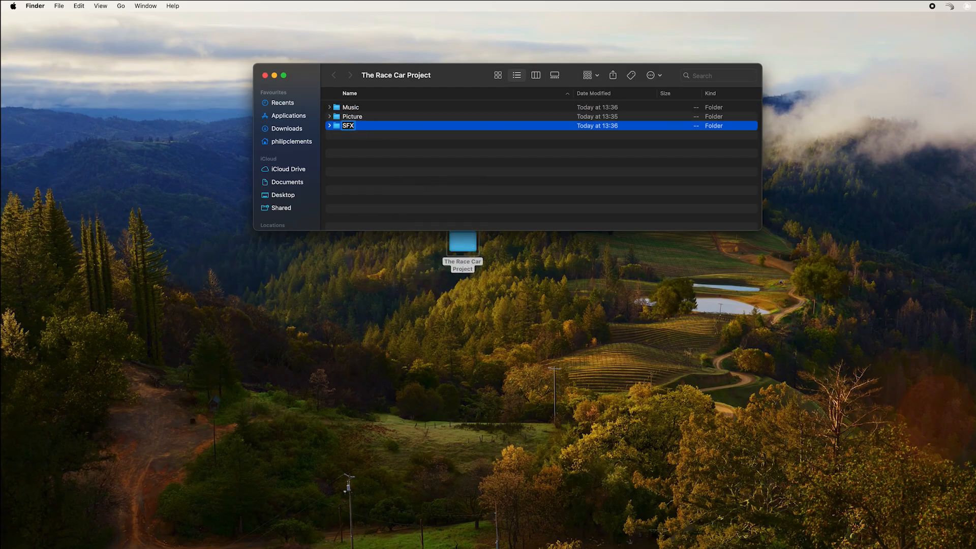
pyautogui.press('Return')
# - Add subfolders named Sound Edit and Sound Mix to The Race Car Project folder
pyautogui.rightClick(423, 185)
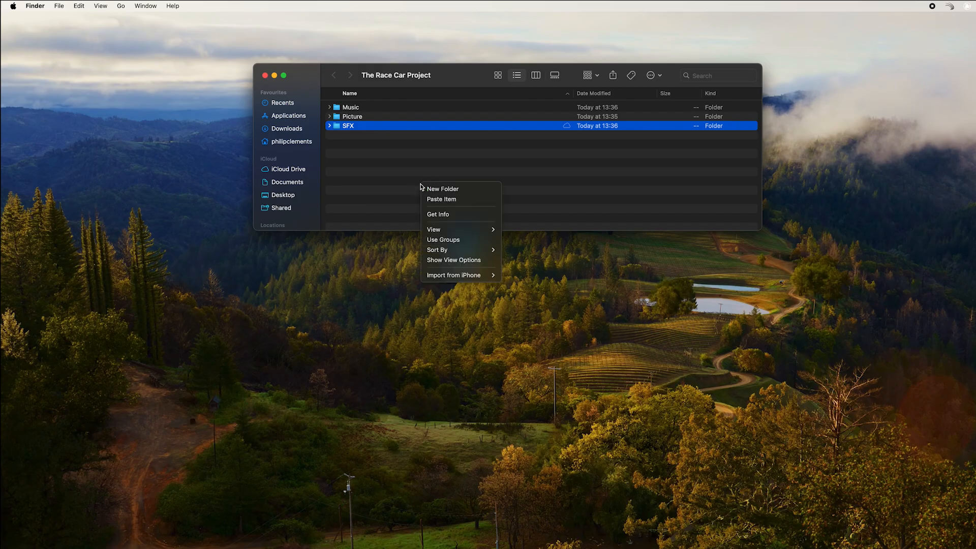
pyautogui.click(433, 189)
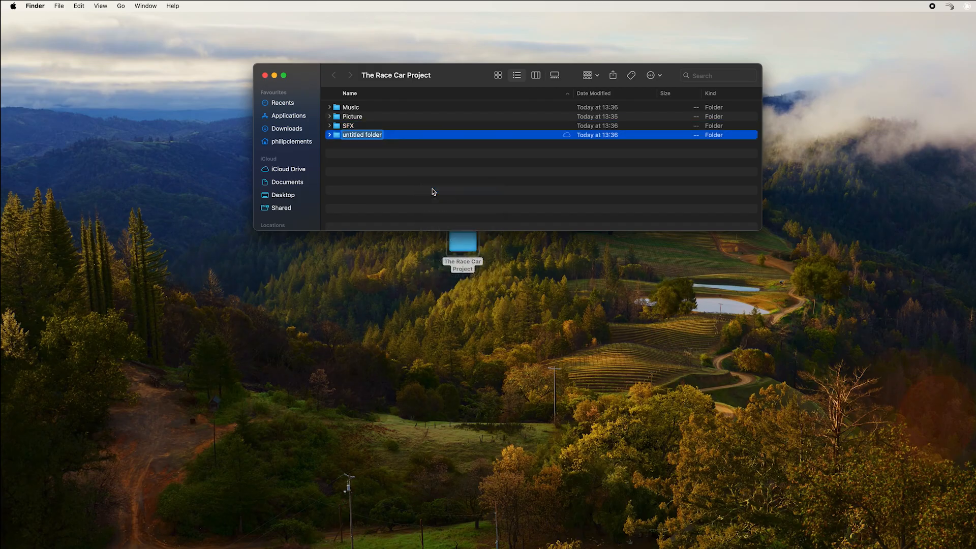
pyautogui.write('Sound Edit')
pyautogui.press('Return')
pyautogui.rightClick(407, 172)
pyautogui.click(421, 179)
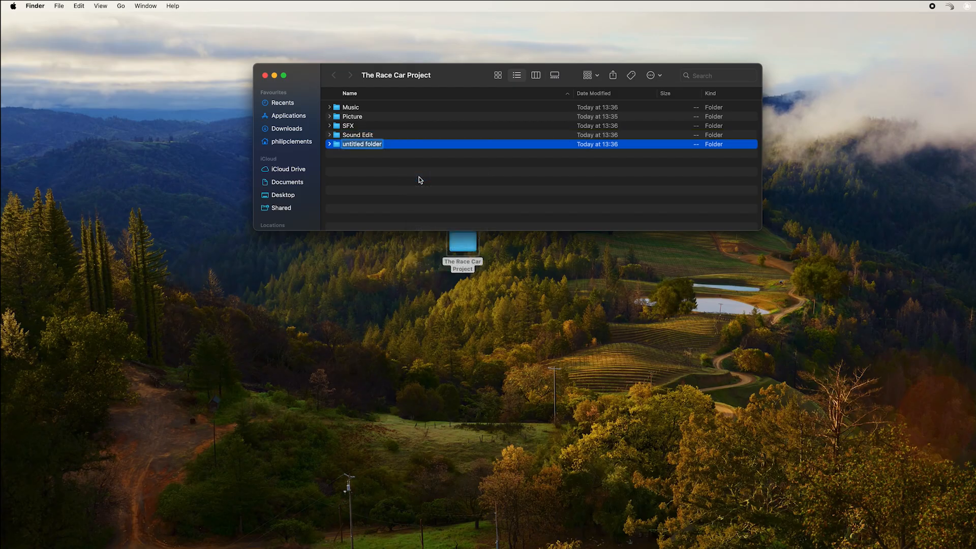
pyautogui.write('Sound Mix')
pyautogui.press('Return')
# - Create a subfolder named Deliverables in The Race Car Project folder
pyautogui.rightClick(395, 173)
pyautogui.press('Escape')
pyautogui.press('shift+super+n')
pyautogui.write('Deli')
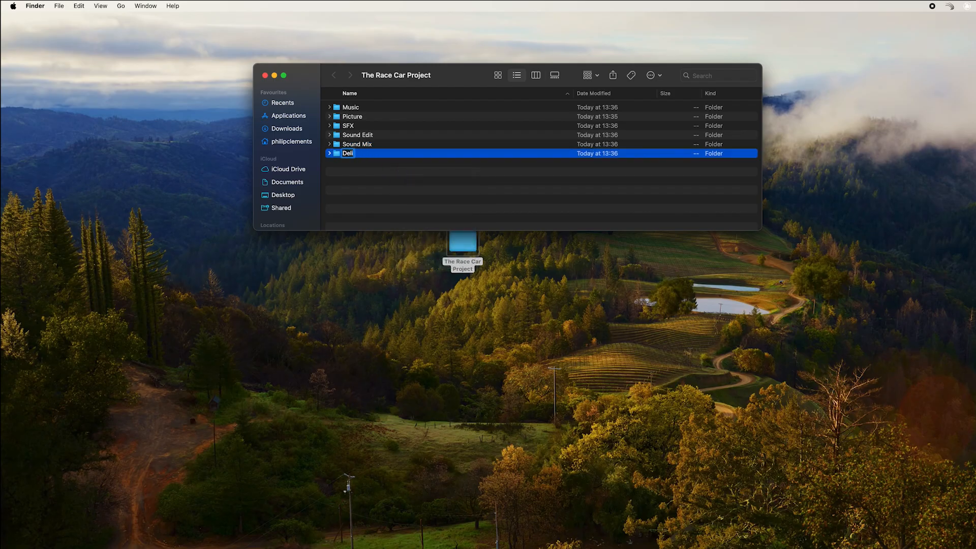
pyautogui.write('verables')
pyautogui.press('Return')
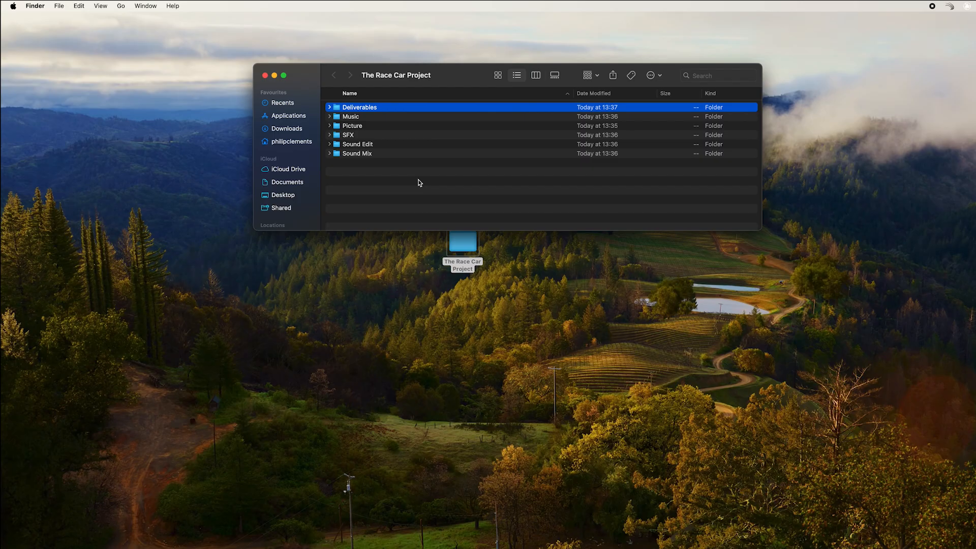
# - Show Downloads in a second Finder window and open the project's empty Picture folder in the first one
pyautogui.click(452, 81)
pyautogui.press('super+n')
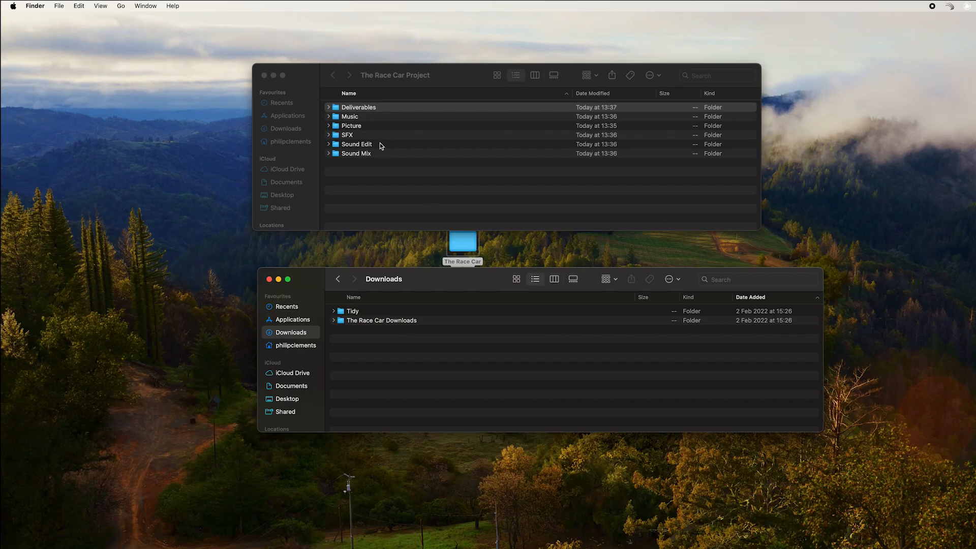
pyautogui.click(350, 127)
pyautogui.doubleClick(350, 127)
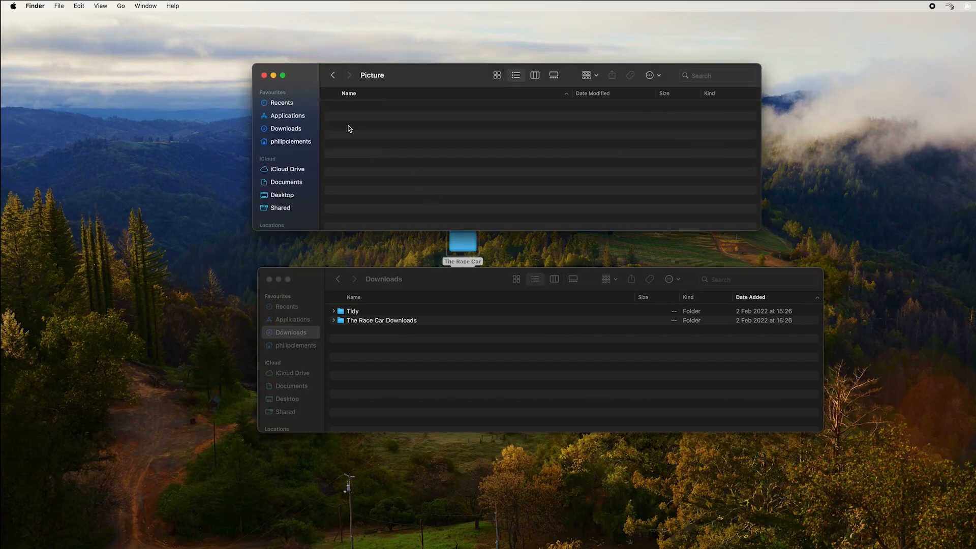
# - Copy The Race Car Short Film for Pro Tools .mp4 from The Race Car Downloads into the project's Picture folder, then return to the project folder
pyautogui.click(334, 321)
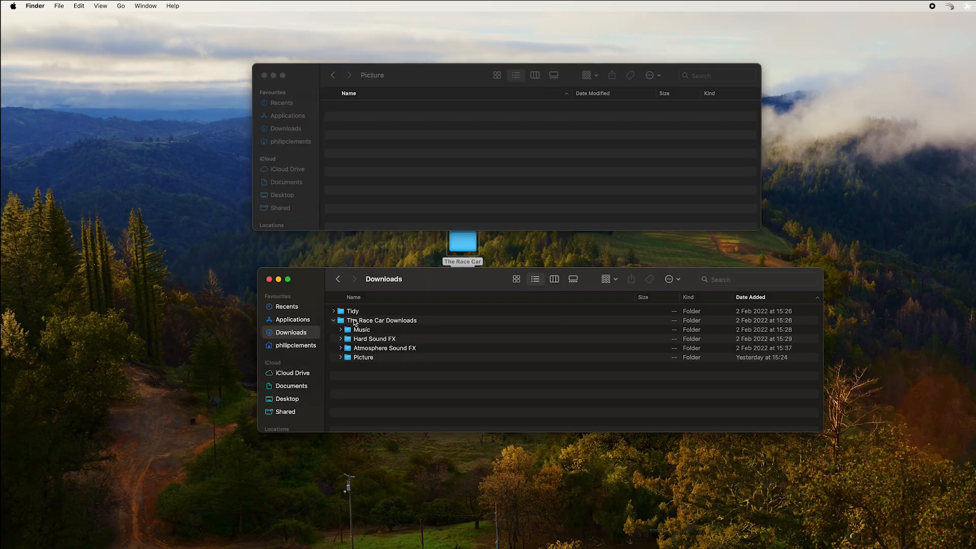
pyautogui.click(341, 357)
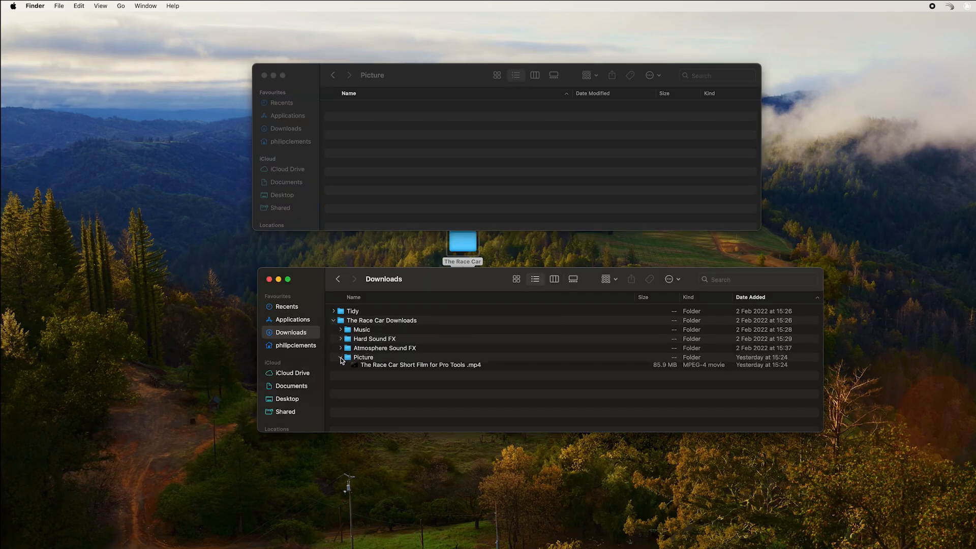
pyautogui.click(383, 367)
pyautogui.press('super+c')
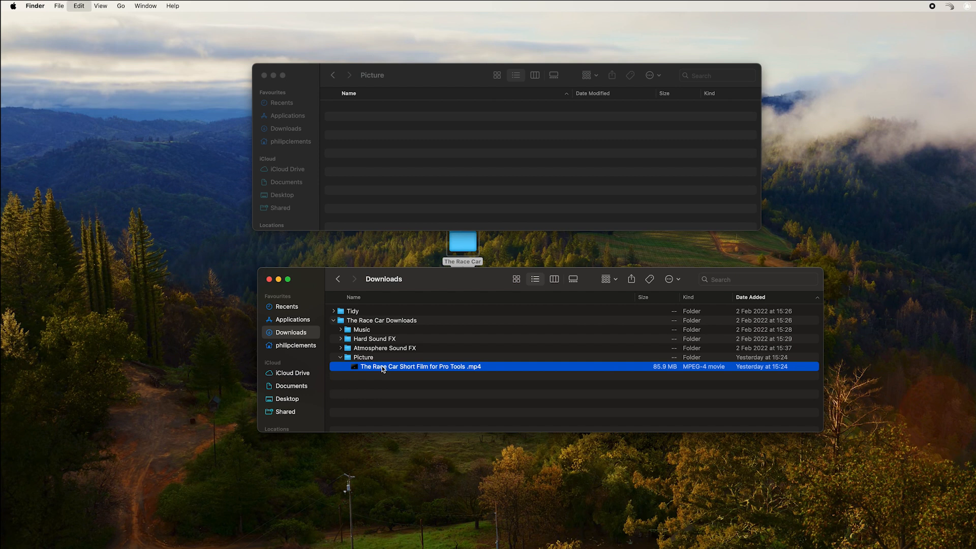
pyautogui.click(412, 163)
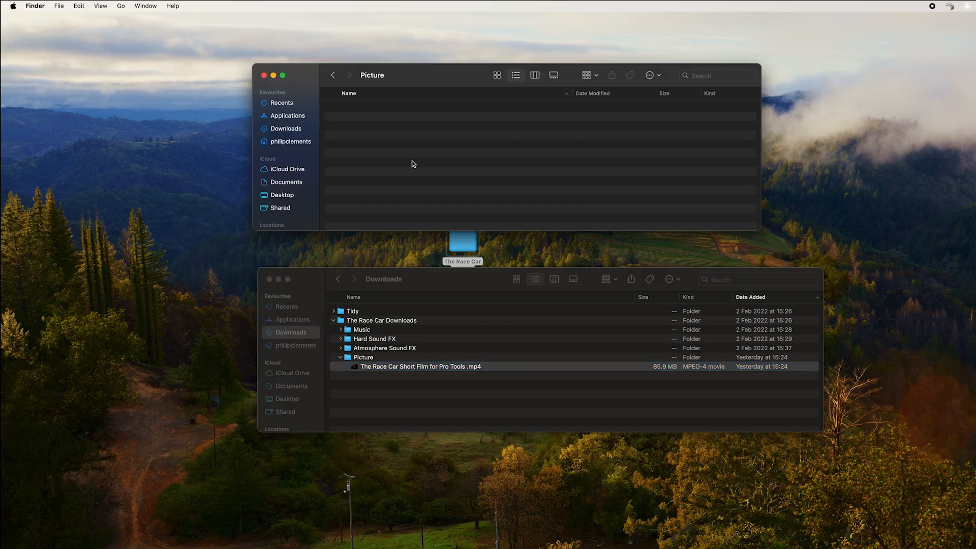
pyautogui.press('super+v')
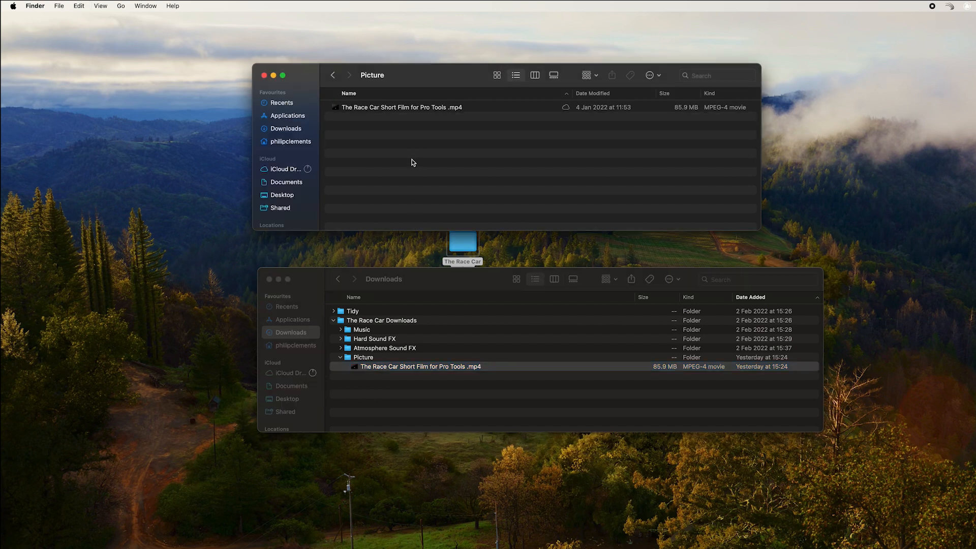
pyautogui.click(334, 76)
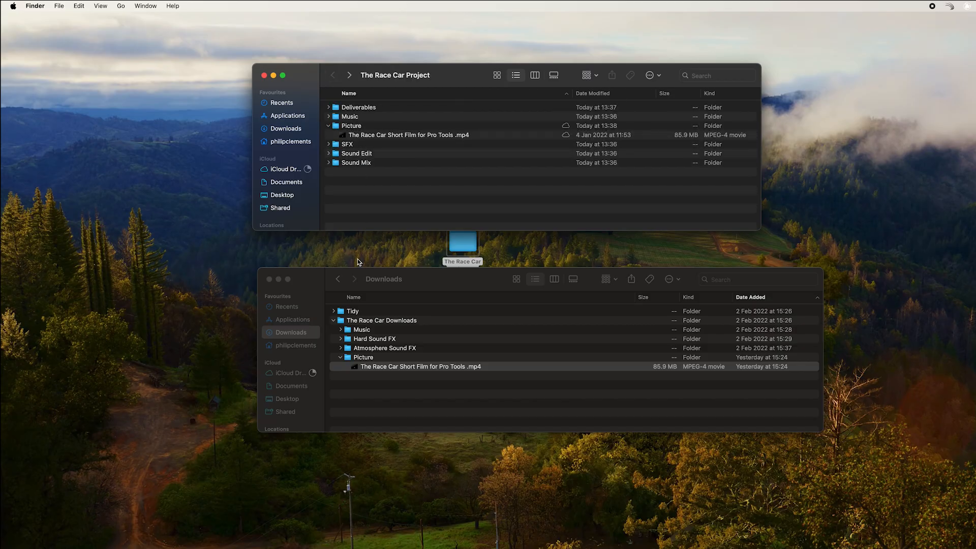
# - Copy The Race Car Film Music.wav from The Race Car Downloads into the project's Music folder and return to the project folder
pyautogui.click(341, 358)
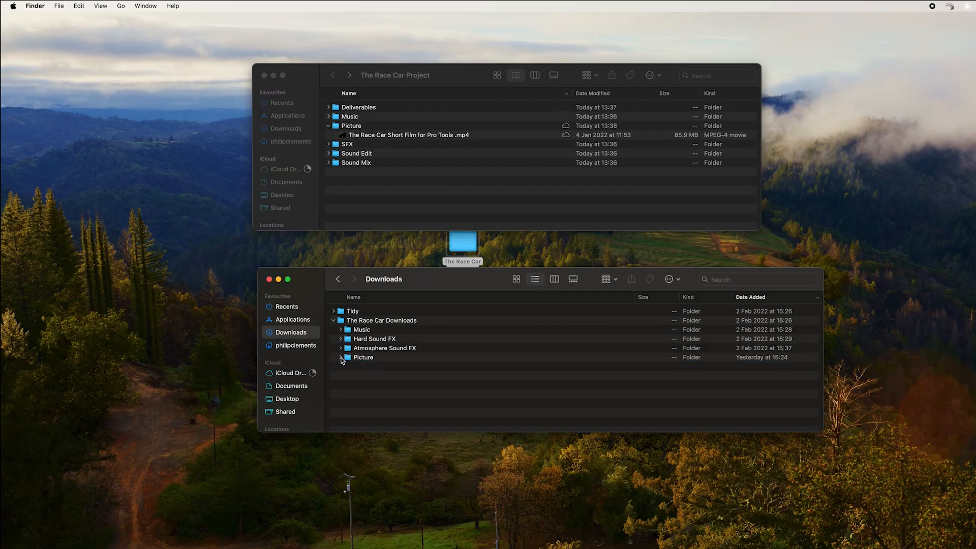
pyautogui.click(341, 330)
pyautogui.click(380, 340)
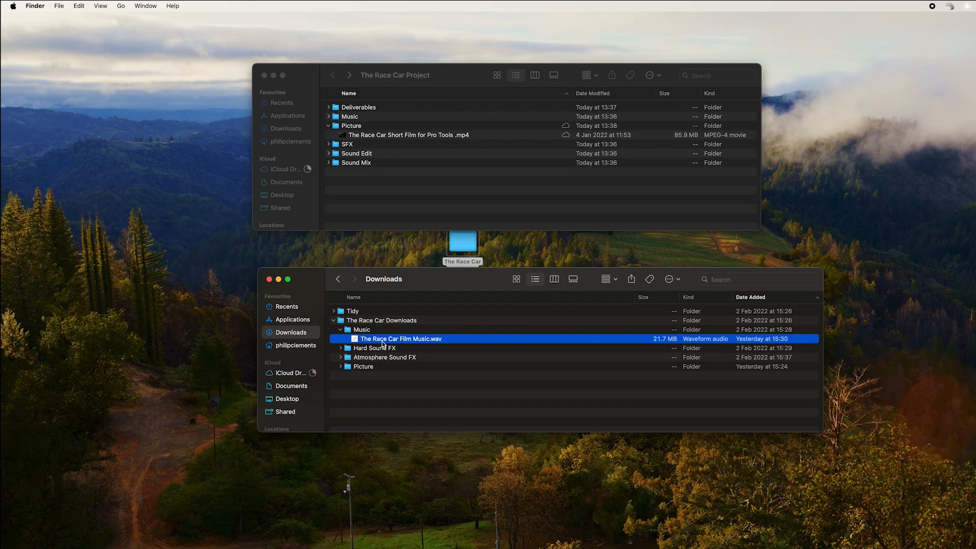
pyautogui.click(362, 118)
pyautogui.doubleClick(362, 118)
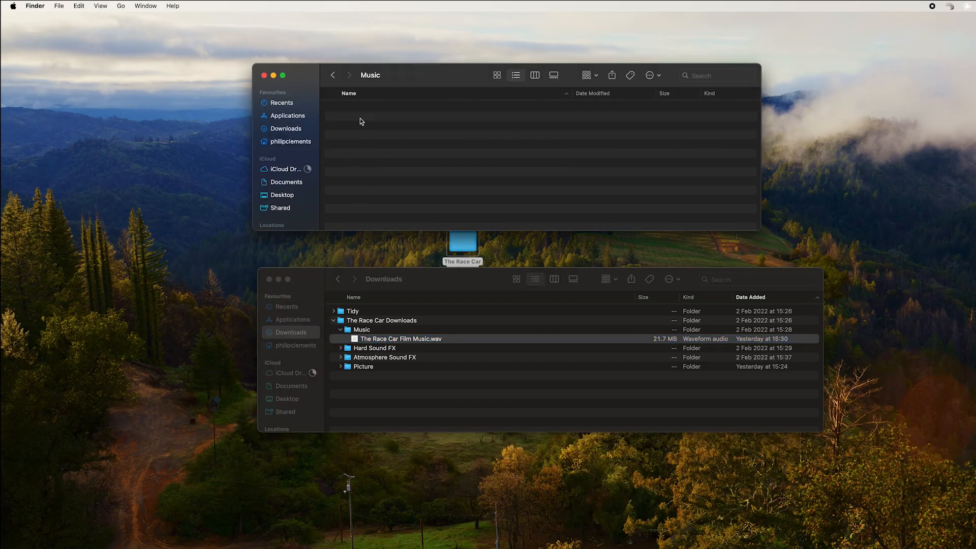
pyautogui.press('cmd+v')
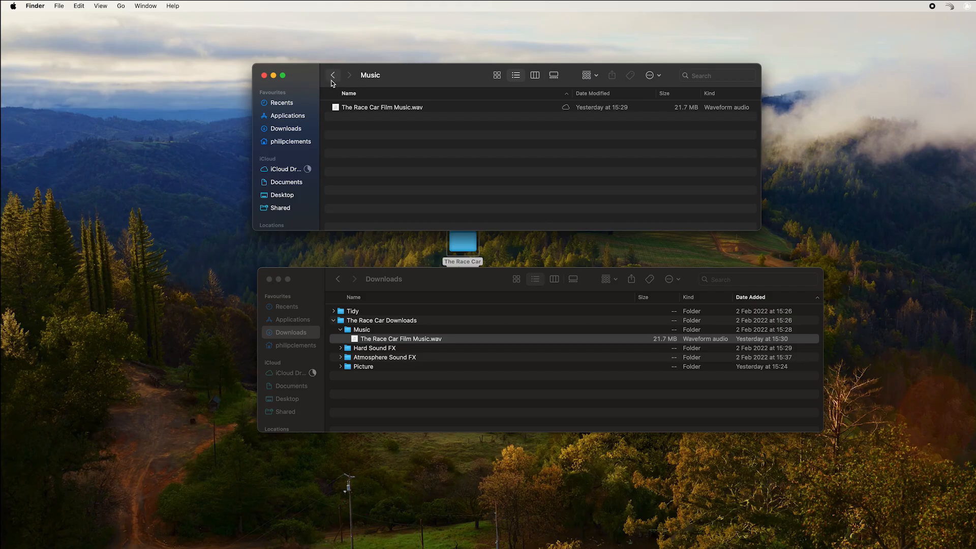
pyautogui.click(333, 75)
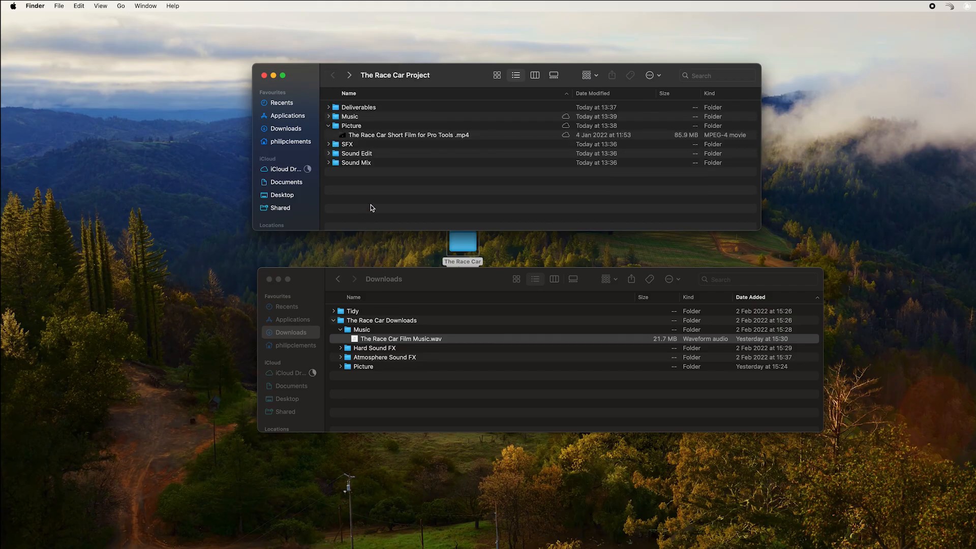
# - Copy the Hard Sound FX and Atmosphere Sound FX folders from The Race Car Downloads into the project's SFX folder and return to the project folder
pyautogui.click(329, 126)
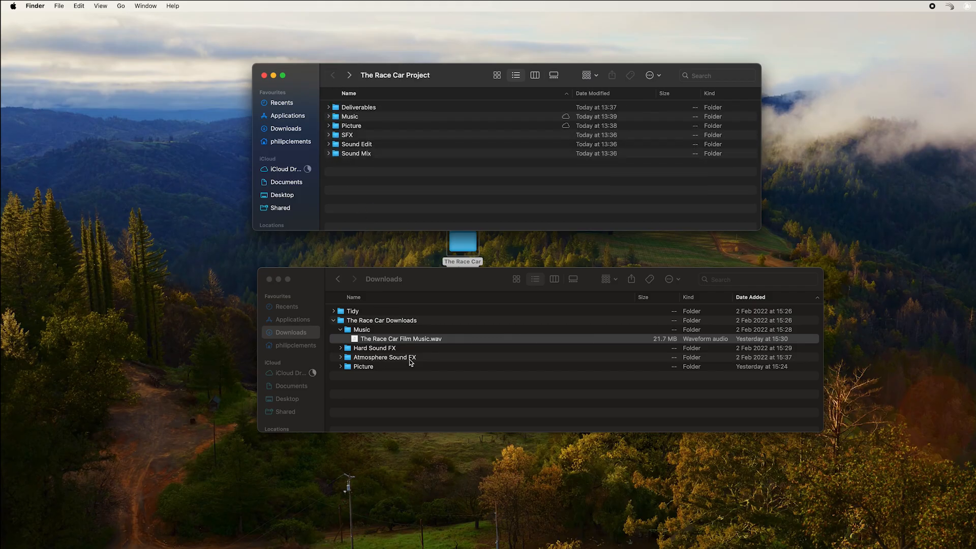
pyautogui.click(372, 360)
pyautogui.click(373, 359)
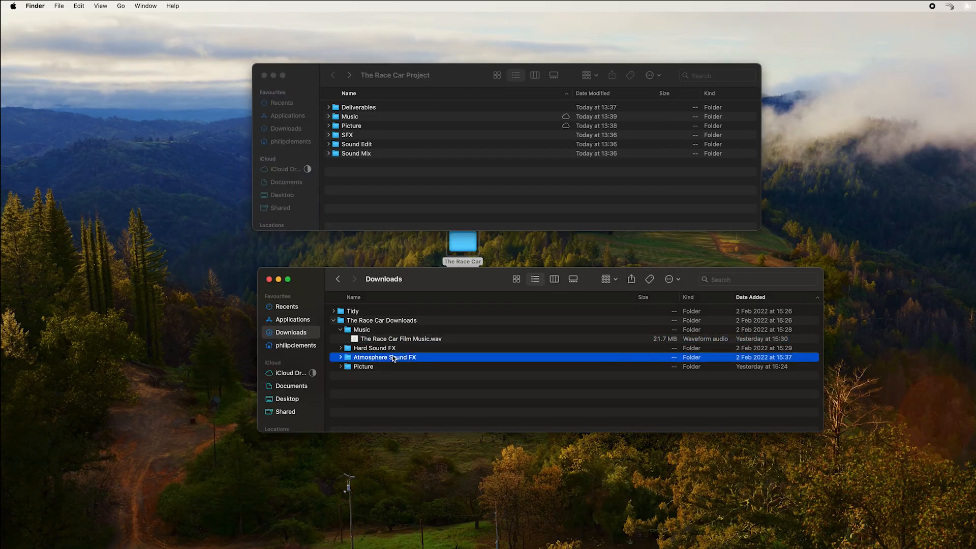
pyautogui.click(379, 349)
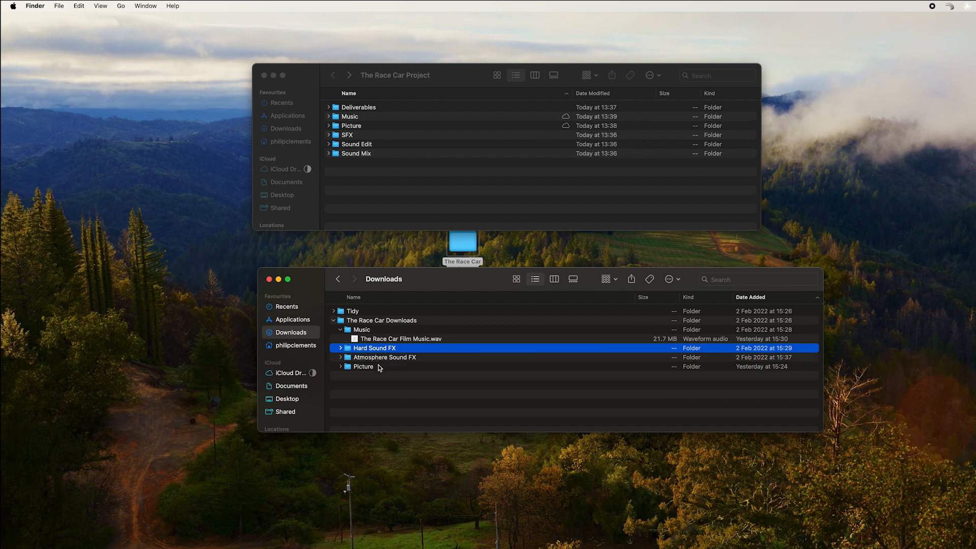
pyautogui.keyDown('shift'); pyautogui.click(381, 359); pyautogui.keyUp('shift')
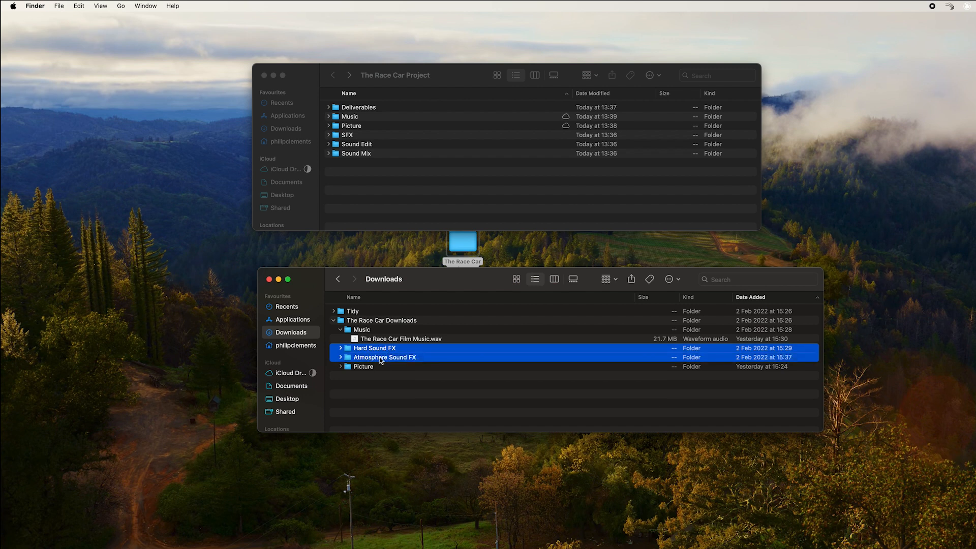
pyautogui.doubleClick(361, 135)
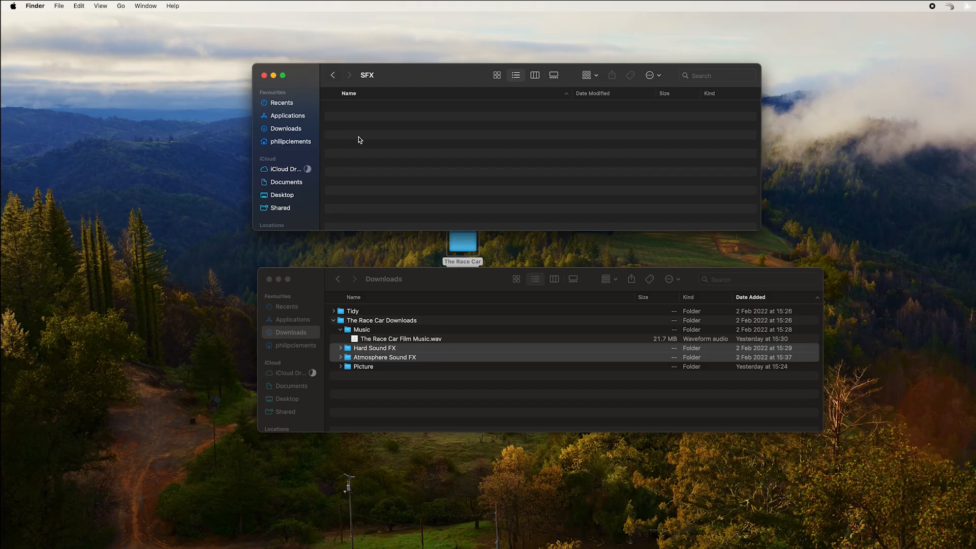
pyautogui.press('super+v')
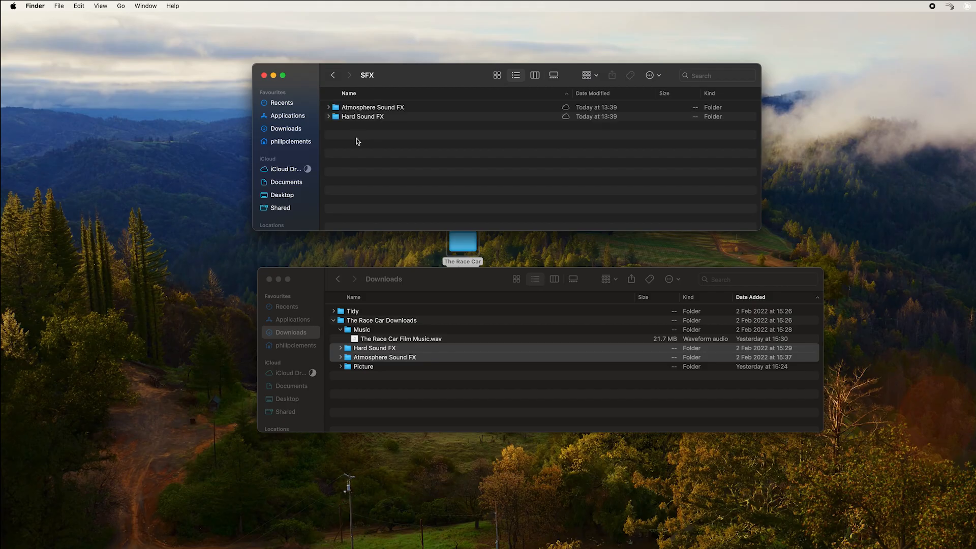
pyautogui.click(335, 76)
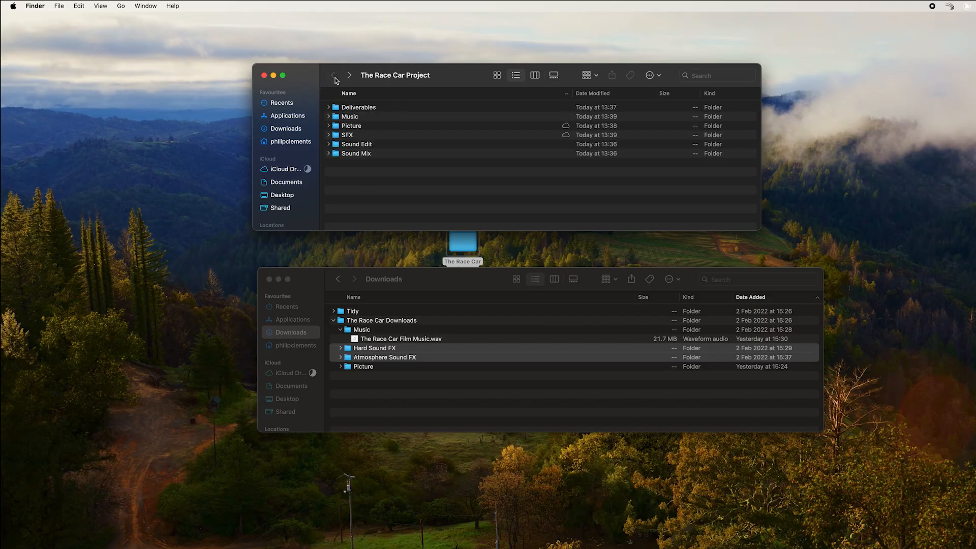
# - Expand the project's SFX, Picture and Music folders to check the copied contents
pyautogui.click(329, 134)
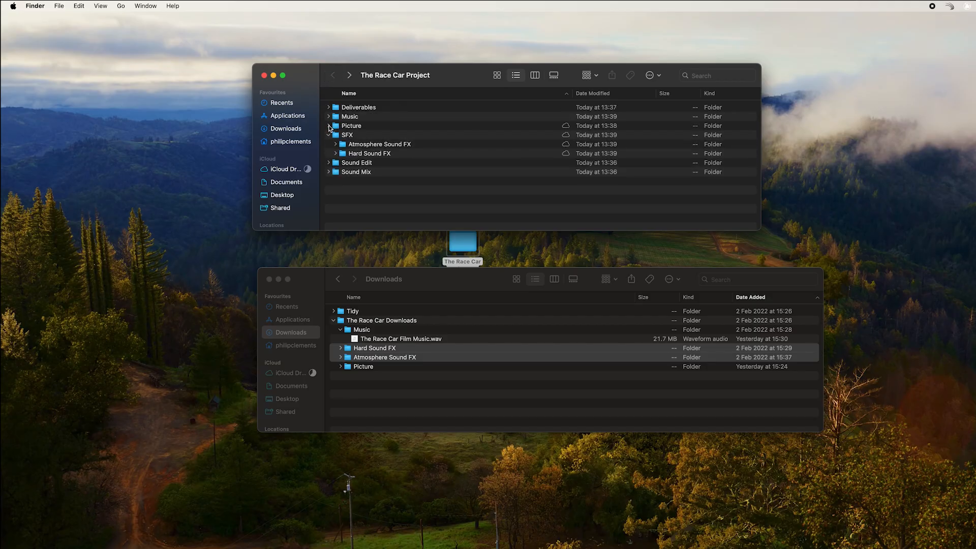
pyautogui.click(328, 125)
pyautogui.click(328, 116)
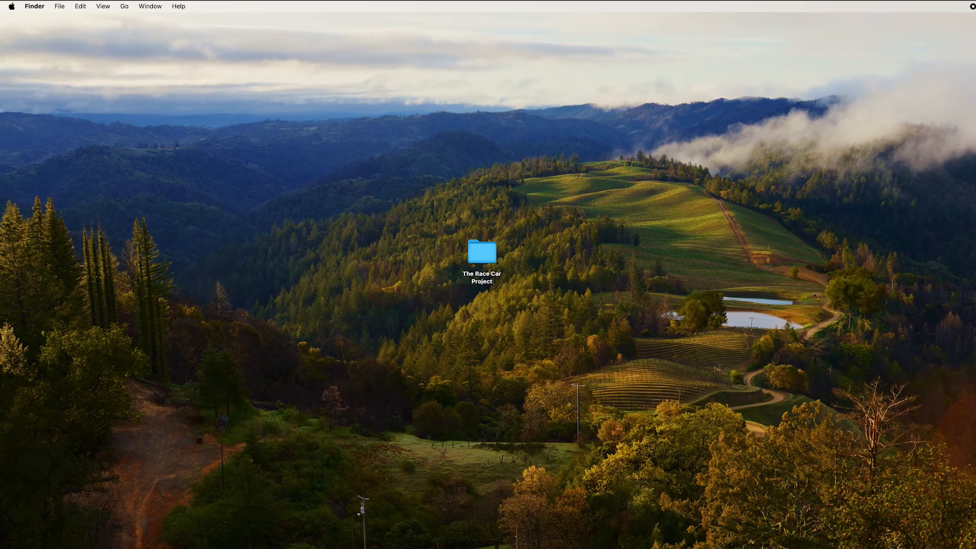
# - Launch Pro Tools and name the new session The Race Car Sound Edit
pyautogui.moveTo(1, 413)
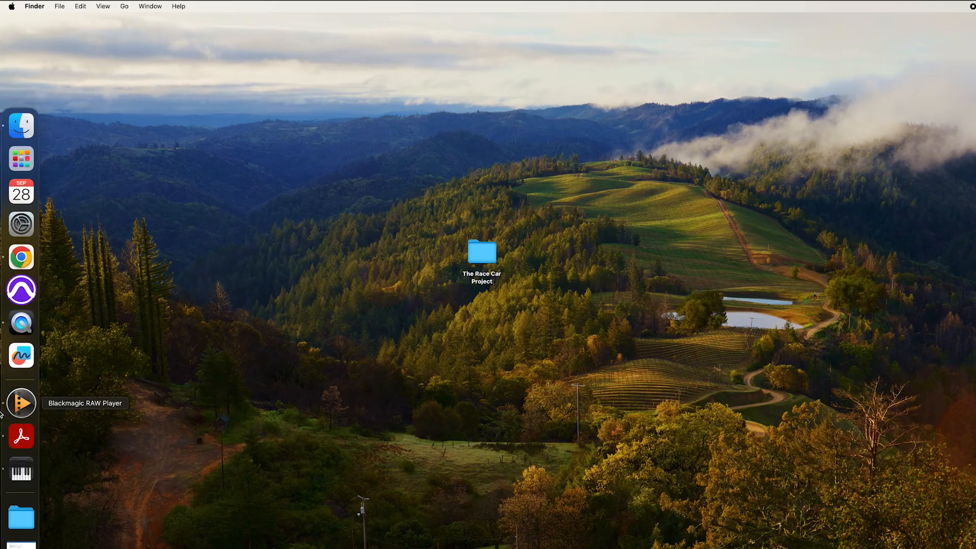
pyautogui.click(21, 293)
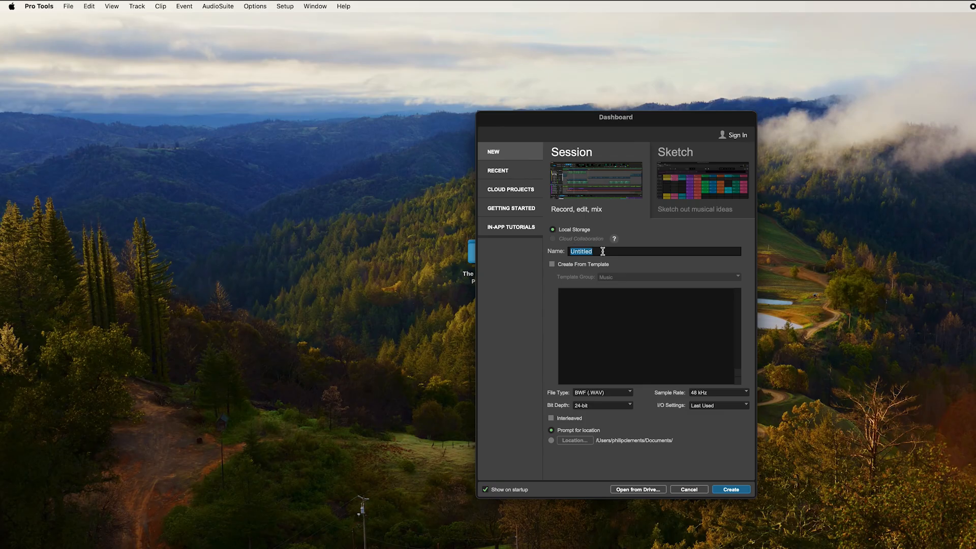
pyautogui.write('The Race Car Sound Edit')
# - Configure the new session with 48 kHz sample rate, 24-bit depth, Stereo Mix I/O settings and interleaved files
pyautogui.click(735, 395)
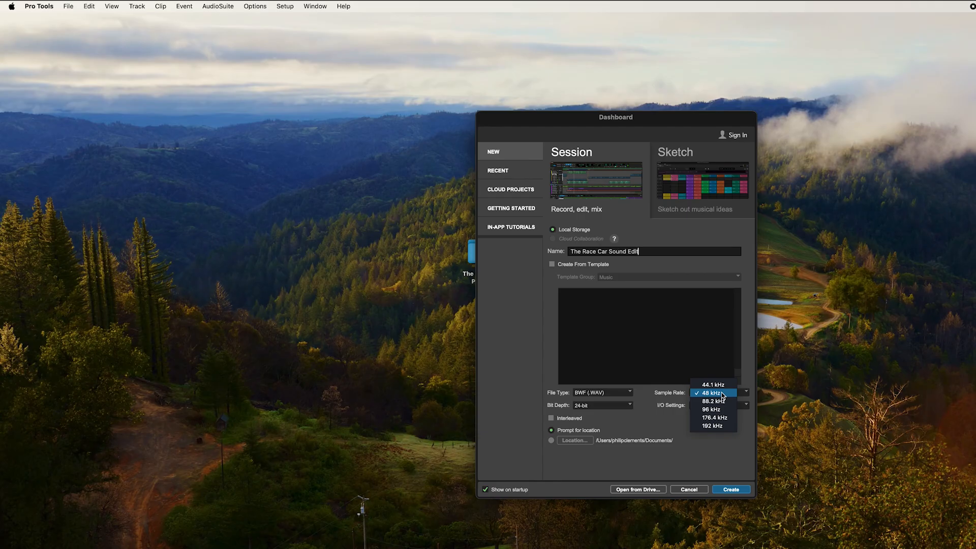
pyautogui.click(723, 394)
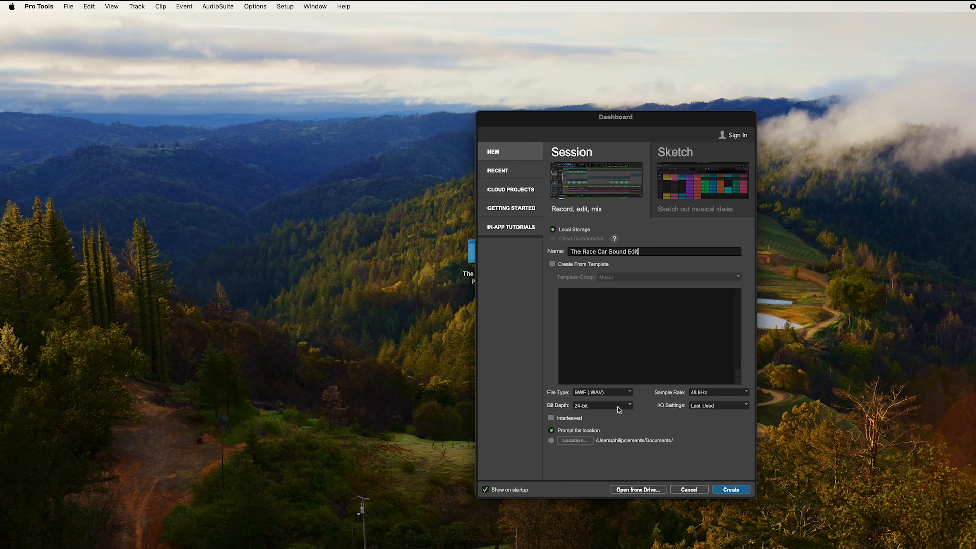
pyautogui.click(597, 406)
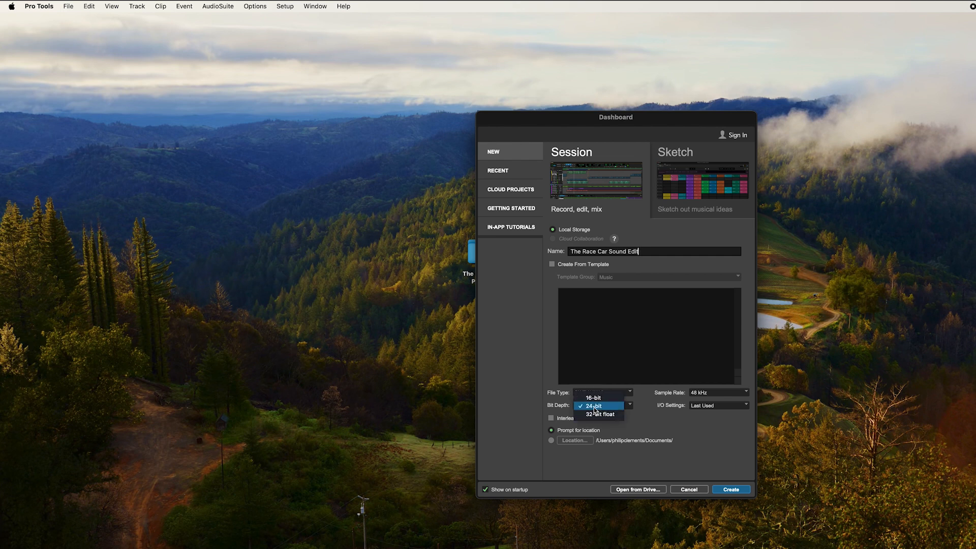
pyautogui.click(596, 406)
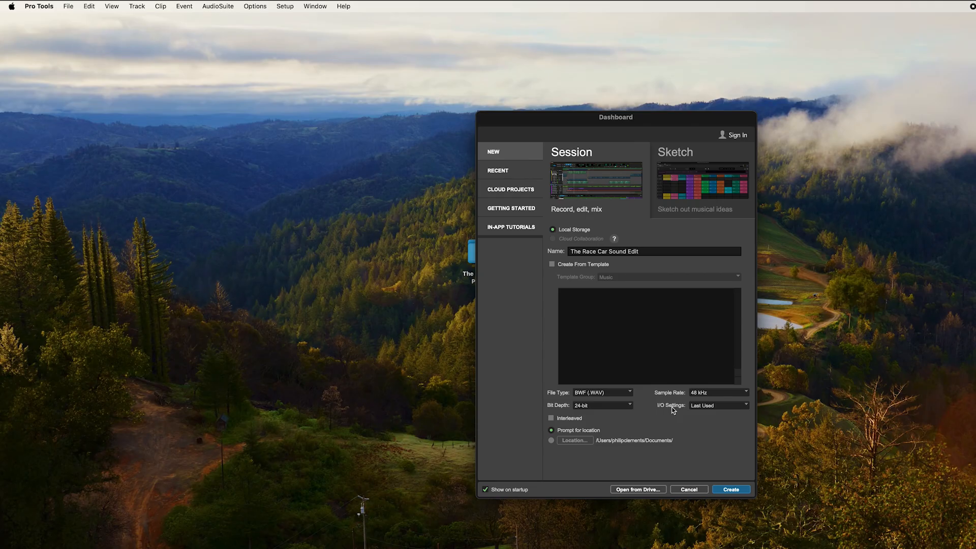
pyautogui.click(722, 405)
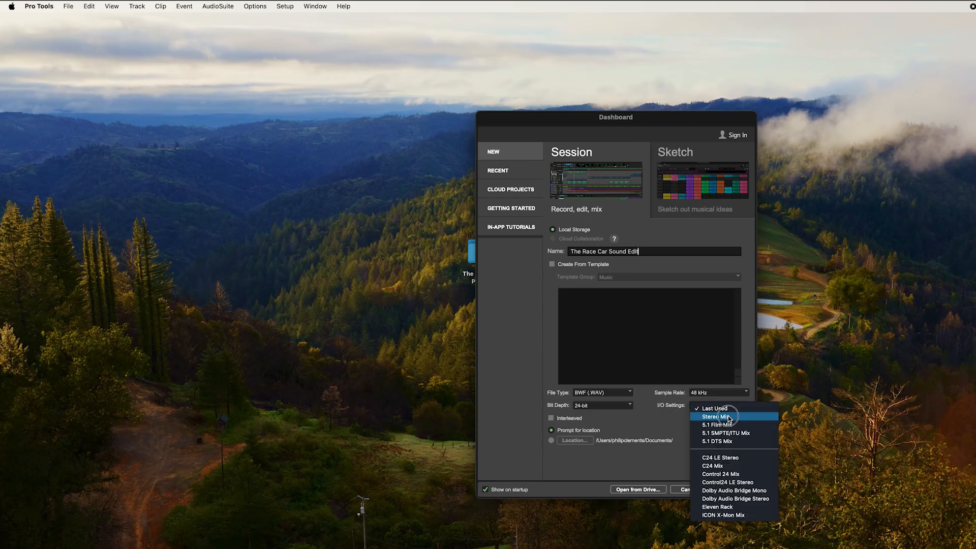
pyautogui.click(728, 416)
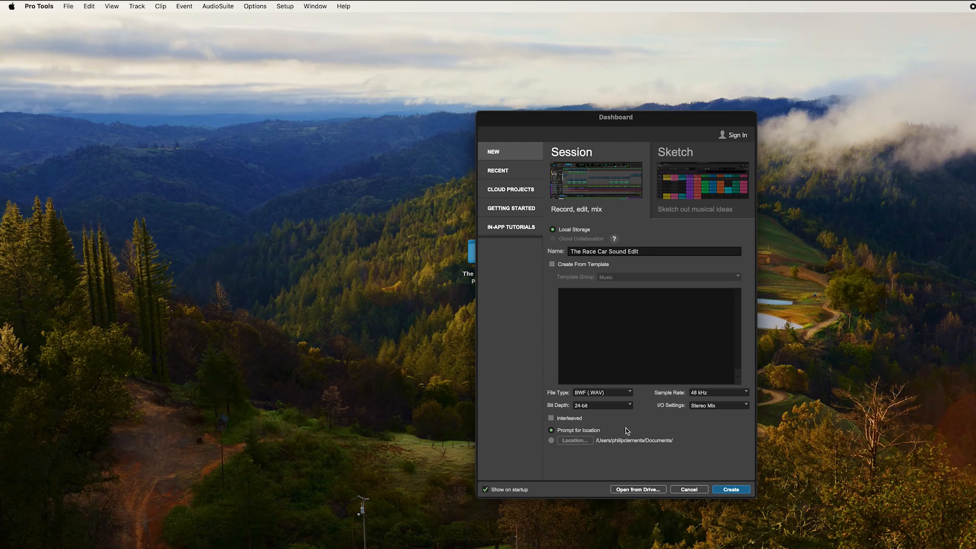
pyautogui.click(552, 418)
# - Create the session and save it in the Sound Edit folder of The Race Car Project on the Desktop
pyautogui.click(731, 490)
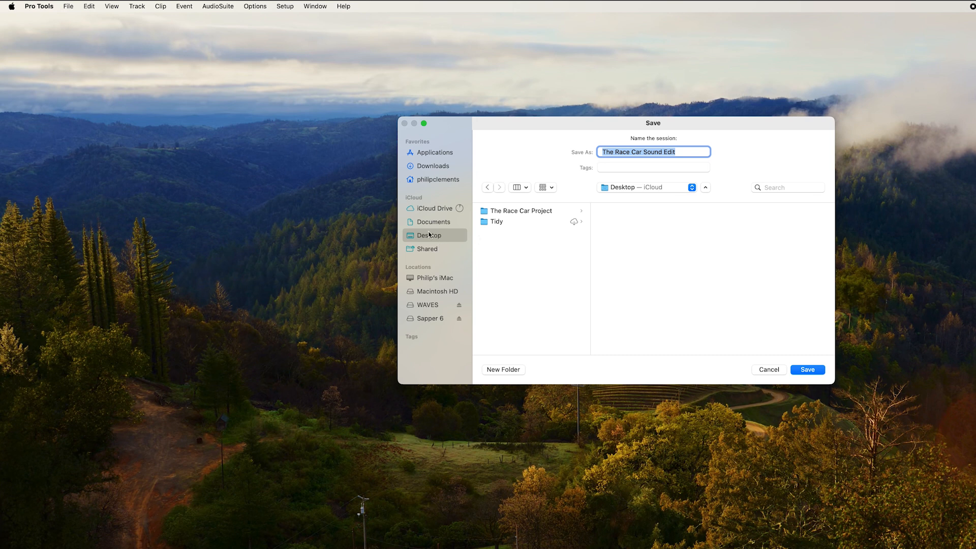
pyautogui.click(534, 214)
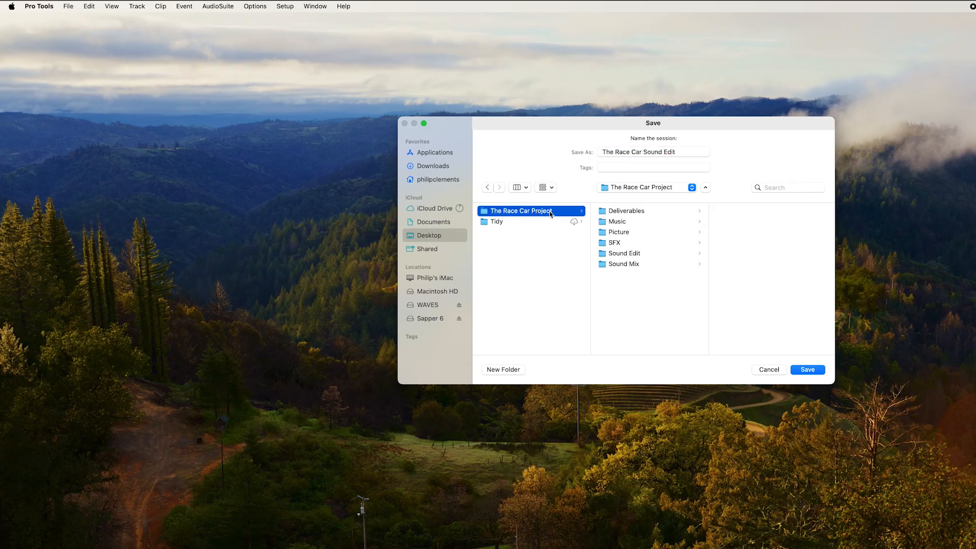
pyautogui.click(633, 254)
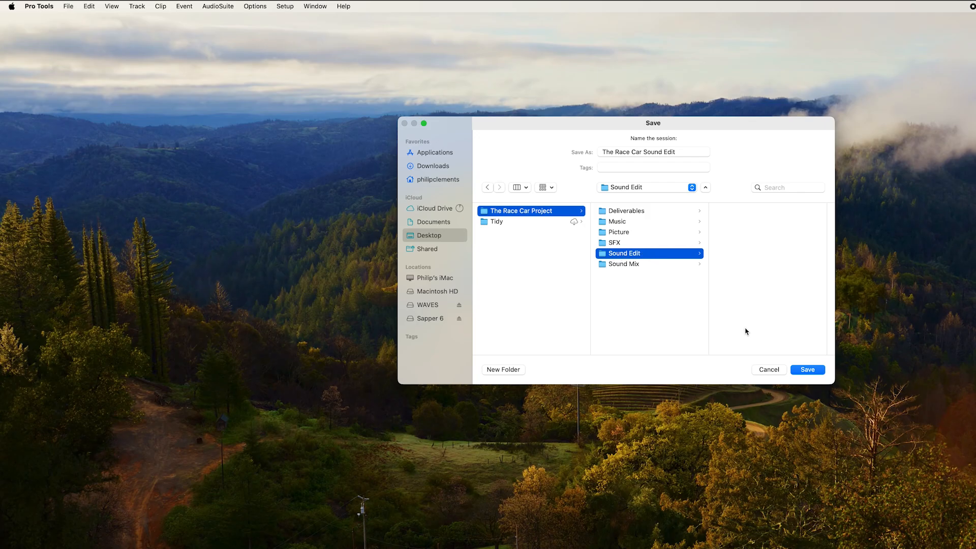
pyautogui.click(808, 371)
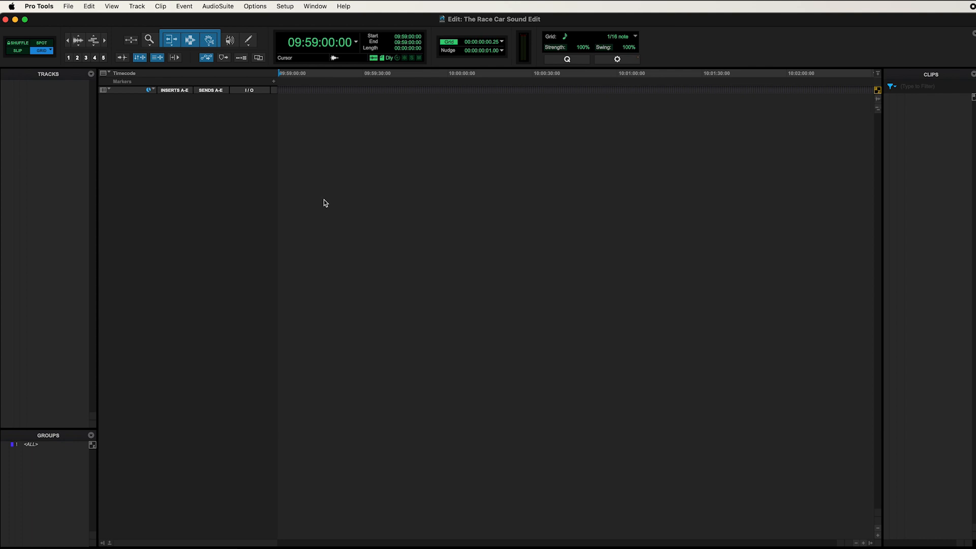
# - Close the Edit window and examine the session's files in the project's Sound Edit folder in Finder
pyautogui.click(6, 20)
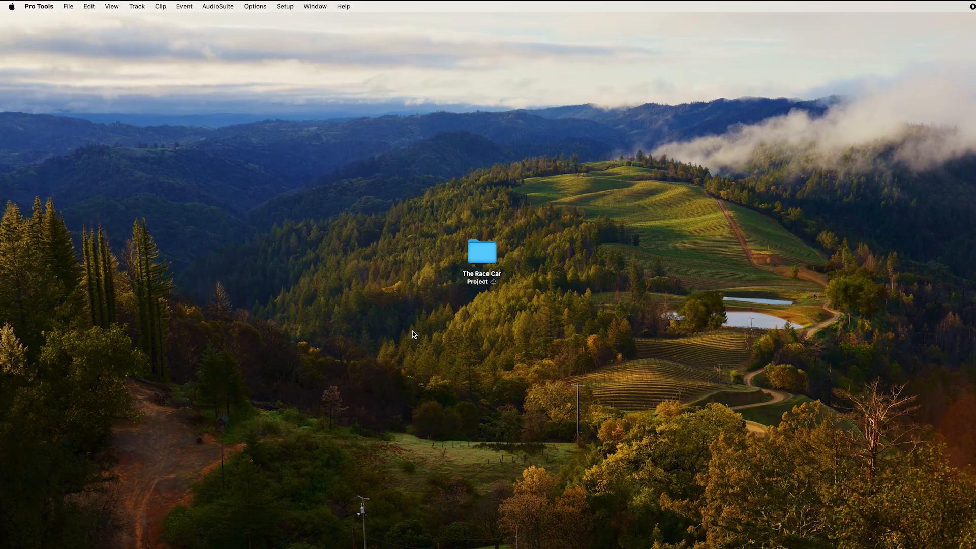
pyautogui.doubleClick(482, 253)
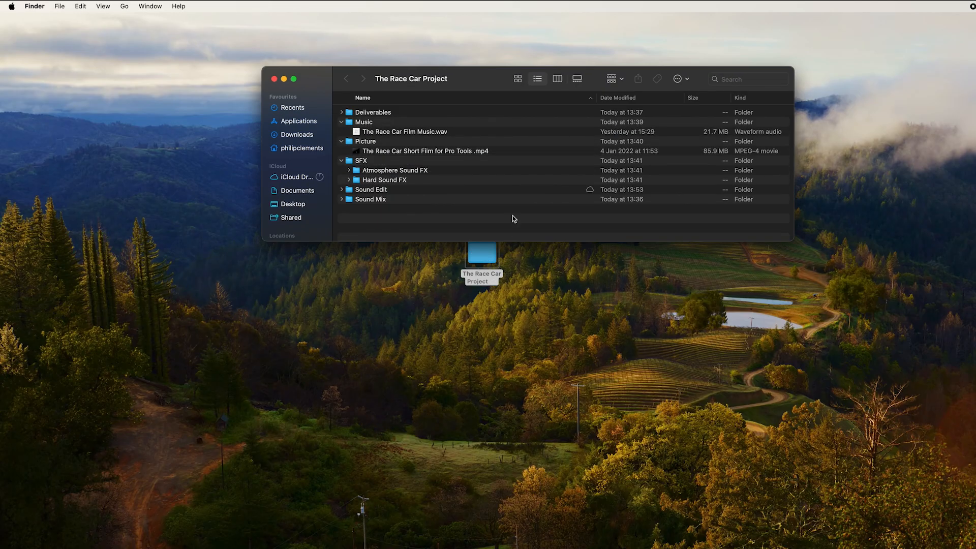
pyautogui.doubleClick(385, 192)
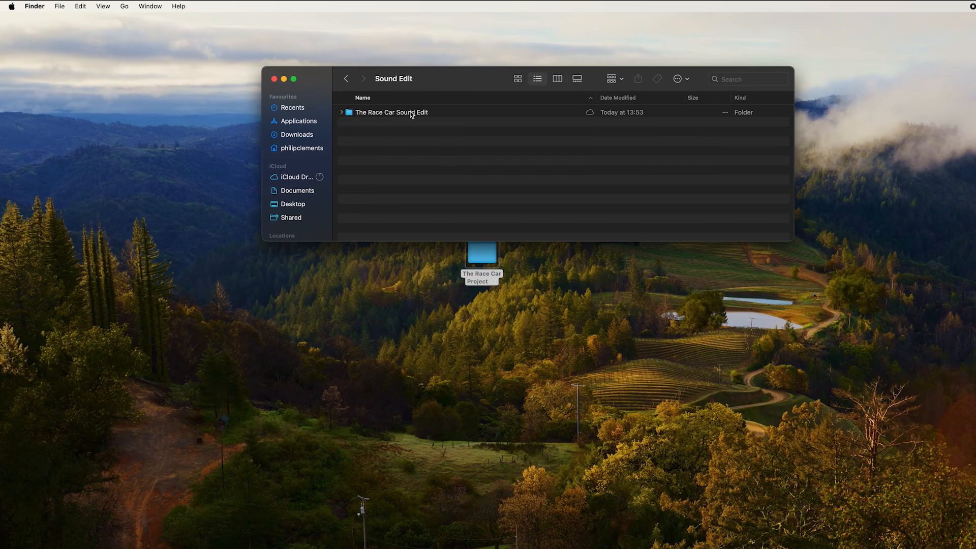
pyautogui.doubleClick(412, 114)
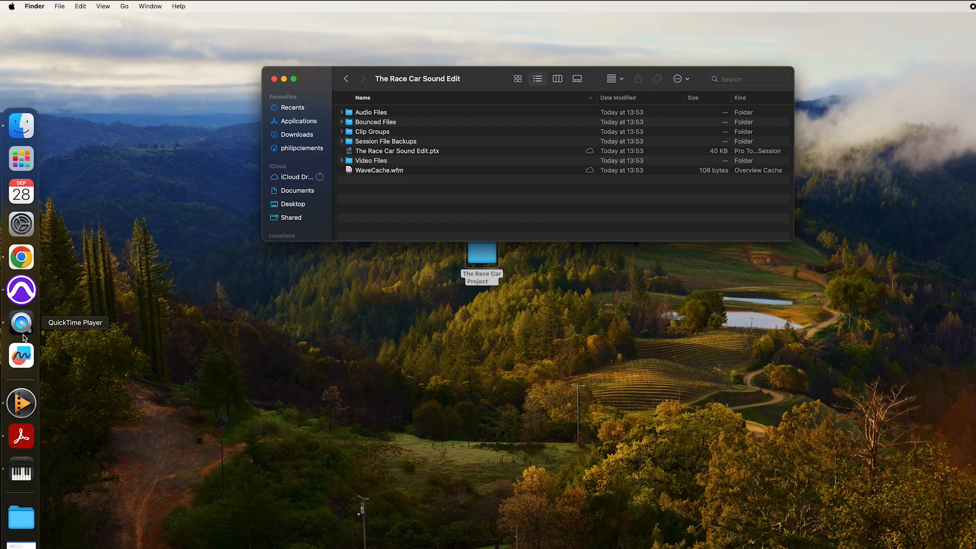
# - Quit Pro Tools, saving the changes to The Race Car Sound Edit session
pyautogui.rightClick(21, 291)
pyautogui.click(62, 323)
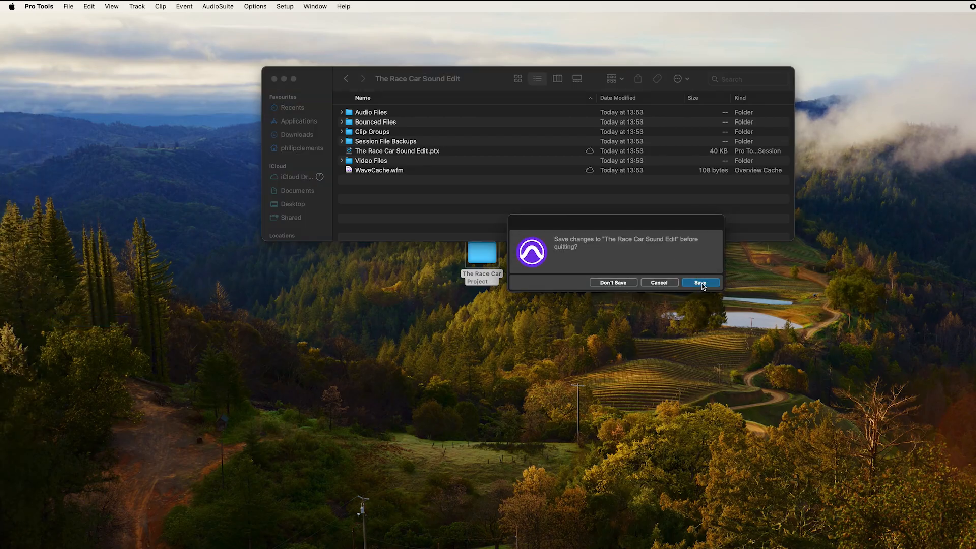
pyautogui.click(701, 283)
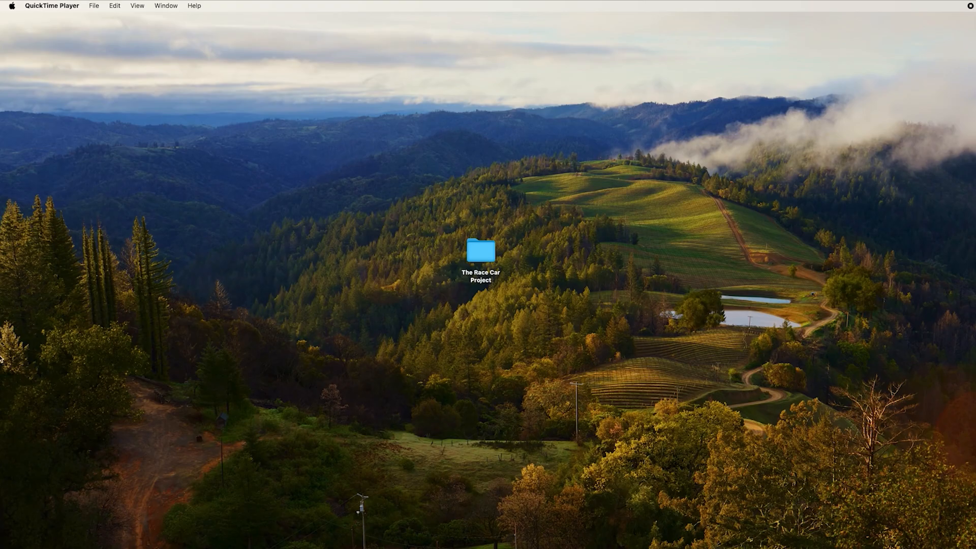
# - Relaunch Pro Tools and open The Race Car Sound Edit from the recent sessions
pyautogui.moveTo(15, 353)
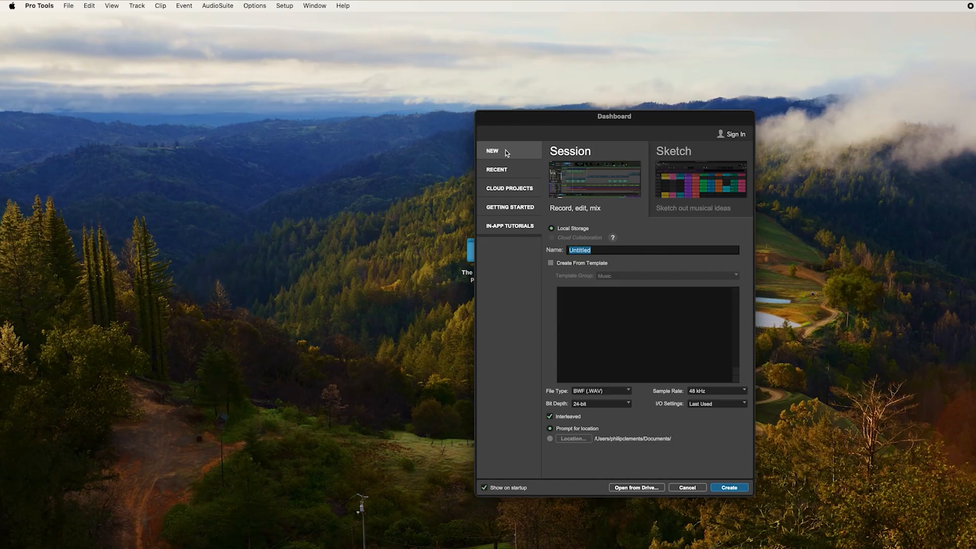
pyautogui.click(513, 171)
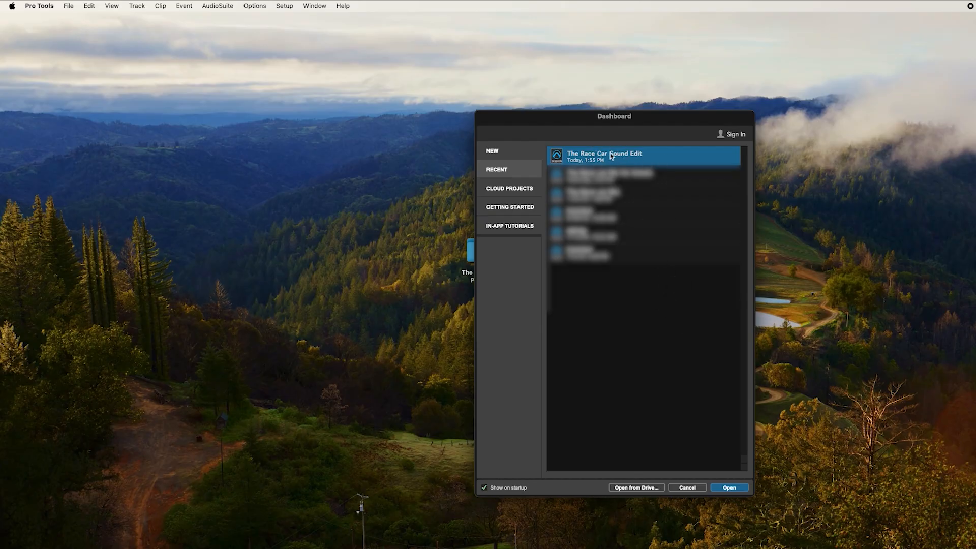
pyautogui.click(729, 488)
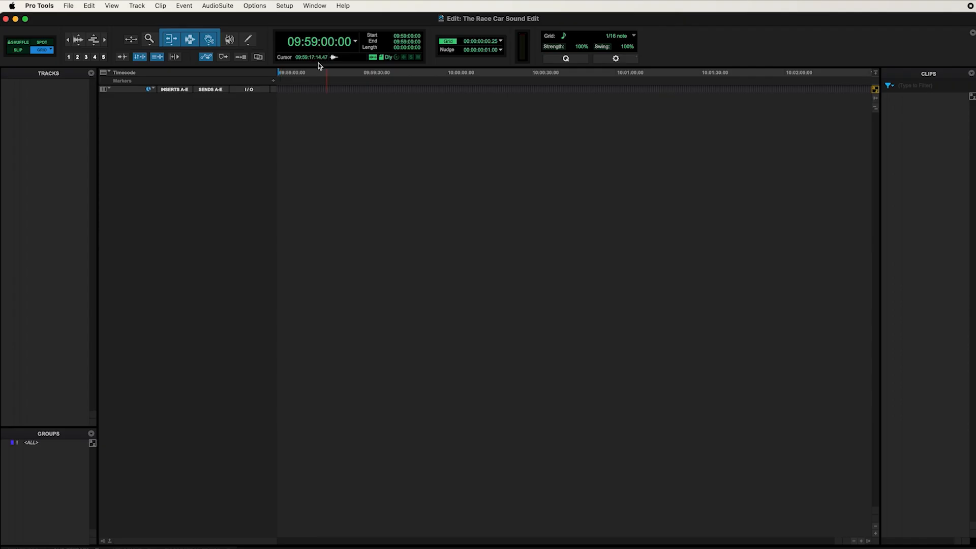
# - Check the Video Engine option in the Playback Engine settings and close them
pyautogui.click(286, 7)
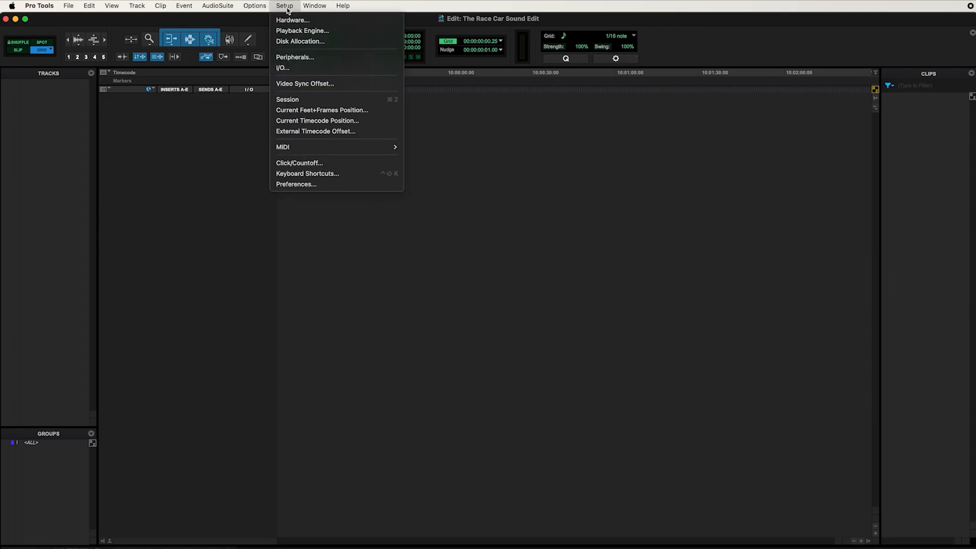
pyautogui.click(301, 31)
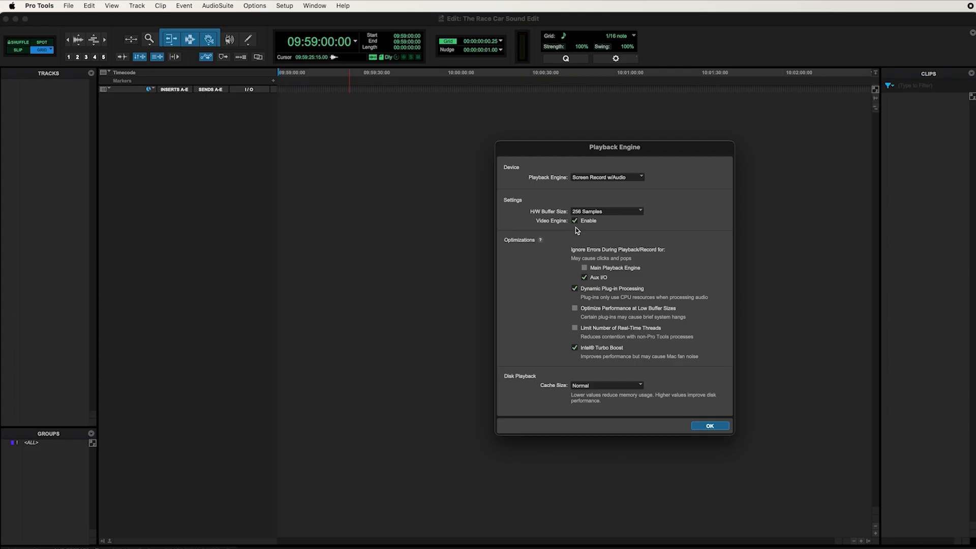
pyautogui.click(700, 425)
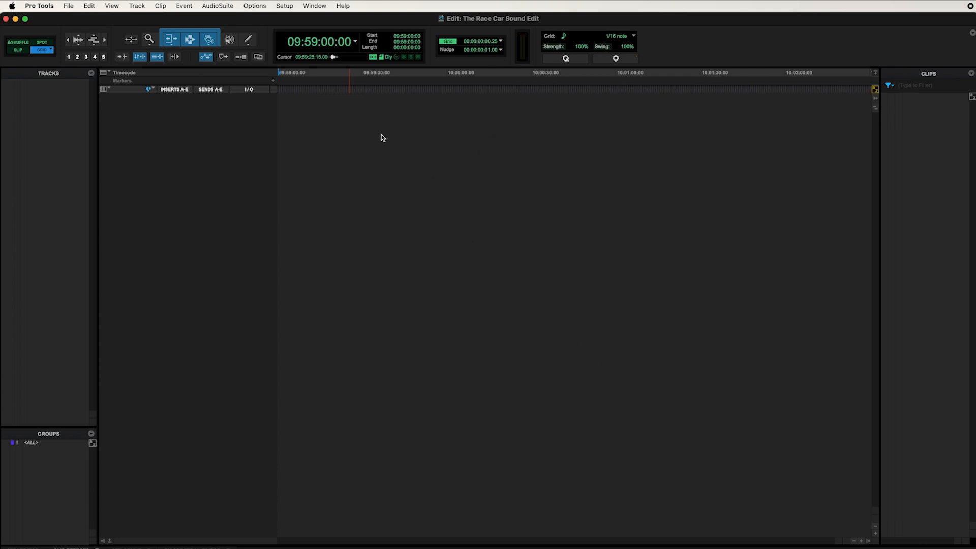
# - Set the session start to 09:59:00:00 and the timecode rate to 25 fps, then close Session Setup
pyautogui.click(285, 5)
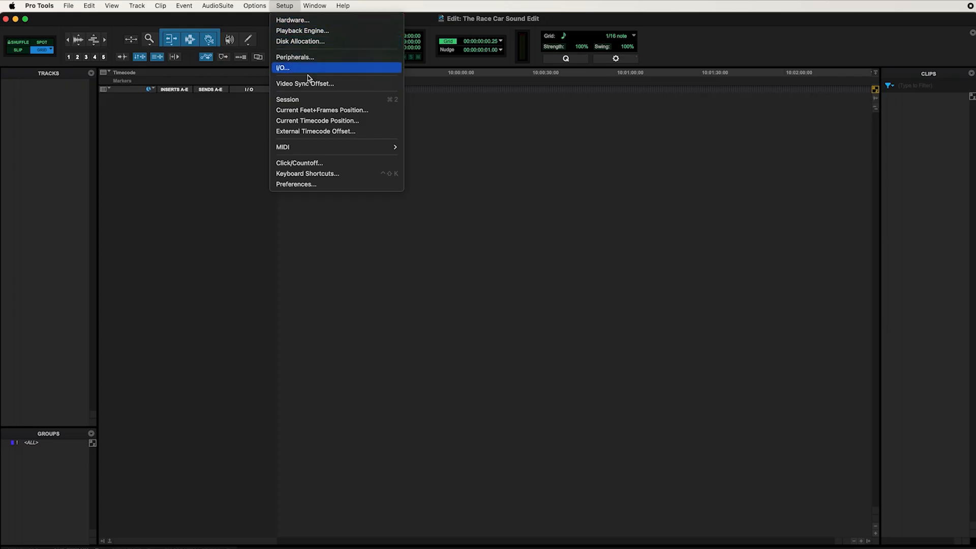
pyautogui.click(293, 104)
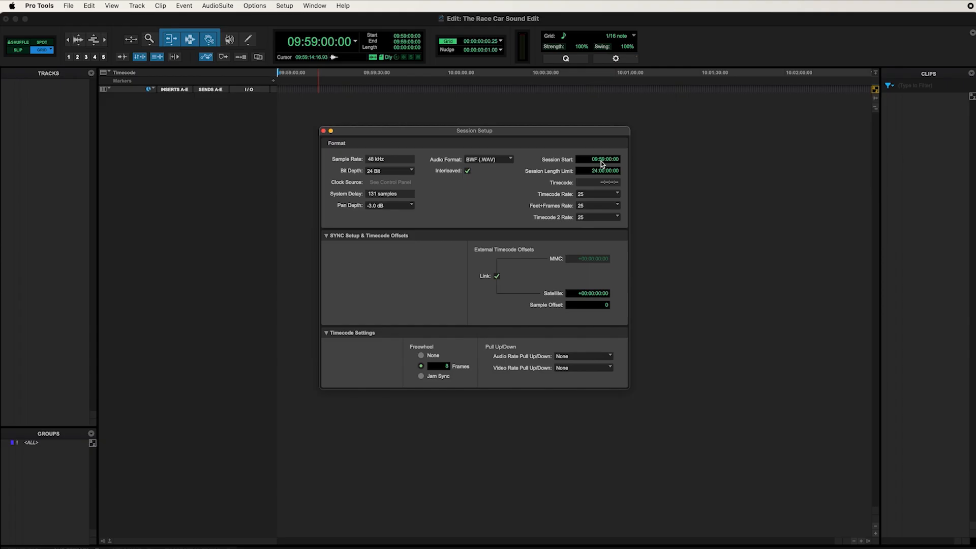
pyautogui.click(602, 160)
pyautogui.doubleClick(610, 161)
pyautogui.press('Return')
pyautogui.click(606, 195)
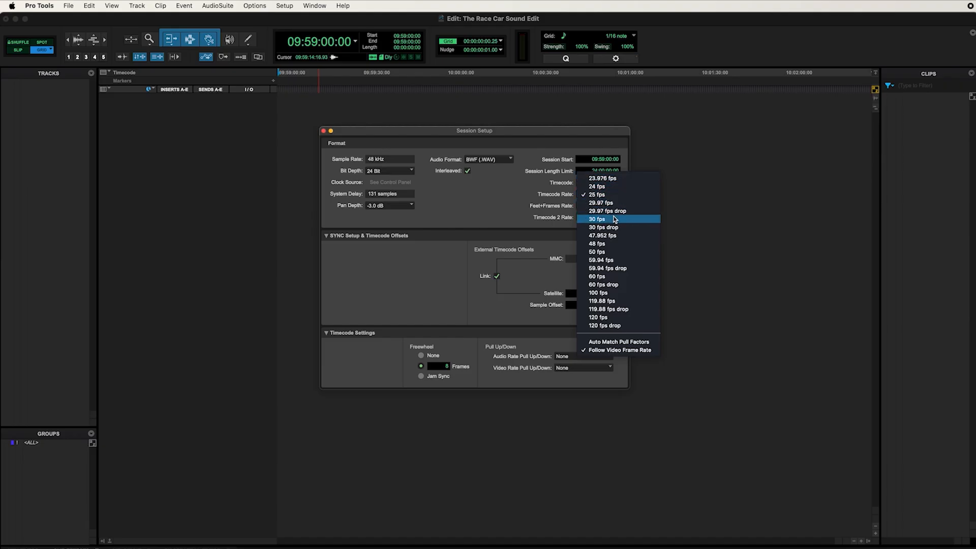
pyautogui.click(599, 195)
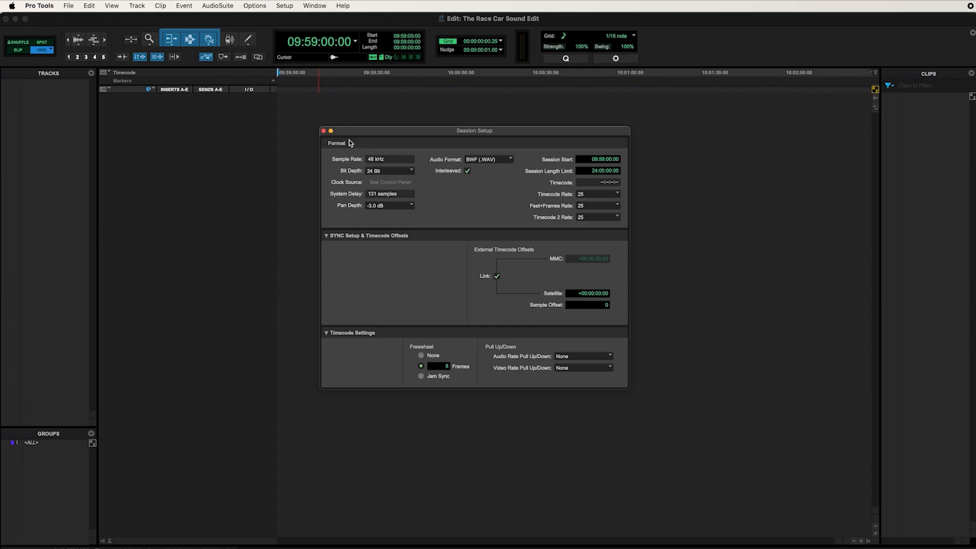
pyautogui.click(324, 131)
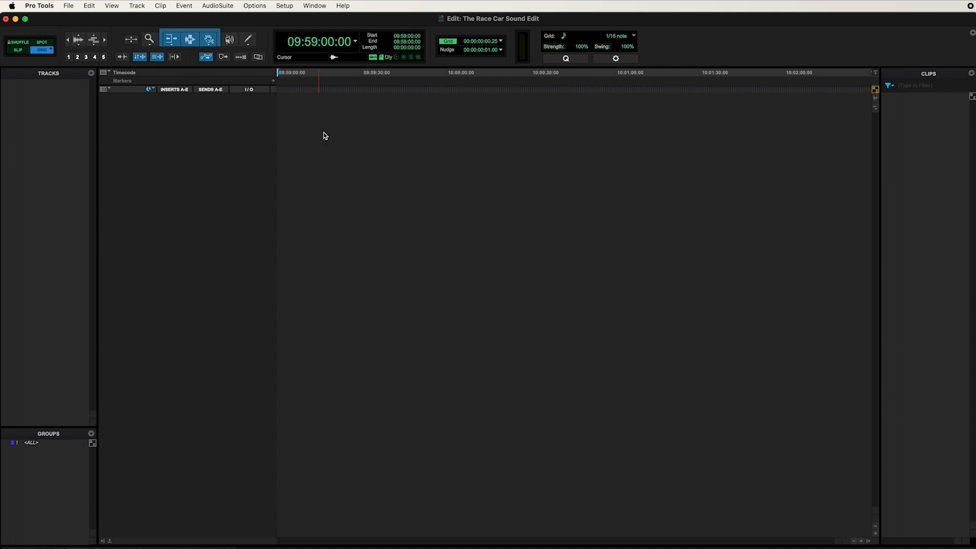
# - Choose The Race Car Short Film for Pro Tools .mp4 from the project's Picture folder as the video to import
pyautogui.click(69, 7)
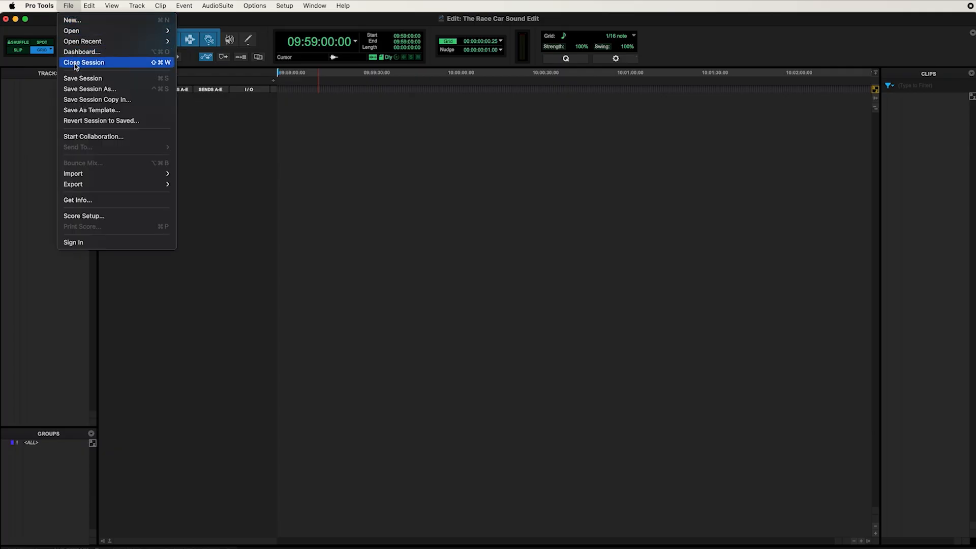
pyautogui.moveTo(126, 176)
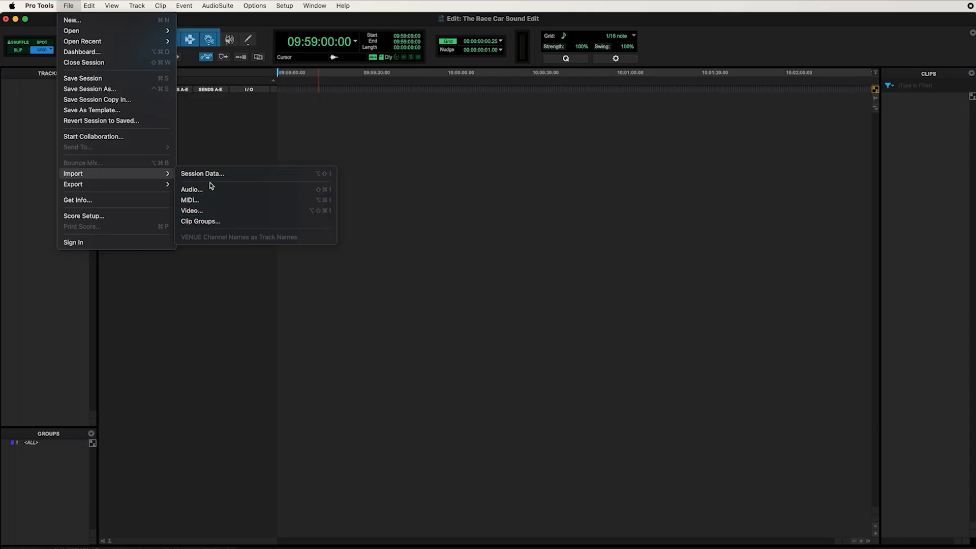
pyautogui.click(197, 215)
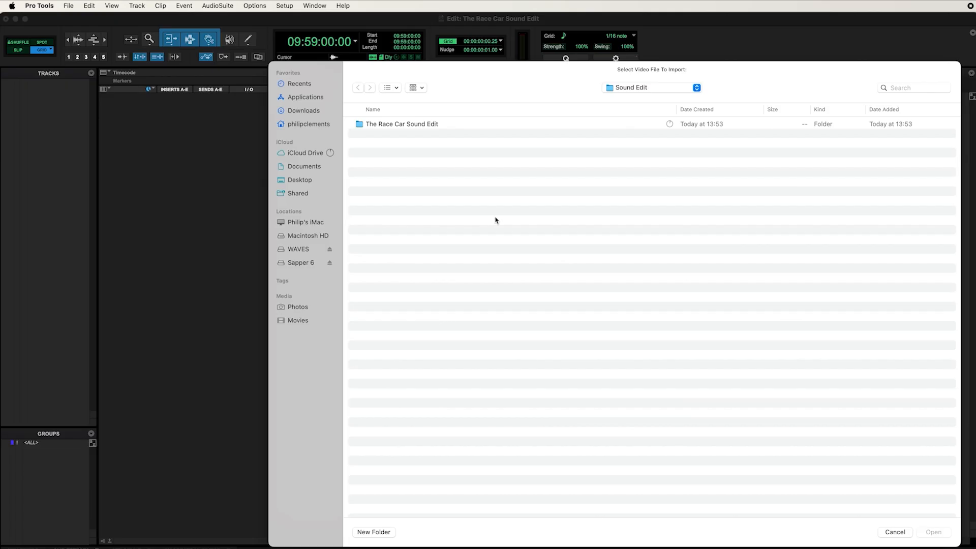
pyautogui.click(326, 185)
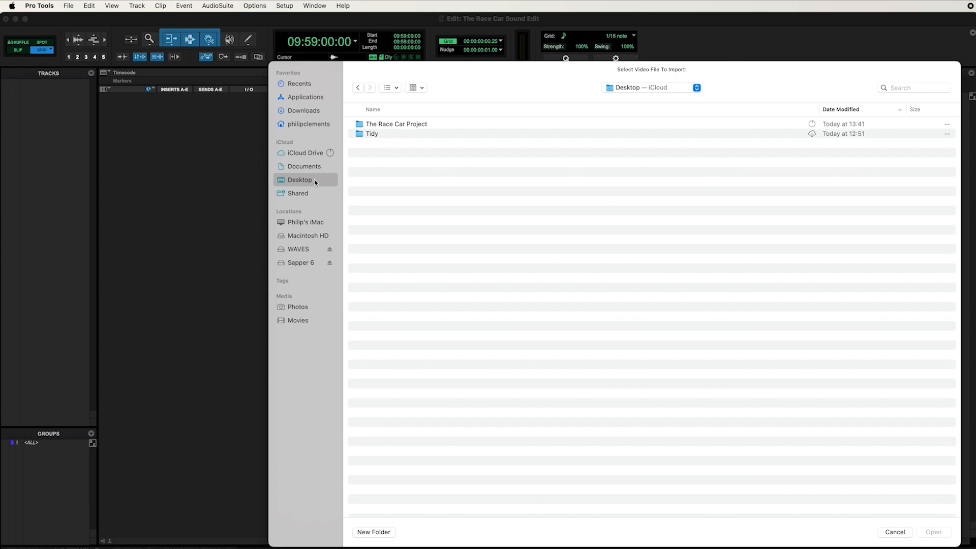
pyautogui.doubleClick(399, 128)
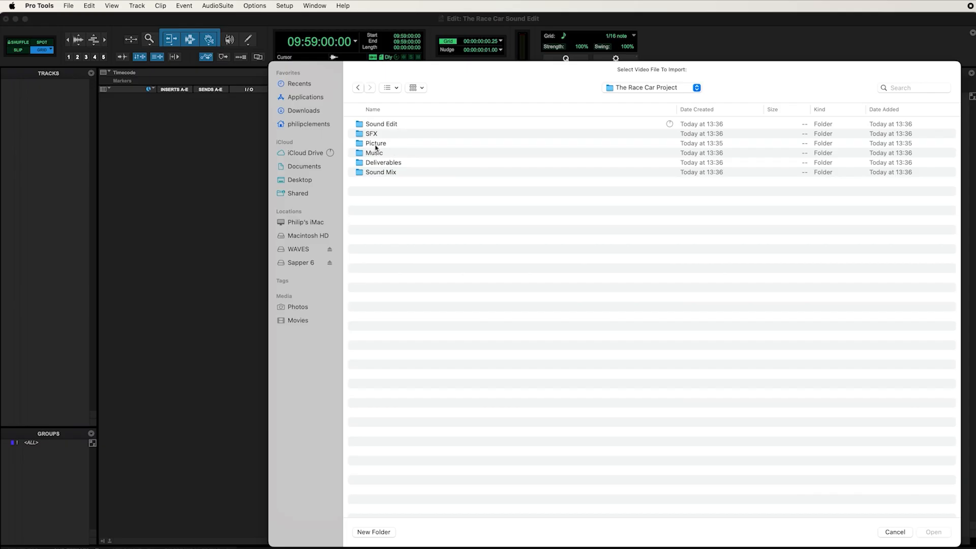
pyautogui.doubleClick(380, 146)
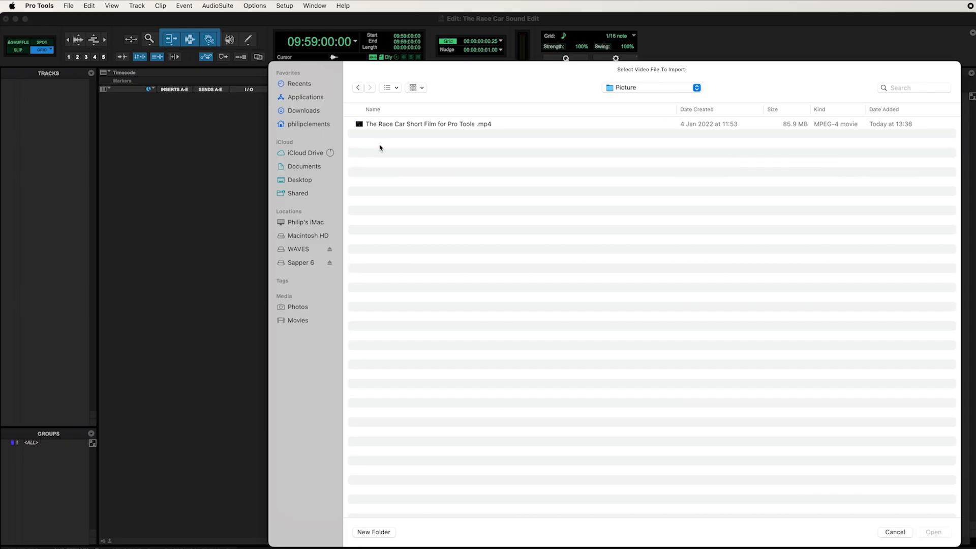
pyautogui.click(431, 125)
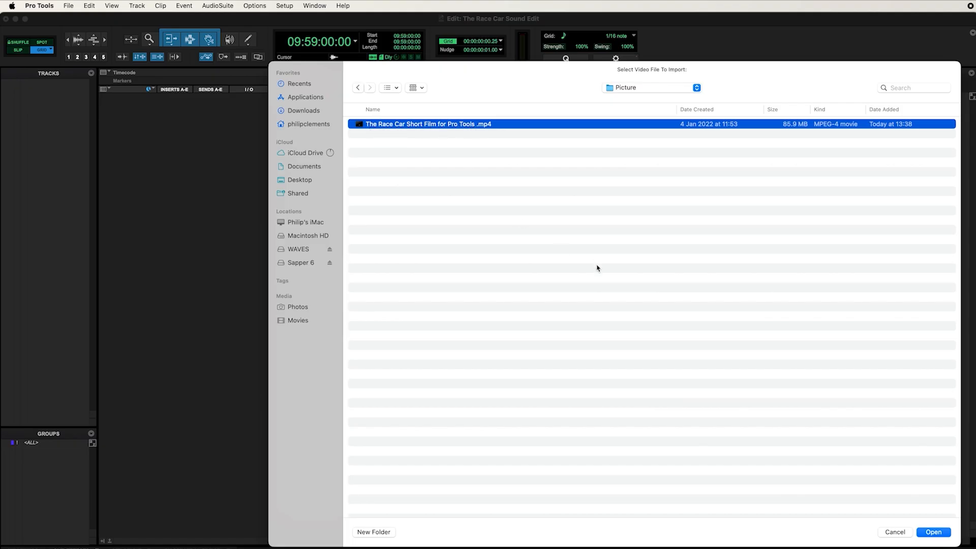
pyautogui.click(935, 533)
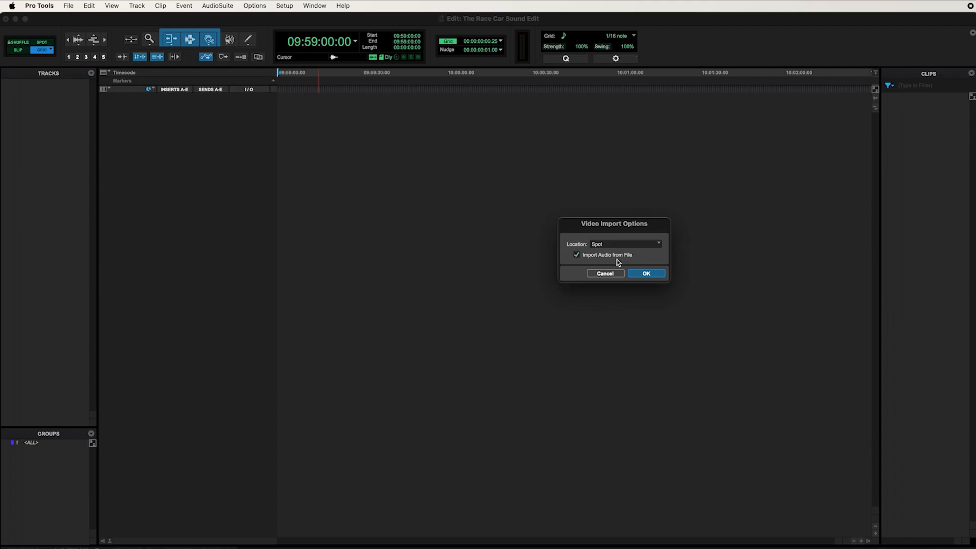
# - Set the video import location to Spot with audio imported from the file, and accept the import options
pyautogui.click(652, 244)
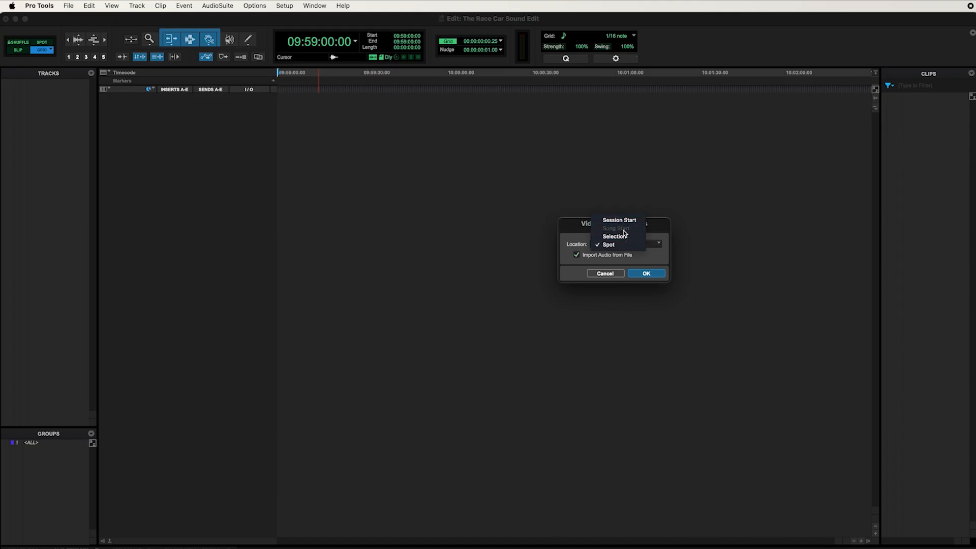
pyautogui.click(611, 246)
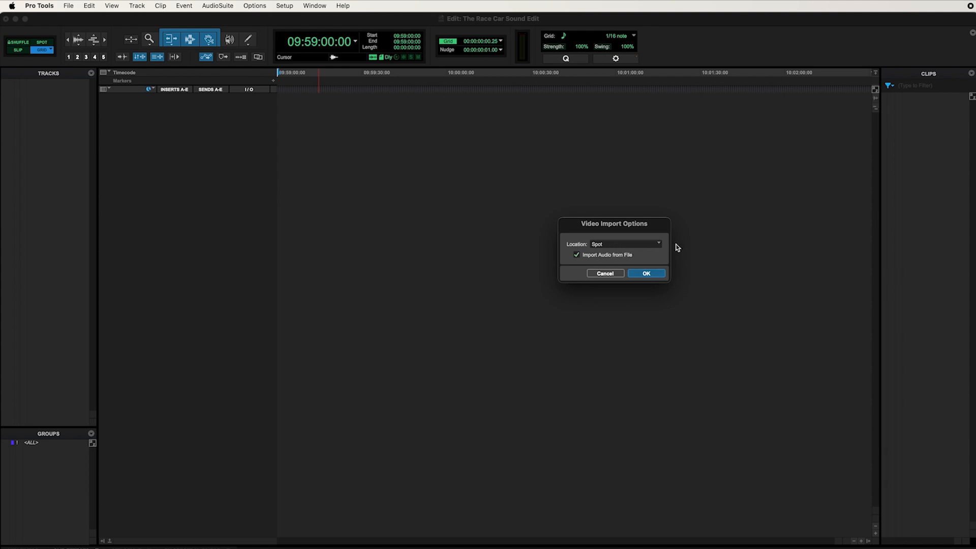
pyautogui.click(656, 244)
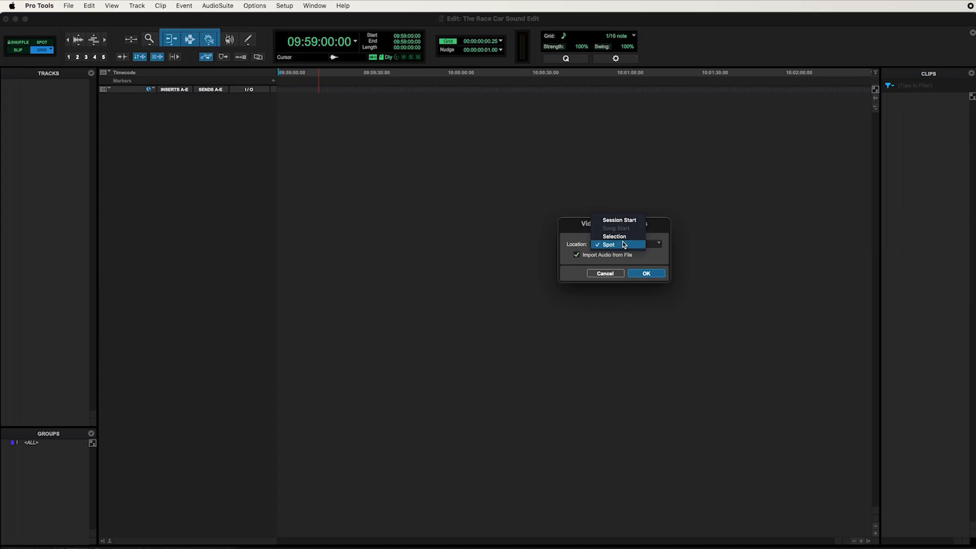
pyautogui.click(682, 258)
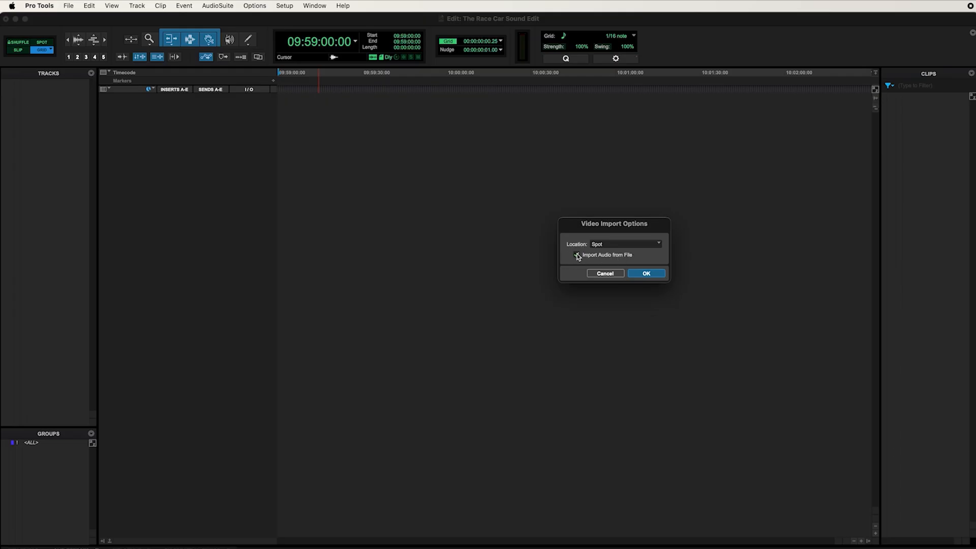
pyautogui.click(646, 274)
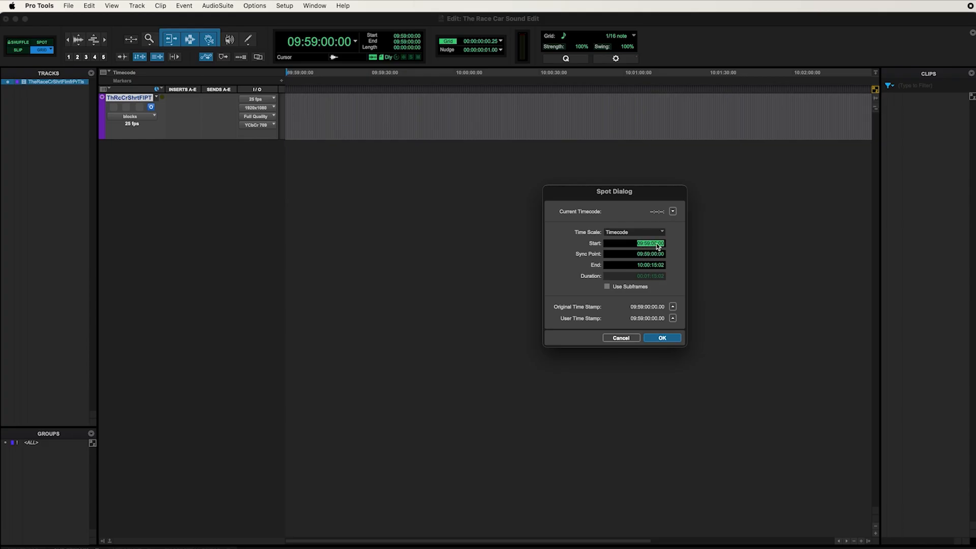
# - Spot the video to start at 09:59:49:00 and store its extracted audio in the session's Audio Files folder
pyautogui.click(629, 257)
pyautogui.click(649, 244)
pyautogui.write('59:49:0')
pyautogui.click(663, 338)
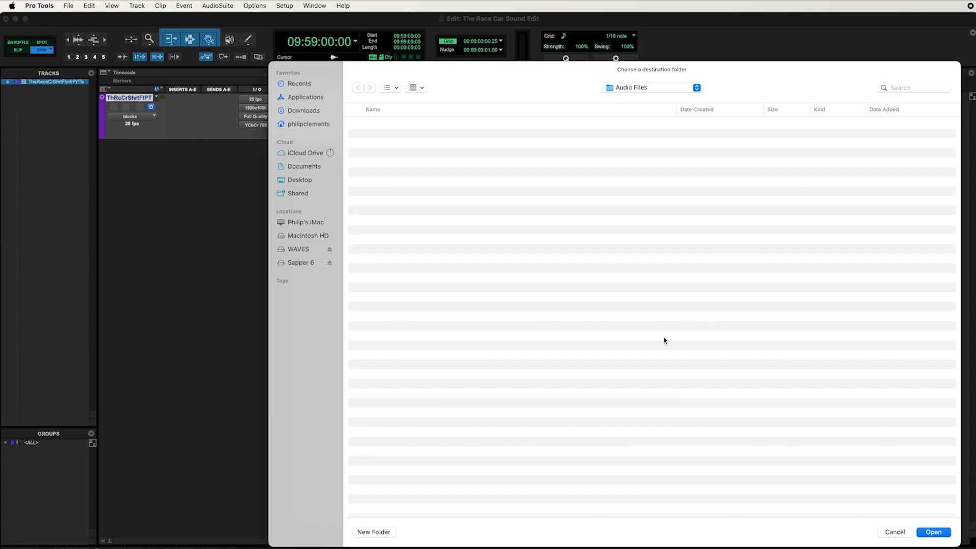
pyautogui.click(934, 534)
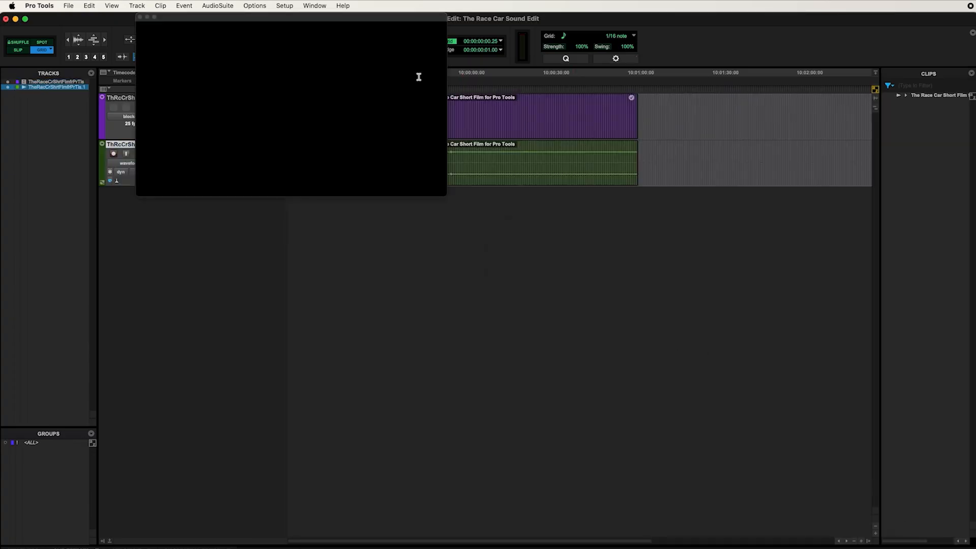
# - Move the video window below the tracks and preview the picture at several points in the imported clips
pyautogui.moveTo(412, 20); pyautogui.dragTo(398, 233)
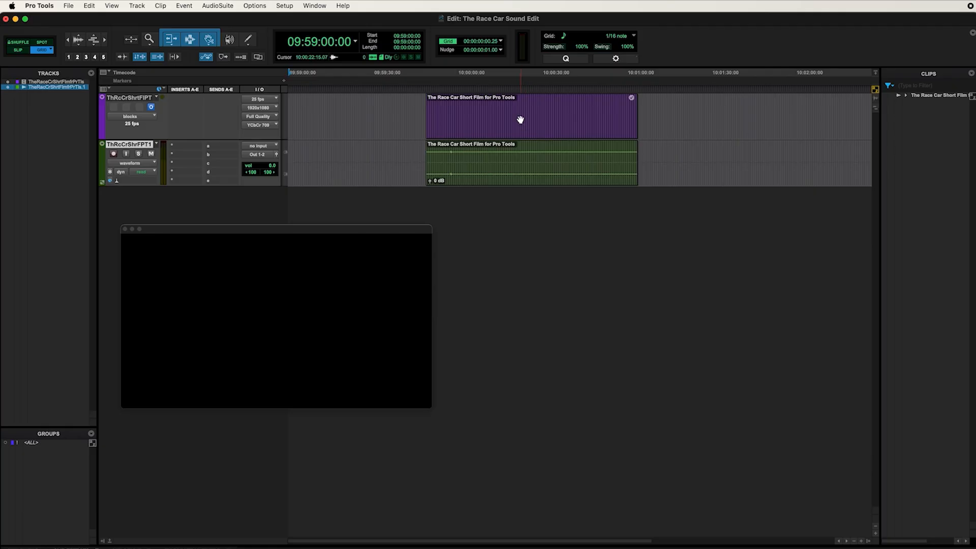
pyautogui.moveTo(478, 106); pyautogui.dragTo(496, 108)
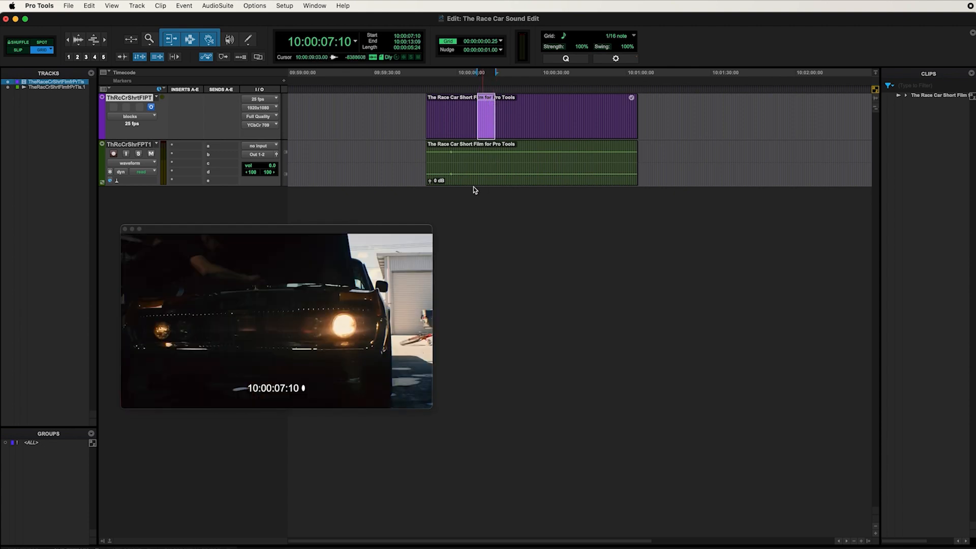
pyautogui.moveTo(465, 155)
pyautogui.mouseDown()
pyautogui.moveTo(475, 155)
pyautogui.moveTo(452, 157)
pyautogui.mouseUp()
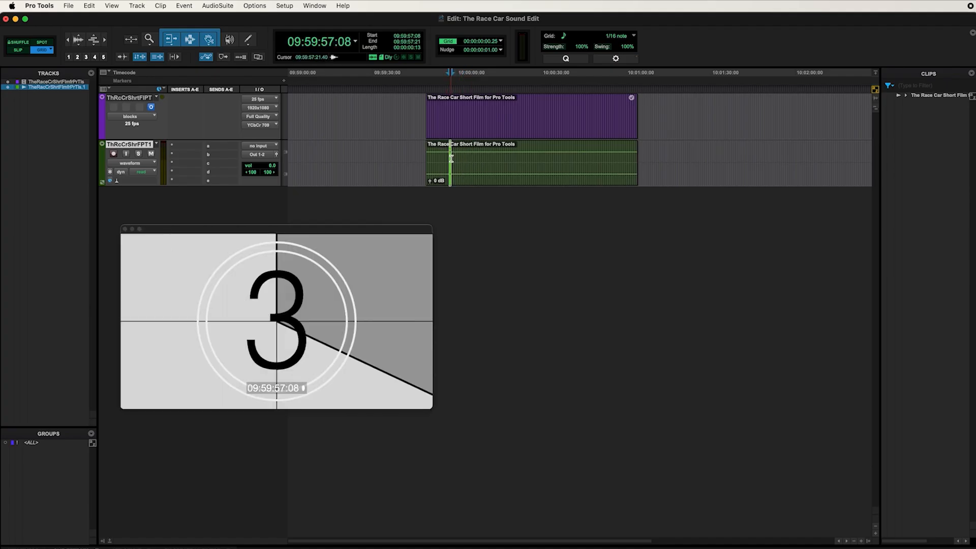
pyautogui.click(452, 157)
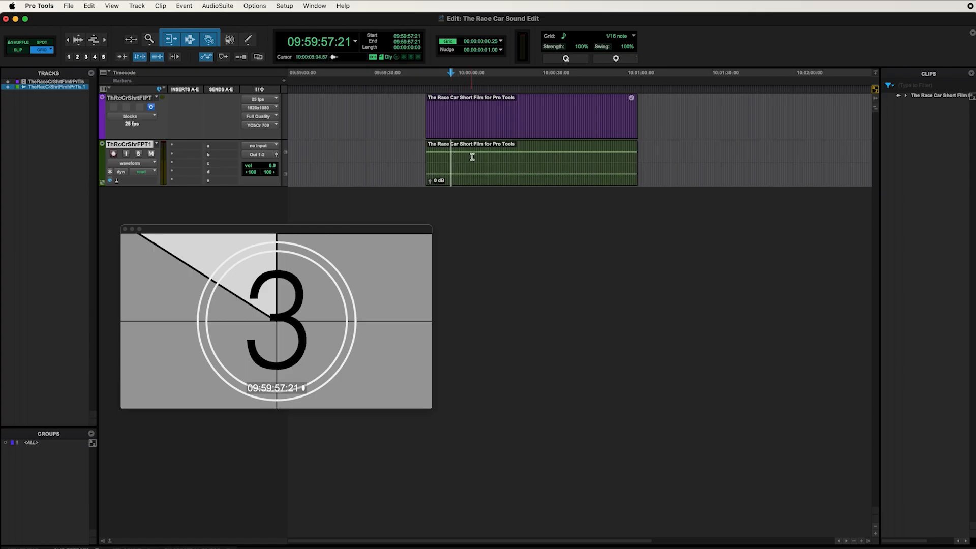
pyautogui.click(420, 157)
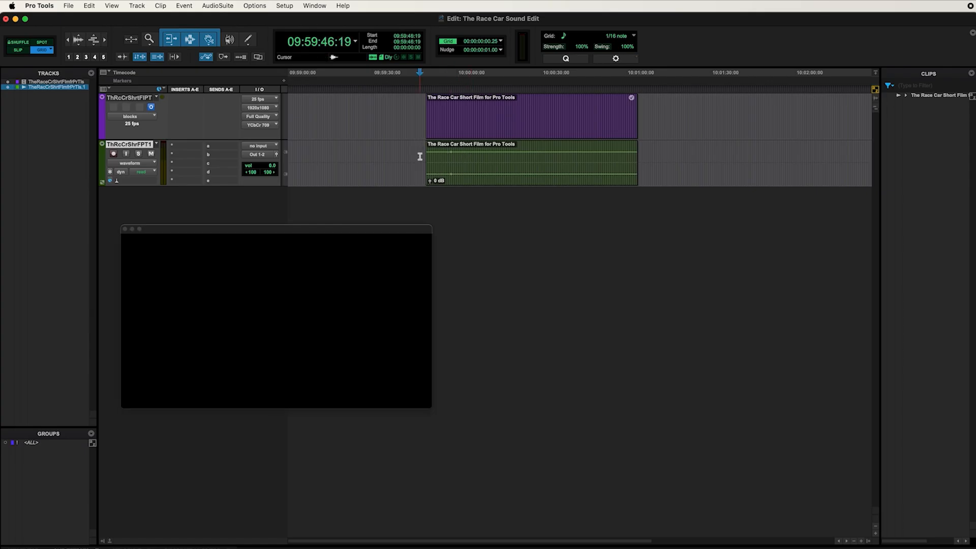
# - Zoom the timeline far out horizontally to view the extent of the session
pyautogui.press('r')
pyautogui.press('r')
pyautogui.press('r')
pyautogui.press('r')
pyautogui.press('r')
pyautogui.press('r')
pyautogui.press('r')
pyautogui.press('r')
pyautogui.press('r')
pyautogui.press('r')
pyautogui.press('r')
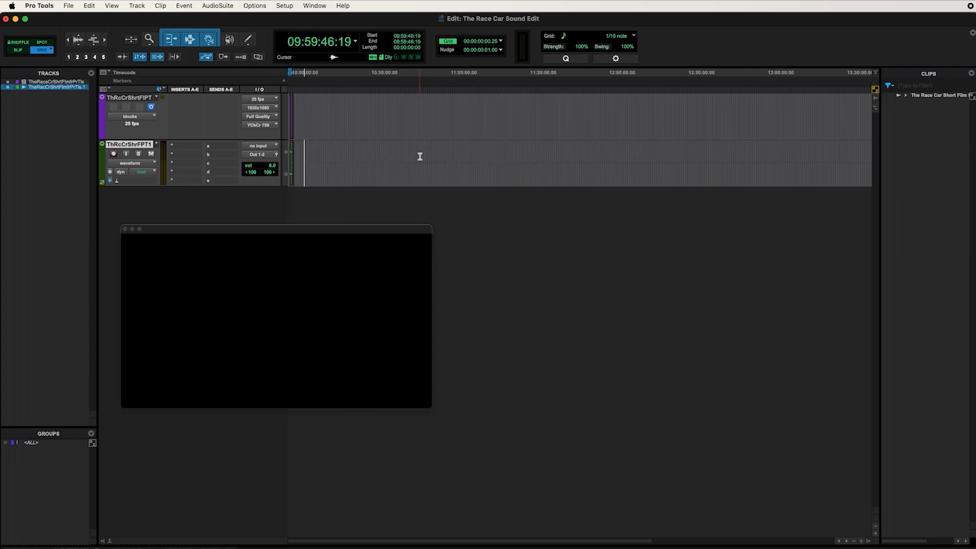
# - Zoom in horizontally from the session start until the film's video and audio clips are readable
pyautogui.press('t')
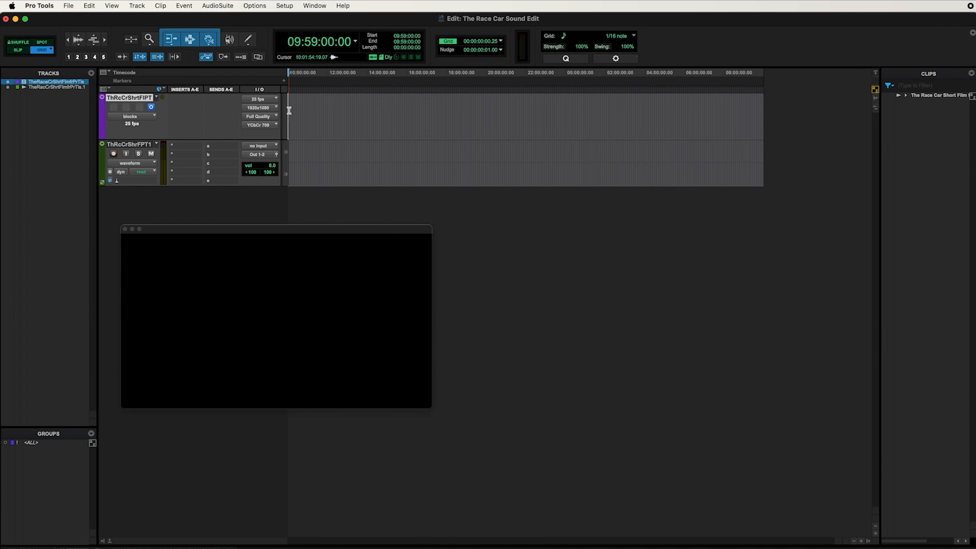
pyautogui.press('t')
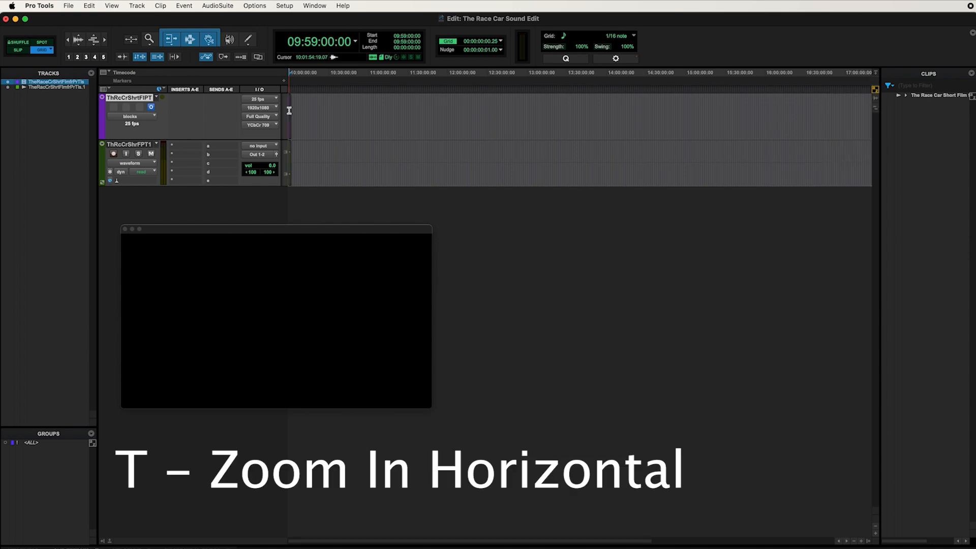
pyautogui.press('t')
pyautogui.press('t')
pyautogui.press('t')
pyautogui.press('t')
pyautogui.press('t')
pyautogui.press('t')
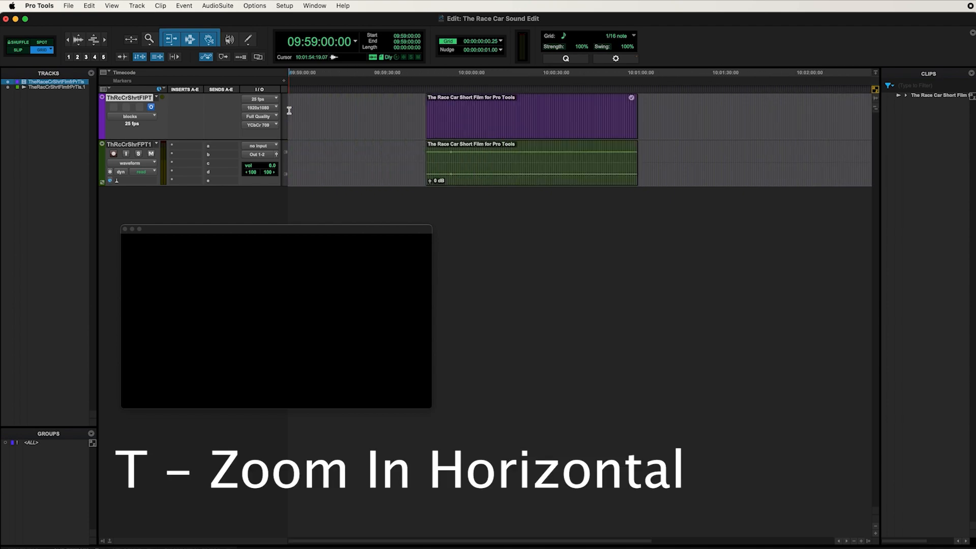
# - Zoom the timeline out horizontally once more and back in closely on the session start
pyautogui.press('r')
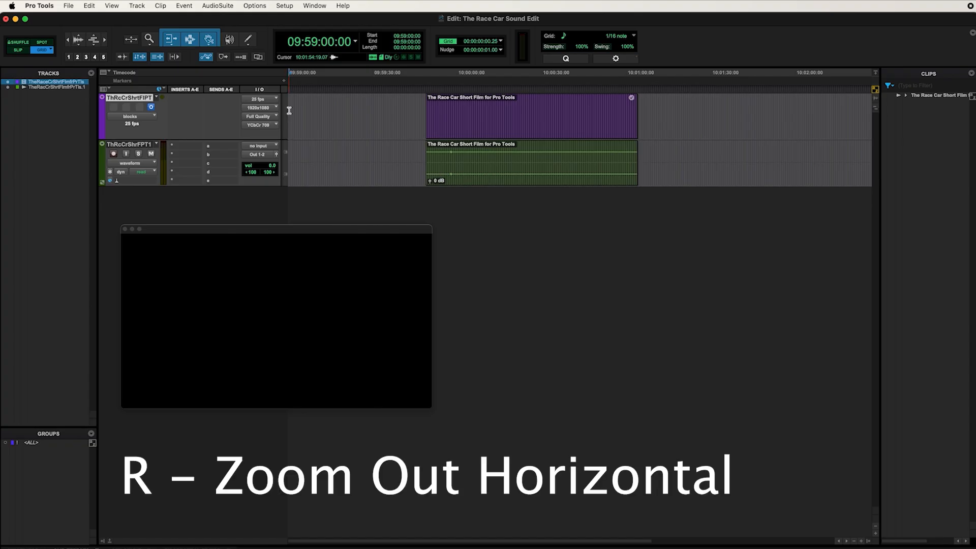
pyautogui.press('r')
pyautogui.press('r')
pyautogui.press('r')
pyautogui.press('r')
pyautogui.press('r')
pyautogui.press('r')
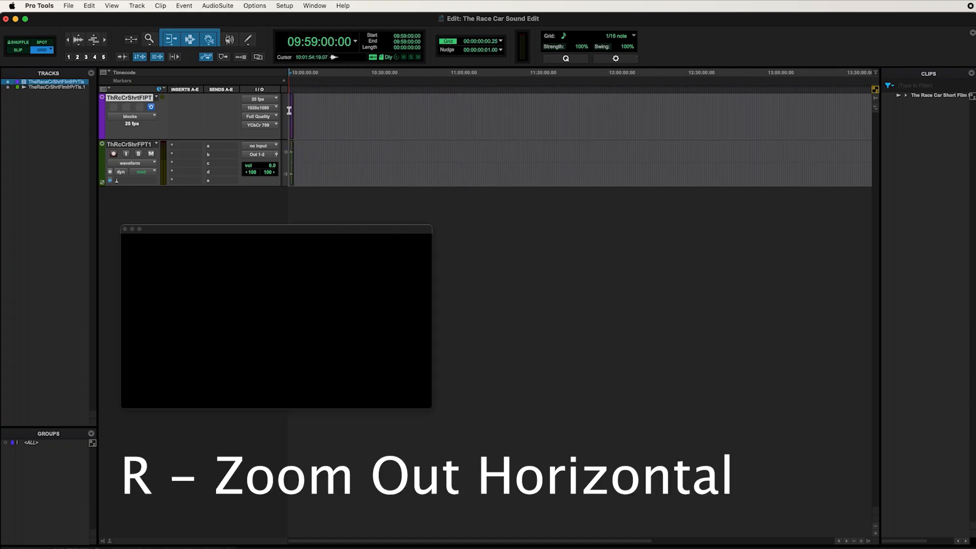
pyautogui.press('t')
pyautogui.press('t')
pyautogui.press('t')
pyautogui.press('t')
pyautogui.press('t')
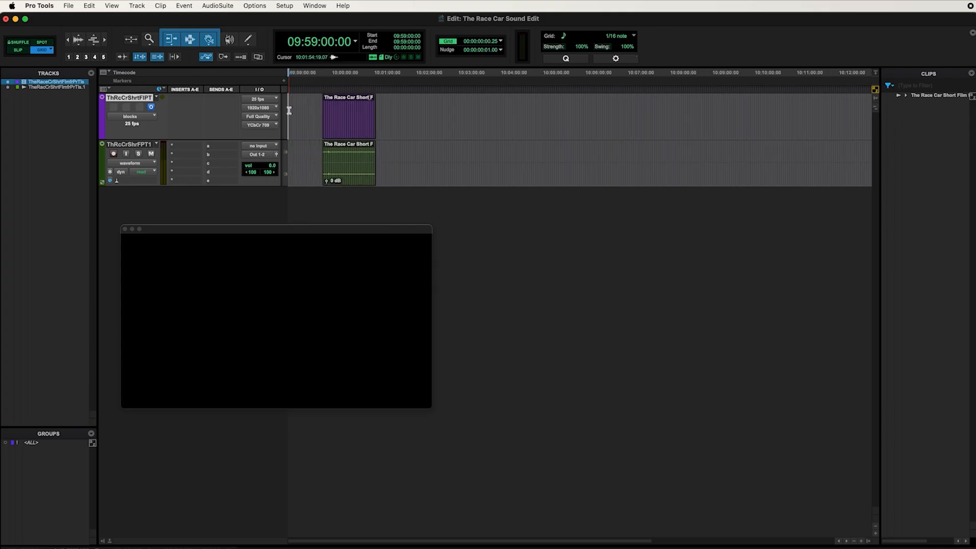
pyautogui.press('t')
pyautogui.press('t')
pyautogui.press('t')
pyautogui.press('t')
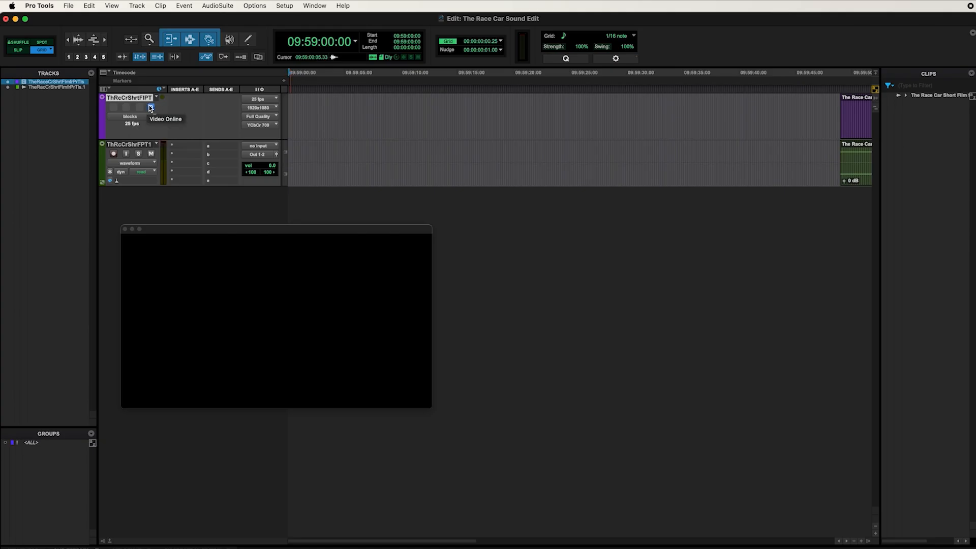
# - Take the video track offline and test the picture by placing the edit cursor at several points in the film
pyautogui.click(149, 105)
pyautogui.hscroll(10, 421, 123)
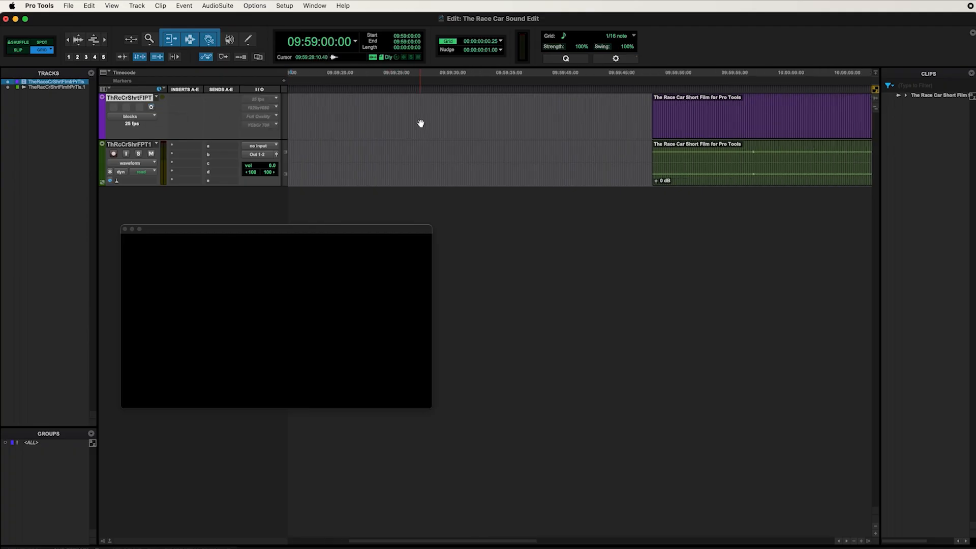
pyautogui.click(447, 104)
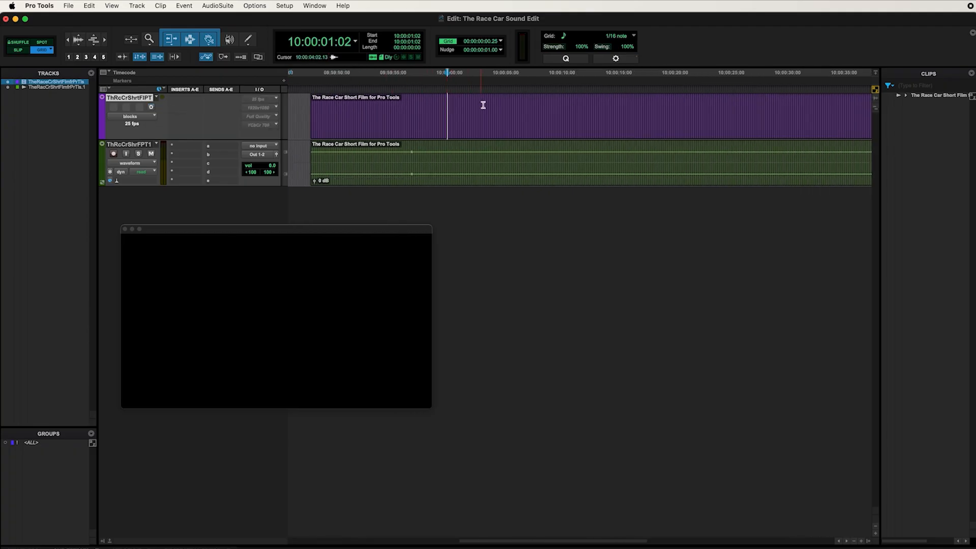
pyautogui.moveTo(451, 104); pyautogui.dragTo(459, 104)
pyautogui.click(466, 104)
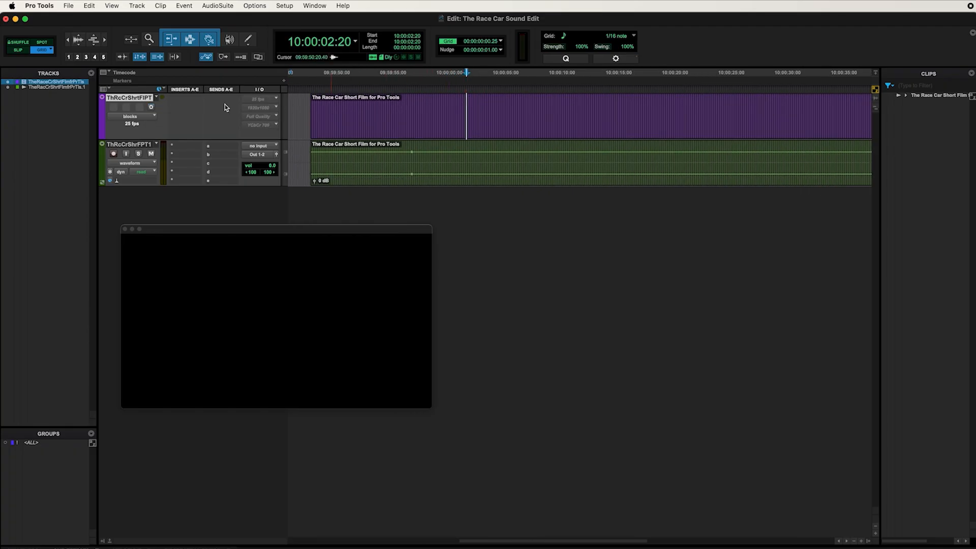
# - Bring the video track back online and check the picture at several points up to 10:00:11:18
pyautogui.click(151, 106)
pyautogui.moveTo(438, 101); pyautogui.dragTo(458, 102)
pyautogui.click(472, 105)
pyautogui.moveTo(548, 103); pyautogui.dragTo(569, 103)
pyautogui.click(567, 104)
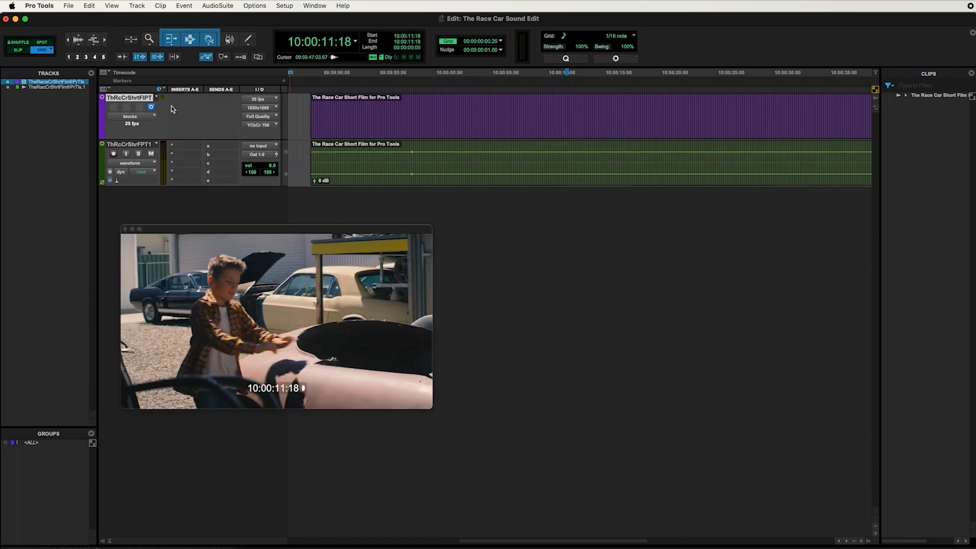
# - Switch the video track offline, move the edit cursor to 10:00:04:05, and switch the track back online
pyautogui.click(151, 107)
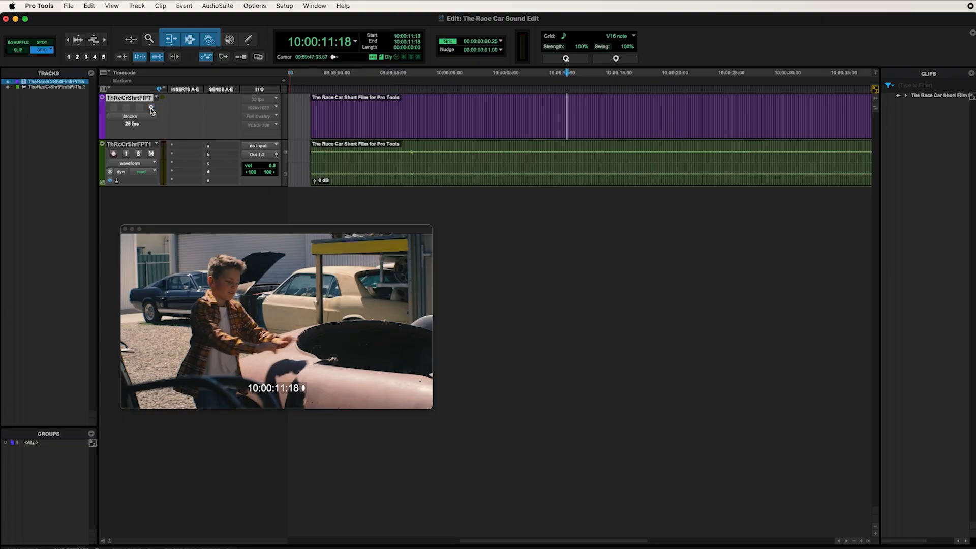
pyautogui.click(473, 111)
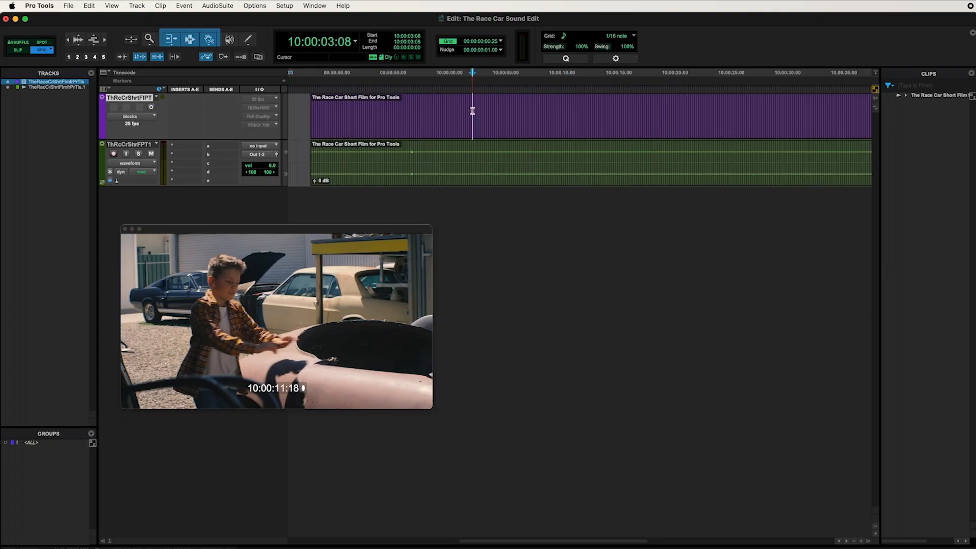
pyautogui.click(504, 114)
pyautogui.click(483, 114)
pyautogui.click(151, 108)
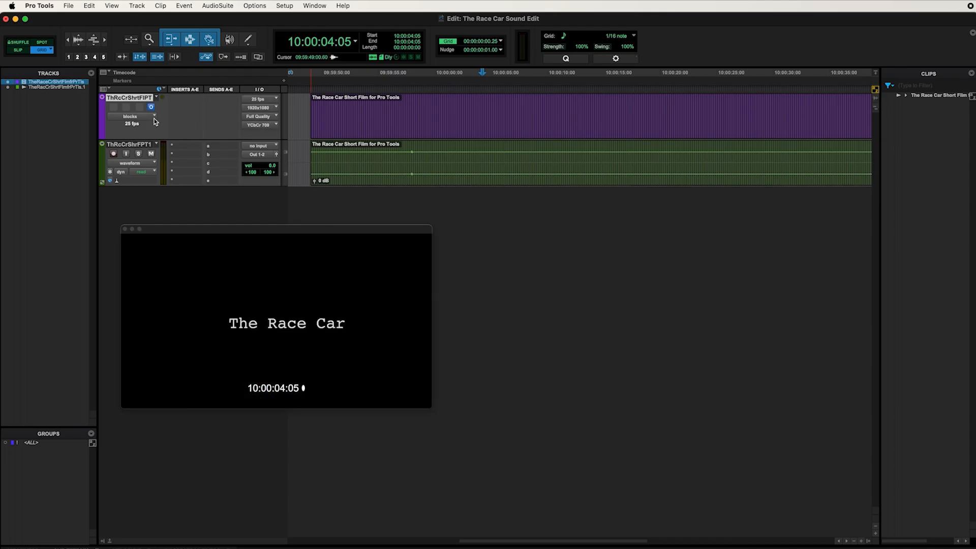
# - Move the video window to the upper edge of the screen and enlarge it to cover most of the Edit window
pyautogui.moveTo(378, 231); pyautogui.dragTo(373, 20)
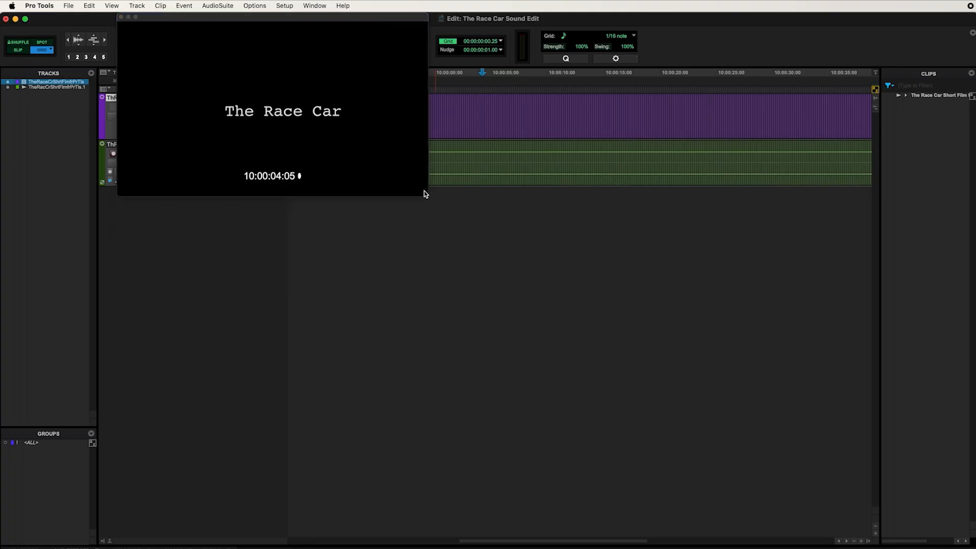
pyautogui.moveTo(425, 194); pyautogui.dragTo(968, 546)
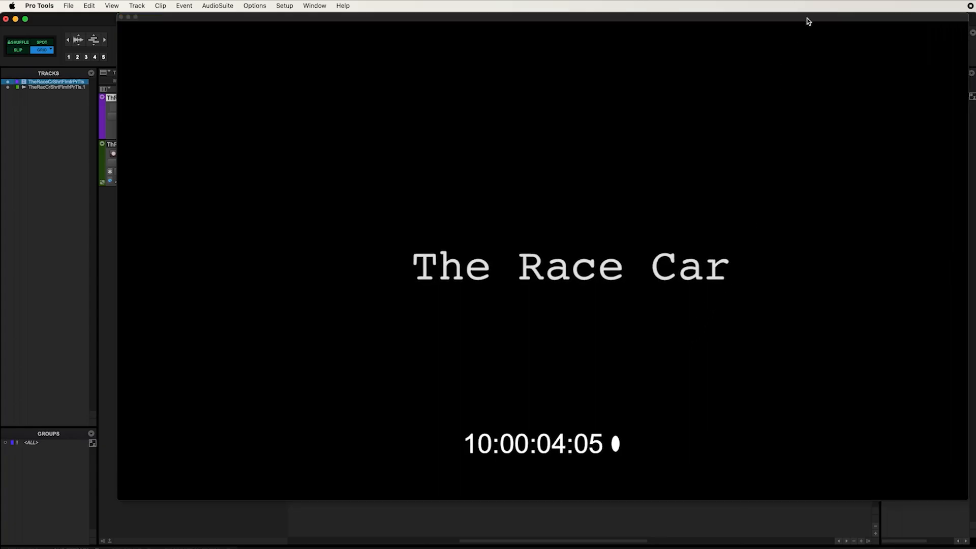
pyautogui.moveTo(809, 20); pyautogui.dragTo(721, 20)
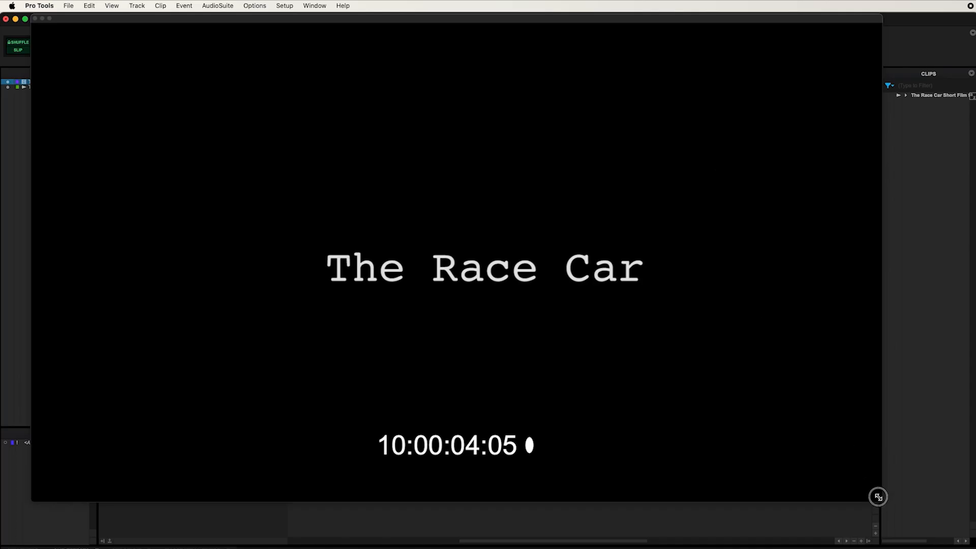
pyautogui.moveTo(878, 497); pyautogui.dragTo(835, 452)
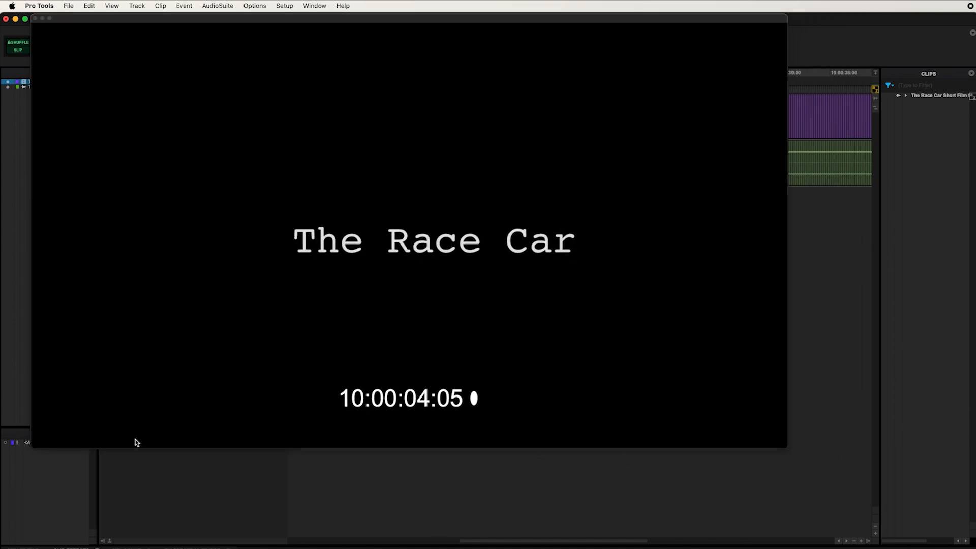
# - Shrink the video window to roughly half the screen width and place it over the timeline in the upper right area
pyautogui.moveTo(30, 446); pyautogui.dragTo(128, 435)
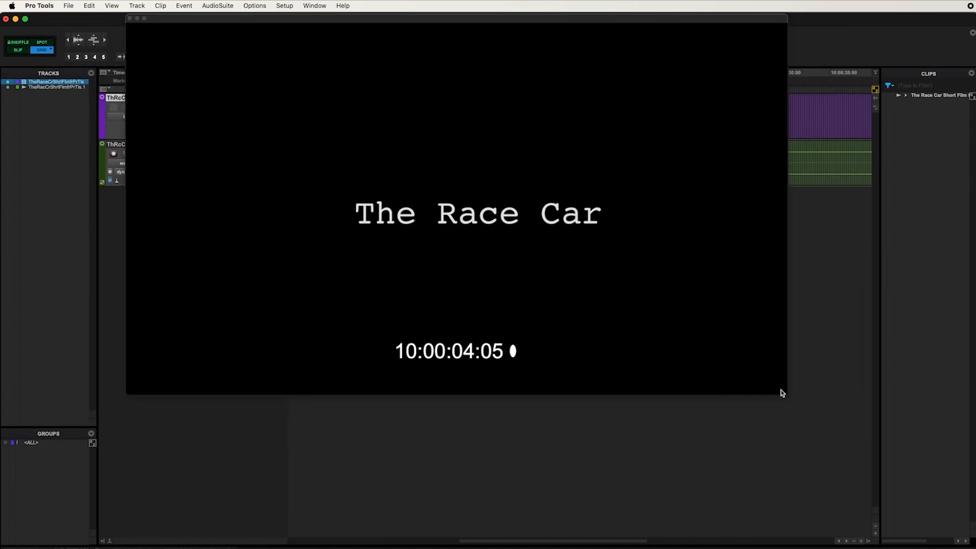
pyautogui.moveTo(786, 394); pyautogui.dragTo(712, 302)
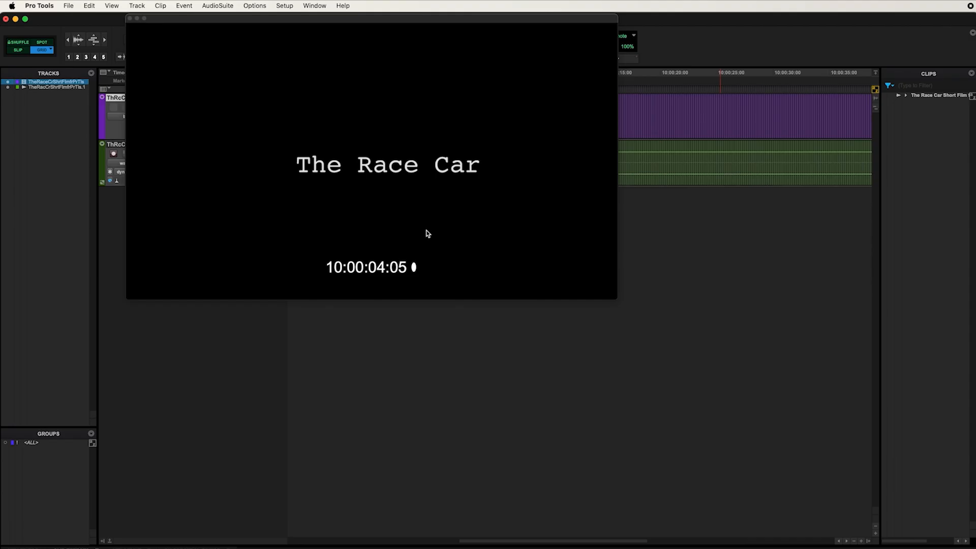
pyautogui.moveTo(397, 20); pyautogui.dragTo(447, 115)
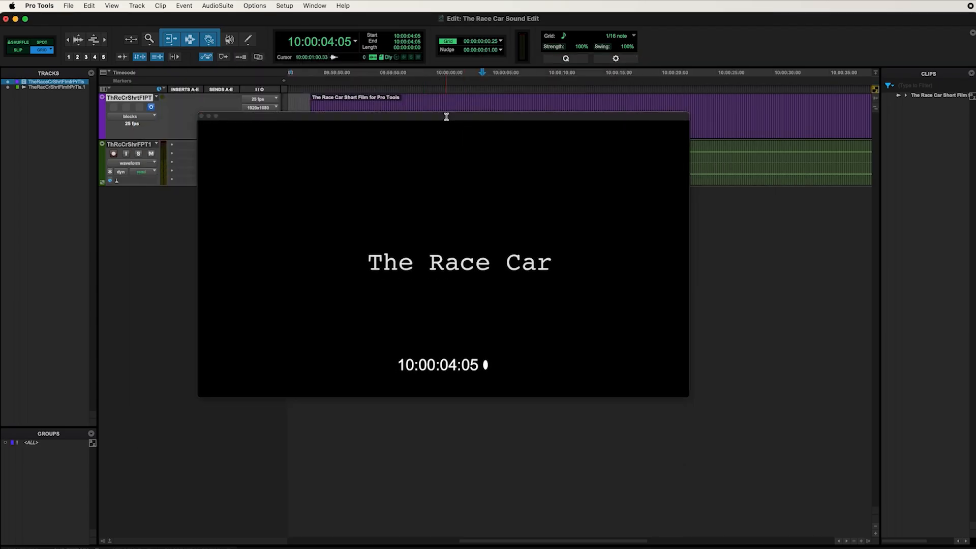
pyautogui.moveTo(429, 113); pyautogui.dragTo(621, 20)
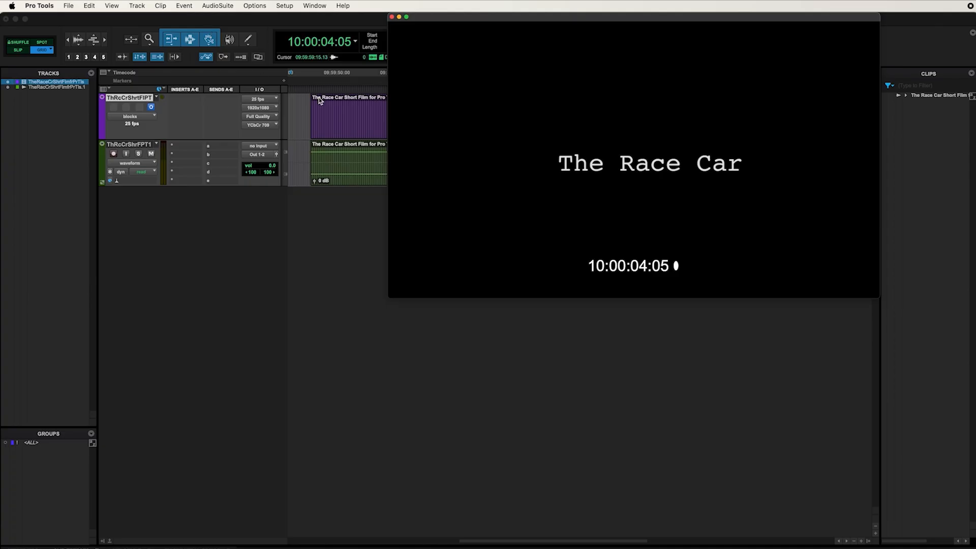
# - Try the video window at the Fullscreen, Actual Size, Half Size and Quarter Size presets in turn
pyautogui.rightClick(661, 121)
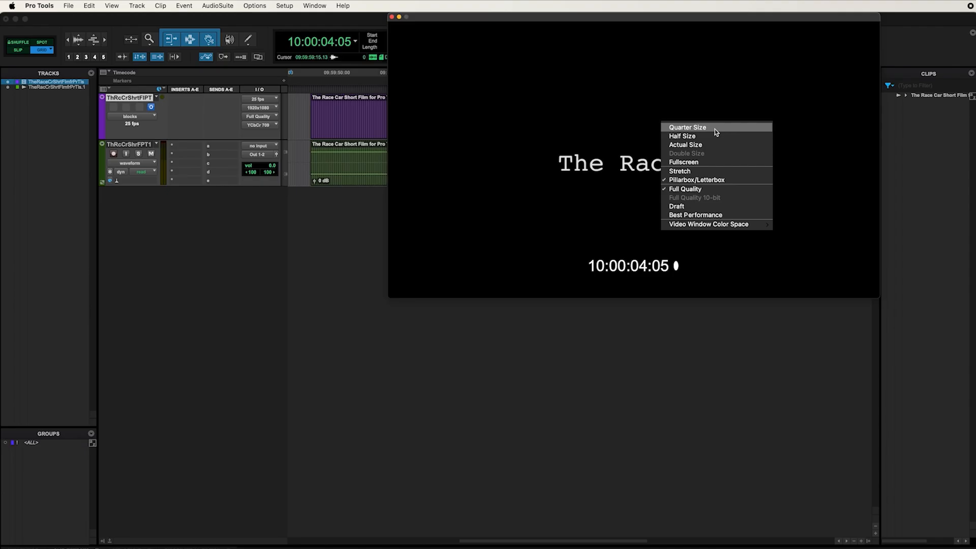
pyautogui.click(684, 163)
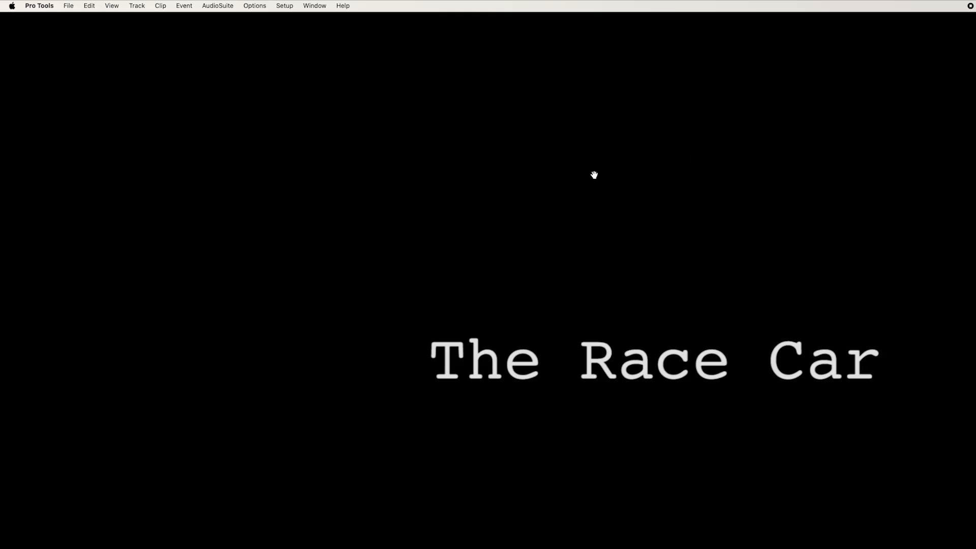
pyautogui.rightClick(594, 175)
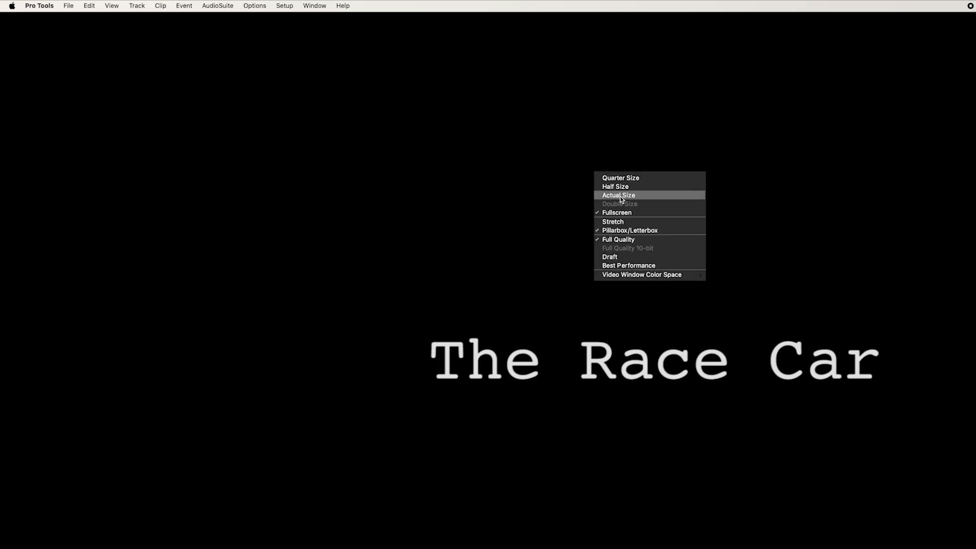
pyautogui.click(633, 197)
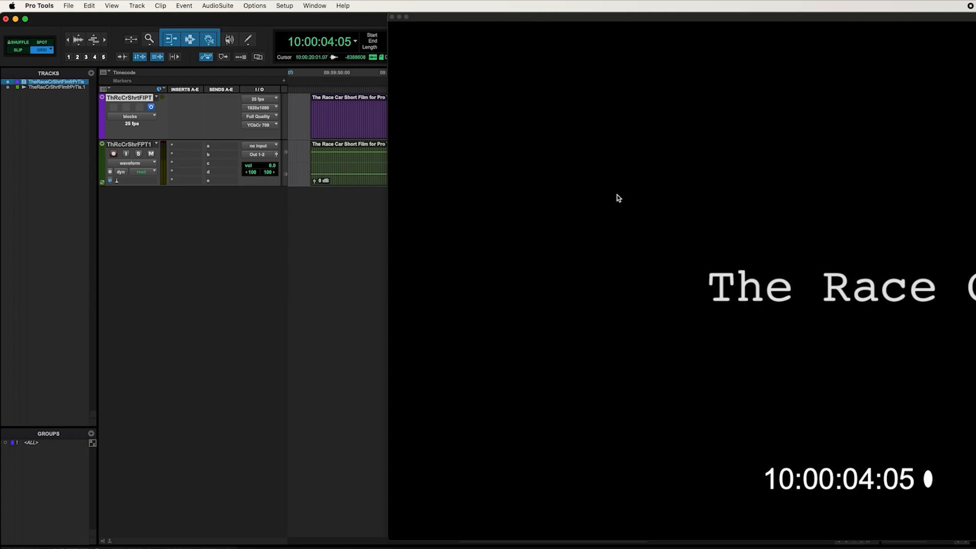
pyautogui.rightClick(618, 197)
pyautogui.click(628, 208)
pyautogui.rightClick(594, 175)
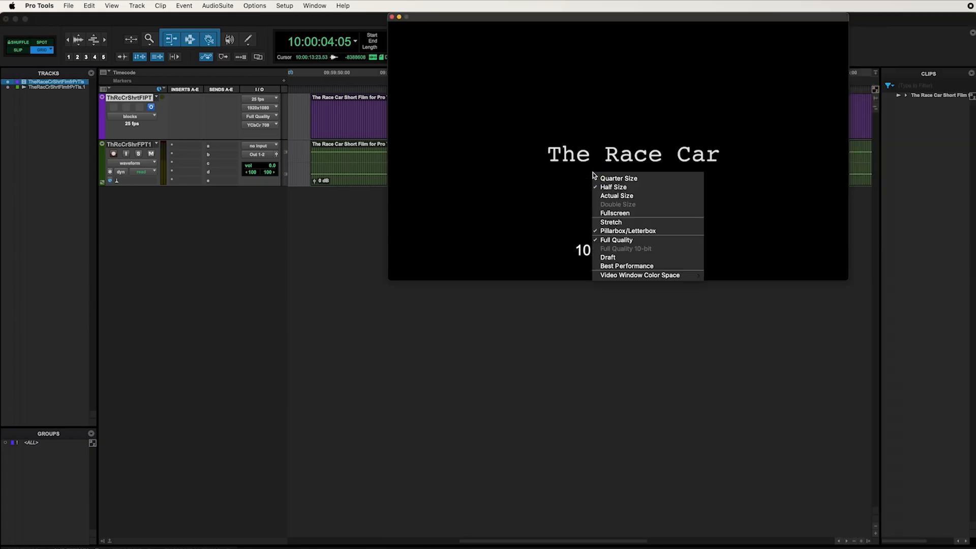
pyautogui.click(610, 179)
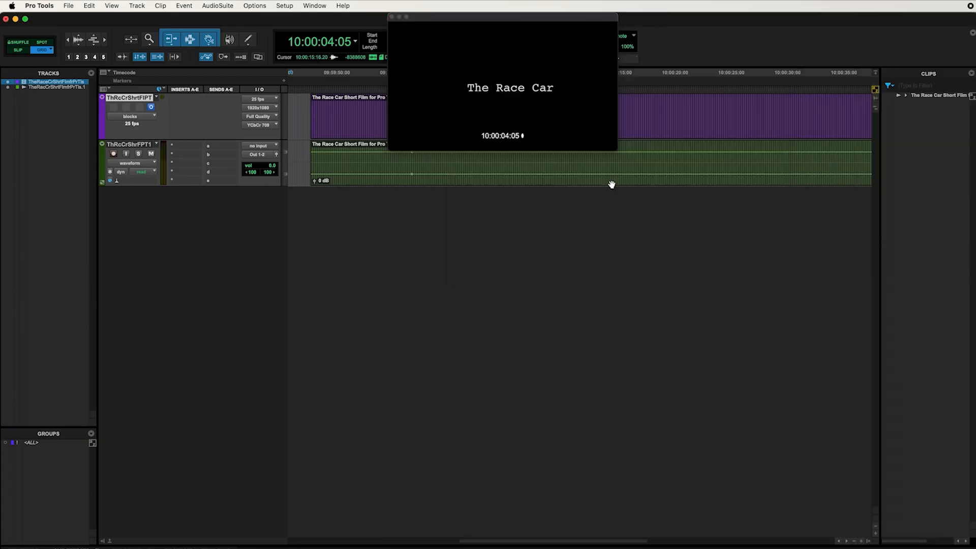
# - Set the video window to Half Size, shift it slightly right and shrink it a little to uncover more of the timeline
pyautogui.rightClick(552, 114)
pyautogui.click(575, 128)
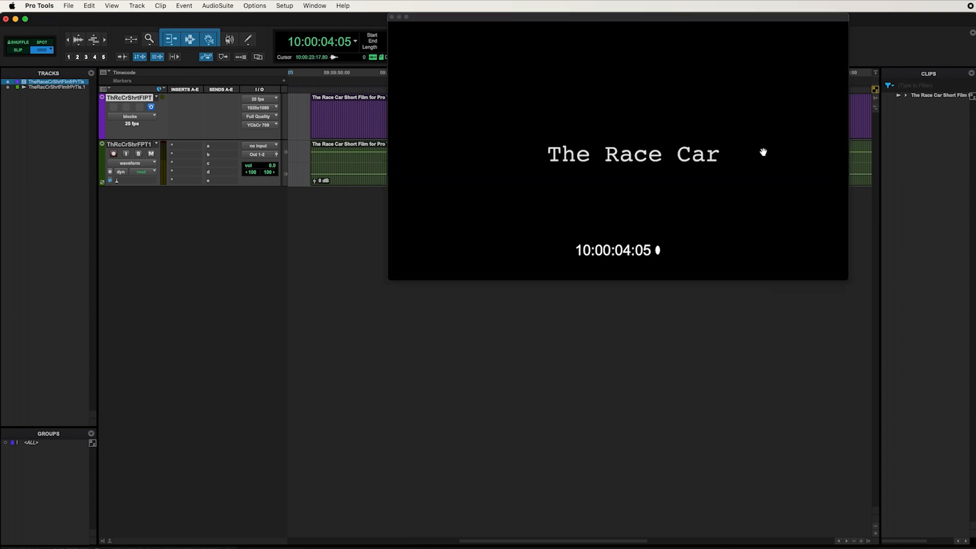
pyautogui.click(717, 23)
pyautogui.moveTo(717, 23); pyautogui.dragTo(744, 24)
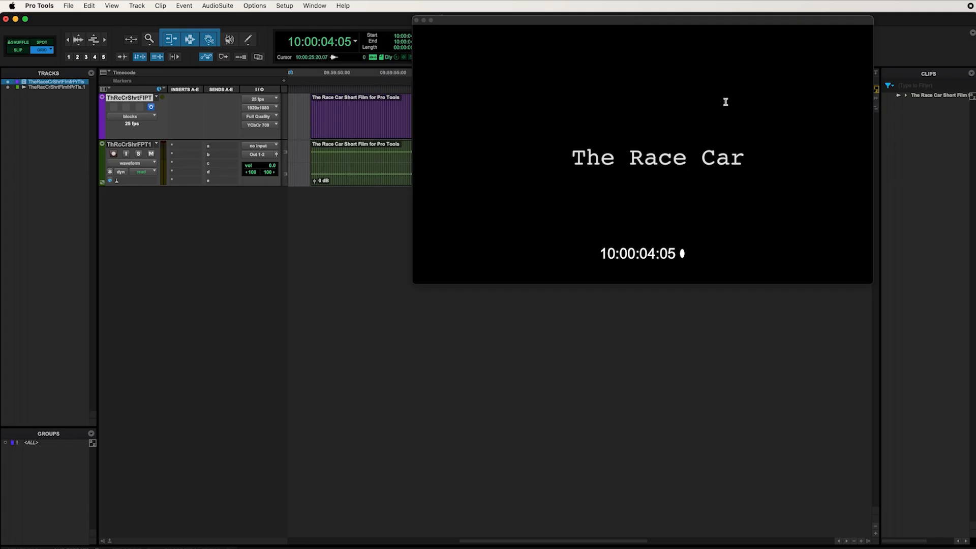
pyautogui.moveTo(412, 282); pyautogui.dragTo(455, 260)
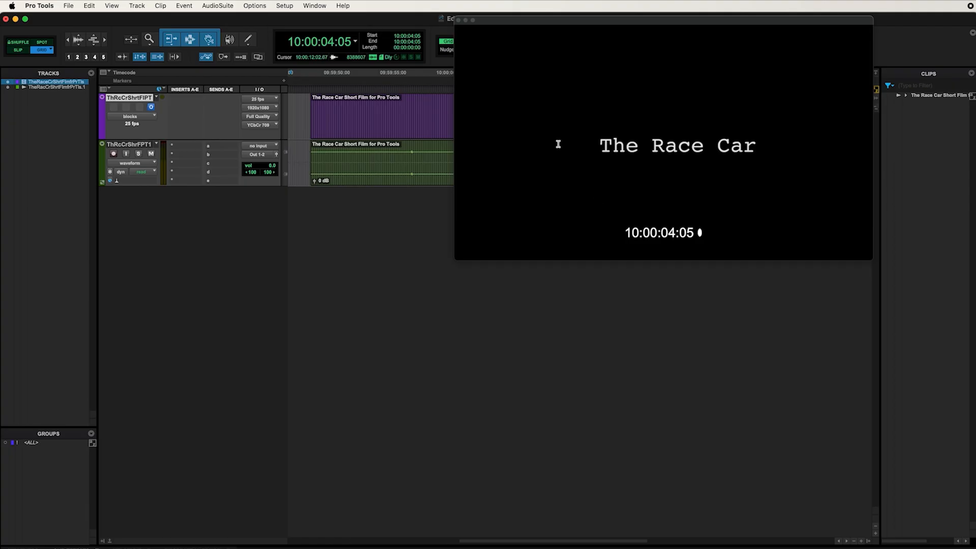
# - Close the video window and reopen it
pyautogui.click(458, 21)
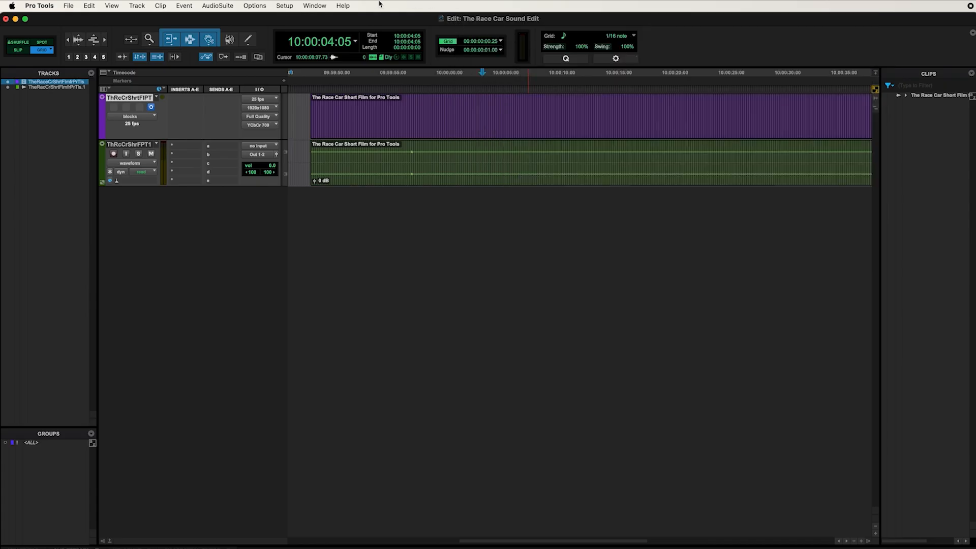
pyautogui.click(315, 8)
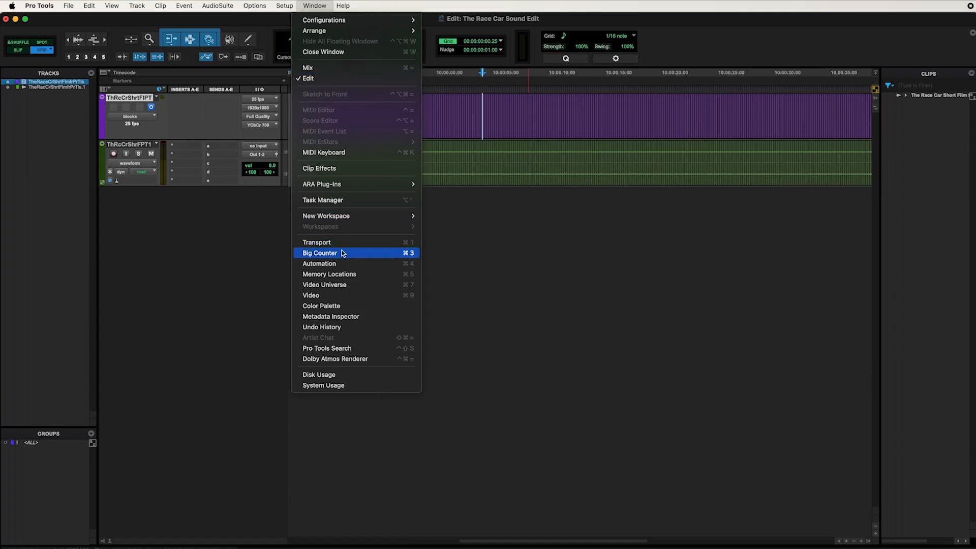
pyautogui.click(328, 296)
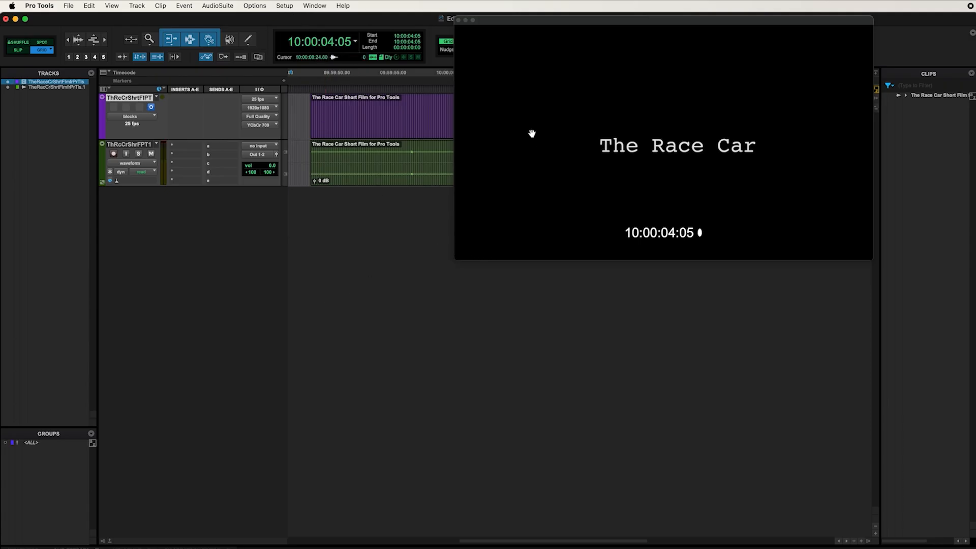
pyautogui.click(316, 6)
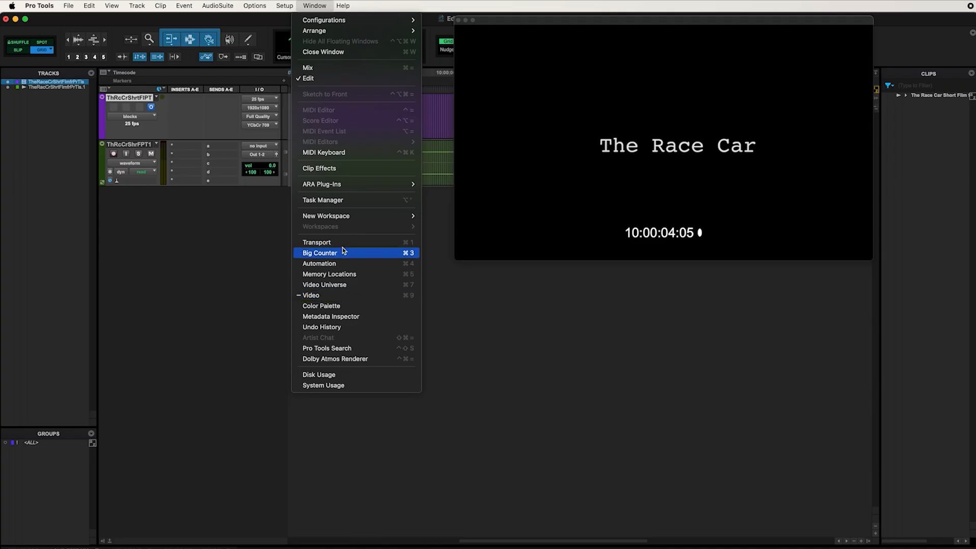
pyautogui.click(290, 57)
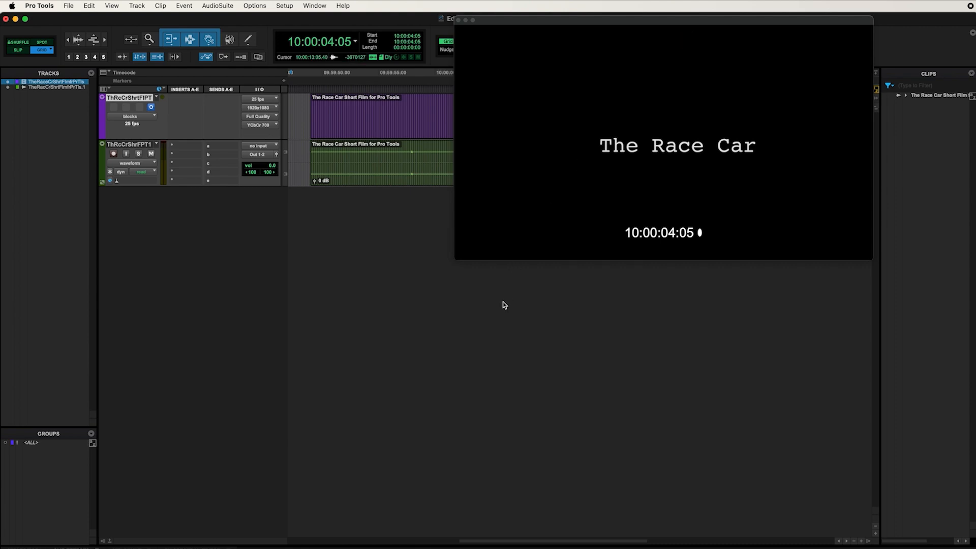
pyautogui.hscroll(5, 492, 300)
pyautogui.hscroll(-5, 492, 300)
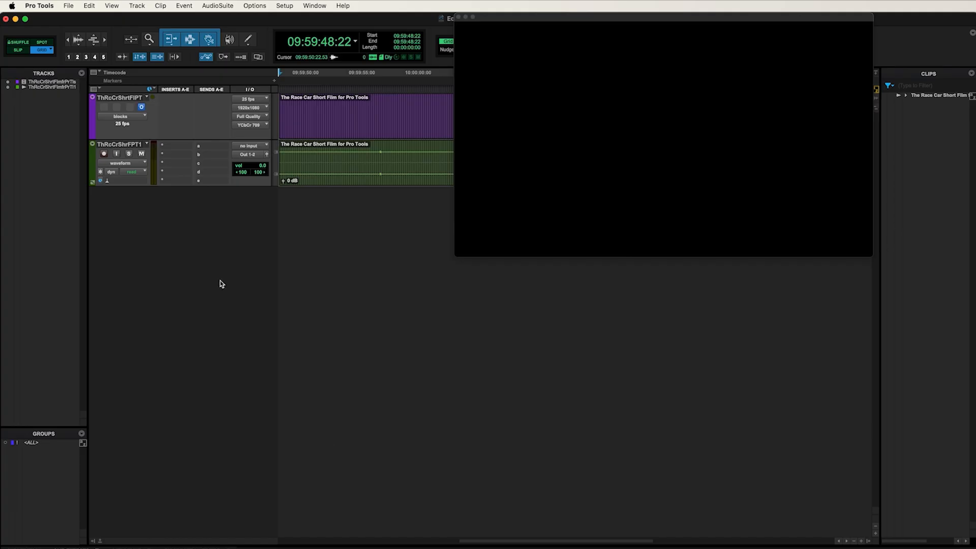
pyautogui.click(137, 6)
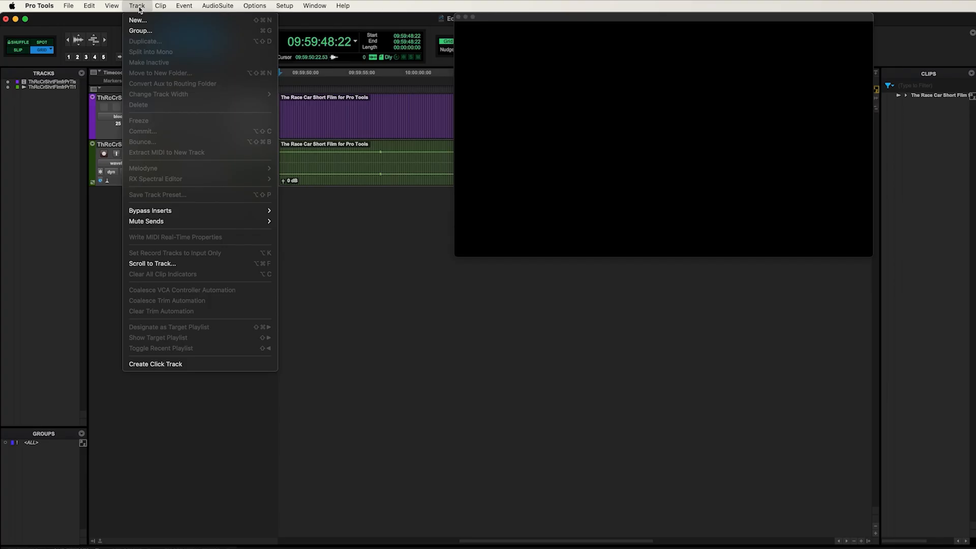
pyautogui.click(138, 20)
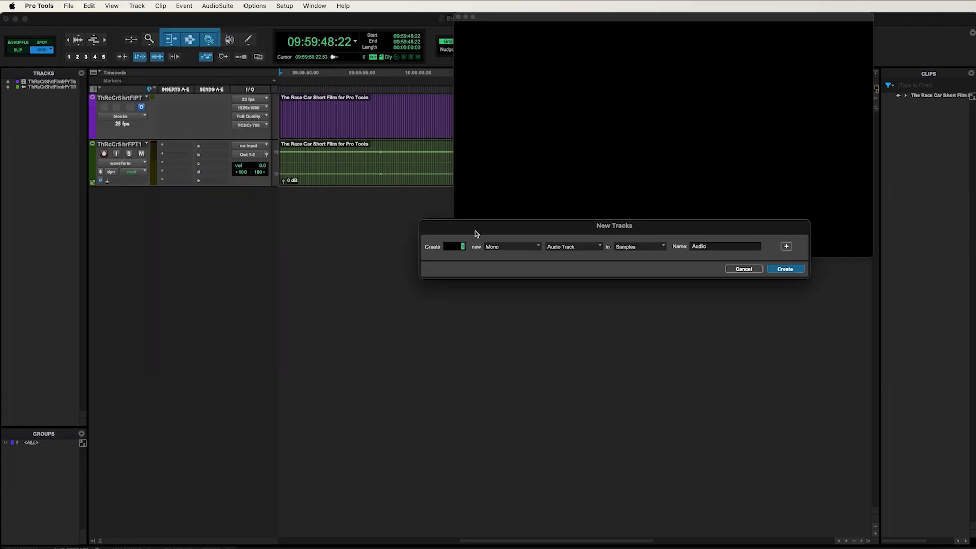
pyautogui.click(743, 269)
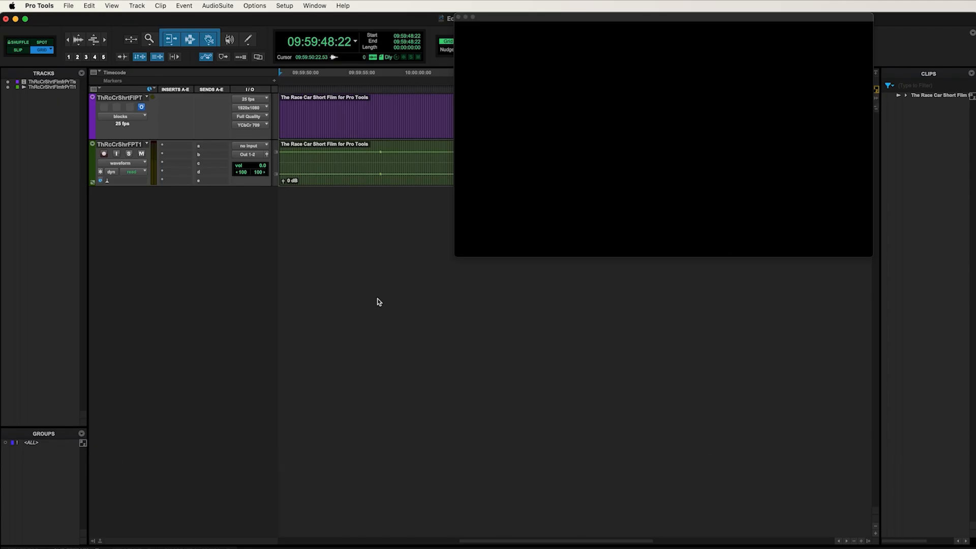
# - Start a new tracks batch with two mono audio tracks named Mono Atmos and add a second row
pyautogui.press('super+shift+n')
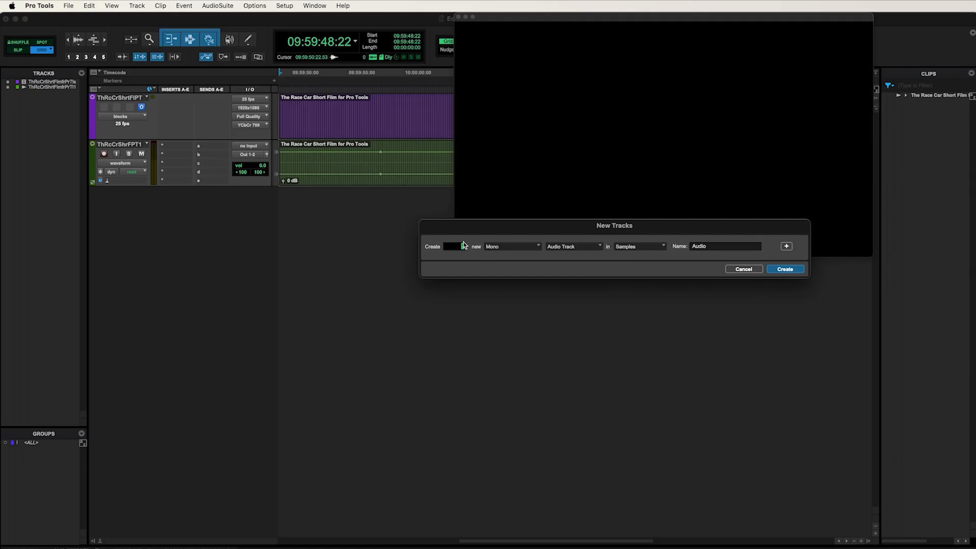
pyautogui.click(529, 251)
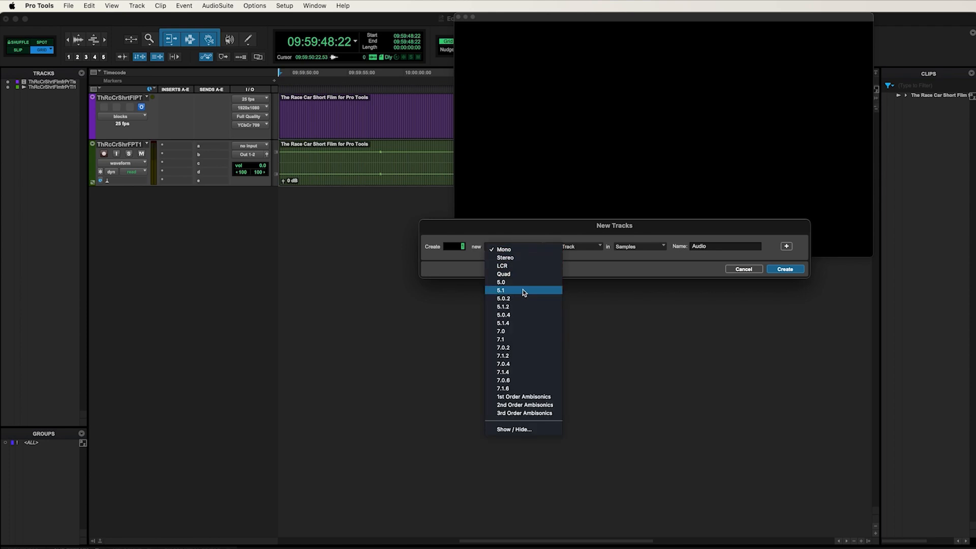
pyautogui.click(542, 239)
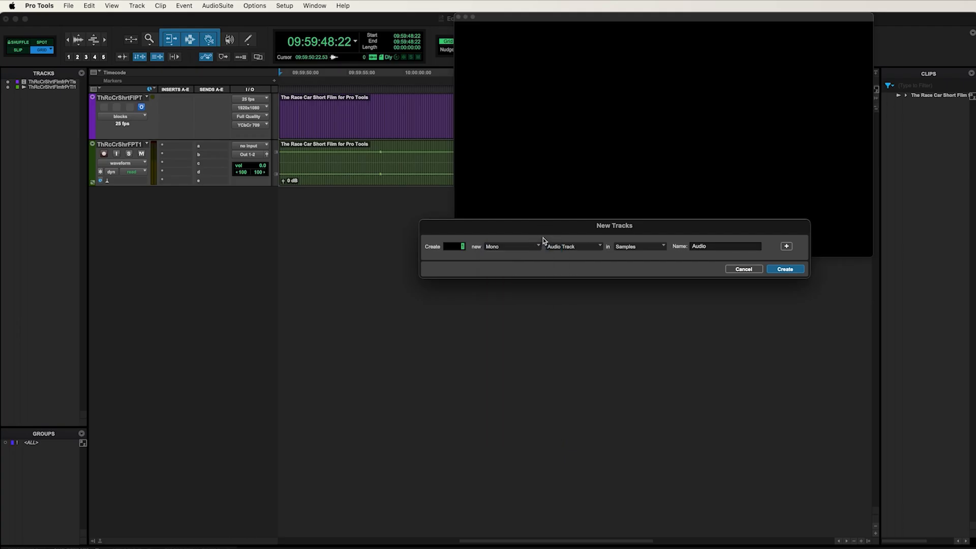
pyautogui.click(579, 251)
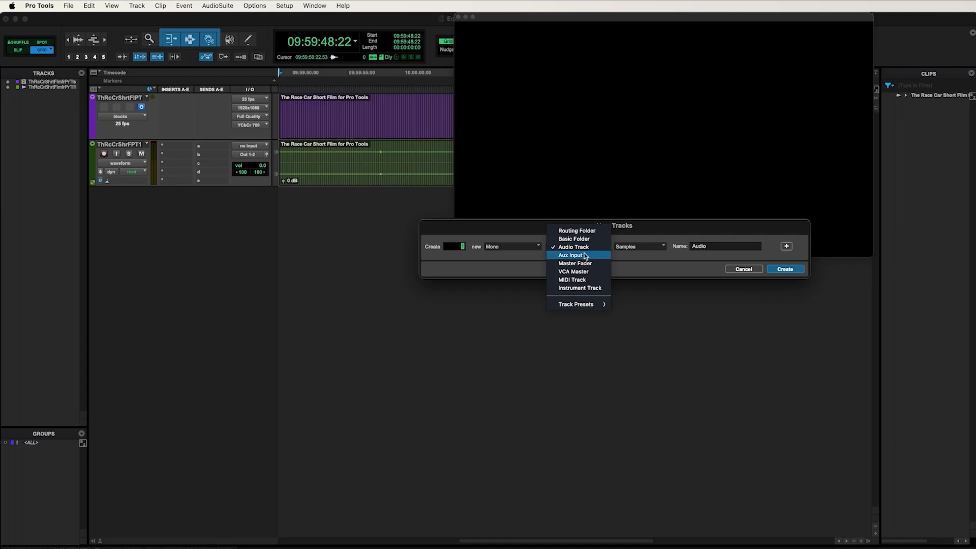
pyautogui.click(623, 264)
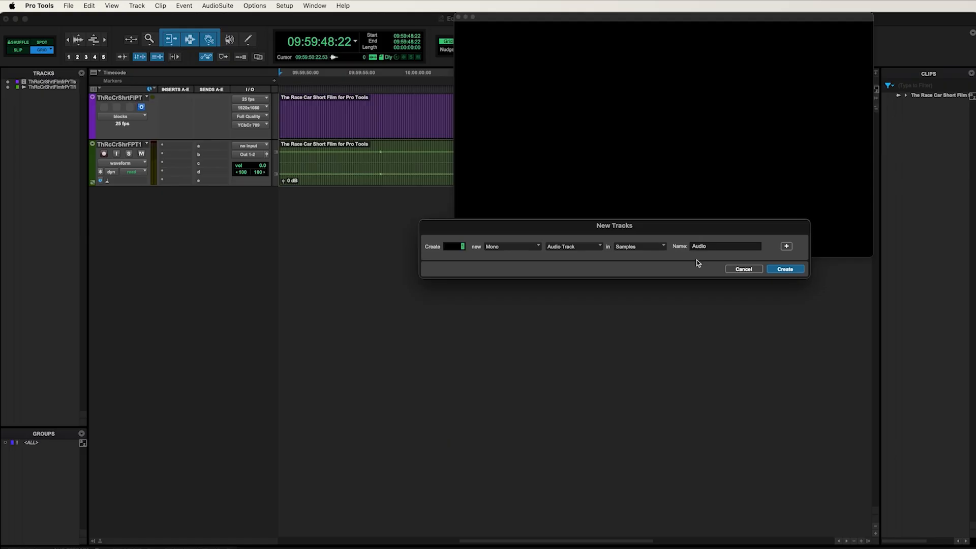
pyautogui.write('2')
pyautogui.doubleClick(718, 247)
pyautogui.write('Mono Atmos')
pyautogui.click(787, 246)
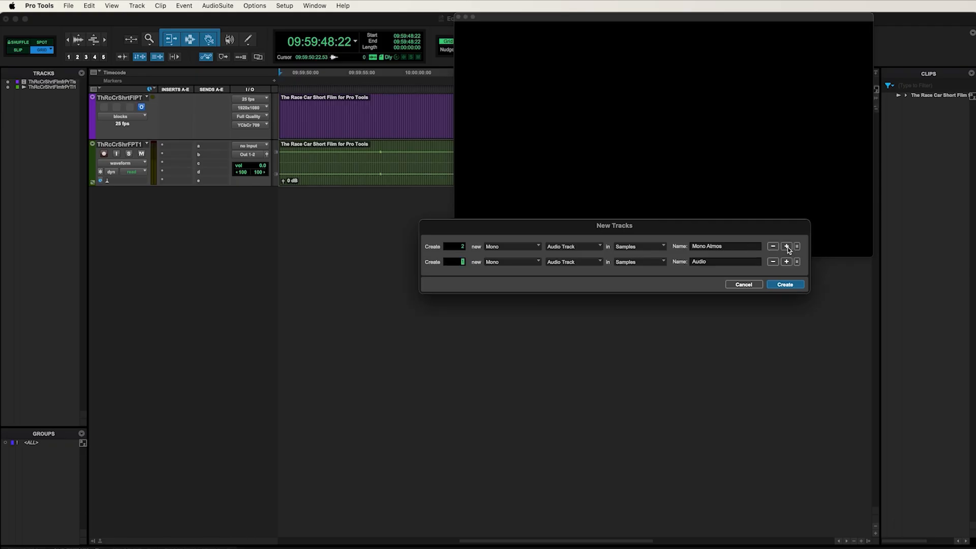
# - Define four stereo audio tracks named Stereo Atmos in the second row and add a third row
pyautogui.click(500, 263)
pyautogui.click(526, 274)
pyautogui.click(712, 262)
pyautogui.write('Stereo Atmos')
pyautogui.click(787, 262)
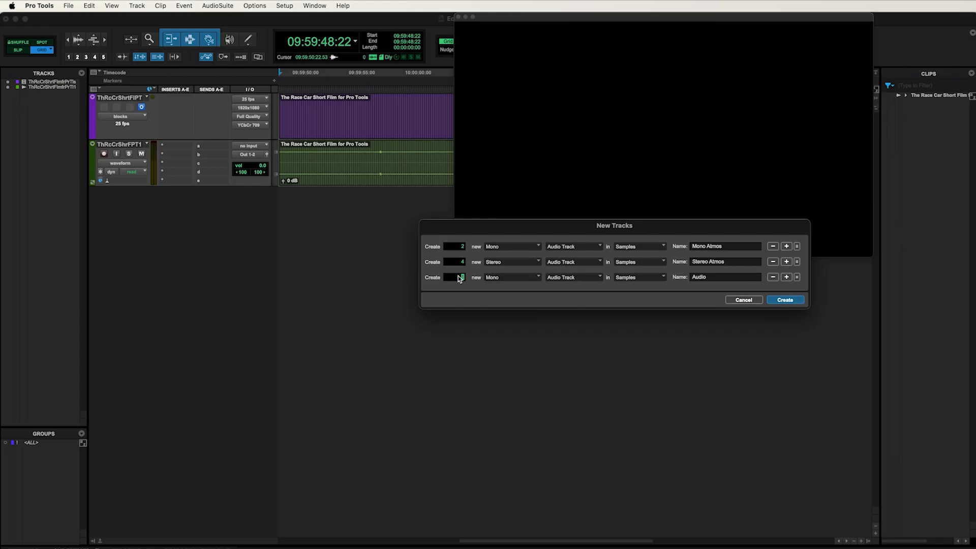
# - Define one stereo Aux Input named Aux Atmos in the third row and create the whole batch, leaving all tracks deselected
pyautogui.click(504, 278)
pyautogui.click(510, 289)
pyautogui.click(553, 279)
pyautogui.click(573, 286)
pyautogui.click(692, 277)
pyautogui.click(715, 277)
pyautogui.write('Atmos')
pyautogui.click(785, 301)
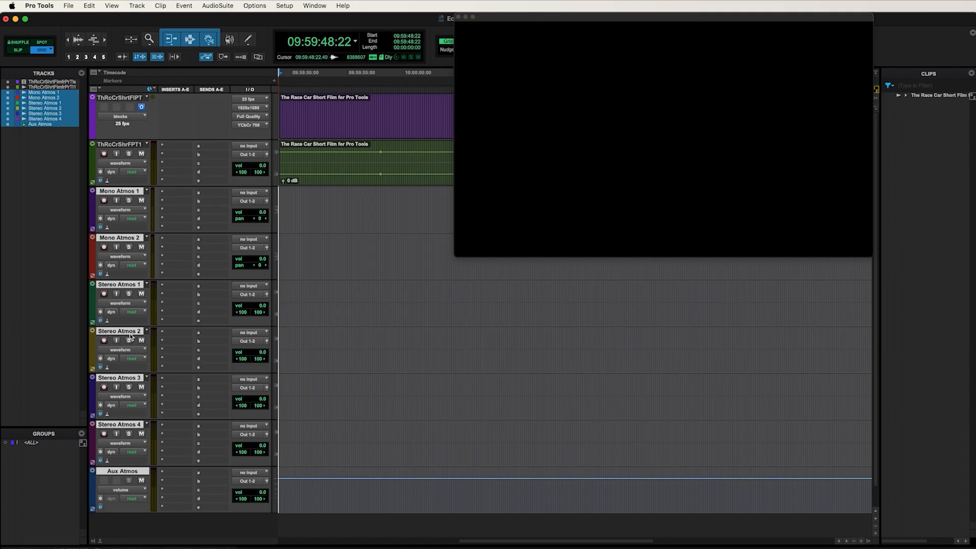
pyautogui.keyDown('alt'); pyautogui.click(131, 332); pyautogui.keyUp('alt')
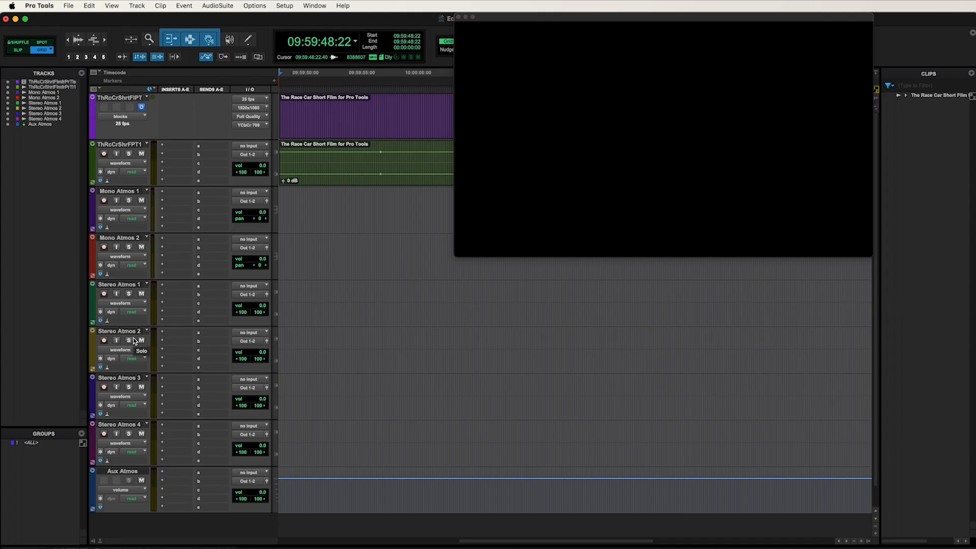
# - Move the Aux Atmos track directly above Mono Atmos 1 in the track order
pyautogui.click(127, 473)
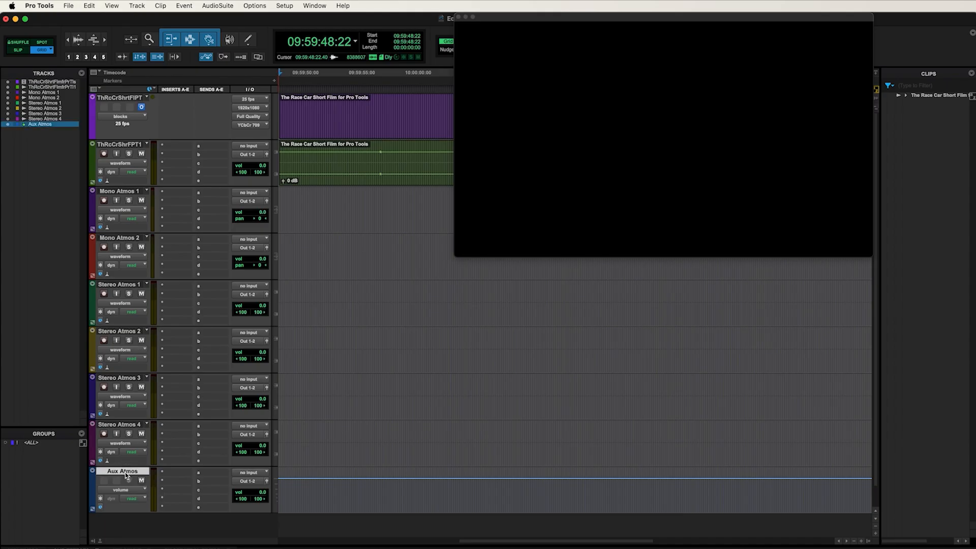
pyautogui.moveTo(126, 472); pyautogui.dragTo(141, 188)
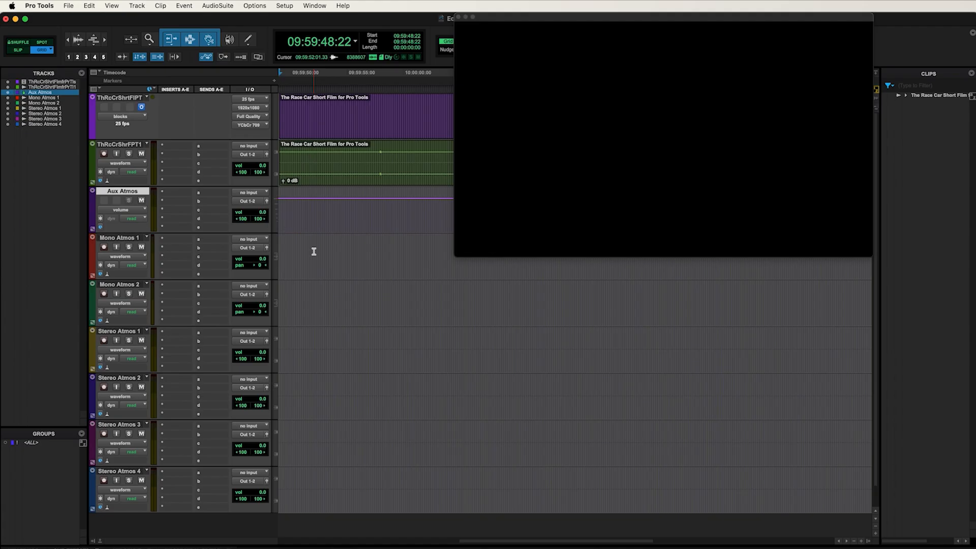
pyautogui.hscroll(3, 306, 251)
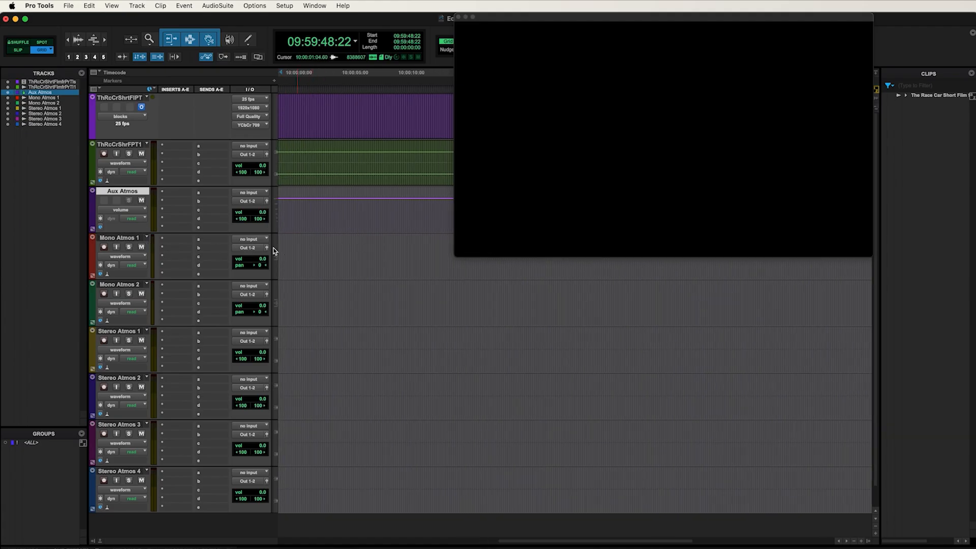
pyautogui.hscroll(-5, 351, 255)
# - Route the outputs of all selected tracks from Mono Atmos 1 through Stereo Atmos 4 to the Aux Atmos track
pyautogui.click(124, 239)
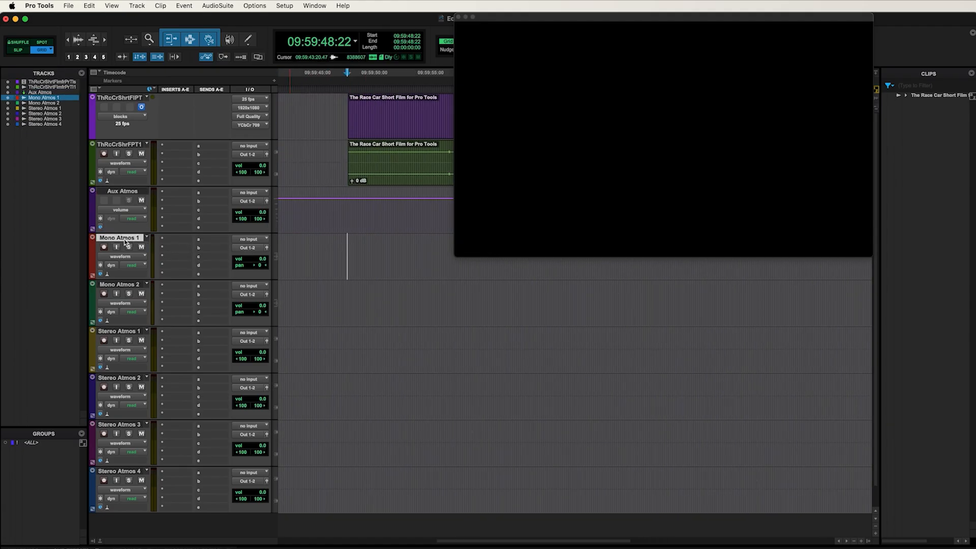
pyautogui.keyDown('shift'); pyautogui.click(123, 473); pyautogui.keyUp('shift')
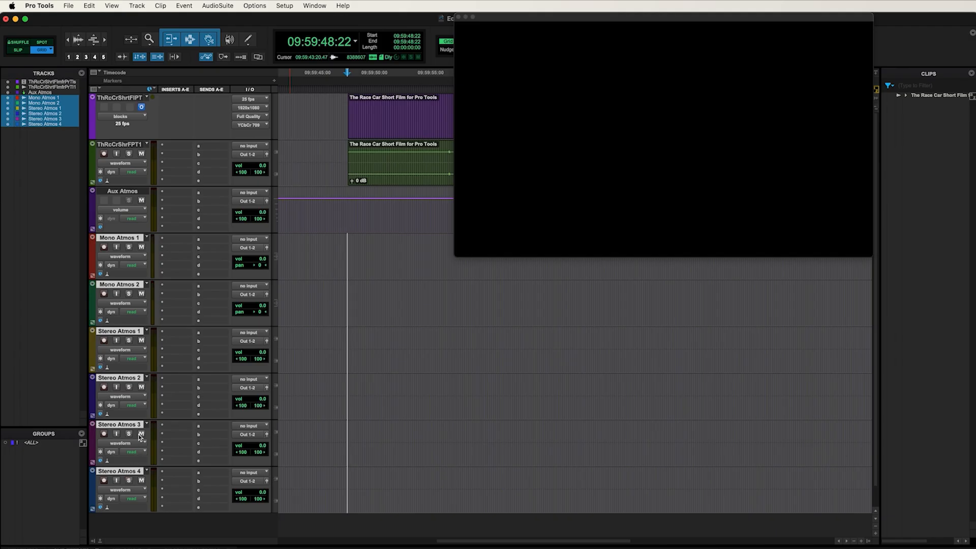
pyautogui.click(247, 388)
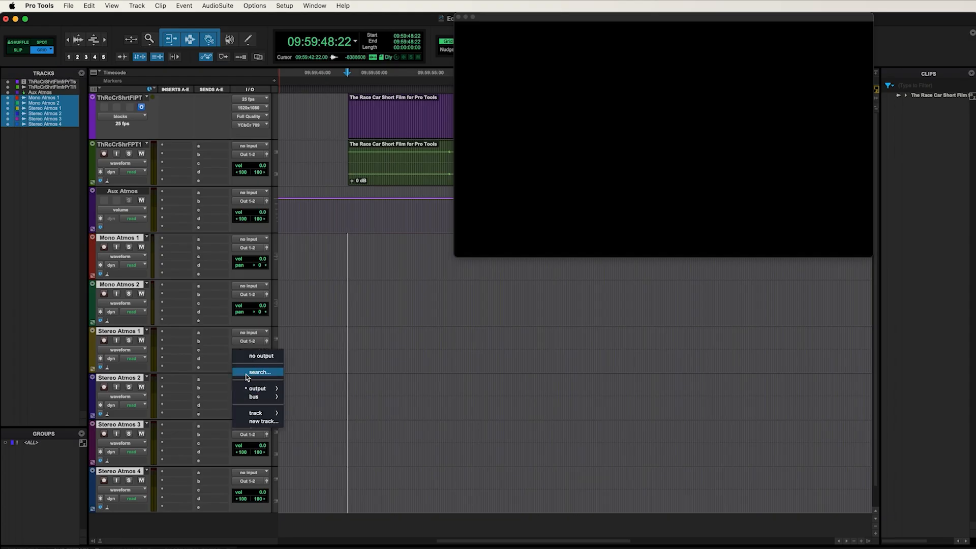
pyautogui.moveTo(265, 415)
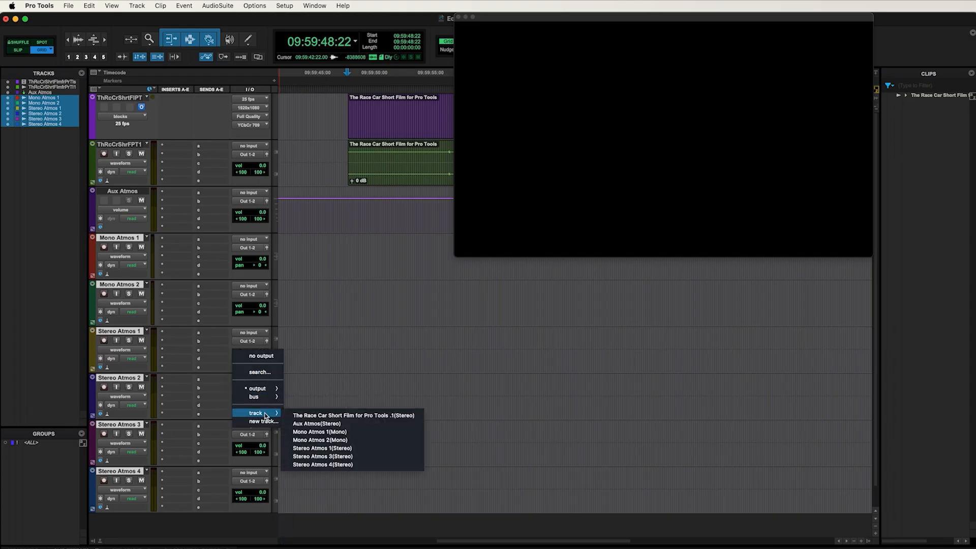
pyautogui.keyDown('alt'); pyautogui.keyDown('shift'); pyautogui.click(317, 424); pyautogui.keyUp('shift'); pyautogui.keyUp('alt')
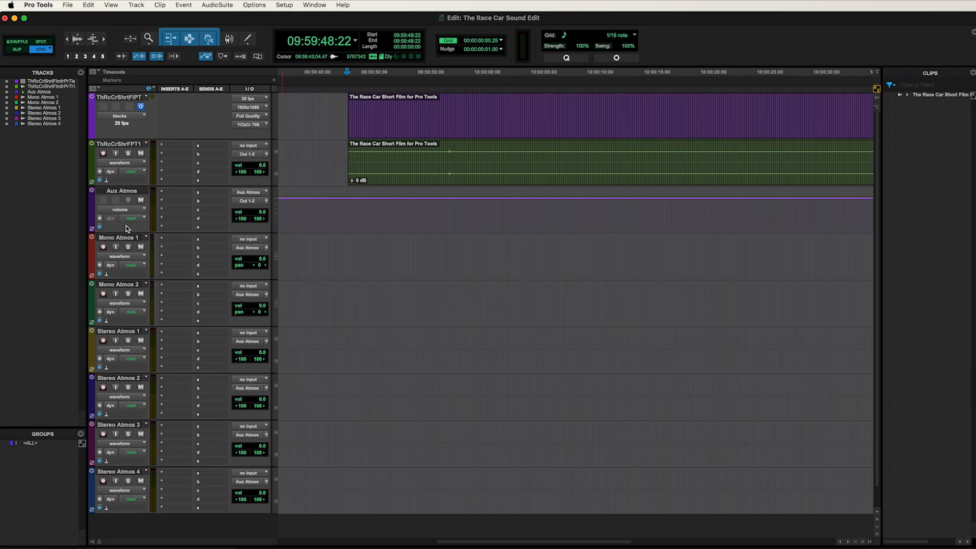
# - Select only the Aux Atmos track and open the Color Palette for it
pyautogui.click(120, 191)
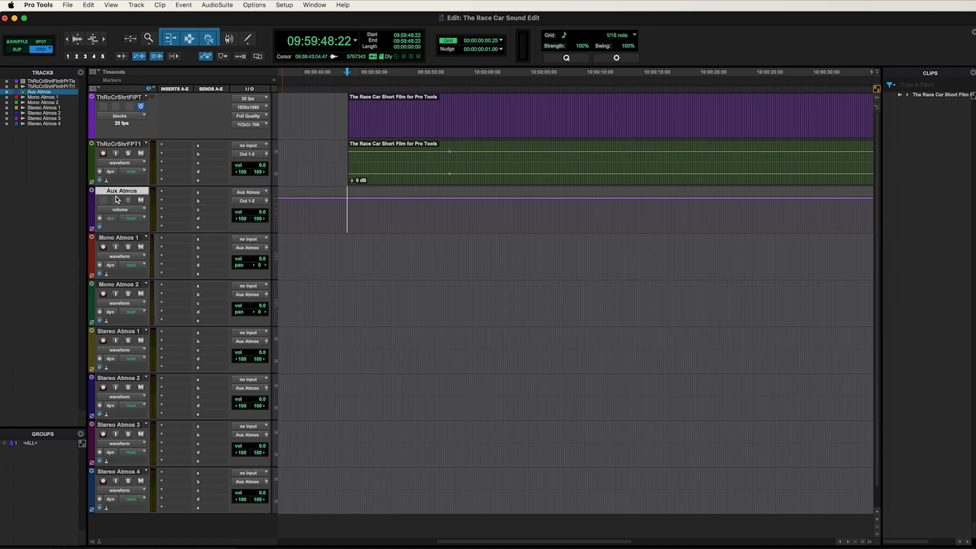
pyautogui.doubleClick(92, 211)
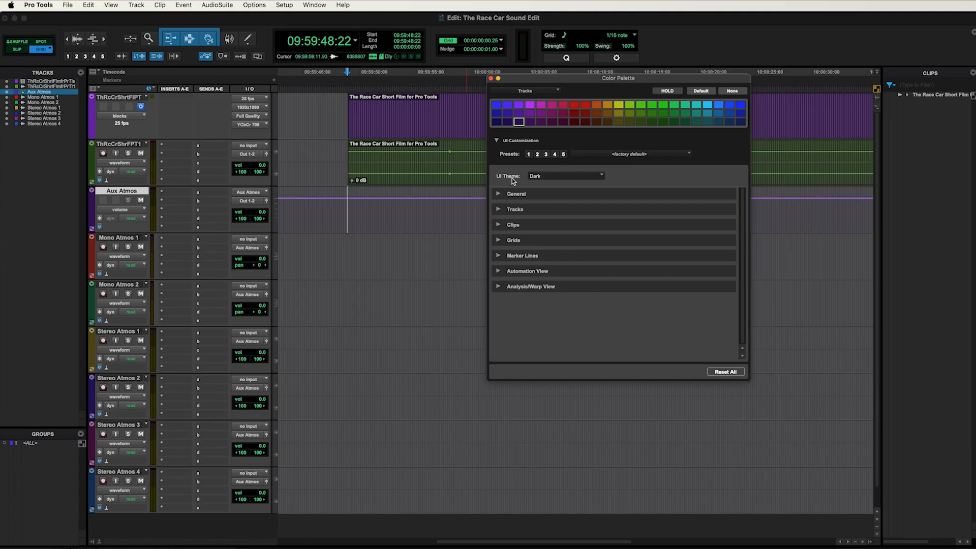
# - Try the Classic UI theme and return the interface to the Dark theme
pyautogui.click(587, 177)
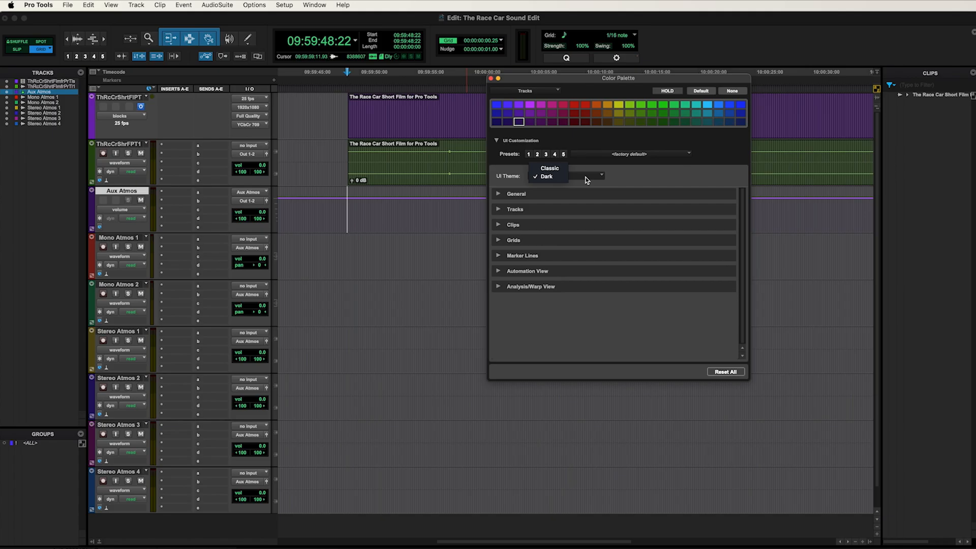
pyautogui.click(557, 174)
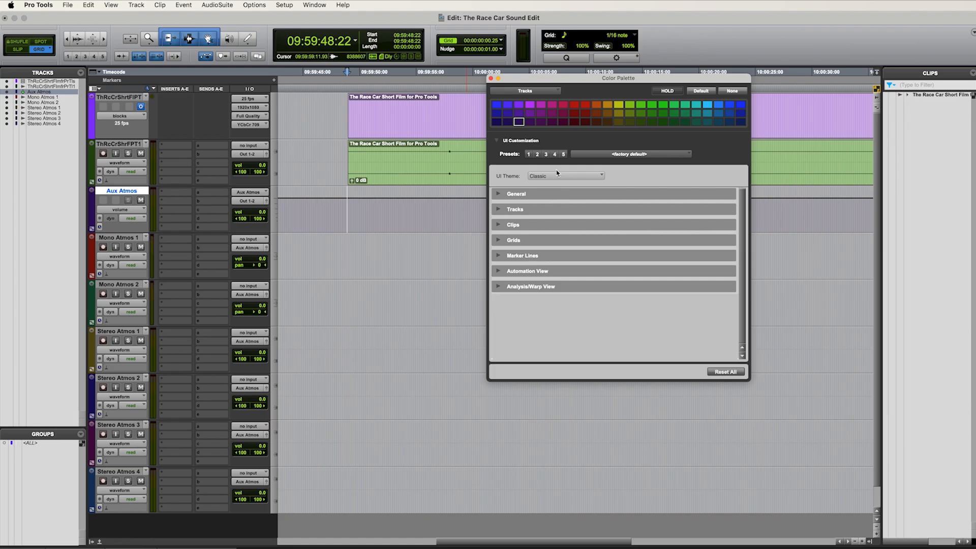
pyautogui.click(581, 177)
pyautogui.click(553, 189)
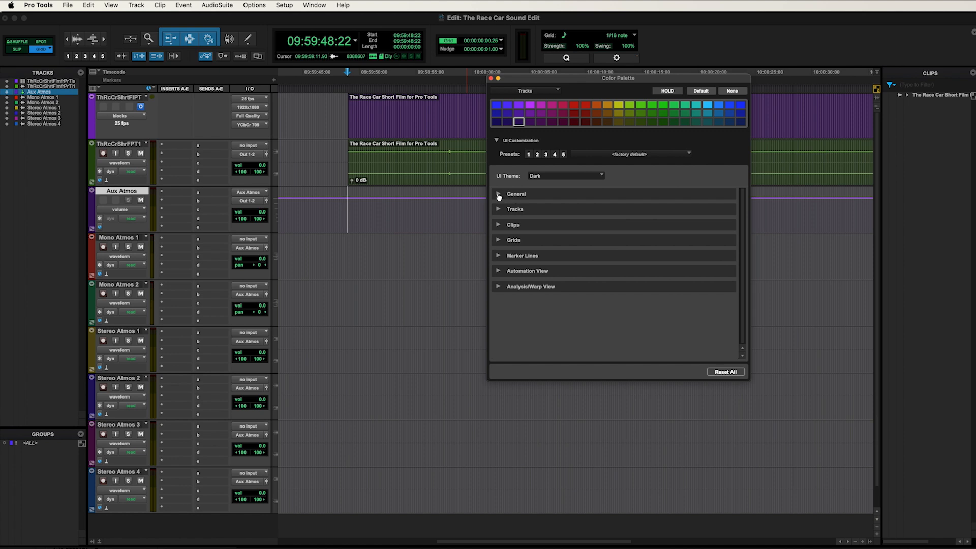
# - Try Blue and Orange as the general Text / Line Color and reset it to the default
pyautogui.click(498, 195)
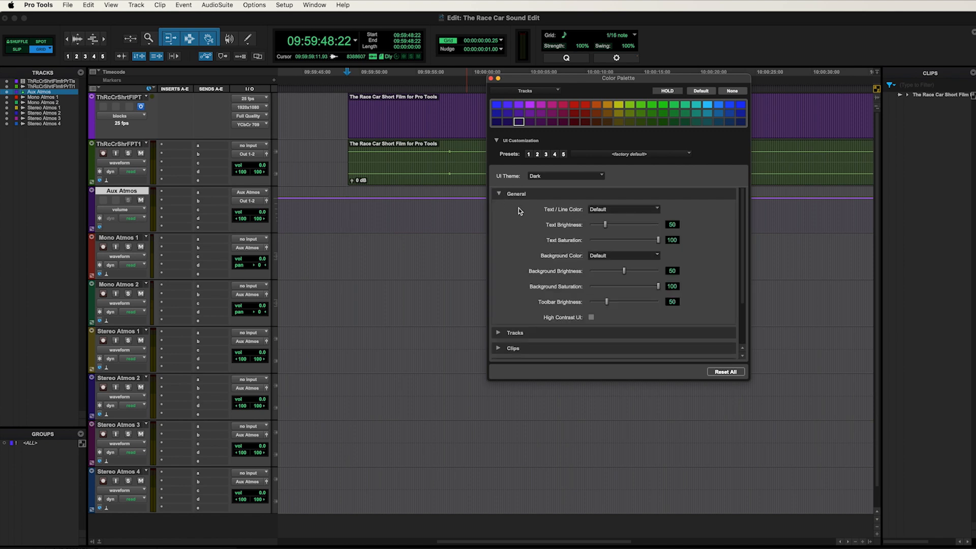
pyautogui.click(640, 210)
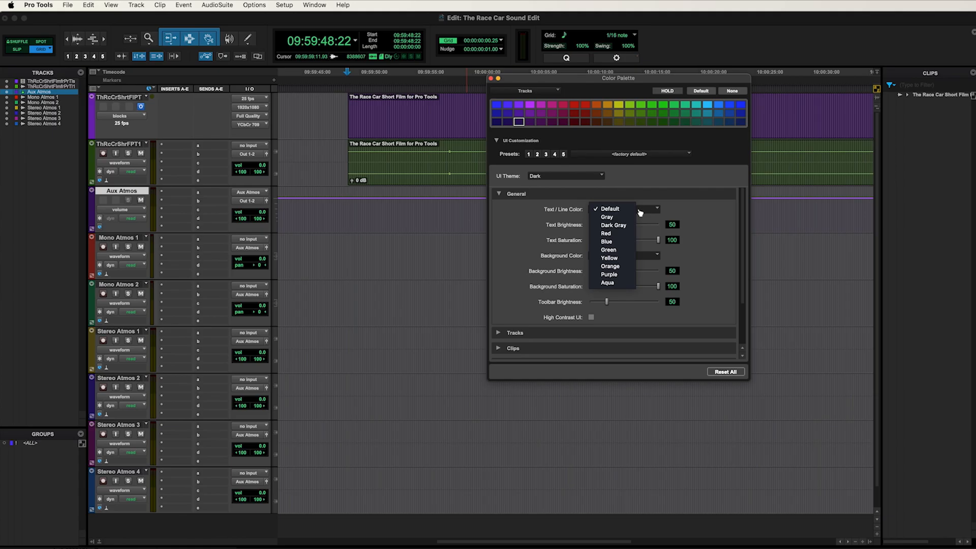
pyautogui.click(626, 242)
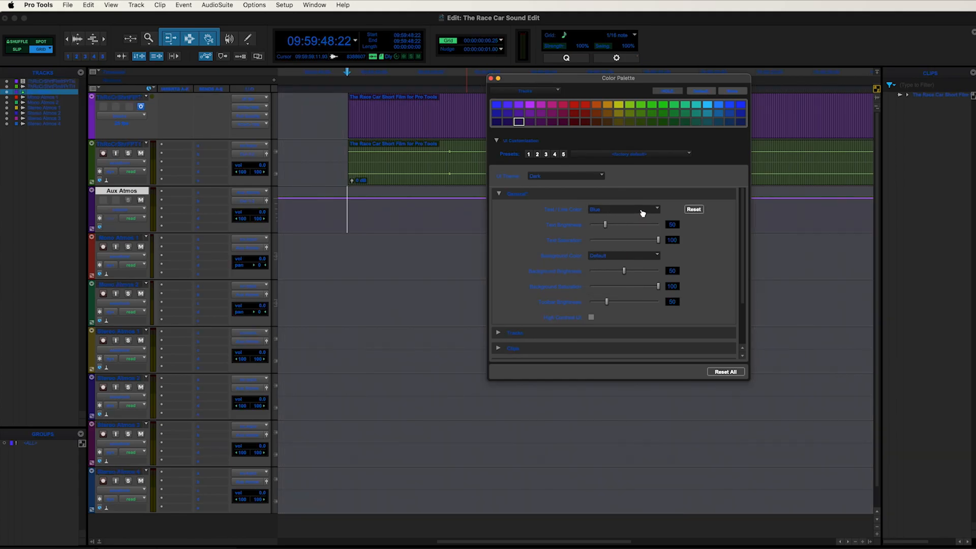
pyautogui.click(640, 210)
pyautogui.click(627, 237)
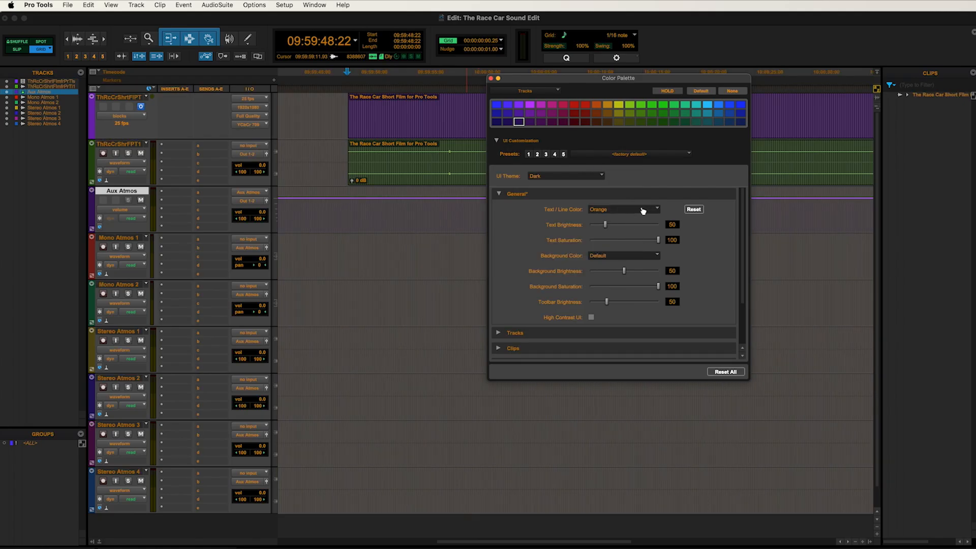
pyautogui.click(694, 210)
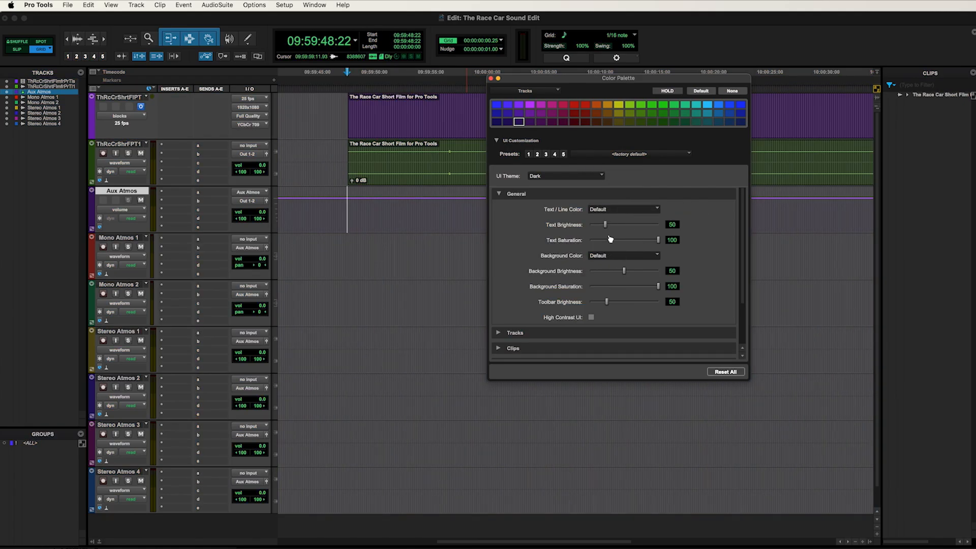
# - Try a Text Brightness of 38 and a Background Brightness of 19, resetting each to its default
pyautogui.moveTo(605, 225)
pyautogui.mouseDown()
pyautogui.moveTo(654, 229)
pyautogui.moveTo(590, 227)
pyautogui.mouseUp()
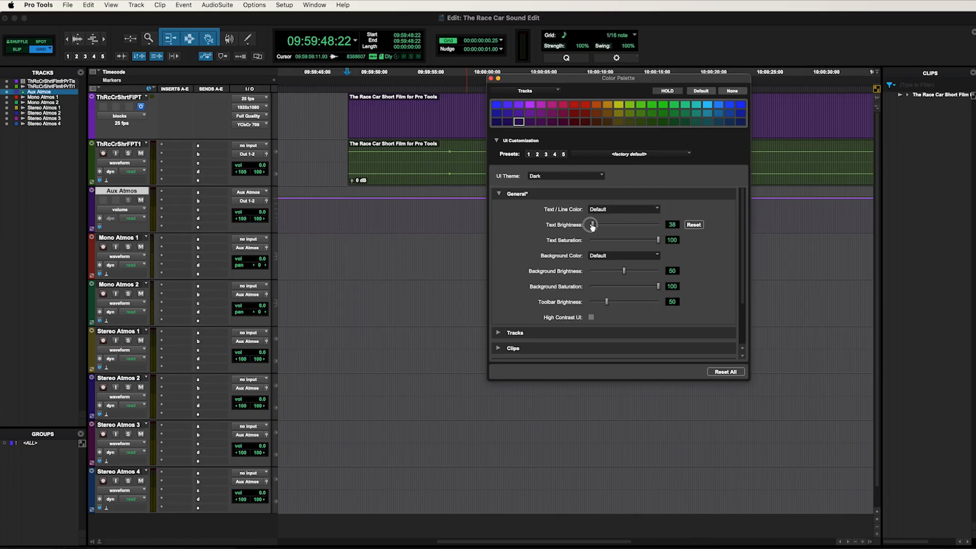
pyautogui.click(692, 224)
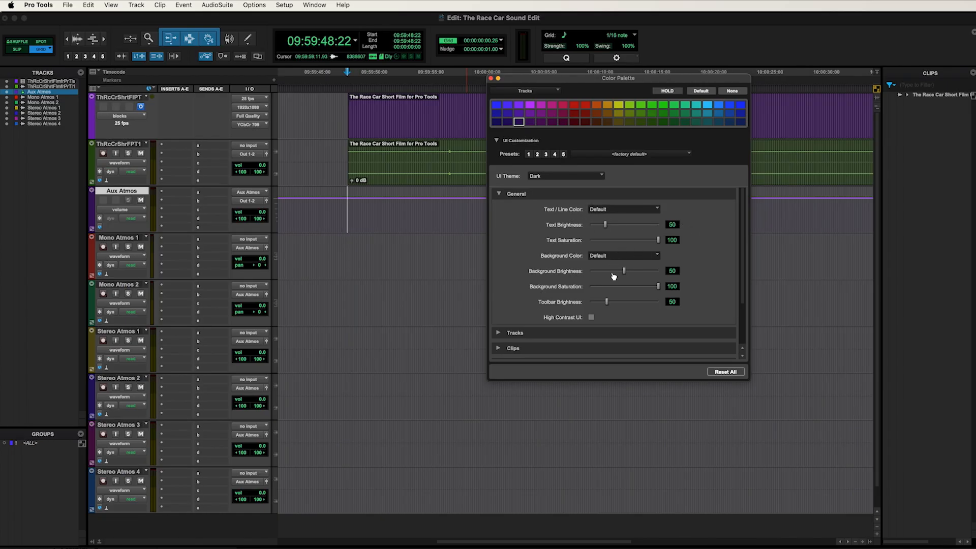
pyautogui.moveTo(626, 274); pyautogui.dragTo(605, 271)
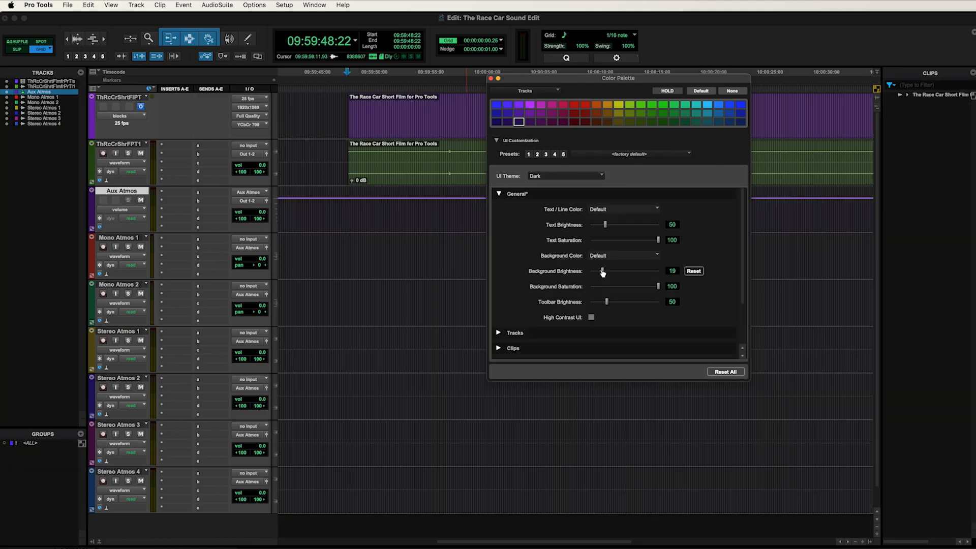
pyautogui.click(694, 271)
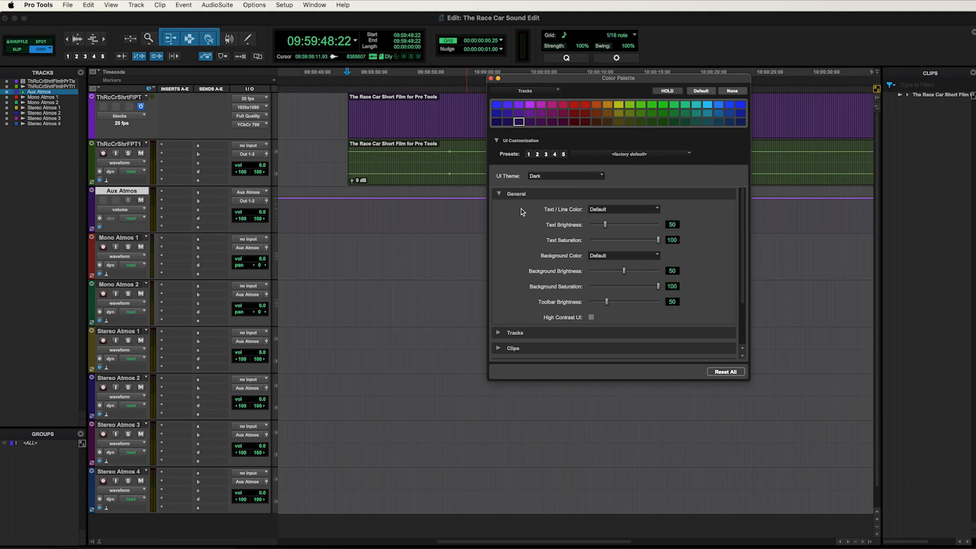
# - Try a Track Header Brightness of 28 and a Timeline Brightness of 76, reset both, and collapse the Tracks settings
pyautogui.click(499, 194)
pyautogui.click(498, 210)
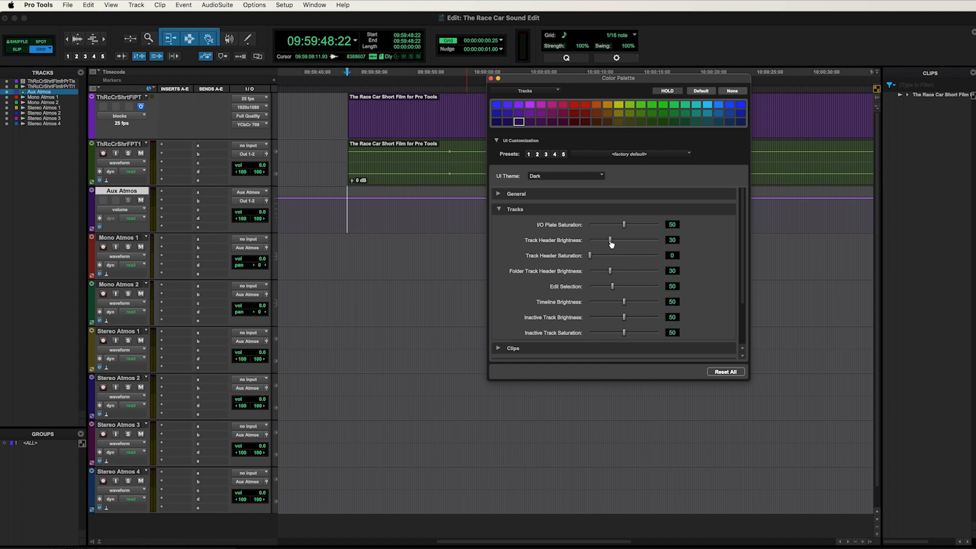
pyautogui.moveTo(612, 244)
pyautogui.mouseDown()
pyautogui.moveTo(663, 246)
pyautogui.moveTo(609, 242)
pyautogui.mouseUp()
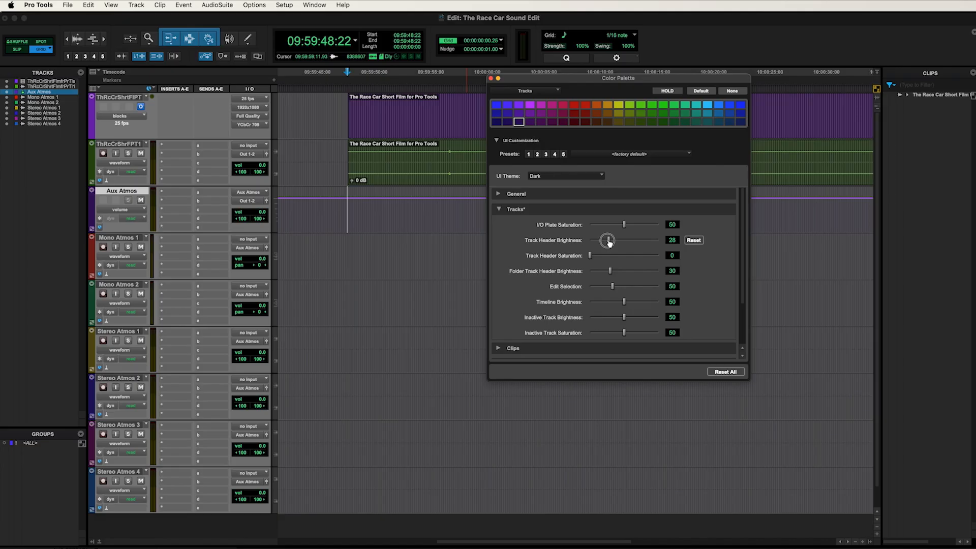
pyautogui.click(694, 240)
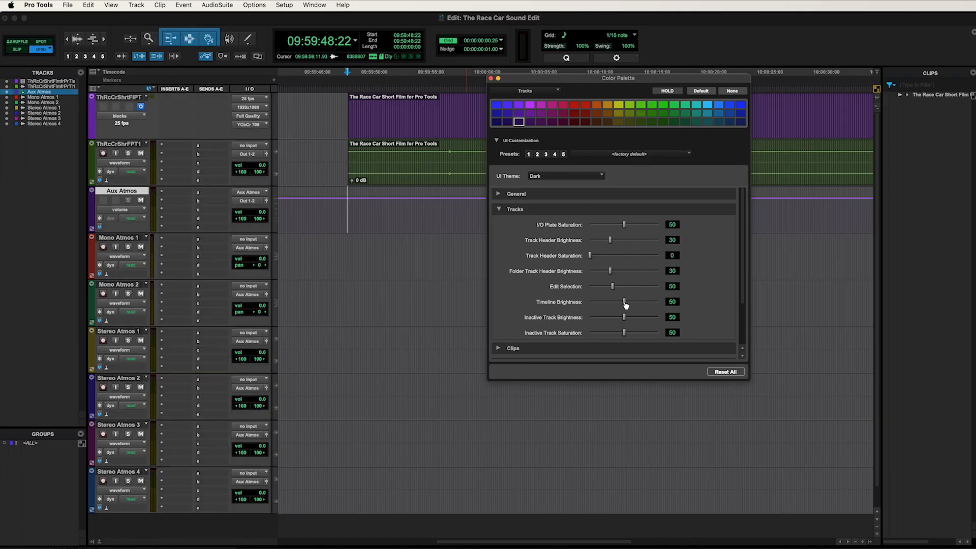
pyautogui.moveTo(625, 303)
pyautogui.mouseDown()
pyautogui.moveTo(598, 303)
pyautogui.moveTo(642, 304)
pyautogui.mouseUp()
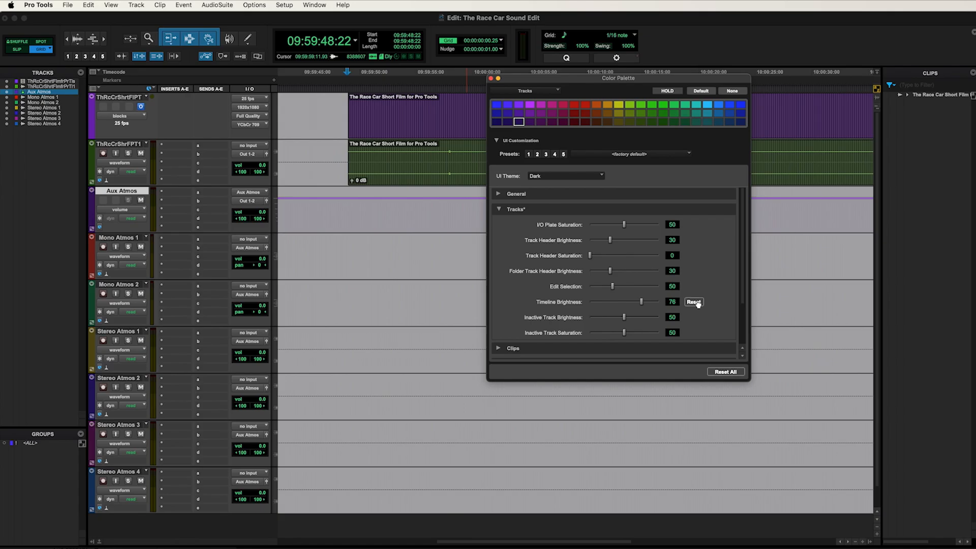
pyautogui.click(696, 302)
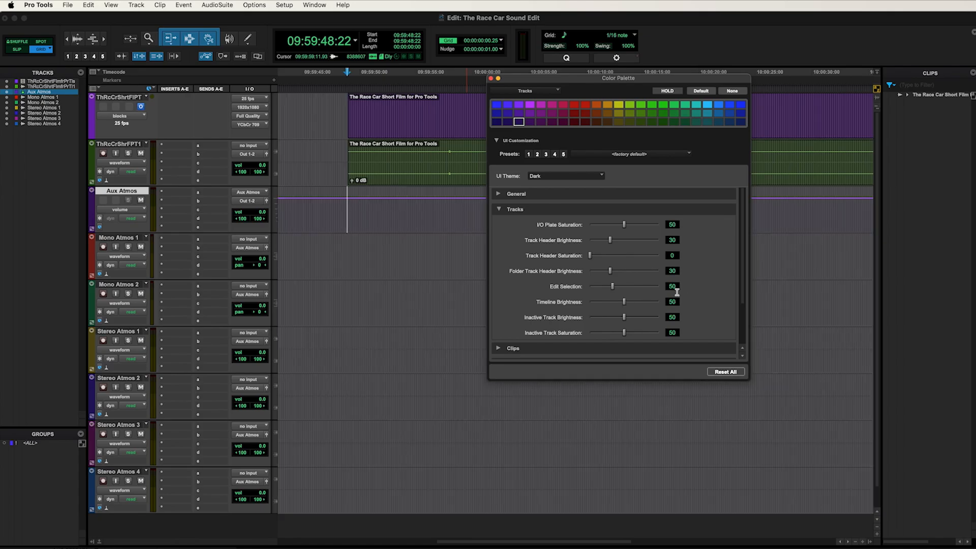
pyautogui.click(501, 211)
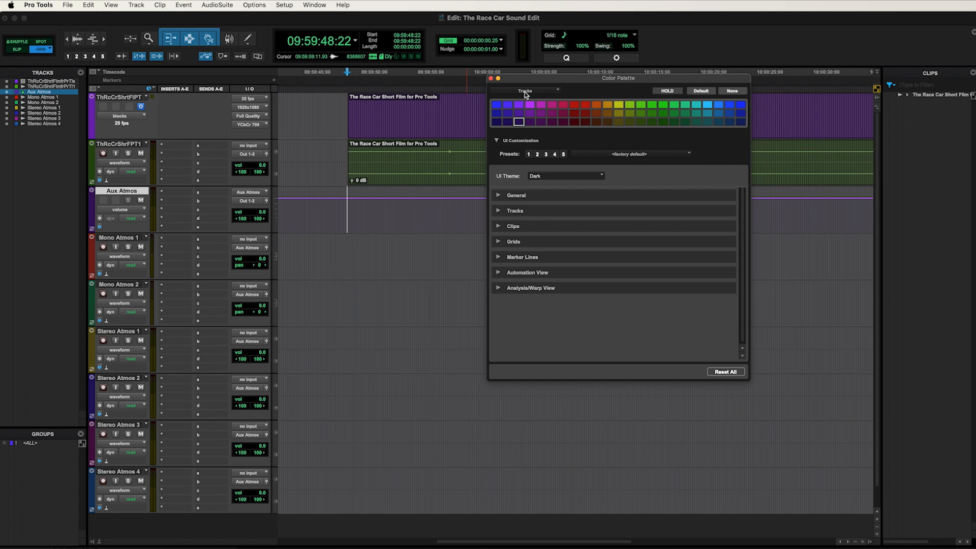
# - Keep the palette applied to Tracks and color the Aux Atmos track medium blue
pyautogui.click(549, 95)
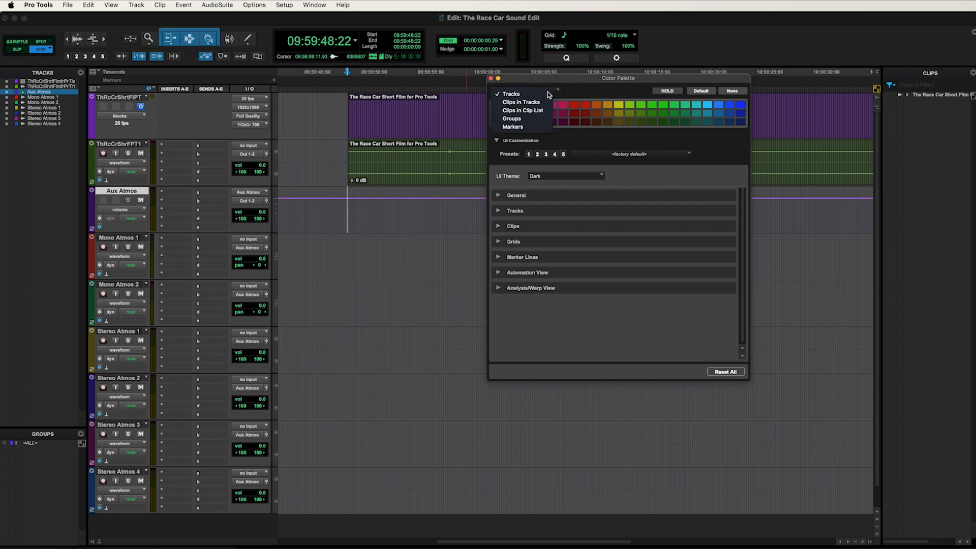
pyautogui.click(514, 97)
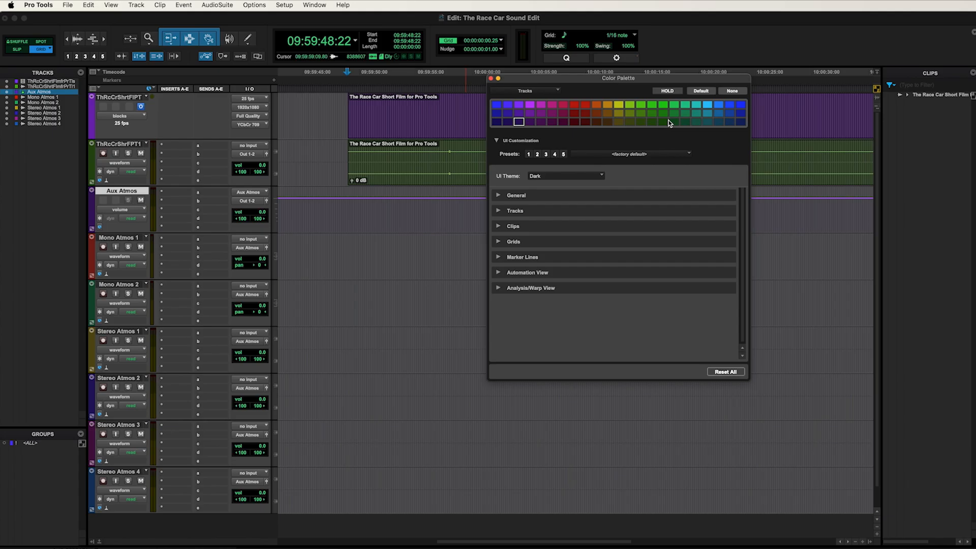
pyautogui.click(718, 113)
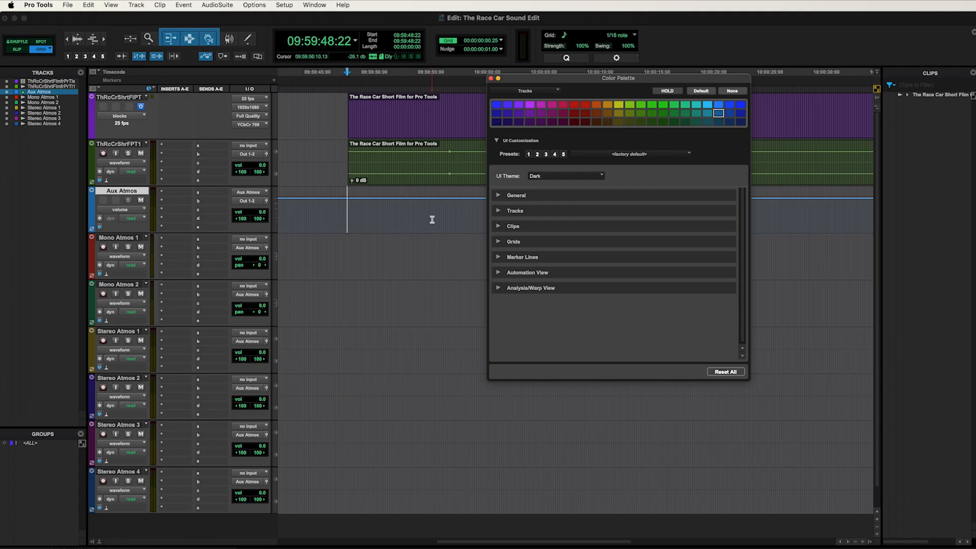
# - Color the Mono Atmos 1 and Mono Atmos 2 tracks the same medium green
pyautogui.click(116, 238)
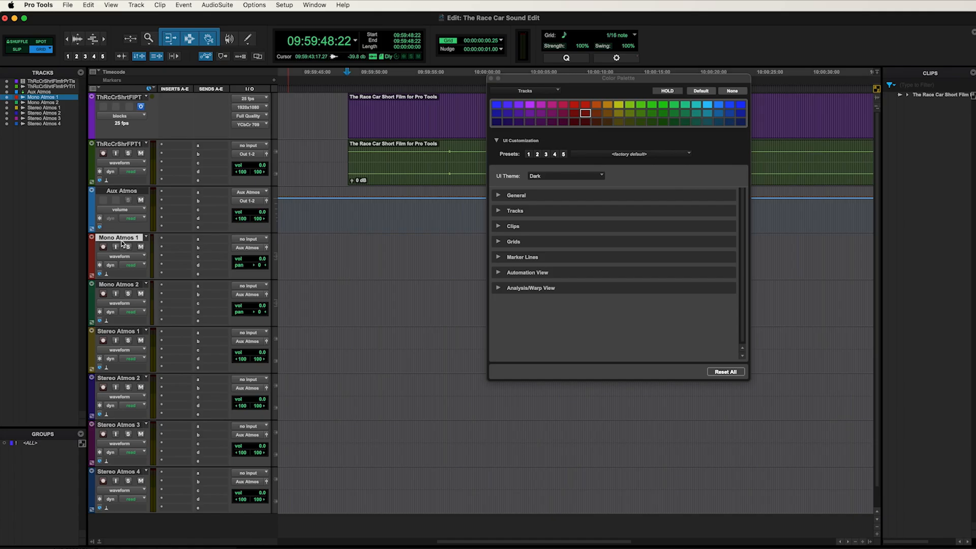
pyautogui.keyDown('shift'); pyautogui.click(127, 285); pyautogui.keyUp('shift')
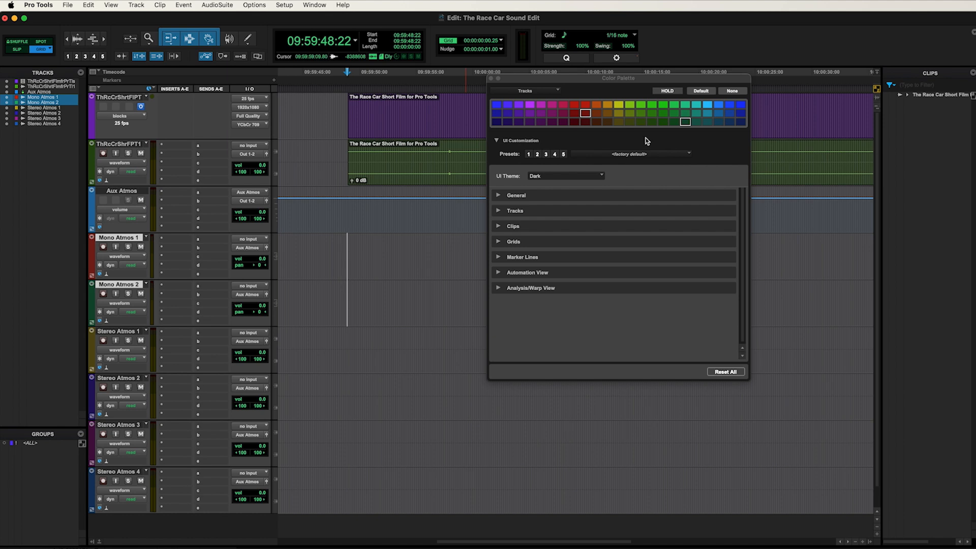
pyautogui.click(674, 113)
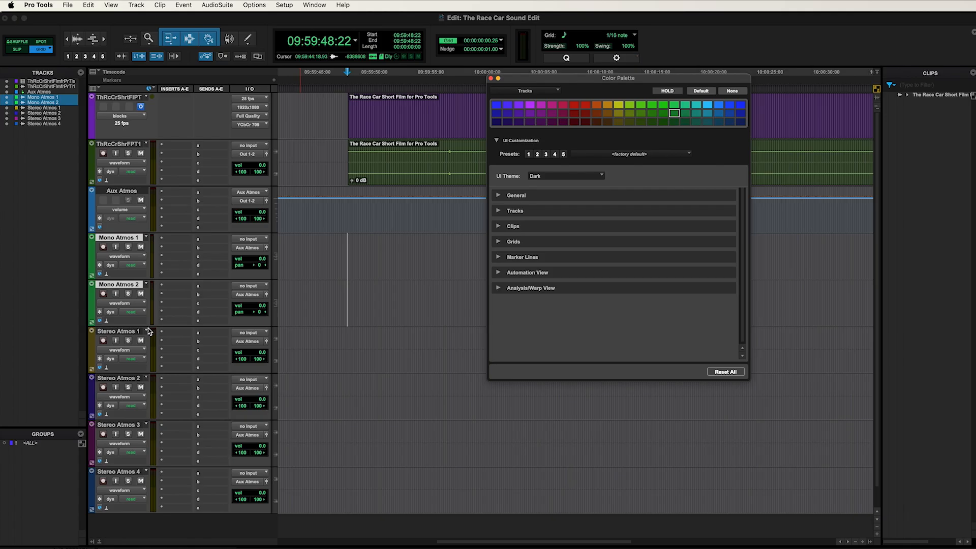
# - Color the Stereo Atmos 1 to Stereo Atmos 4 tracks the same dark green and close the color palette
pyautogui.click(127, 334)
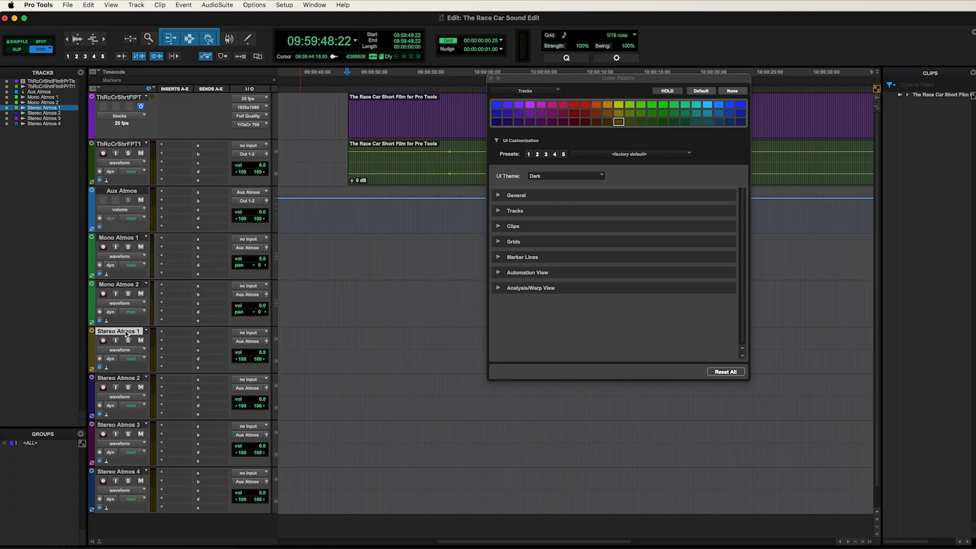
pyautogui.keyDown('shift'); pyautogui.click(128, 476); pyautogui.keyUp('shift')
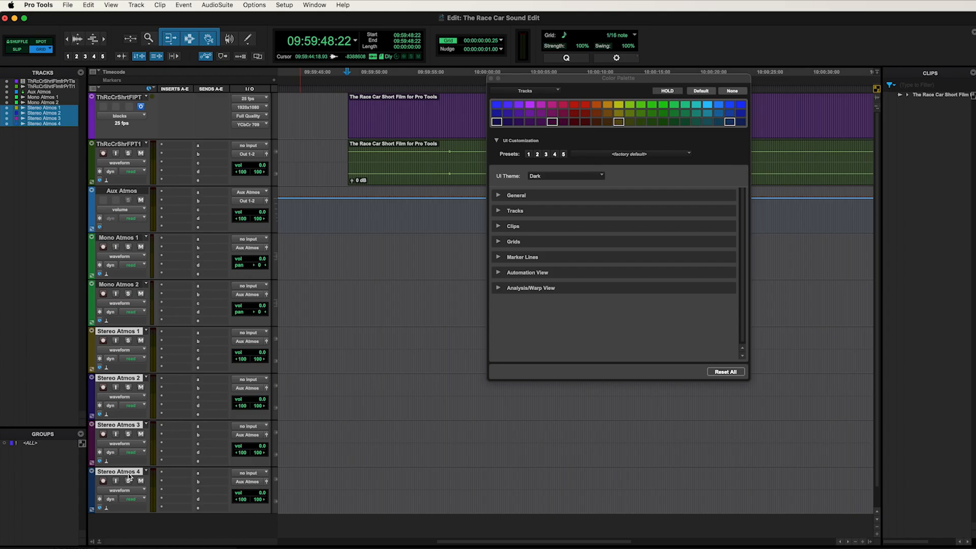
pyautogui.click(663, 122)
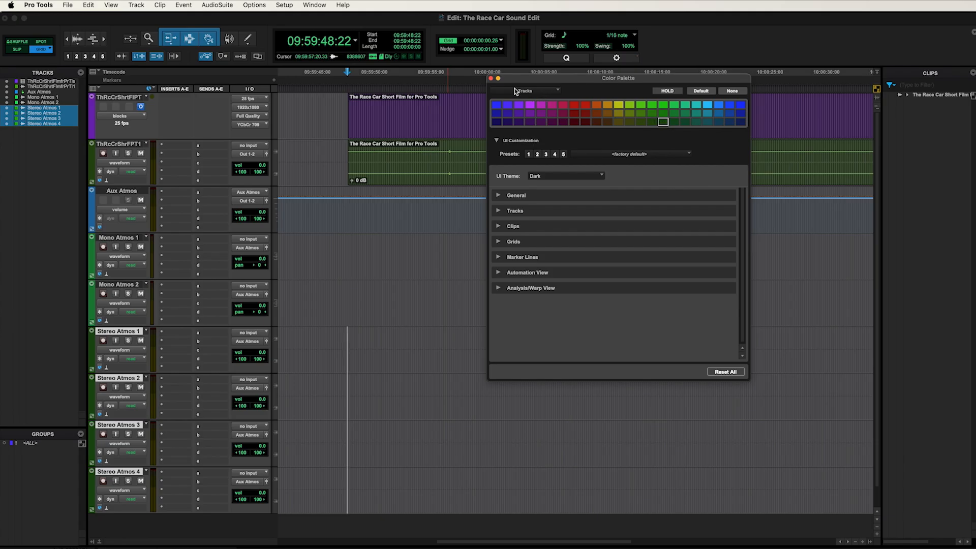
pyautogui.click(491, 79)
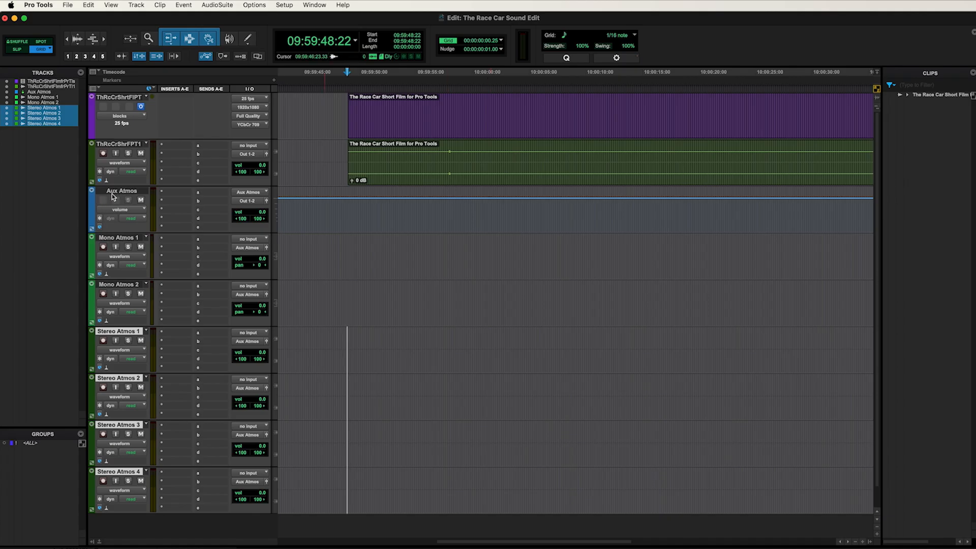
pyautogui.click(319, 5)
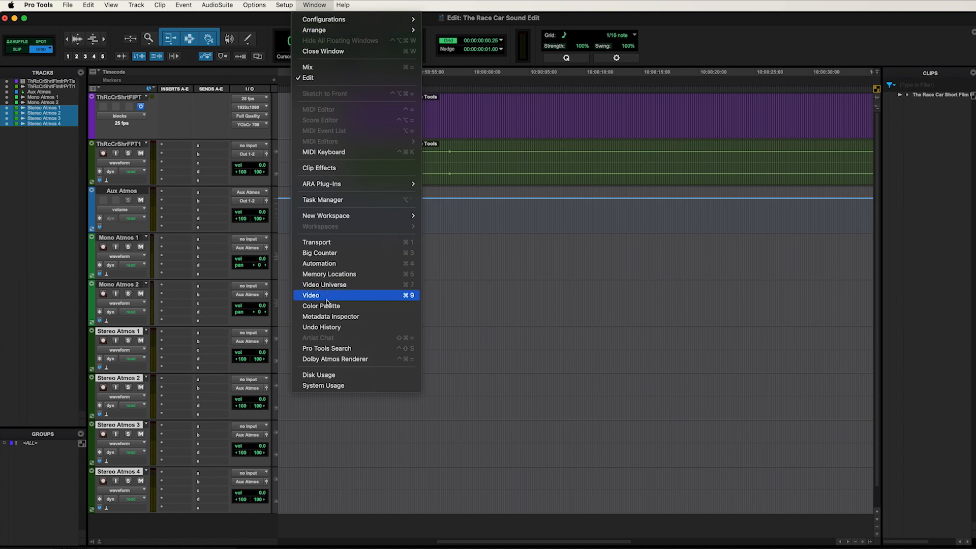
pyautogui.click(458, 266)
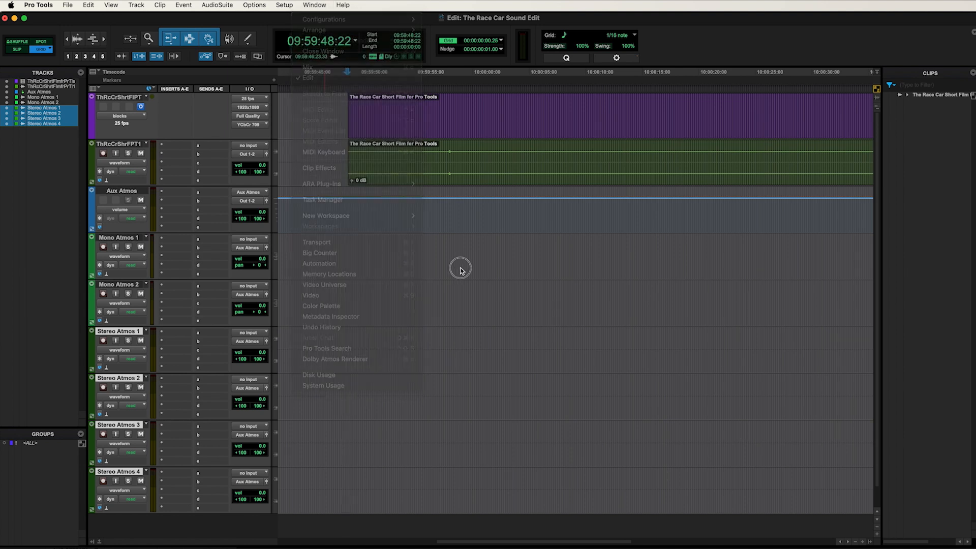
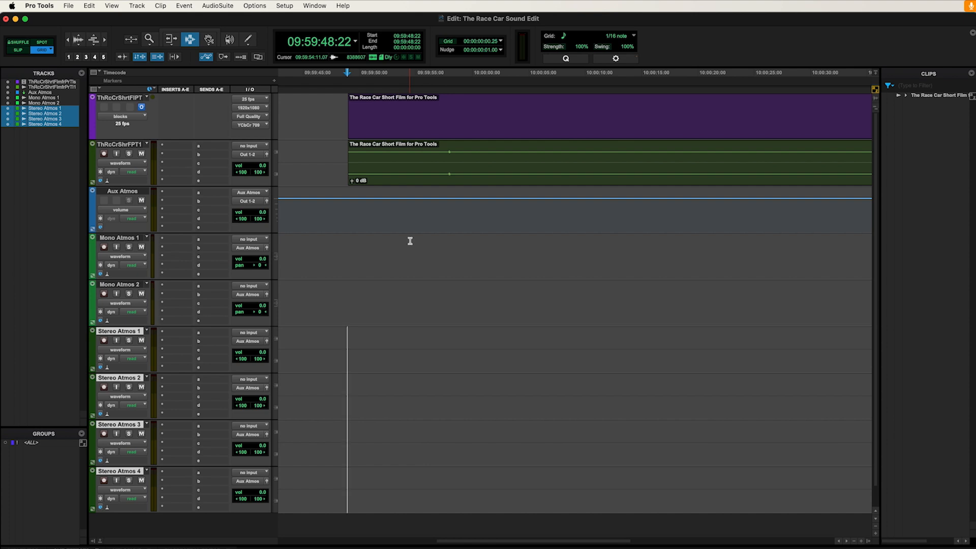
# - Create one new mono audio track named Atmos Locations
pyautogui.press('shift+super+n')
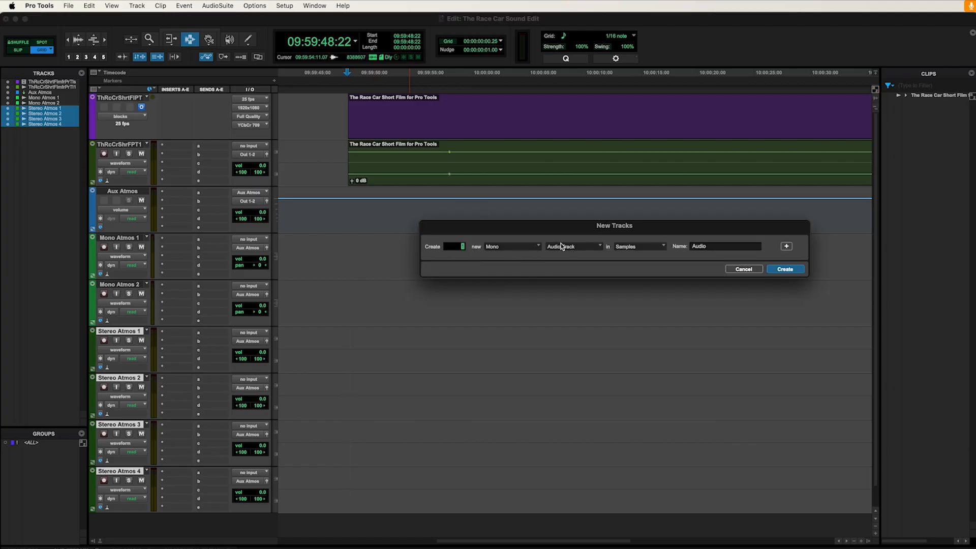
pyautogui.doubleClick(716, 249)
pyautogui.write('Atmos Locations')
pyautogui.click(780, 270)
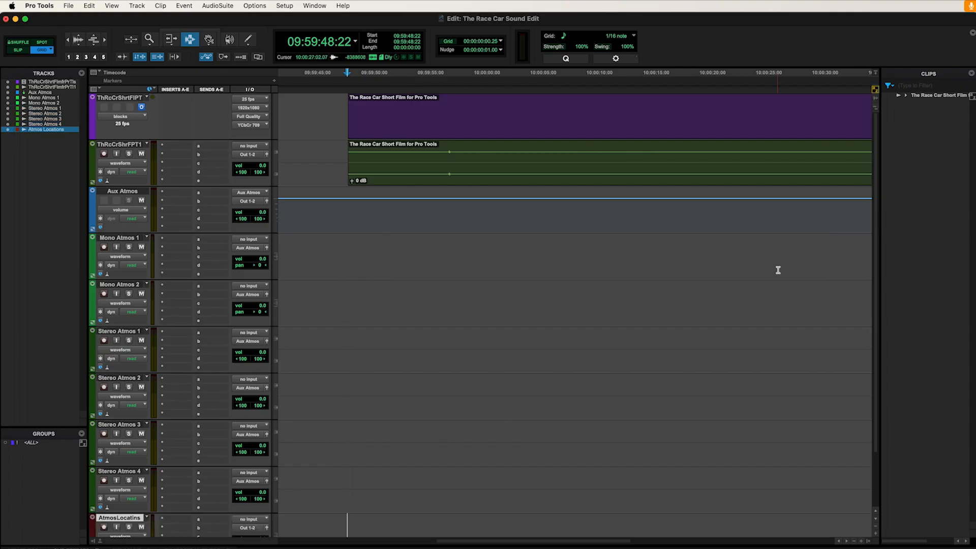
# - Move the Atmos Locations track directly above the Aux Atmos track
pyautogui.scroll(-3, 417, 366)
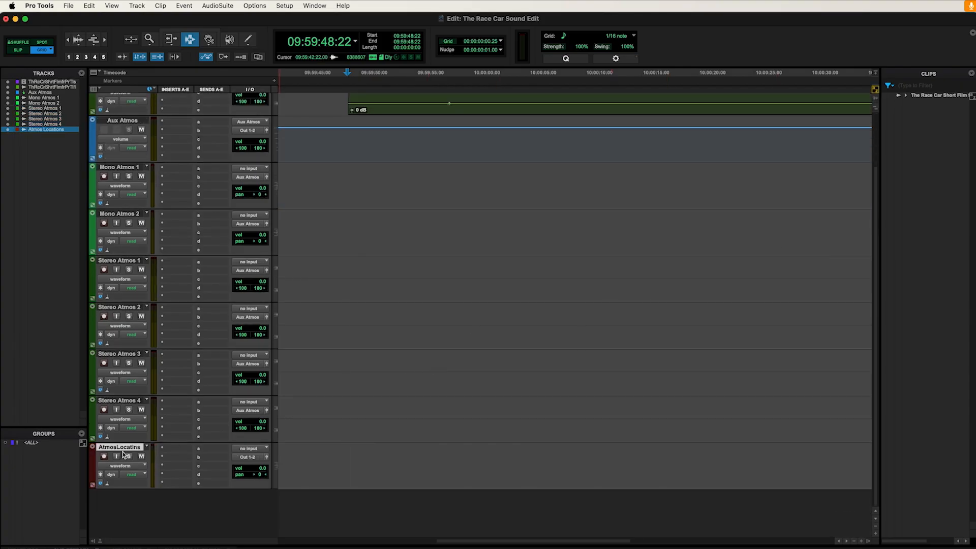
pyautogui.moveTo(118, 451); pyautogui.dragTo(144, 124)
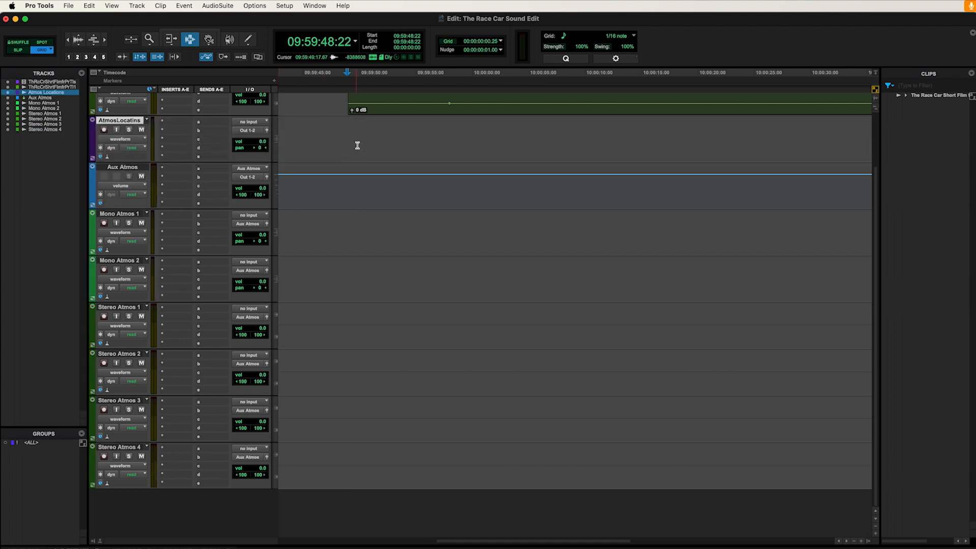
pyautogui.scroll(3, 358, 145)
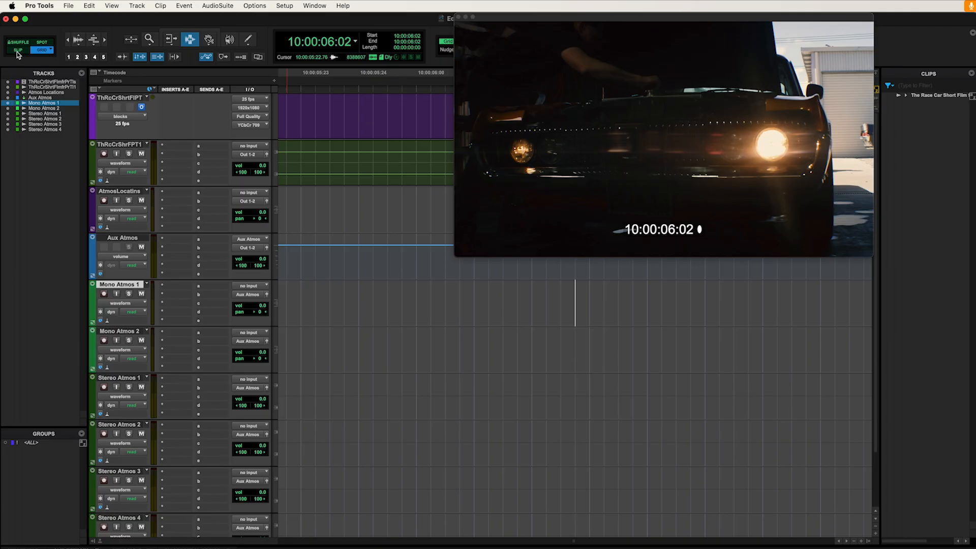
# - Try the Spot edit mode, return to Grid mode, and place the edit cursor at 10:00:06:01 on Mono Atmos 1
pyautogui.click(40, 45)
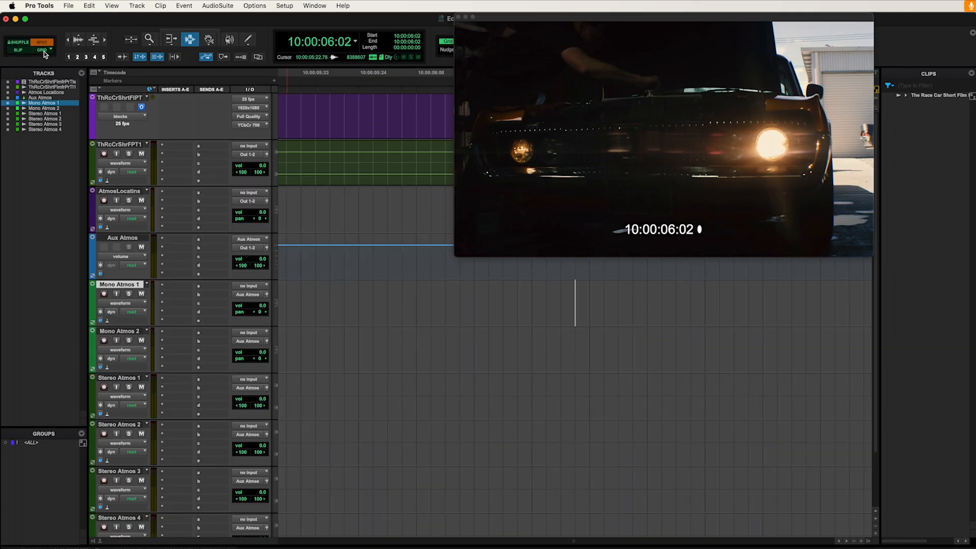
pyautogui.click(44, 51)
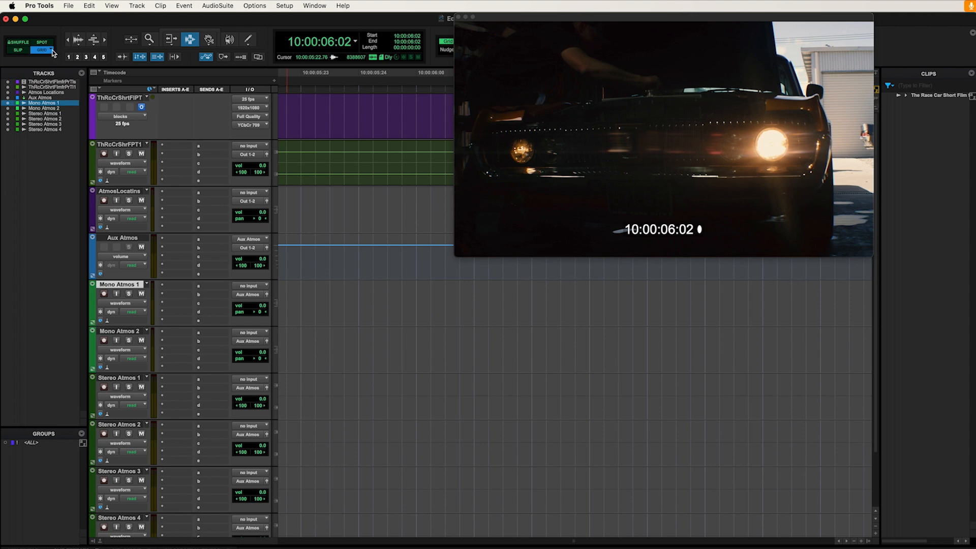
pyautogui.click(52, 52)
pyautogui.click(51, 51)
pyautogui.moveTo(532, 296)
pyautogui.mouseDown()
pyautogui.moveTo(484, 294)
pyautogui.moveTo(516, 296)
pyautogui.mouseUp()
pyautogui.click(516, 296)
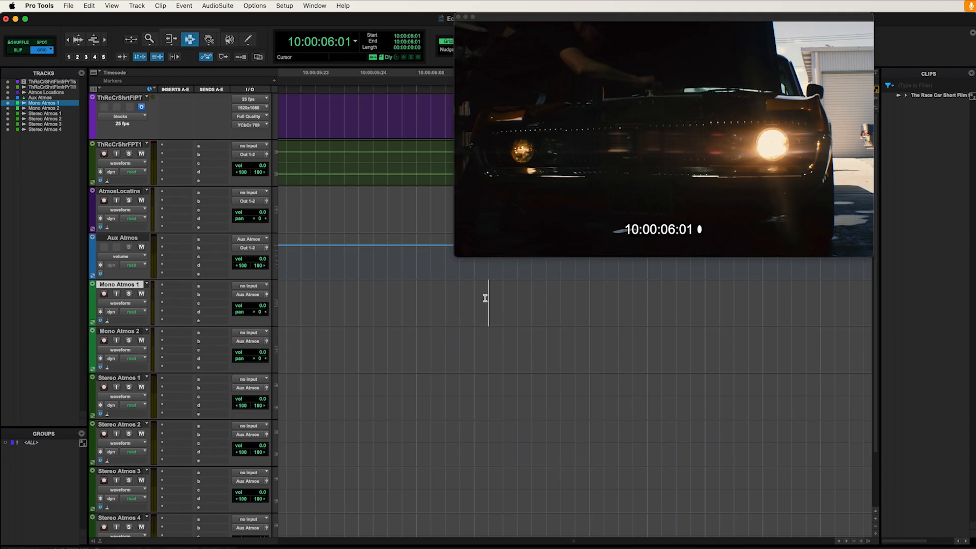
# - Uncover the grid settings, hide the timeline grid lines, place the cursor on the Atmos Locations track, and show the grid lines again
pyautogui.moveTo(522, 19); pyautogui.dragTo(632, 18)
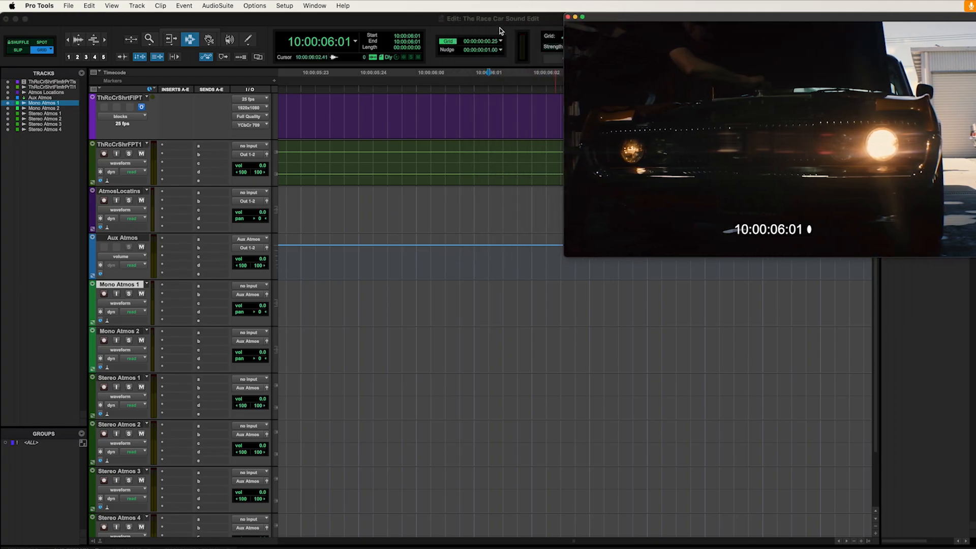
pyautogui.moveTo(755, 19); pyautogui.dragTo(743, 20)
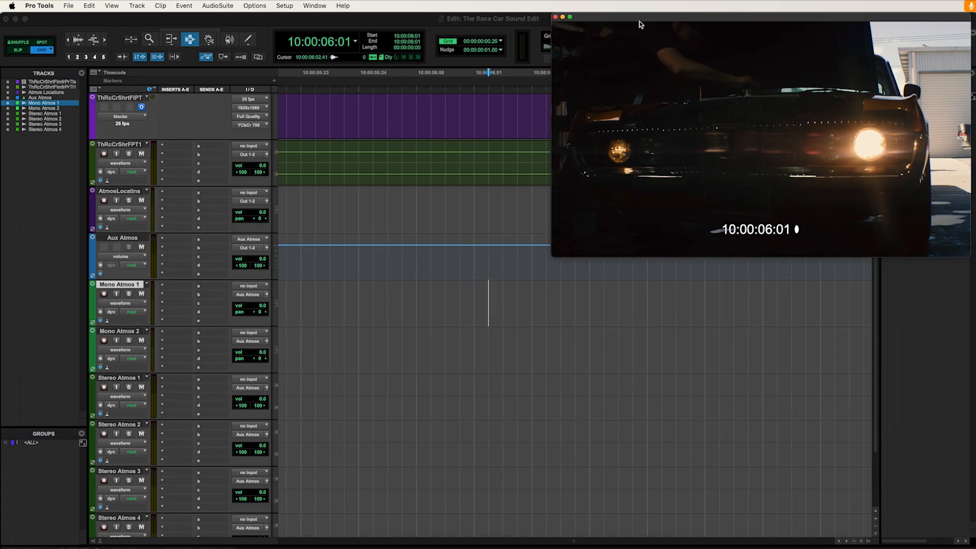
pyautogui.click(450, 49)
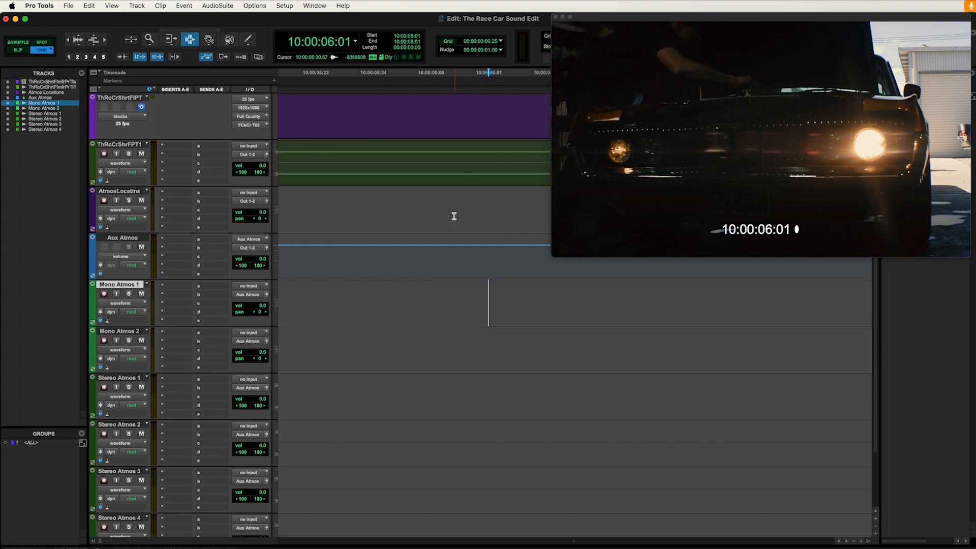
pyautogui.moveTo(433, 201); pyautogui.dragTo(461, 199)
pyautogui.click(469, 198)
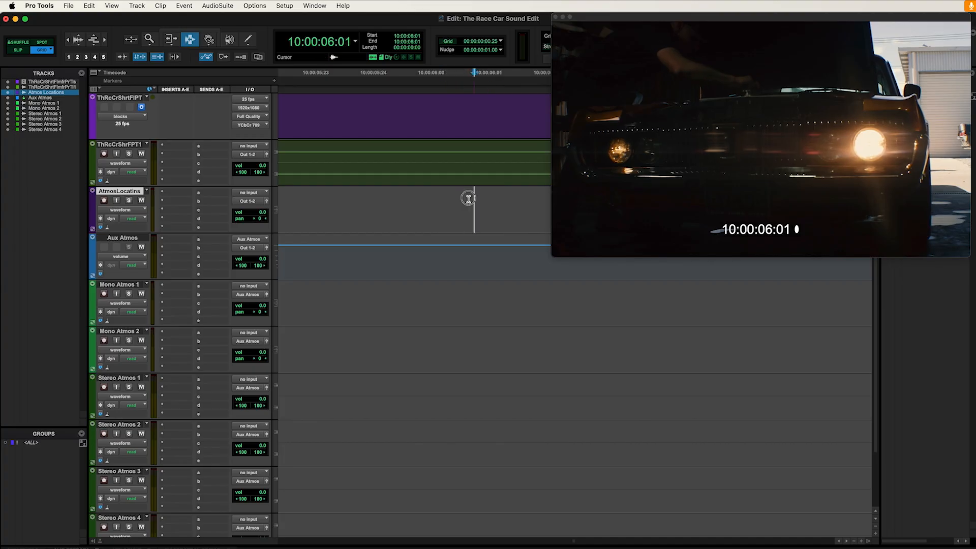
pyautogui.click(449, 42)
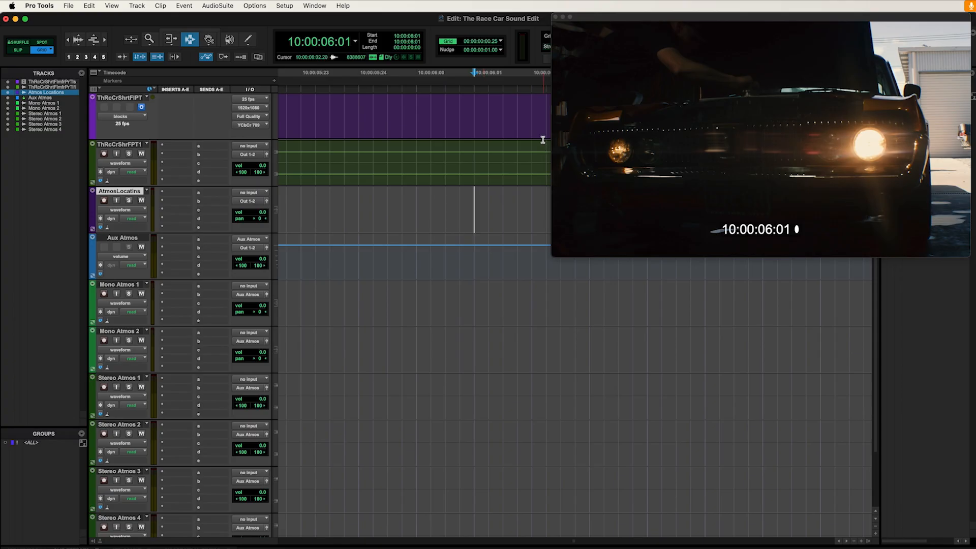
# - Move the video window clear of the grid settings and set the grid value to 1 frame
pyautogui.moveTo(721, 21); pyautogui.dragTo(724, 121)
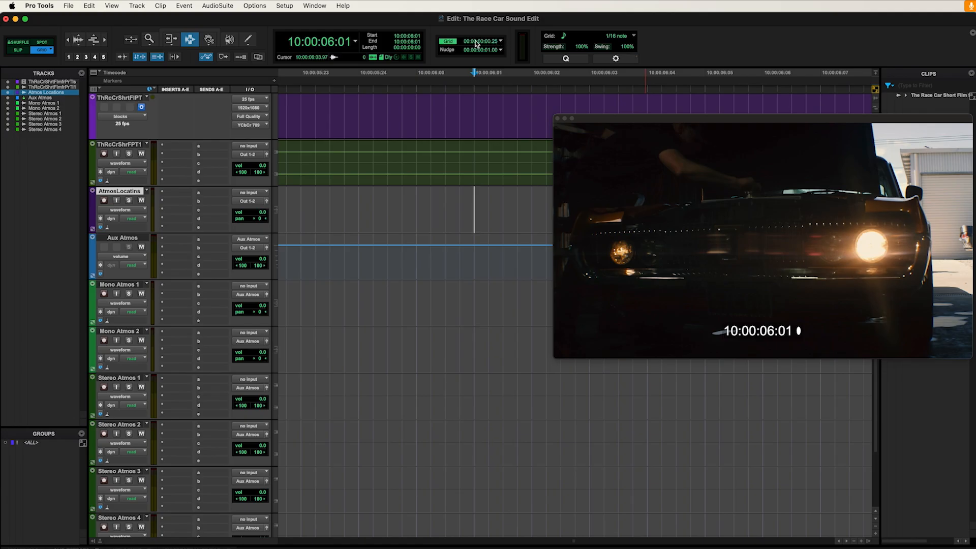
pyautogui.click(502, 43)
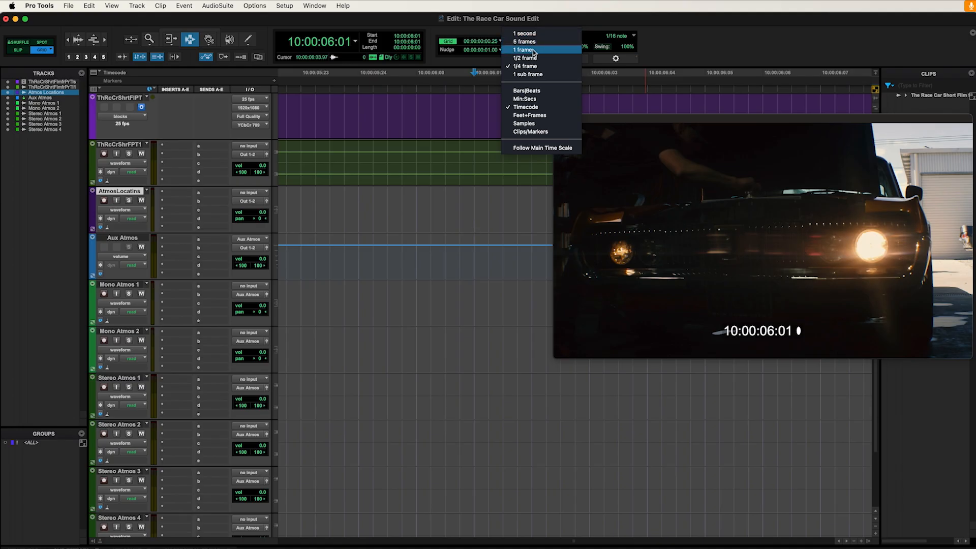
pyautogui.click(524, 34)
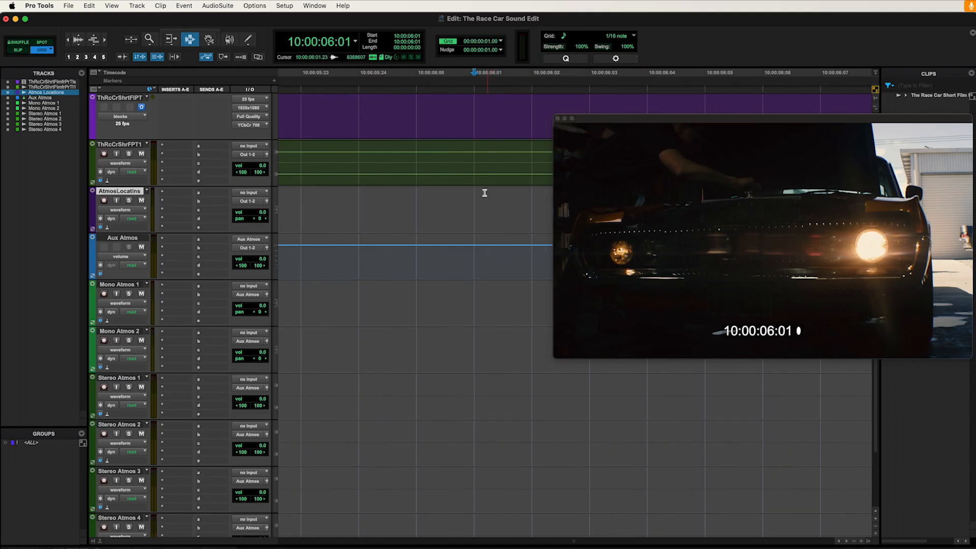
# - Test the frame grid by placing the cursor at 10:00:05:22 on Atmos Locations and at 10:00:05:20 on Mono Atmos 1
pyautogui.press('r')
pyautogui.press('r')
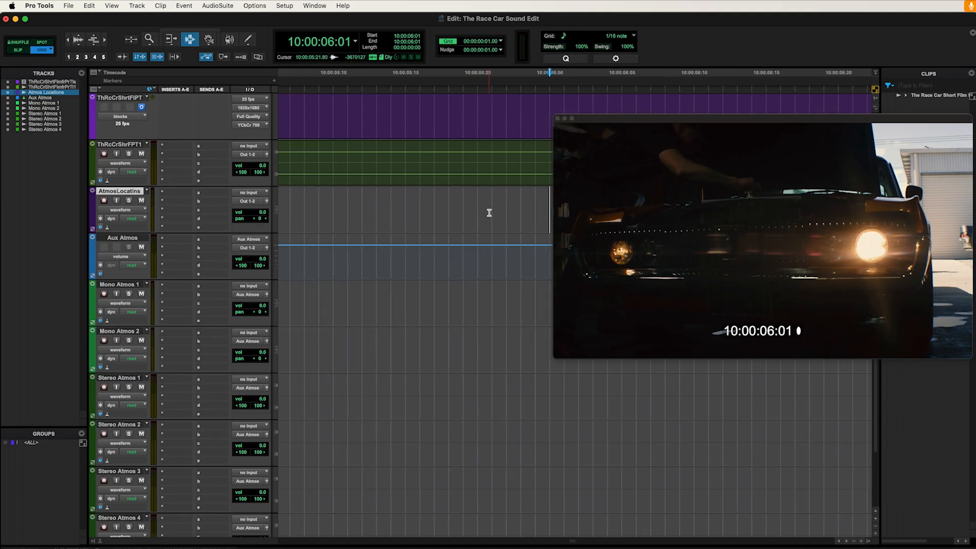
pyautogui.click(493, 211)
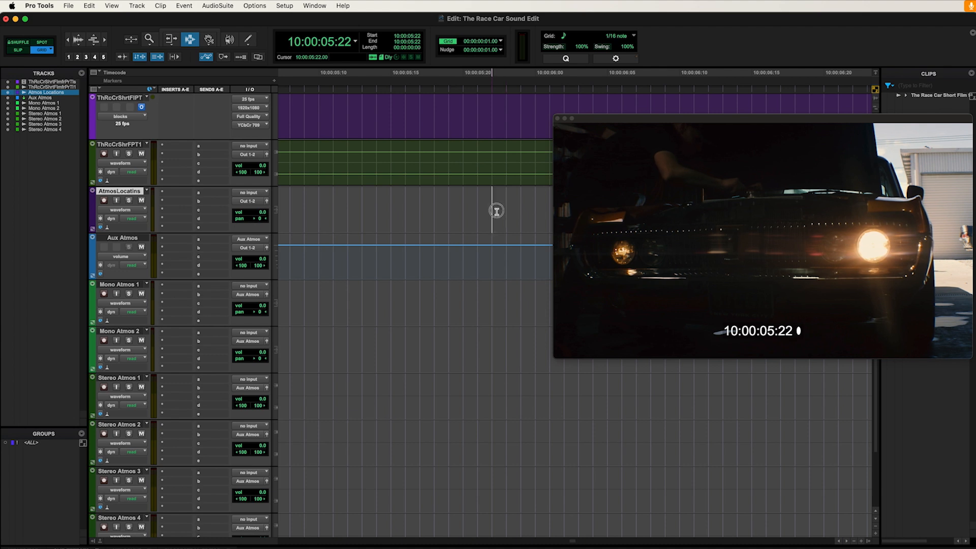
pyautogui.moveTo(497, 211)
pyautogui.mouseDown()
pyautogui.moveTo(433, 208)
pyautogui.moveTo(508, 209)
pyautogui.moveTo(497, 209)
pyautogui.mouseUp()
pyautogui.moveTo(376, 281); pyautogui.dragTo(464, 312)
pyautogui.click(457, 300)
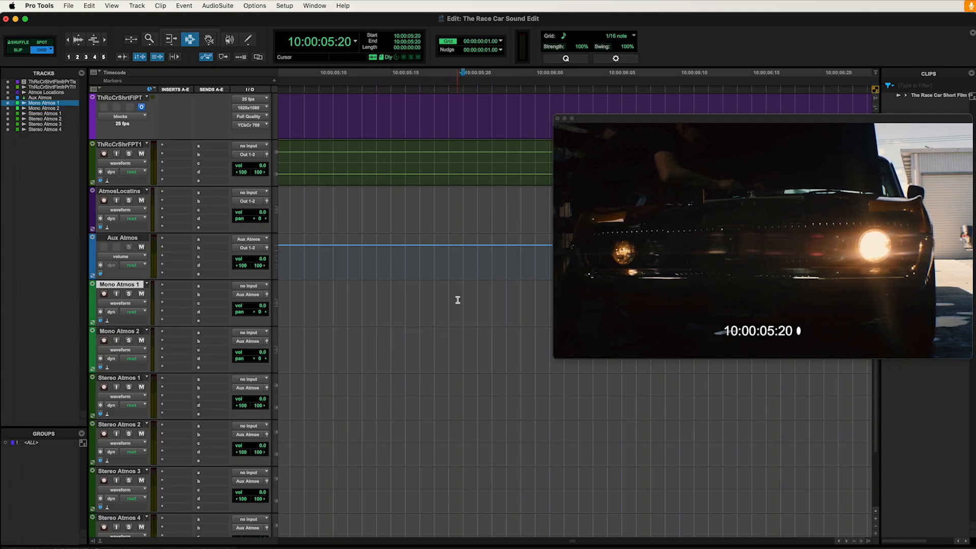
pyautogui.moveTo(339, 300); pyautogui.dragTo(475, 305)
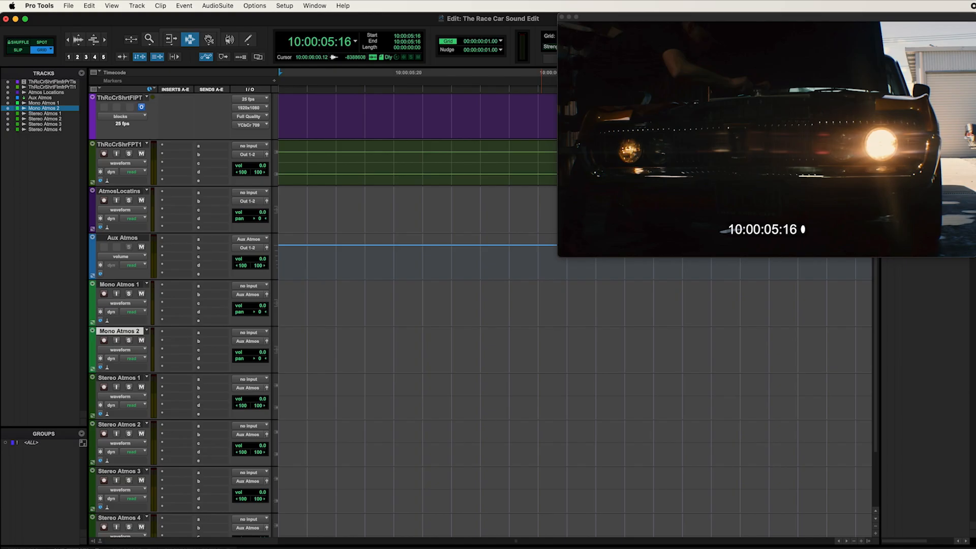
# - Set Edit Window Scrolling to Continuous and place the edit cursor at 10:00:05:17 on Mono Atmos 2
pyautogui.scroll(-3, 281, 104)
pyautogui.hscroll(-4, 281, 103)
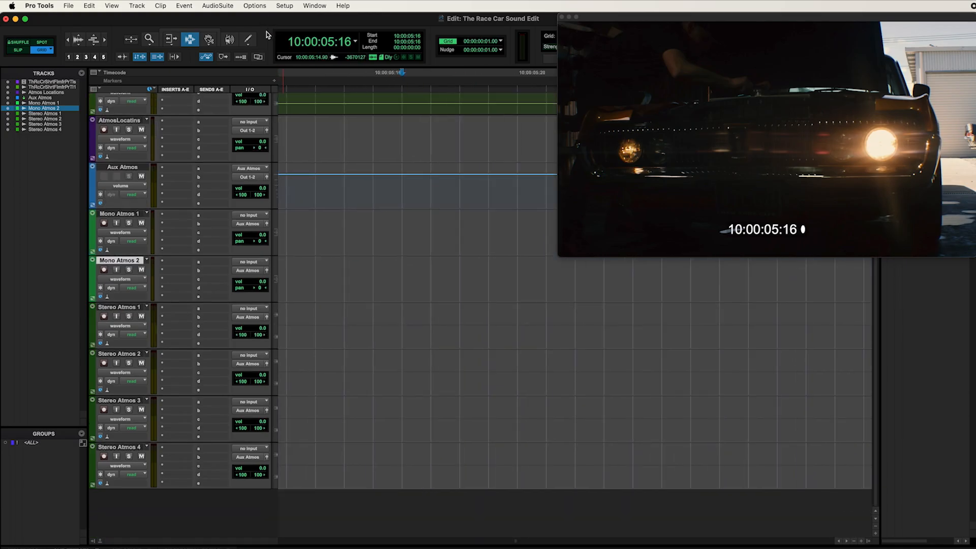
pyautogui.scroll(3, 381, 196)
pyautogui.click(255, 6)
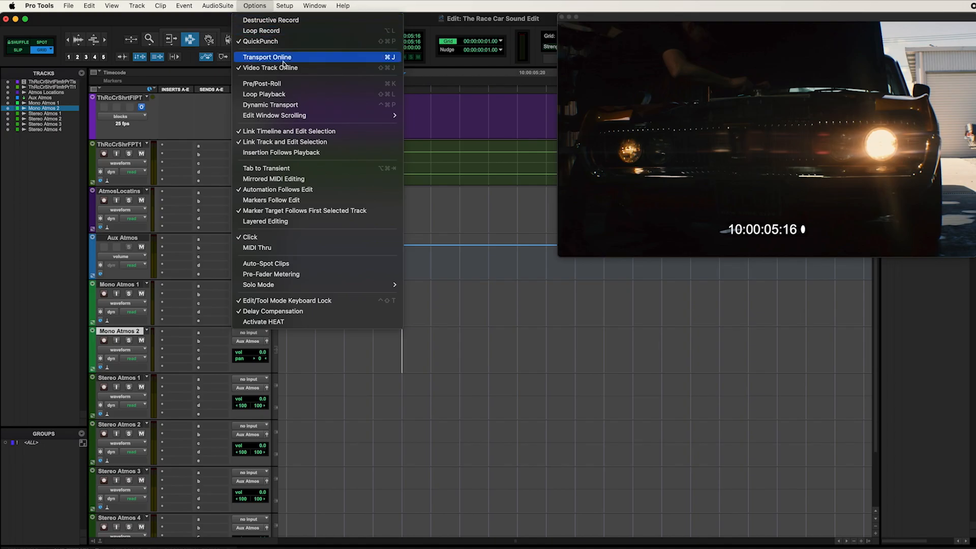
pyautogui.moveTo(310, 117)
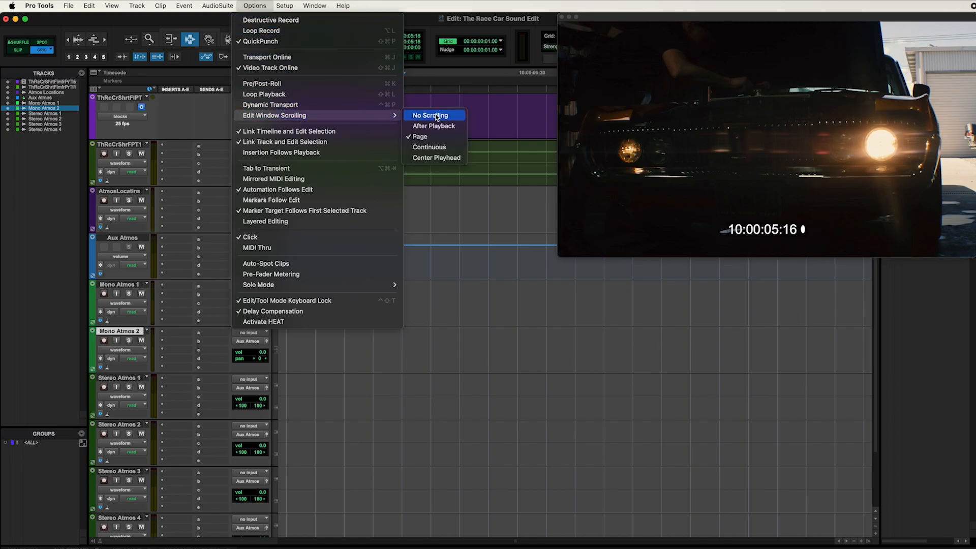
pyautogui.click(441, 148)
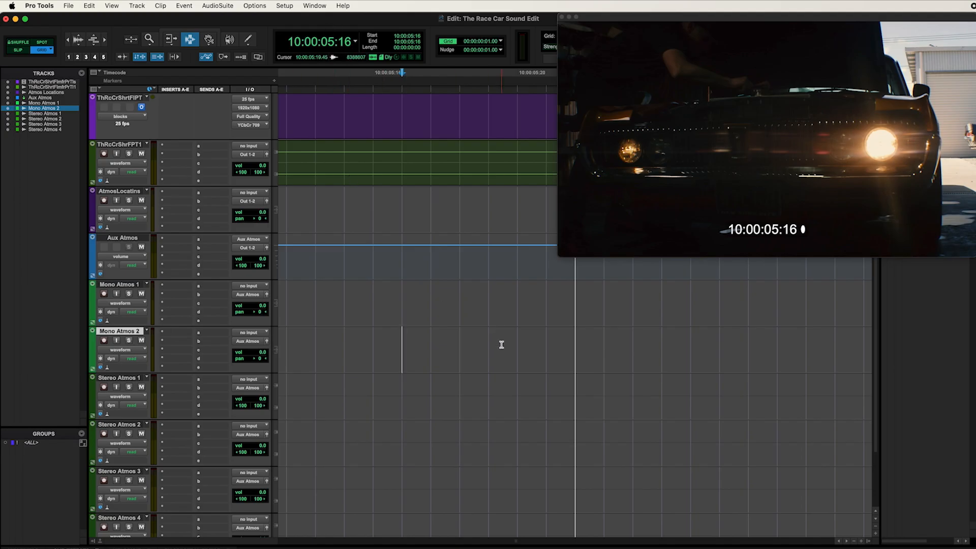
pyautogui.click(431, 344)
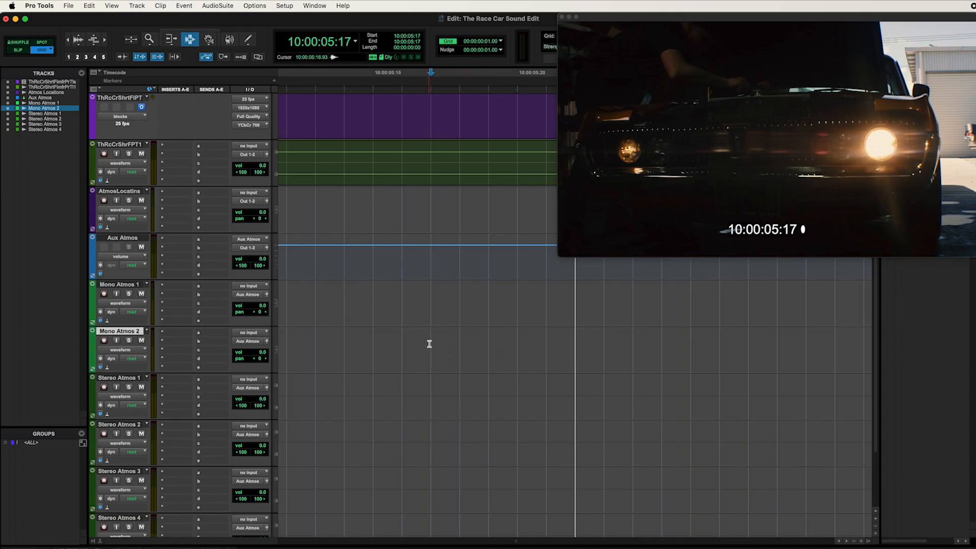
pyautogui.hscroll(-3, 430, 345)
# - Unlink the timeline and edit selections, link them again, and place the cursor at 10:00:05:14 on Mono Atmos 1
pyautogui.click(255, 6)
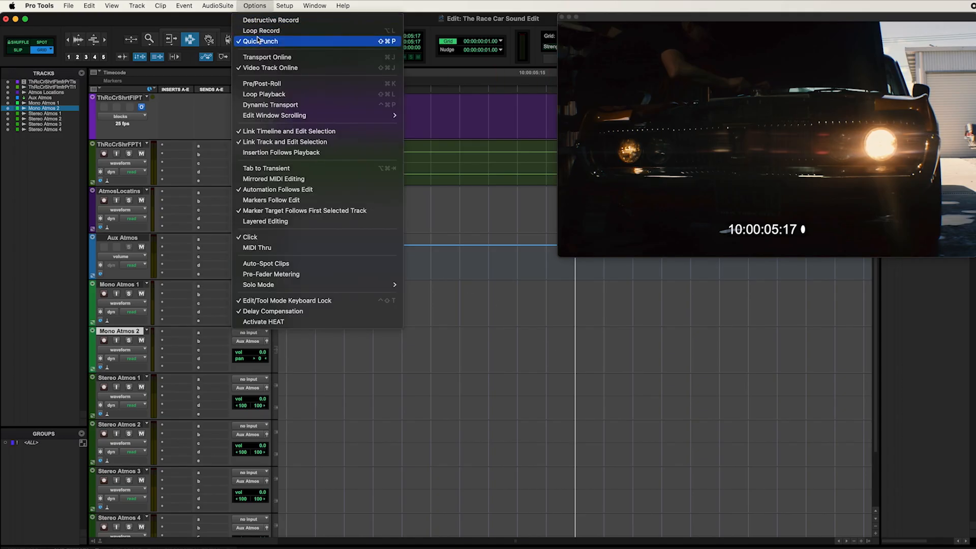
pyautogui.click(262, 132)
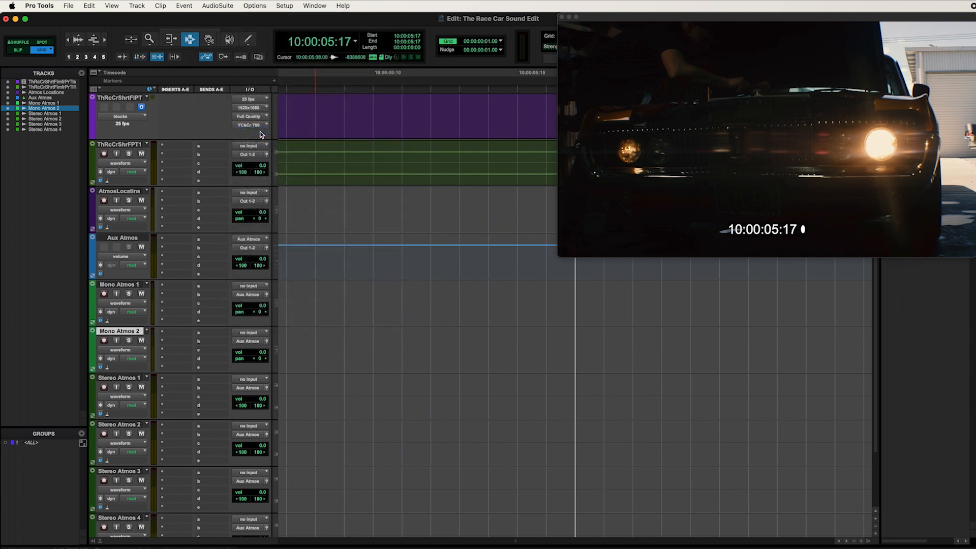
pyautogui.click(140, 57)
pyautogui.click(582, 303)
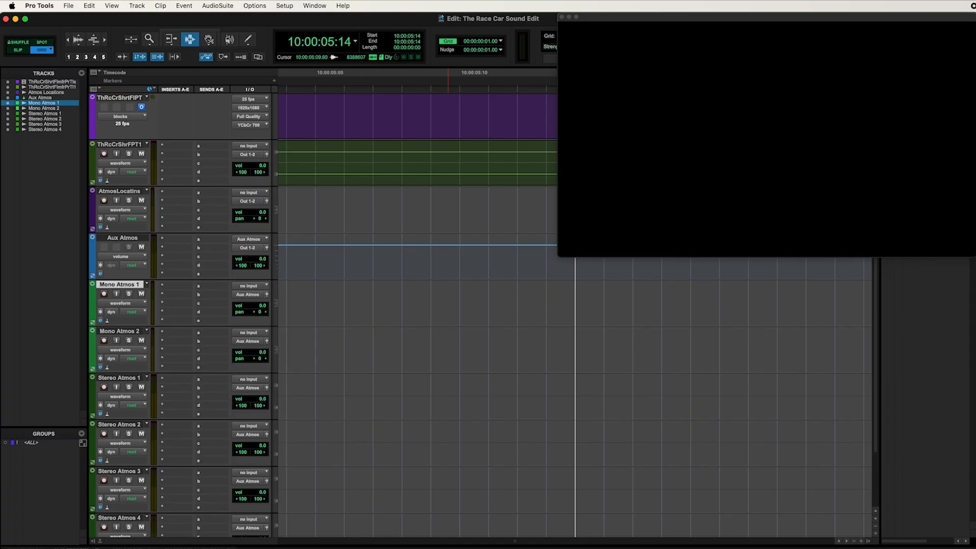
# - Check the picture at 10:00:05:07 by placing the edit cursor there on the Atmos Locations track
pyautogui.scroll(-3, 438, 410)
pyautogui.scroll(3, 395, 270)
pyautogui.click(391, 207)
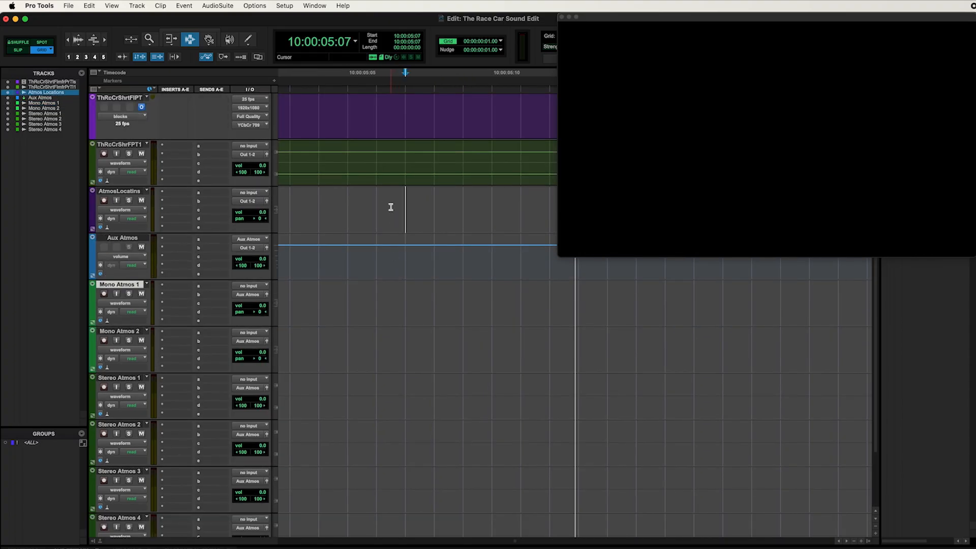
pyautogui.scroll(-5, 440, 207)
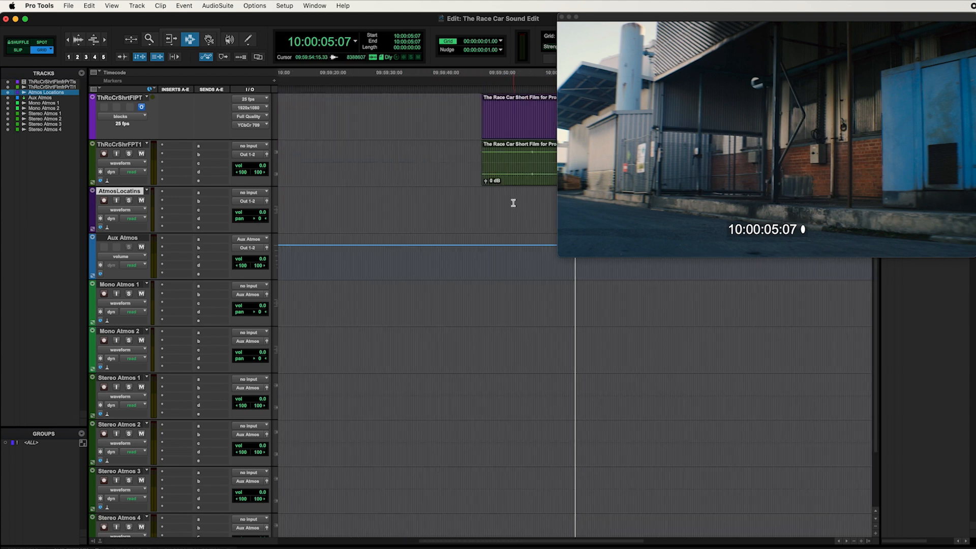
pyautogui.scroll(5, 540, 206)
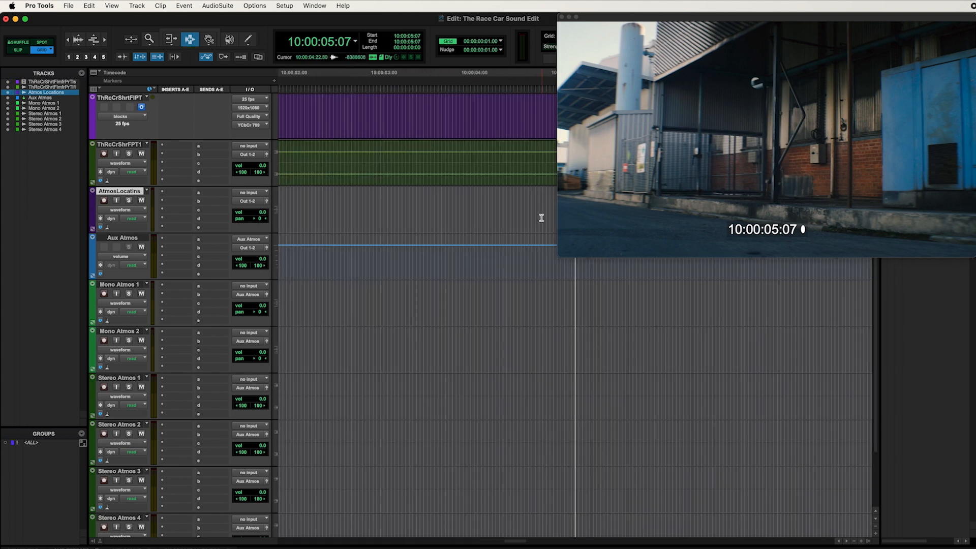
pyautogui.hscroll(5, 538, 196)
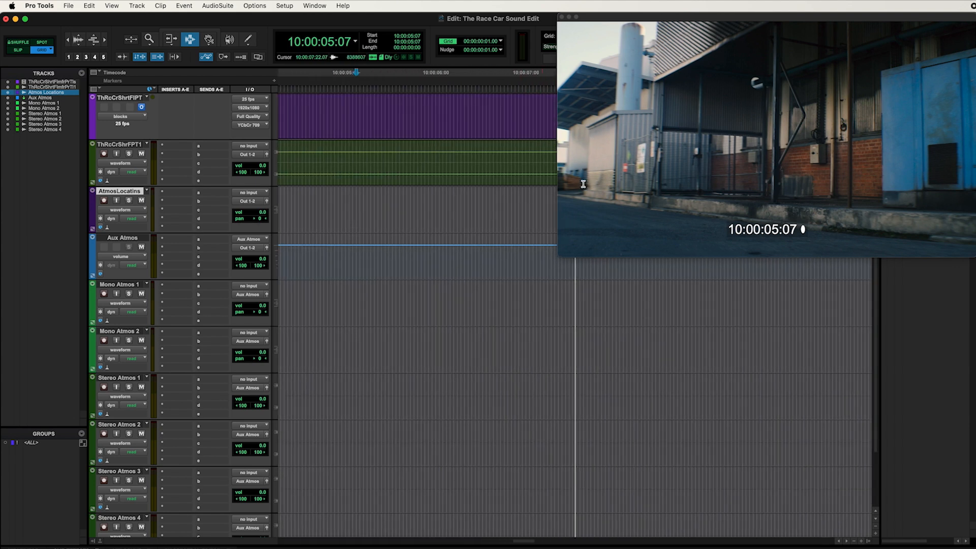
# - Shrink the video window and select 10:00:05:15 to 10:00:07:10 on the Atmos Locations track
pyautogui.moveTo(561, 255); pyautogui.dragTo(383, 194)
pyautogui.click(576, 205)
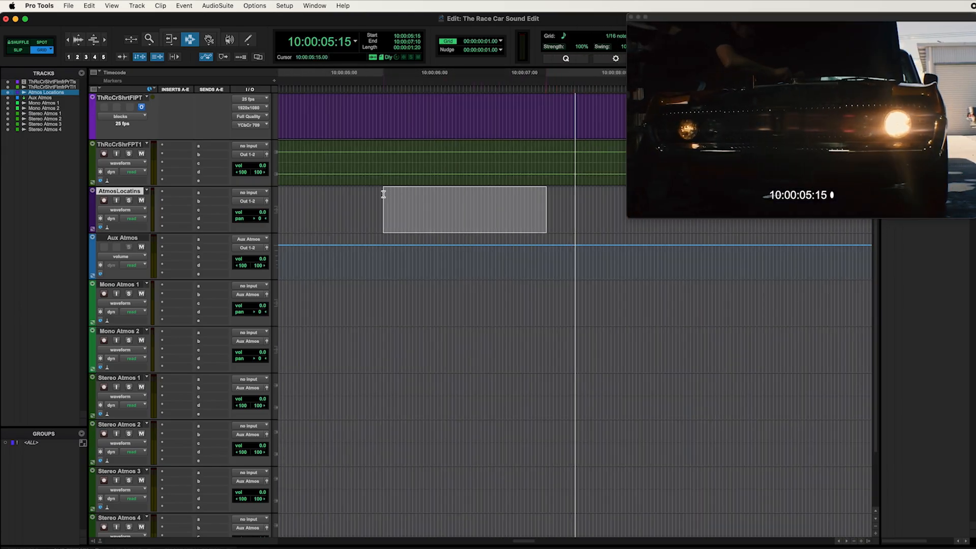
# - Select 10:00:04:06 to 10:00:05:14 on Atmos Locations and group the empty range into a clip group
pyautogui.press('r')
pyautogui.moveTo(478, 200); pyautogui.dragTo(416, 200)
pyautogui.click(417, 201)
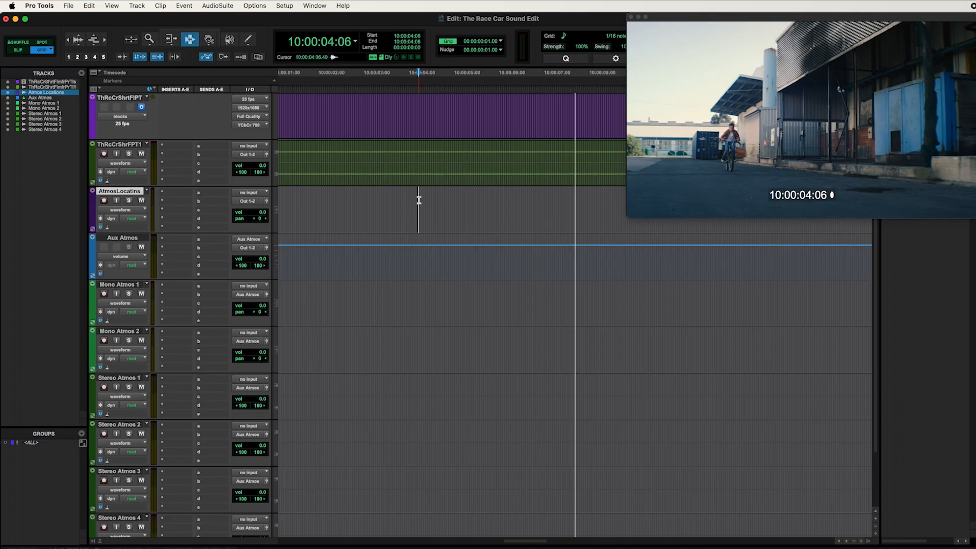
pyautogui.moveTo(419, 200); pyautogui.dragTo(497, 202)
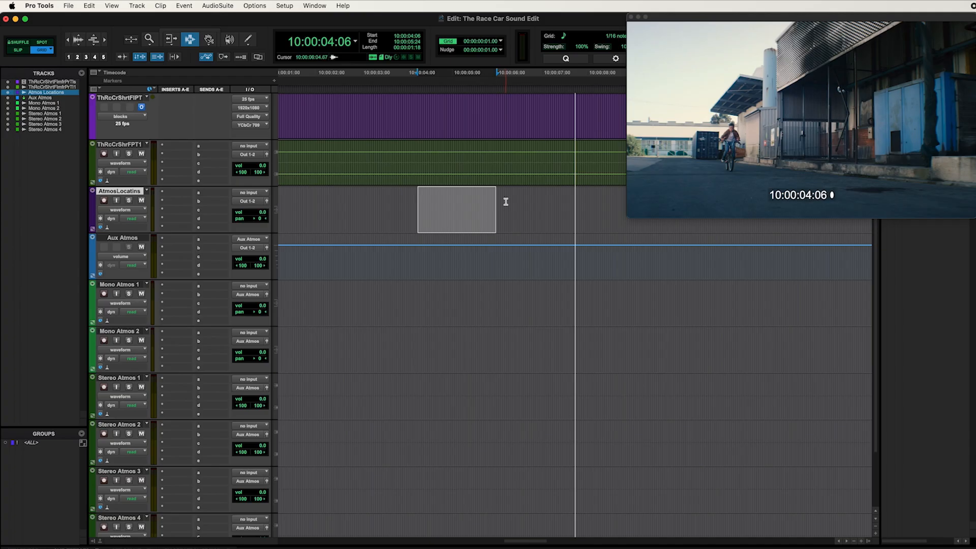
pyautogui.keyDown('shift'); pyautogui.click(505, 201); pyautogui.keyUp('shift')
pyautogui.moveTo(506, 201); pyautogui.dragTo(478, 205)
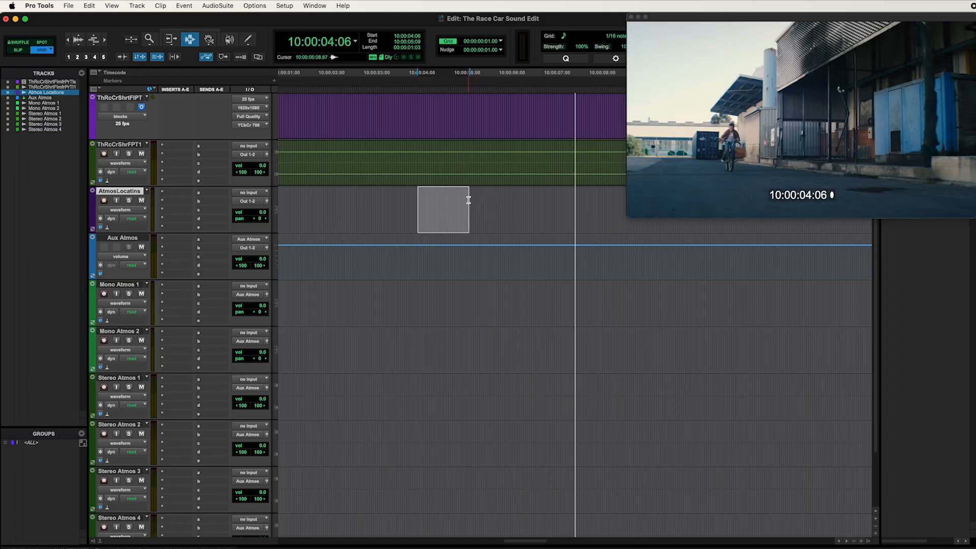
pyautogui.click(418, 201)
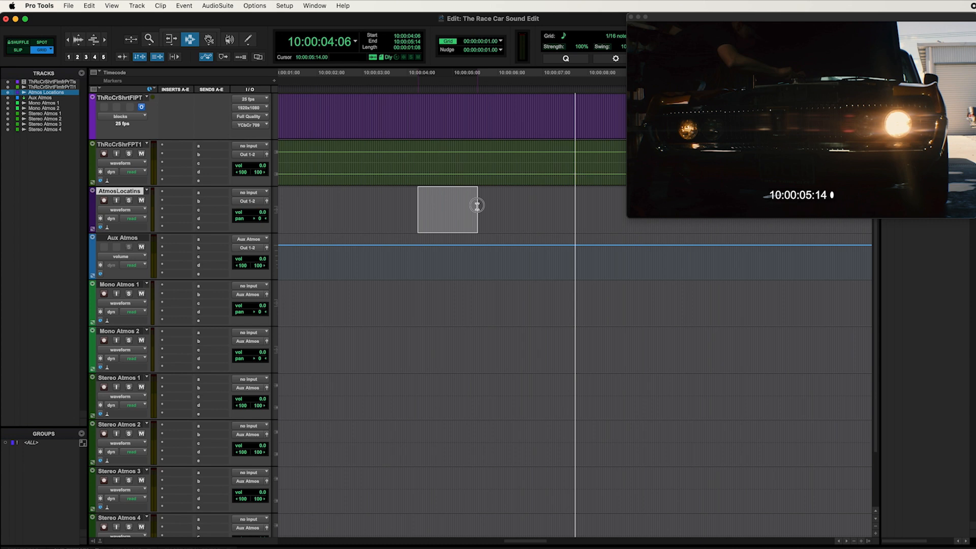
pyautogui.moveTo(478, 205); pyautogui.dragTo(478, 207)
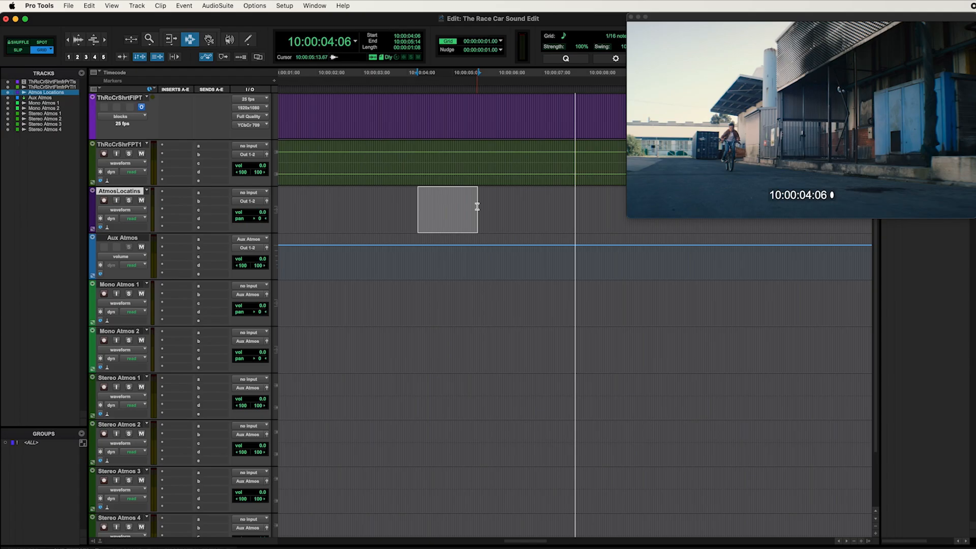
pyautogui.press('super+alt+g')
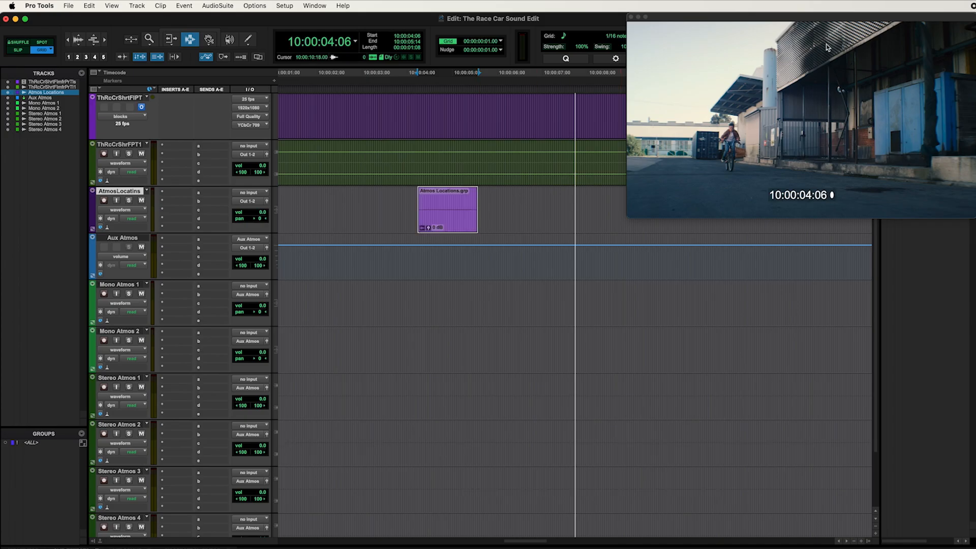
# - Move the video window clear of the clip list and select the Atmos Locations group there
pyautogui.moveTo(911, 18); pyautogui.dragTo(802, 15)
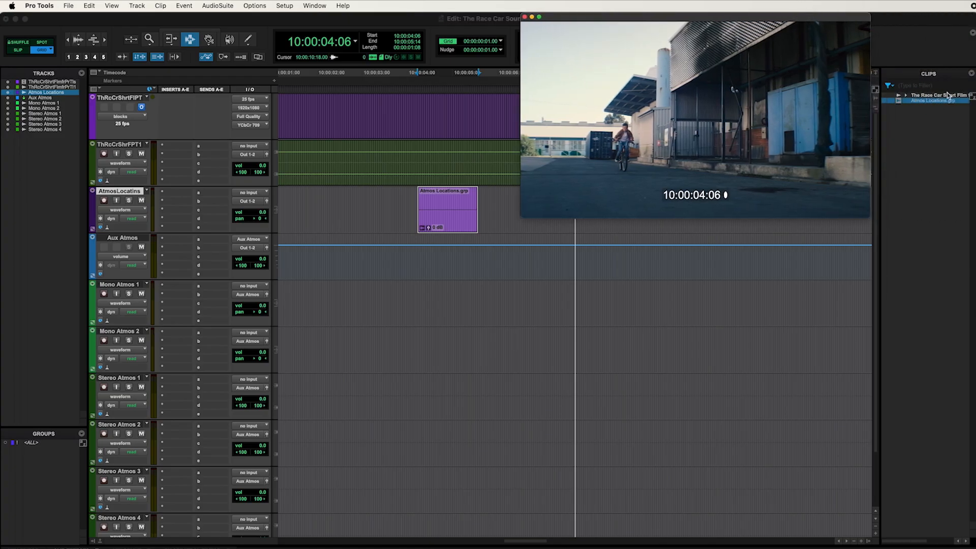
pyautogui.click(924, 120)
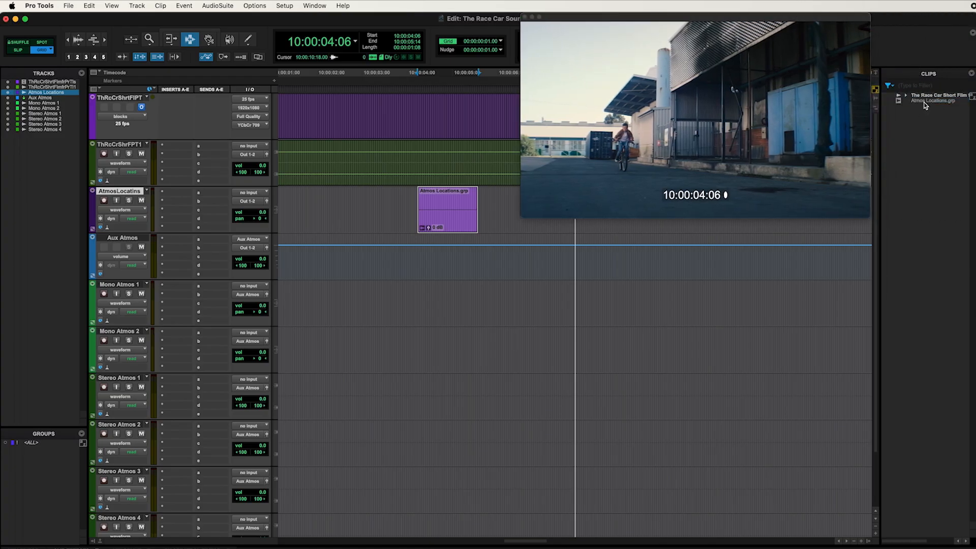
pyautogui.click(924, 102)
# - Rename the clip group at 10:00:04:06 on Atmos Locations as Ext Street
pyautogui.rightClick(451, 216)
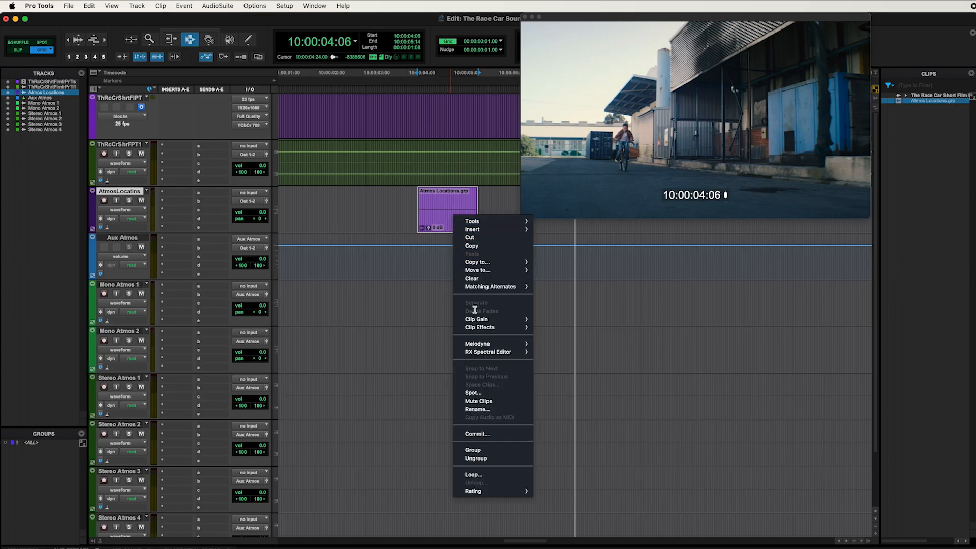
pyautogui.click(484, 409)
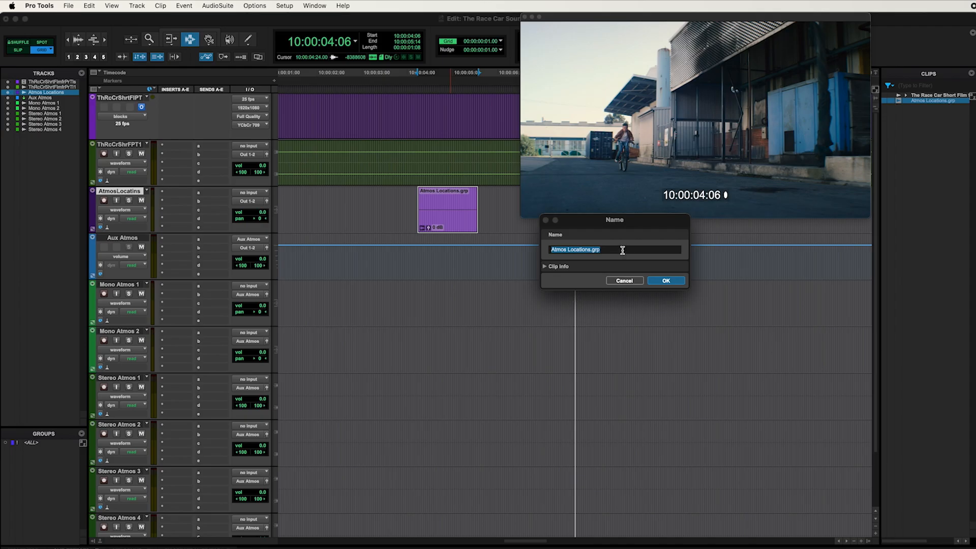
pyautogui.write('Ext Street')
pyautogui.click(667, 281)
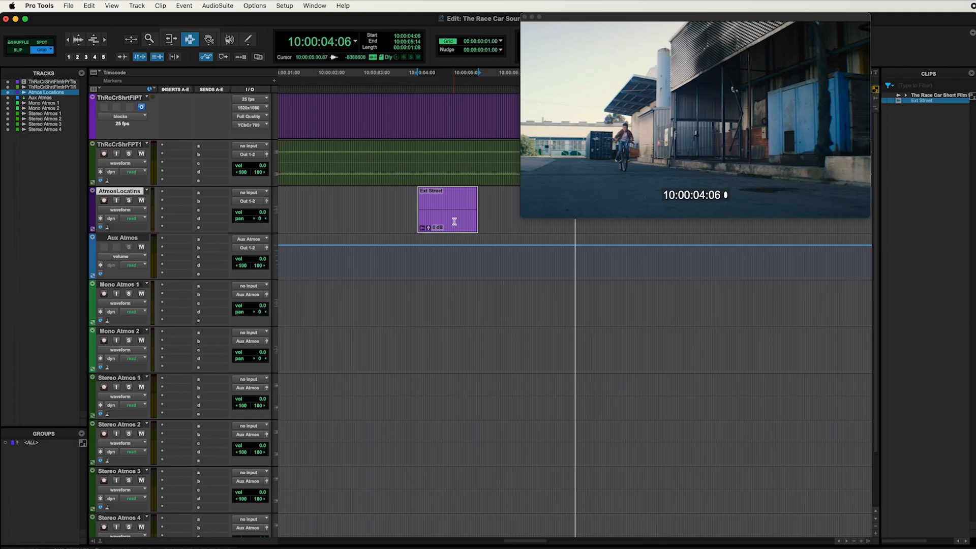
# - Select from the end of Ext Street at 10:00:05:14 to 10:00:08:02 on Atmos Locations and group it into a clip group
pyautogui.click(479, 203)
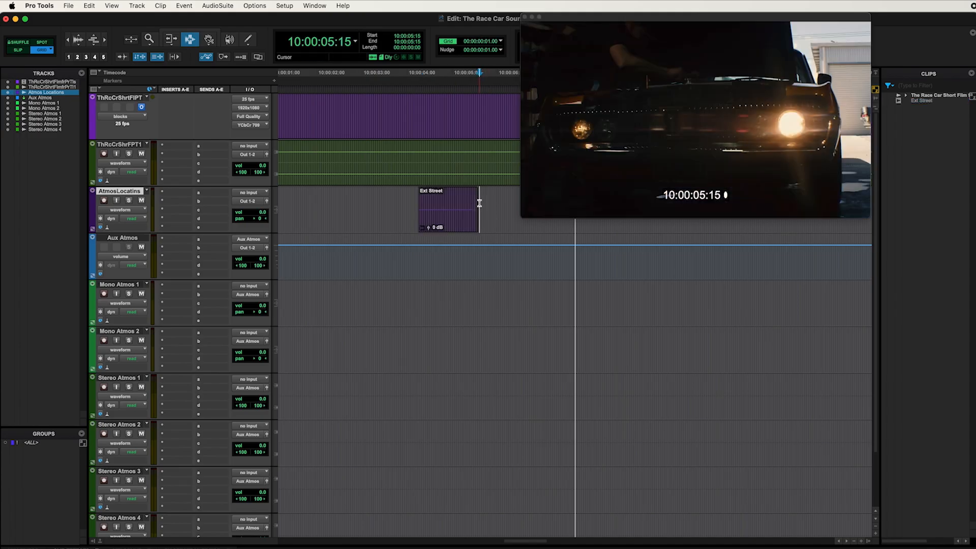
pyautogui.press('super+bracketright')
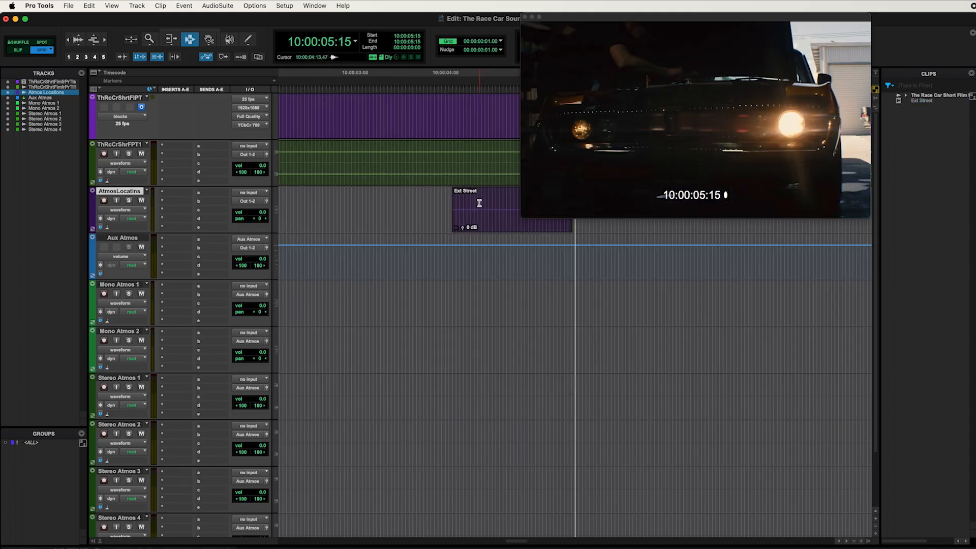
pyautogui.press('t')
pyautogui.hscroll(5, 480, 205)
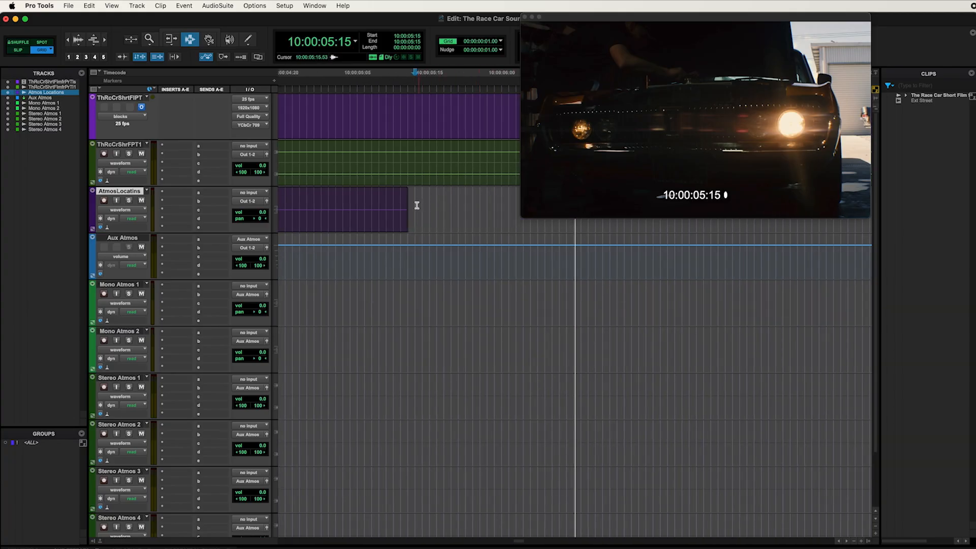
pyautogui.moveTo(409, 205); pyautogui.dragTo(830, 209)
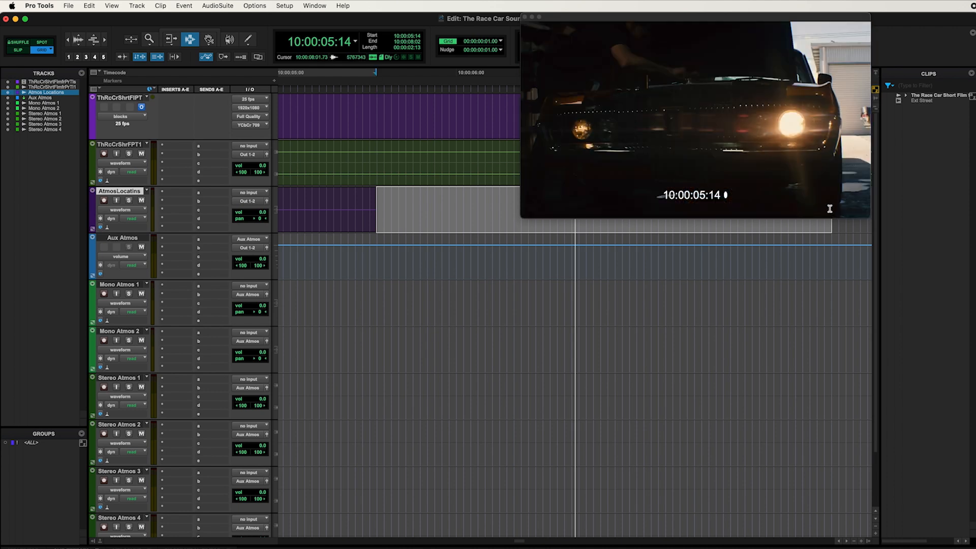
pyautogui.press('super+alt+g')
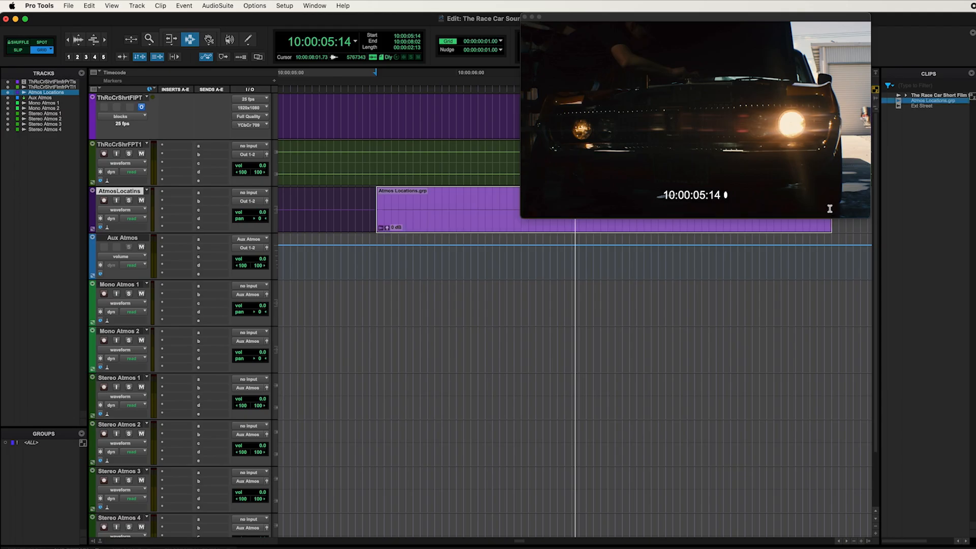
# - Rename the clip group that starts at 10:00:05:14 as Int Garage
pyautogui.rightClick(449, 218)
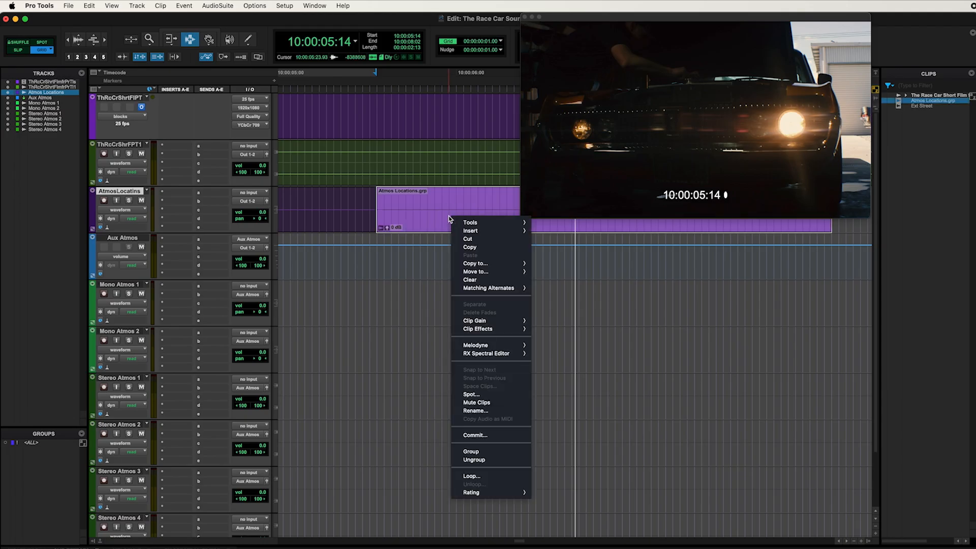
pyautogui.click(501, 410)
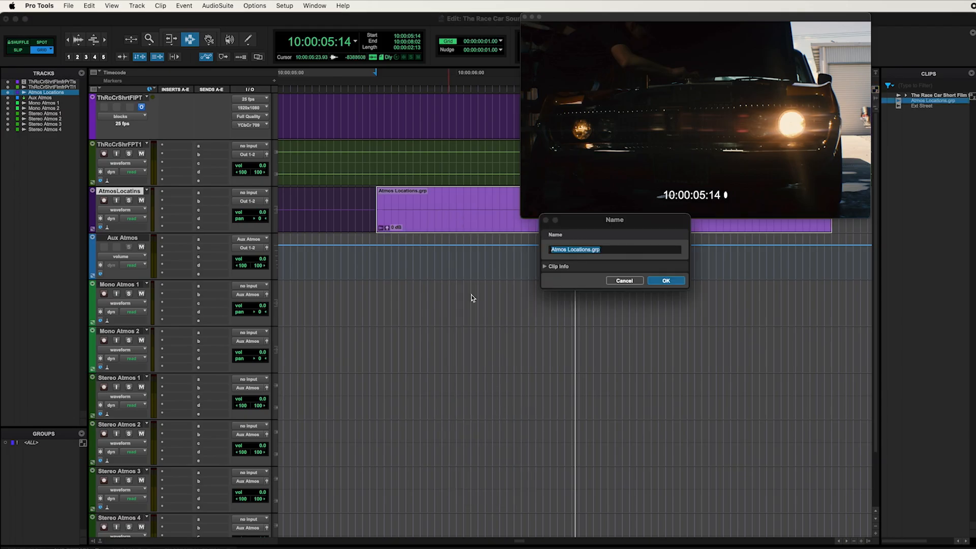
pyautogui.press('BackSpace')
pyautogui.click(671, 281)
# - Select 10:00:08:02 to 10:00:17:02 on Atmos Locations, directly after Int Garage, and group it into a clip group
pyautogui.hscroll(10, 501, 225)
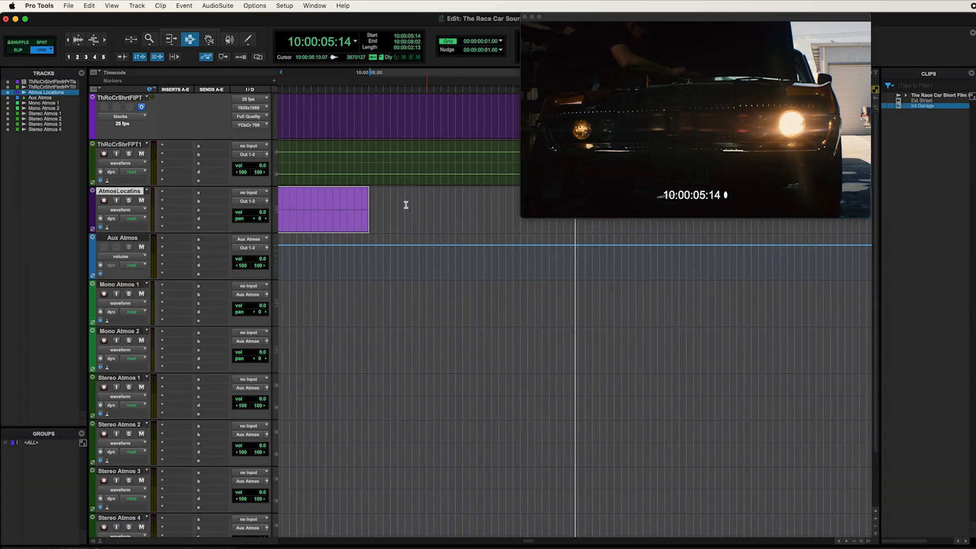
pyautogui.click(370, 203)
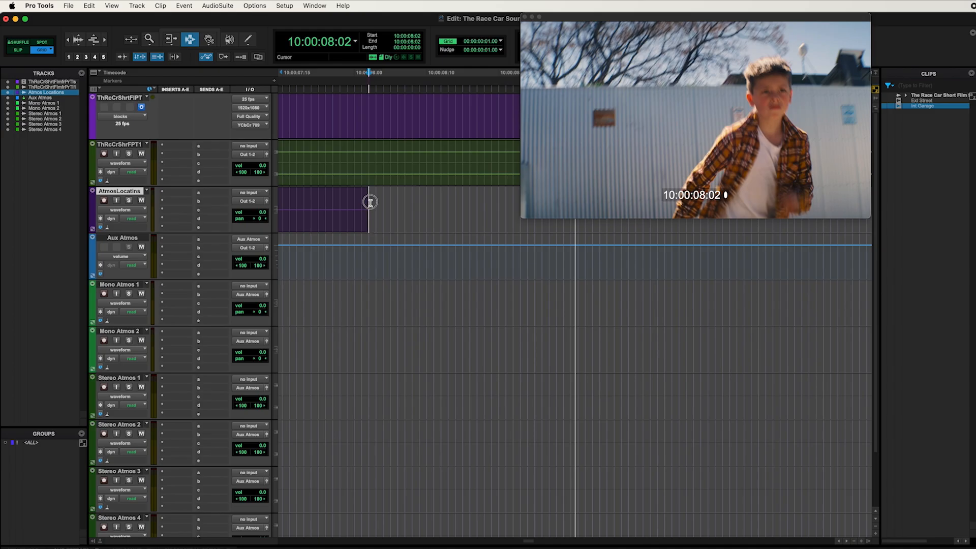
pyautogui.moveTo(369, 202); pyautogui.dragTo(603, 204)
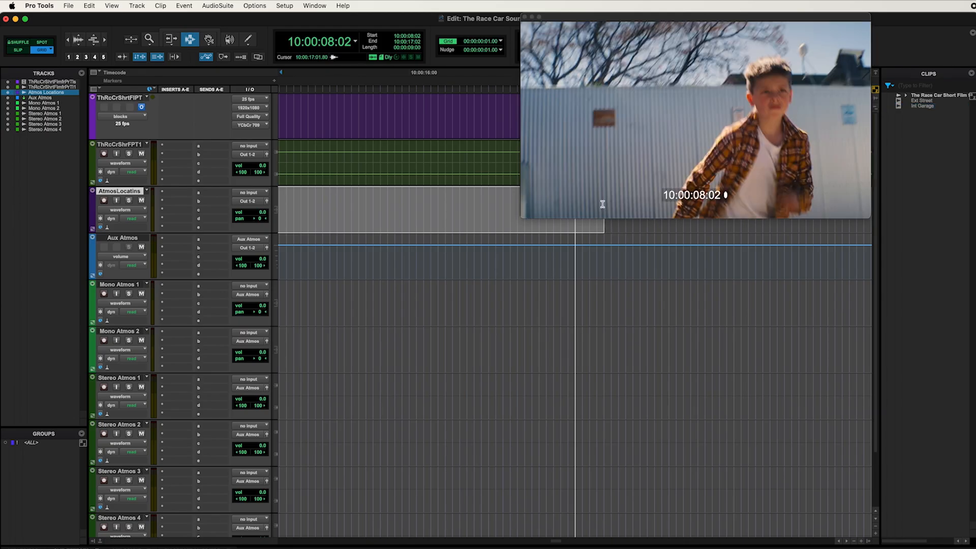
pyautogui.press('super+alt+g')
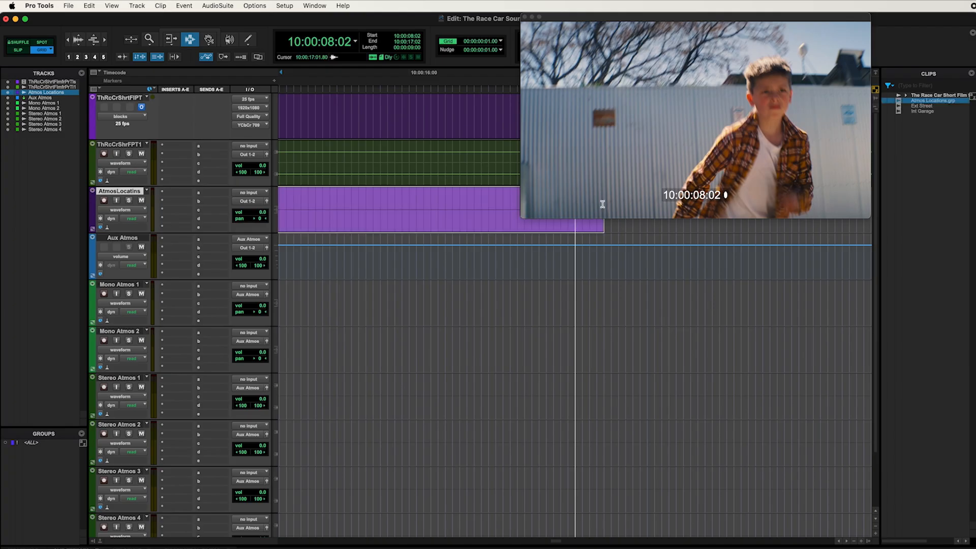
# - Rename the clip group that starts at 10:00:08:02 as Ext Street.grp
pyautogui.rightClick(442, 209)
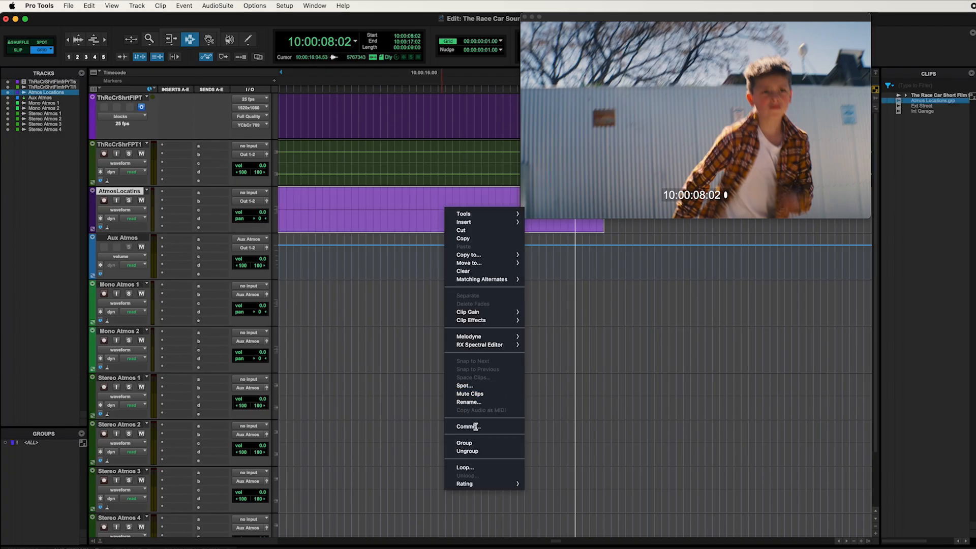
pyautogui.click(483, 403)
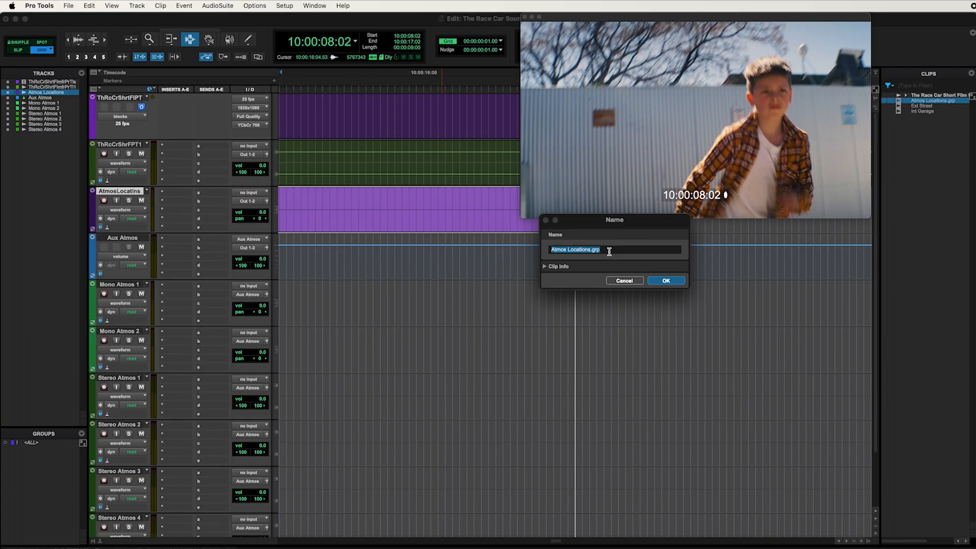
pyautogui.click(575, 249)
pyautogui.moveTo(591, 249); pyautogui.dragTo(539, 249)
pyautogui.write('Ext Street')
pyautogui.press('Return')
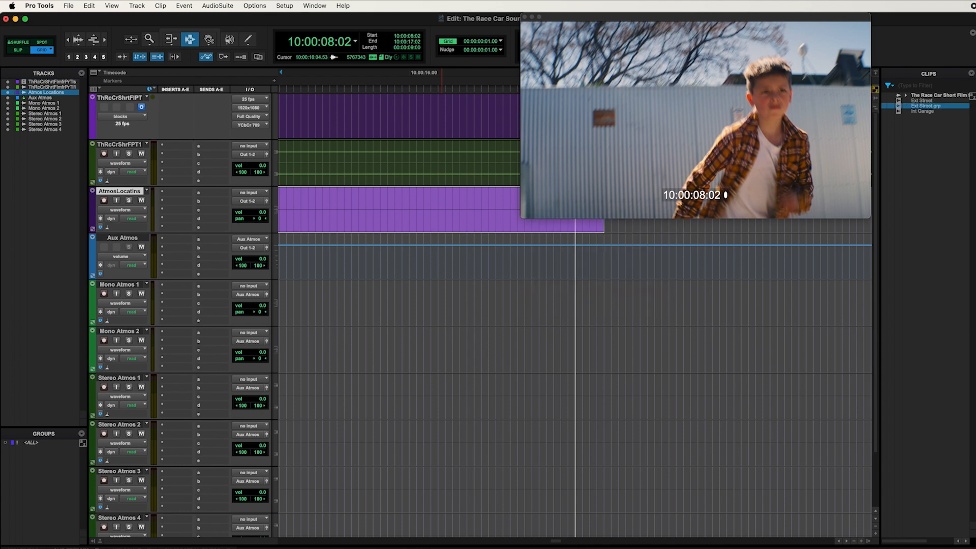
# - Select 10:00:17:02 to 10:00:23:20 on Atmos Locations, directly after the second street group, and group it into a clip group
pyautogui.hscroll(5, 521, 252)
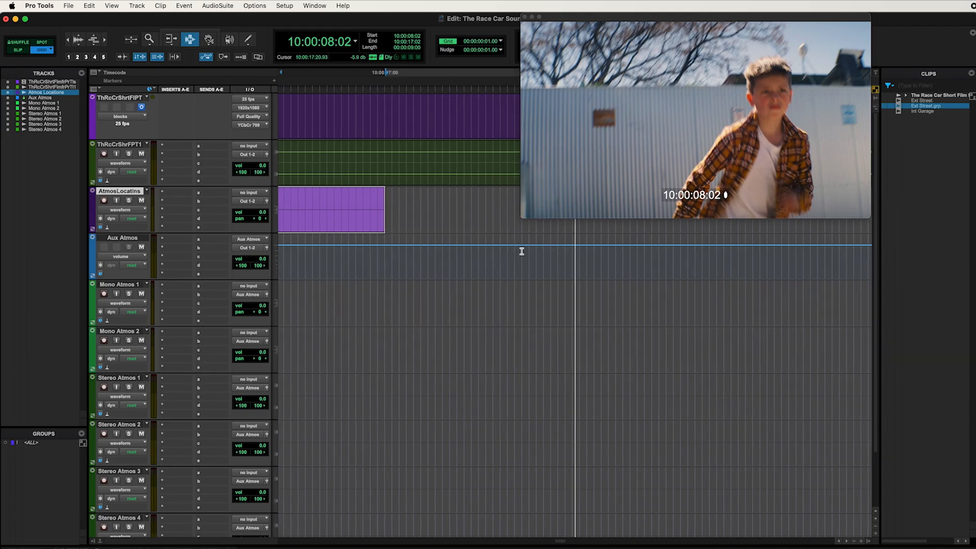
pyautogui.click(386, 204)
pyautogui.moveTo(386, 205); pyautogui.dragTo(570, 203)
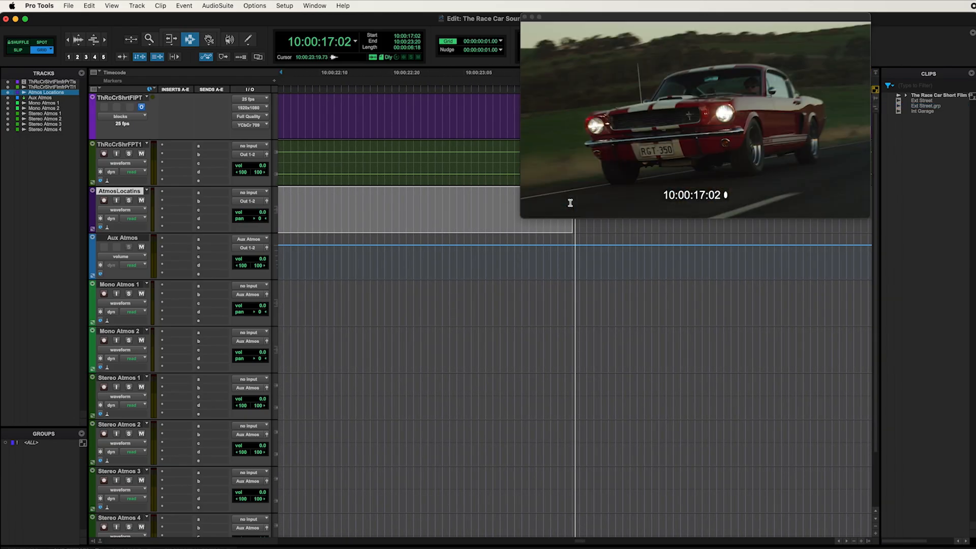
pyautogui.press('alt+super+g')
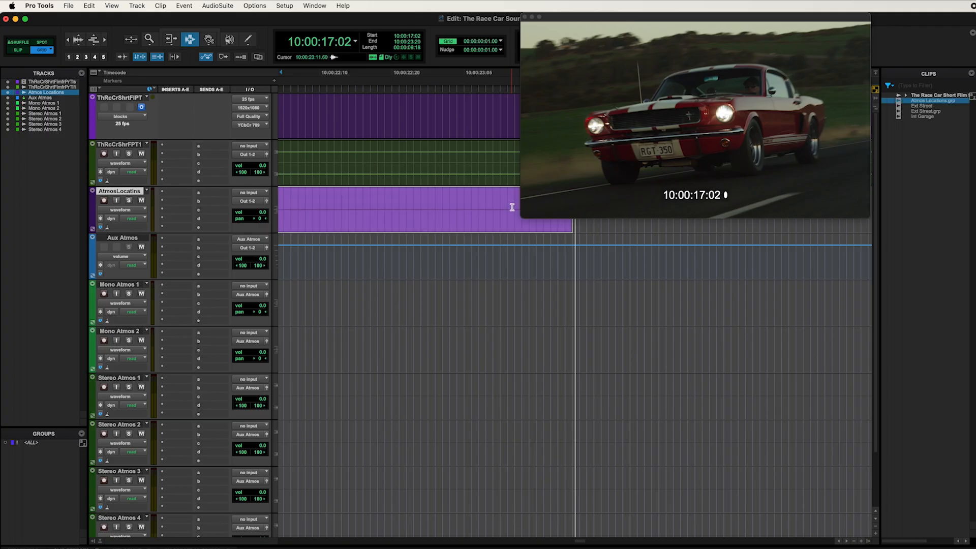
# - Rename the clip group that starts at 10:00:17:02 on Atmos Locations as Ext Fields
pyautogui.rightClick(483, 219)
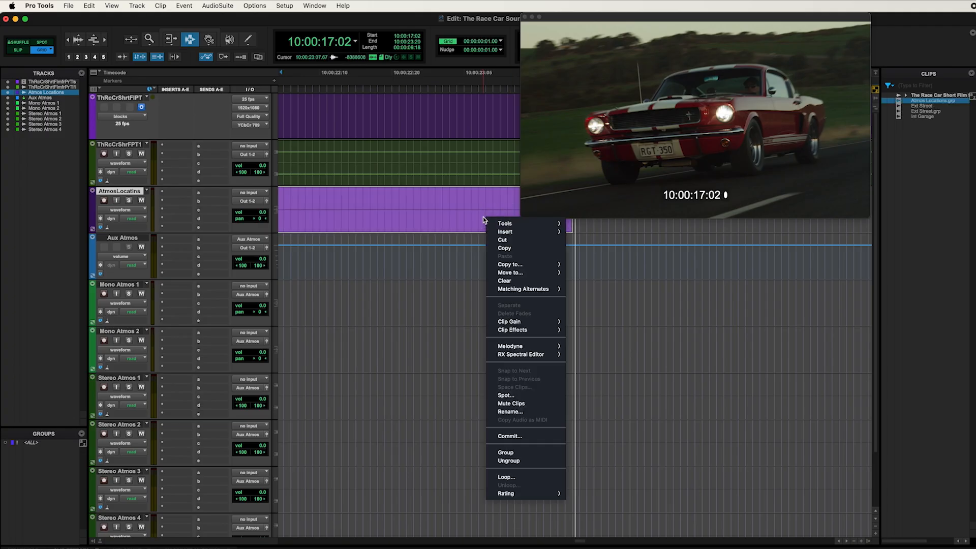
pyautogui.click(518, 412)
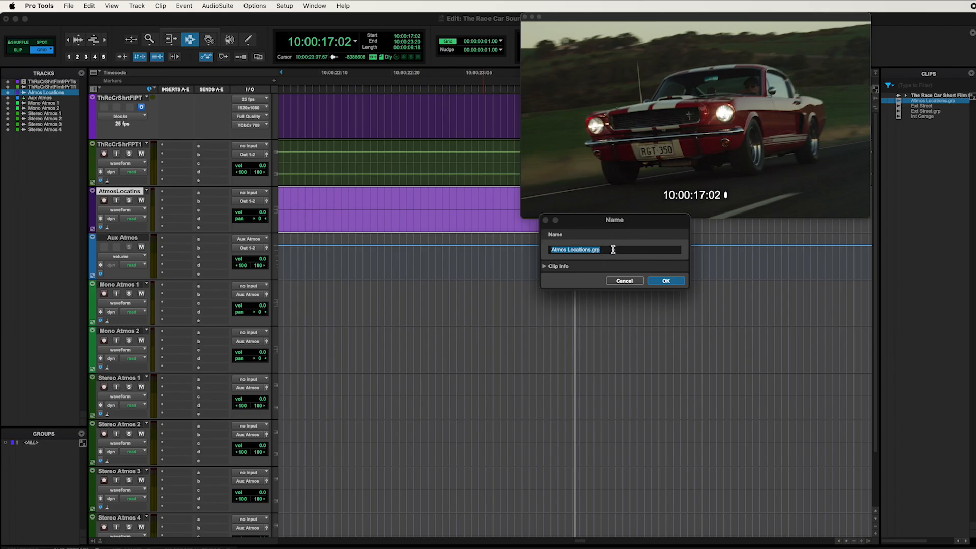
pyautogui.write('Ext Fields')
pyautogui.click(665, 281)
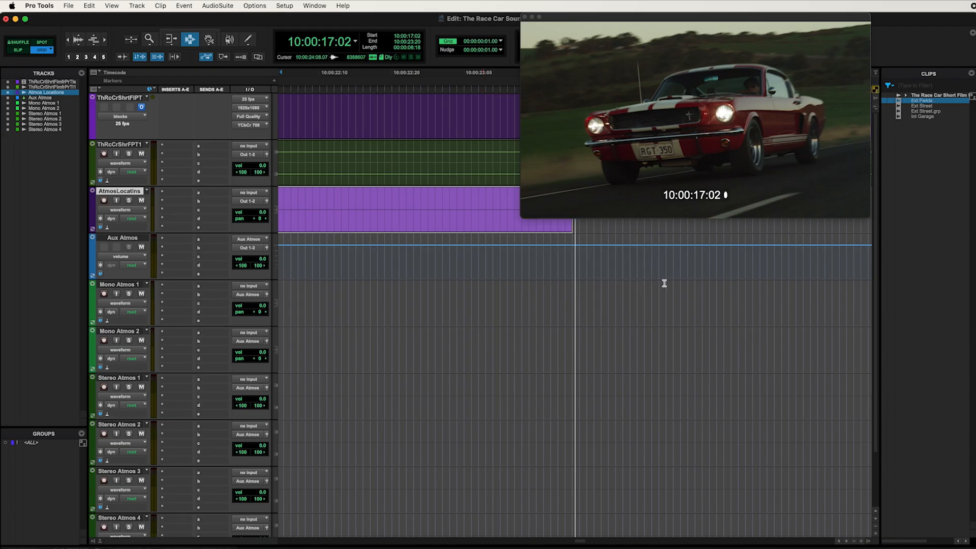
# - Remove the .grp ending from the second street clip group's name so it reads Ext Street
pyautogui.click(931, 112)
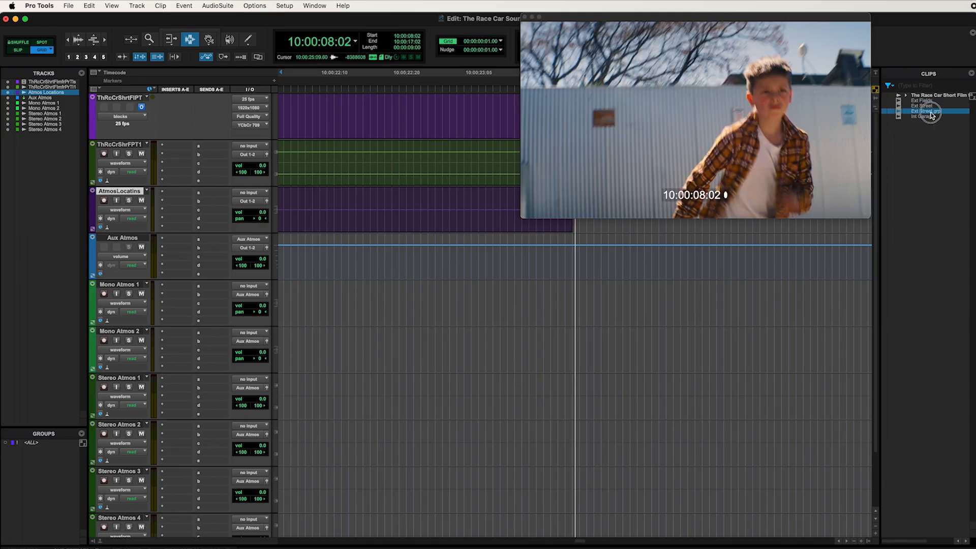
pyautogui.doubleClick(932, 114)
pyautogui.click(649, 250)
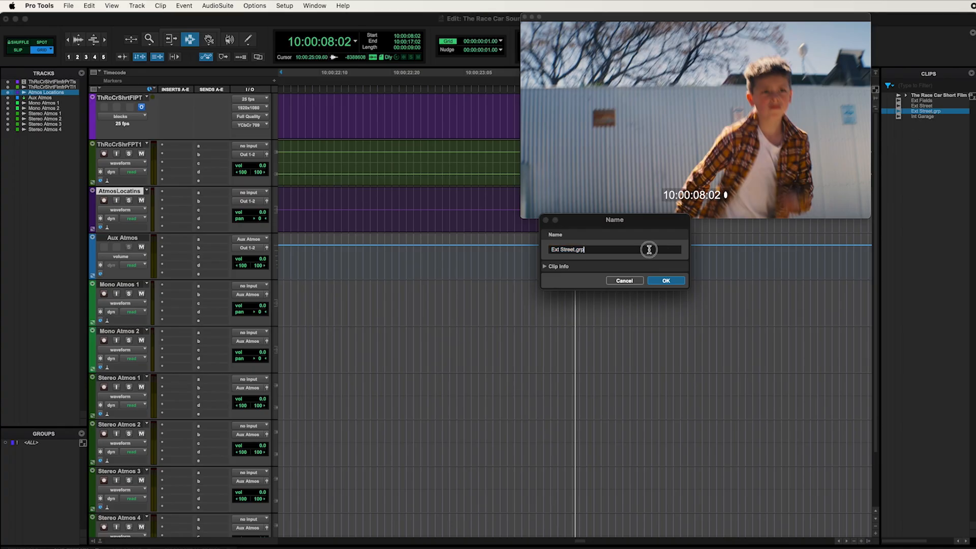
pyautogui.press('BackSpace')
pyautogui.press('Return')
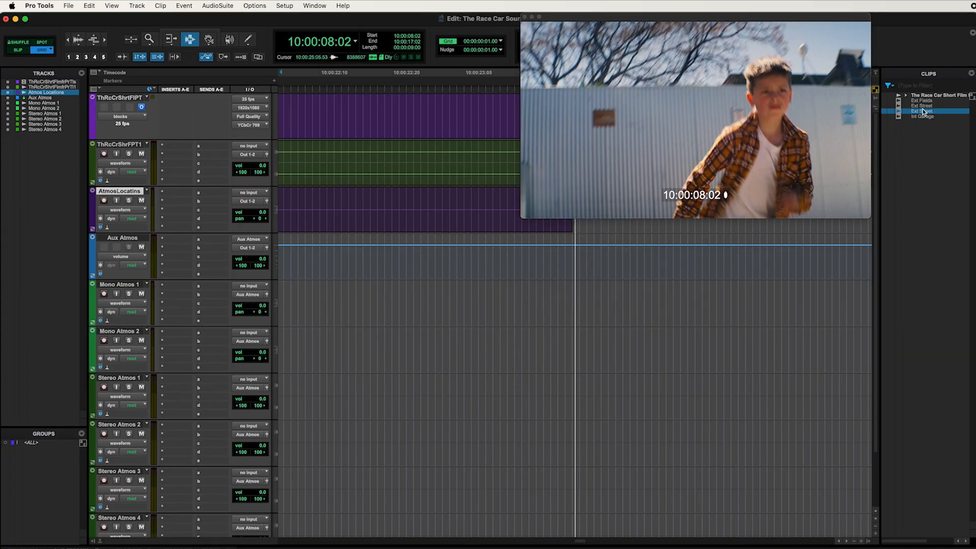
# - Select 10:00:23:20 to 10:00:33:08 on Atmos Locations, directly after Ext Fields, and group it into a clip group
pyautogui.hscroll(5, 606, 238)
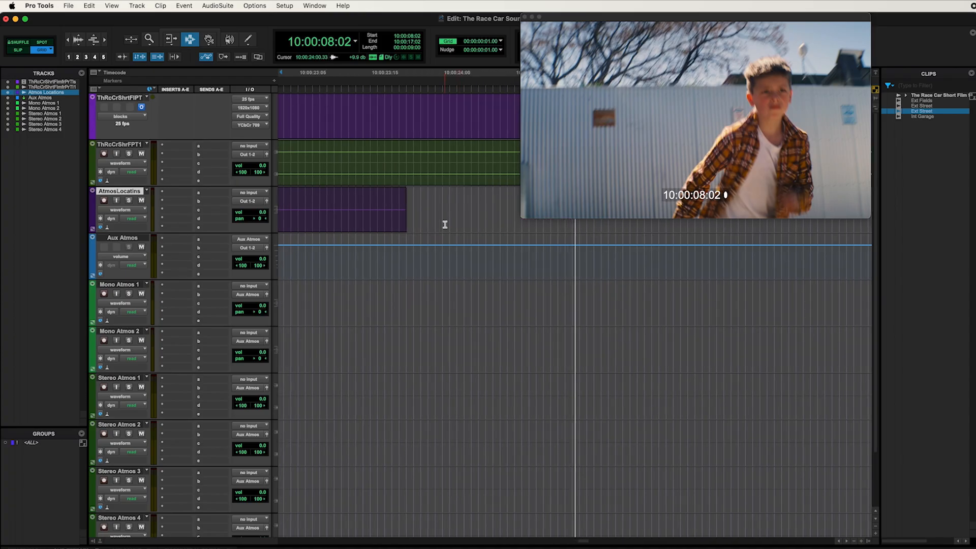
pyautogui.click(407, 205)
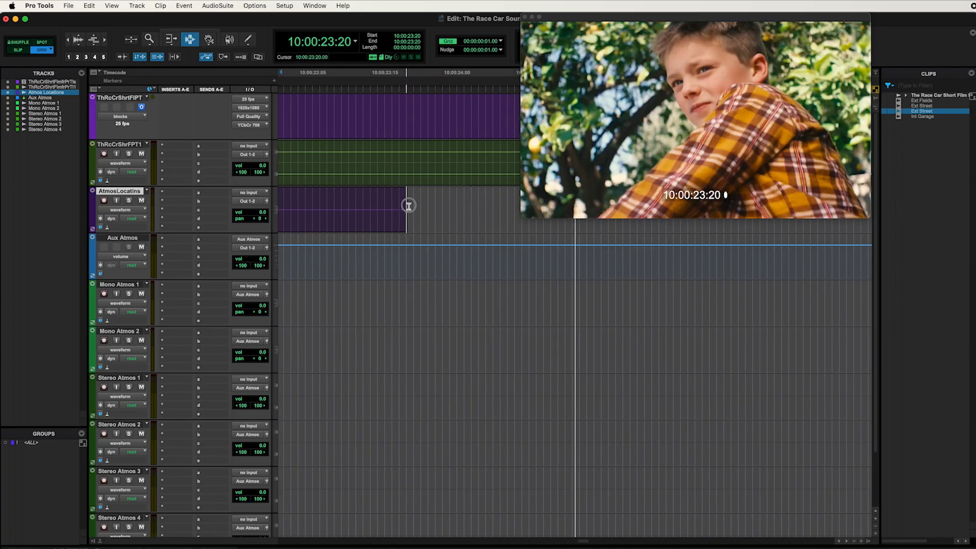
pyautogui.moveTo(408, 204); pyautogui.dragTo(792, 204)
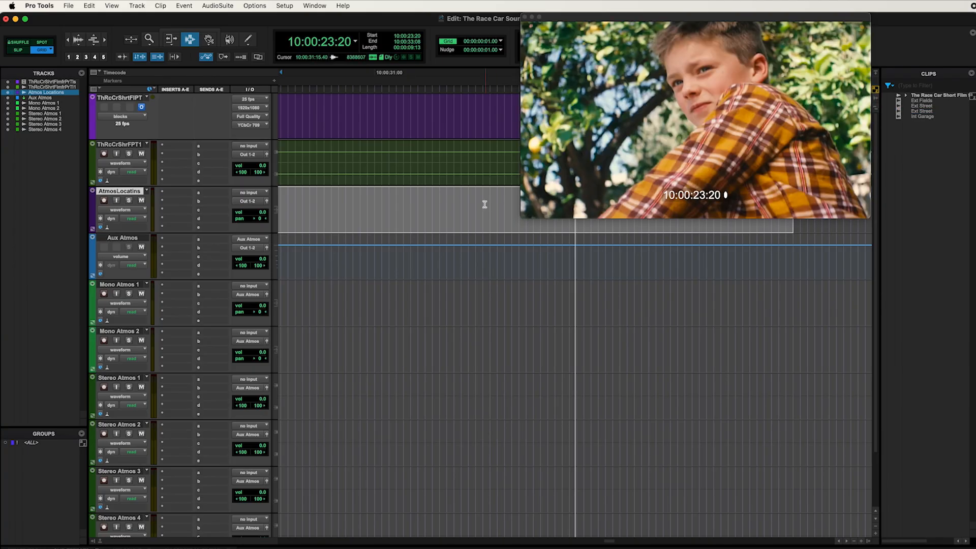
pyautogui.press('super+alt+g')
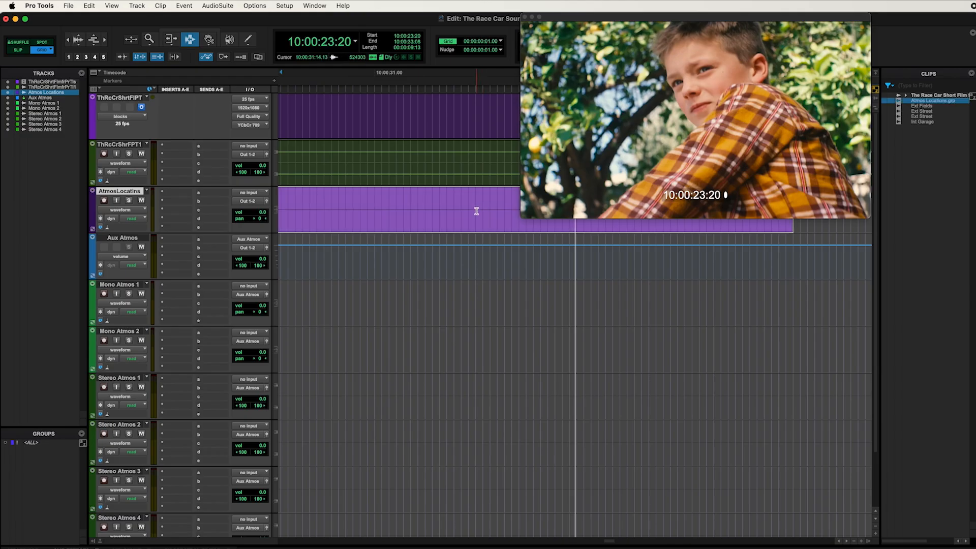
# - Rename the clip group that starts at 10:00:23:20 as Ext Street
pyautogui.rightClick(477, 211)
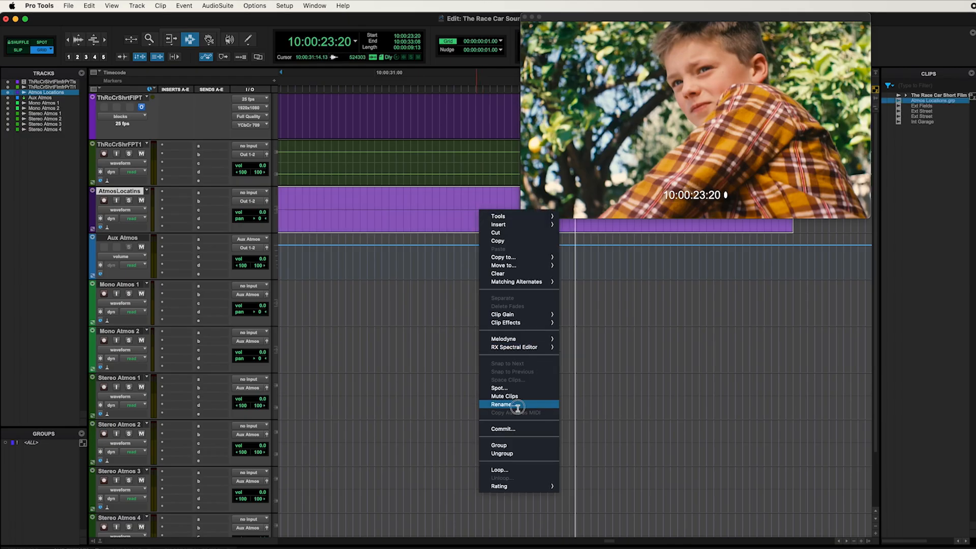
pyautogui.click(517, 407)
pyautogui.write('Ext Street')
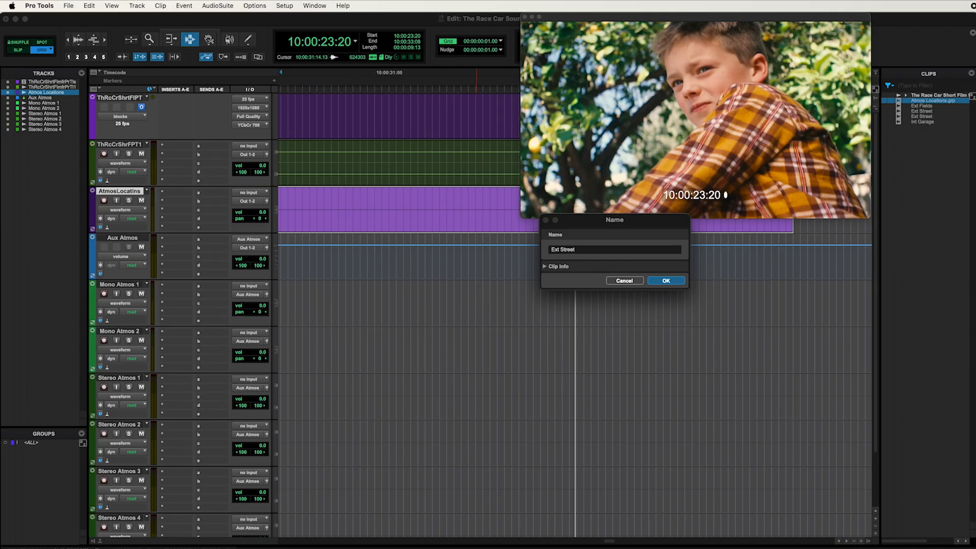
pyautogui.press('Return')
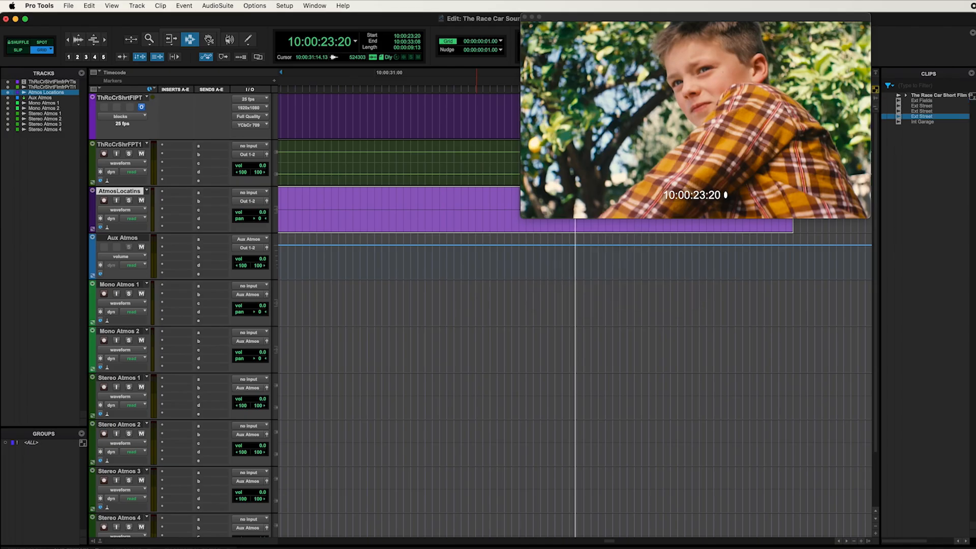
# - Select 10:00:33:08 to 10:00:54:18 on Atmos Locations, directly after the third street group, and group it into a clip group
pyautogui.hscroll(10, 482, 260)
pyautogui.click(316, 201)
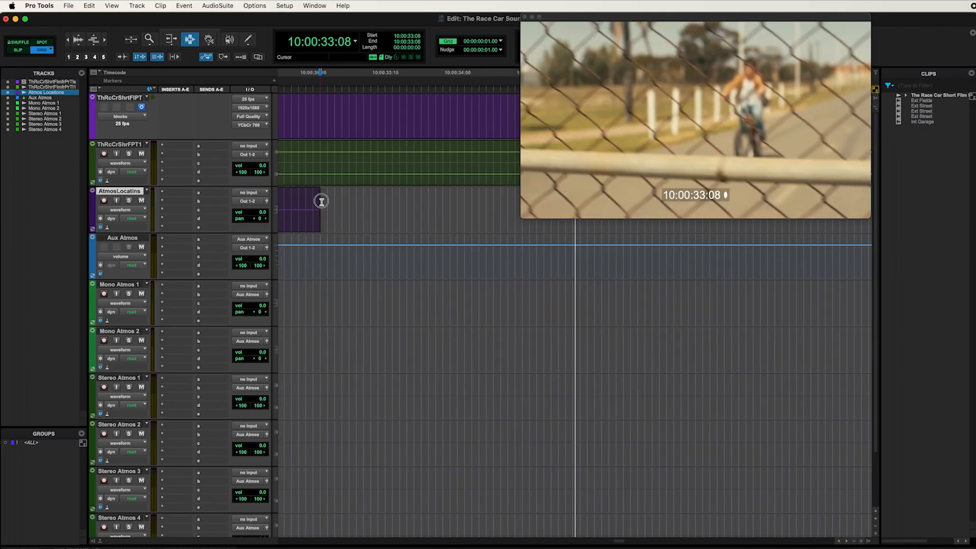
pyautogui.click(320, 201)
pyautogui.moveTo(326, 201); pyautogui.dragTo(676, 212)
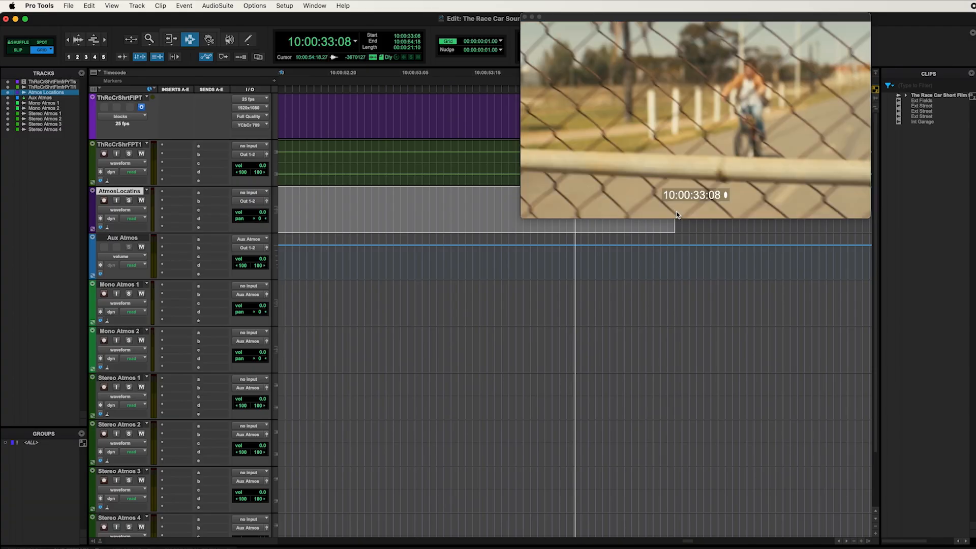
pyautogui.press('super+alt+g')
# - Rename the clip group that starts at 10:00:33:08 as Ext Race Track
pyautogui.rightClick(458, 216)
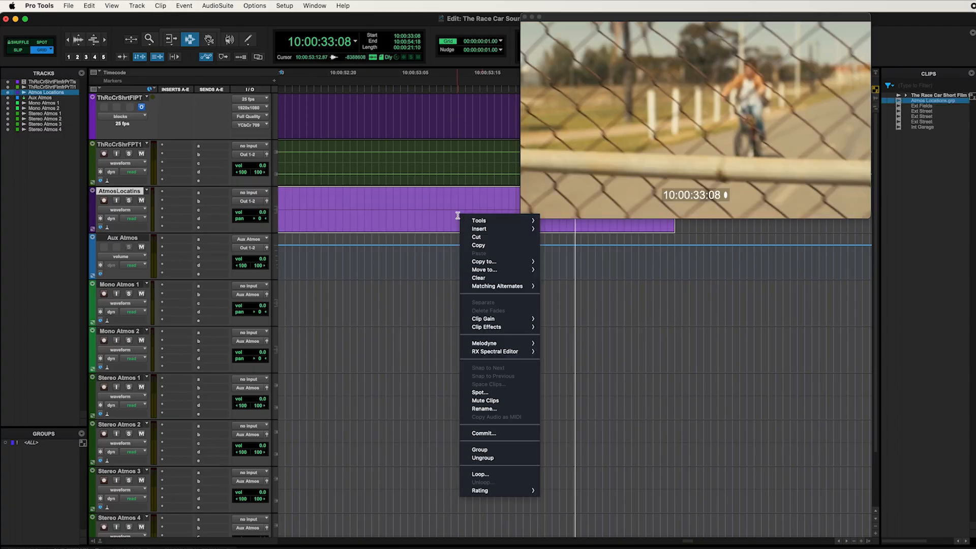
pyautogui.click(487, 408)
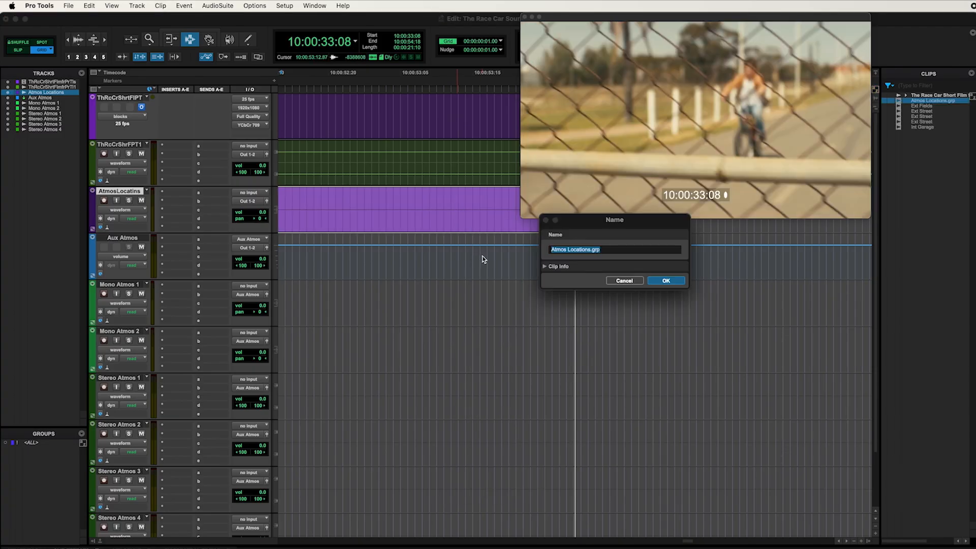
pyautogui.write('E')
pyautogui.write('xt Race Track')
pyautogui.press('Return')
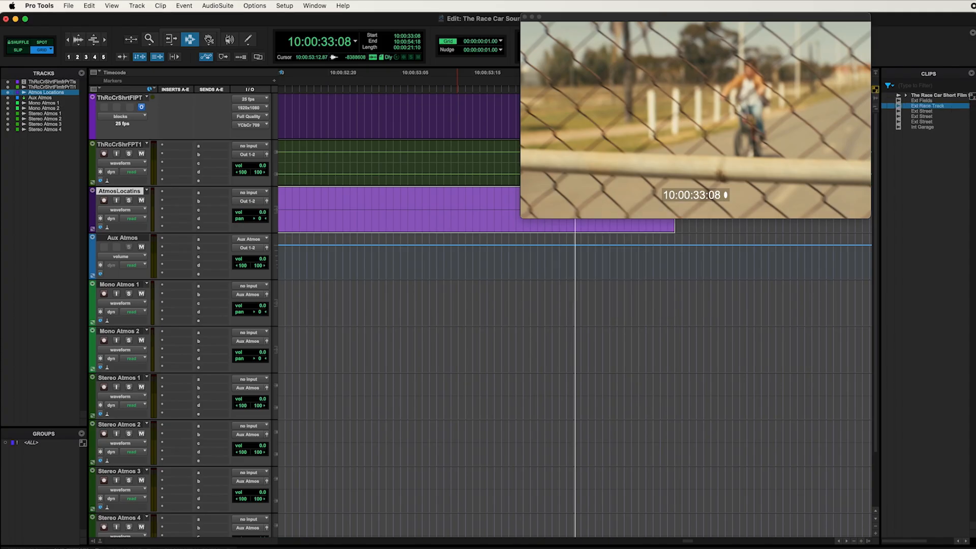
# - Review the row of named location clip groups along the Atmos Locations track
pyautogui.click(347, 195)
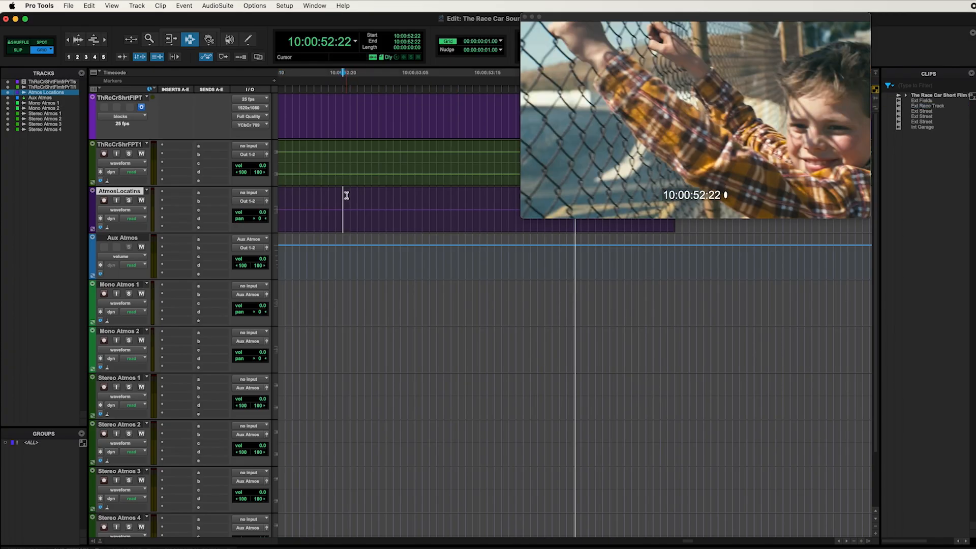
pyautogui.press('r')
pyautogui.press('r')
pyautogui.press('r')
pyautogui.press('r')
pyautogui.press('r')
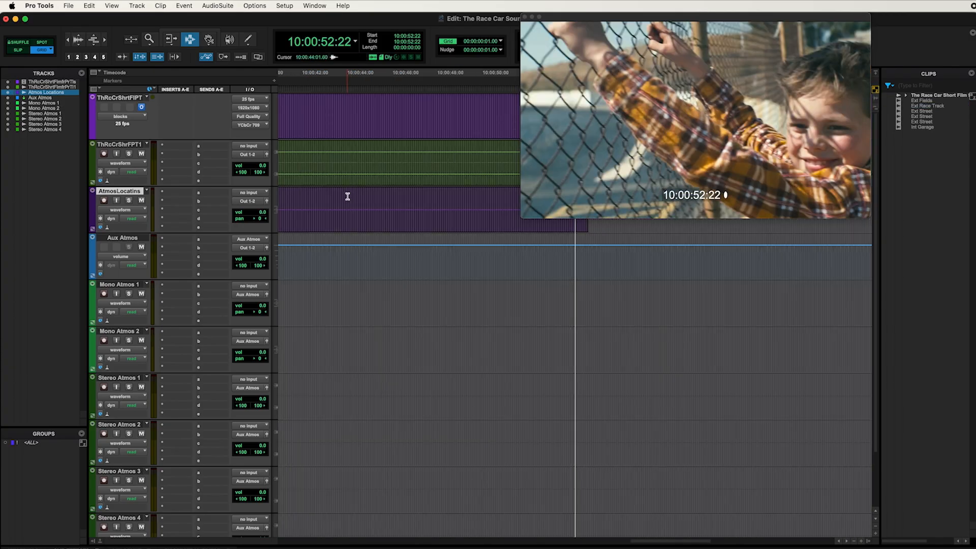
pyautogui.hscroll(1, 381, 206)
pyautogui.hscroll(2, 381, 205)
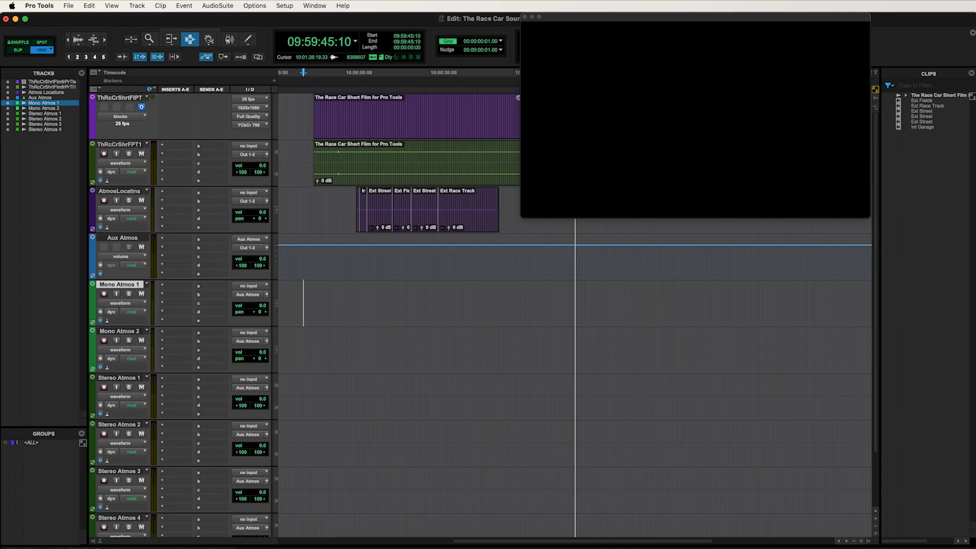
# - Start an audio import, open The Race Car Project's SFX > Atmosphere Sound FX folder on the Desktop, and sort its files by name
pyautogui.click(69, 6)
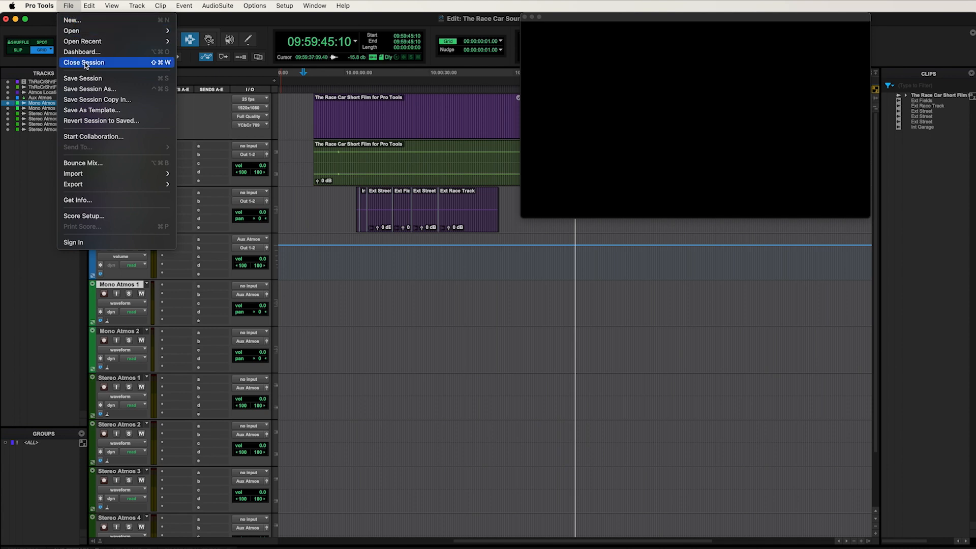
pyautogui.moveTo(107, 175)
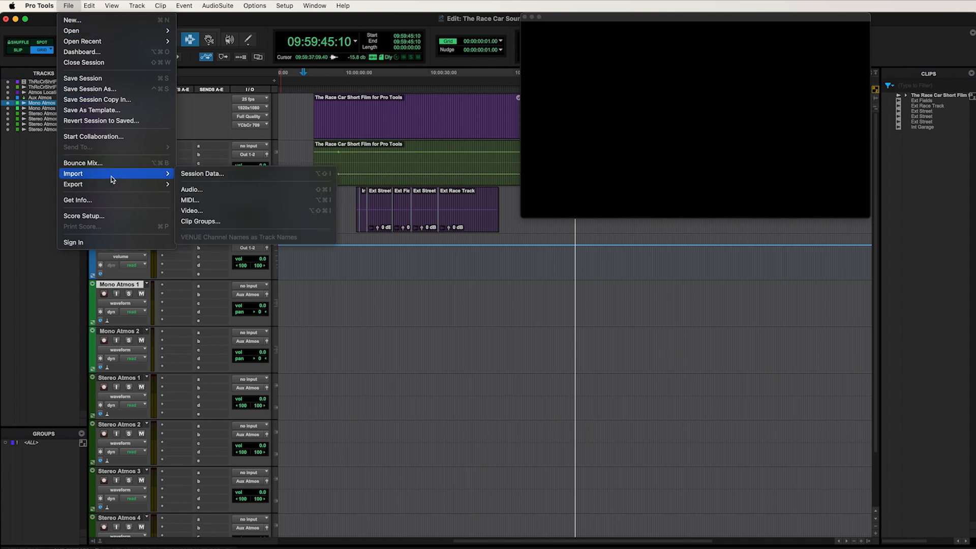
pyautogui.click(193, 193)
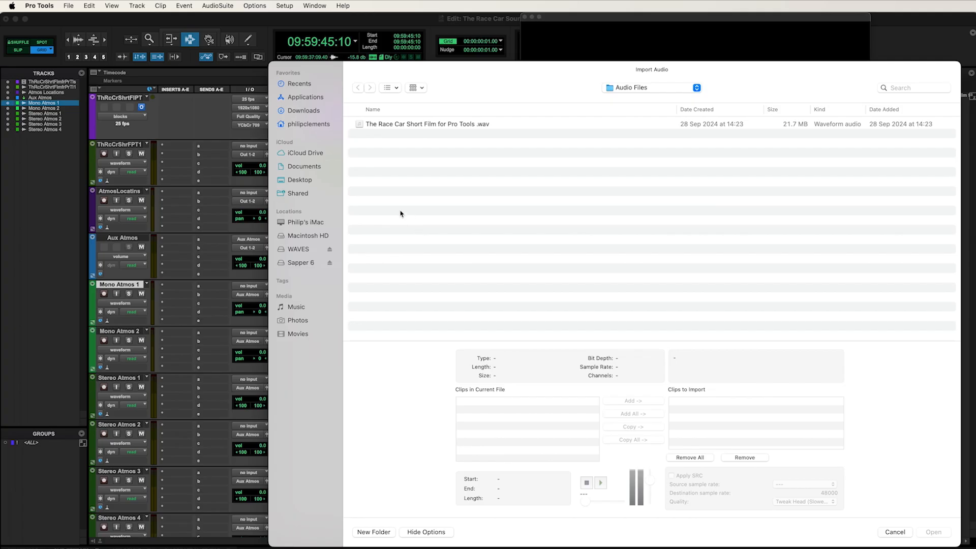
pyautogui.click(322, 182)
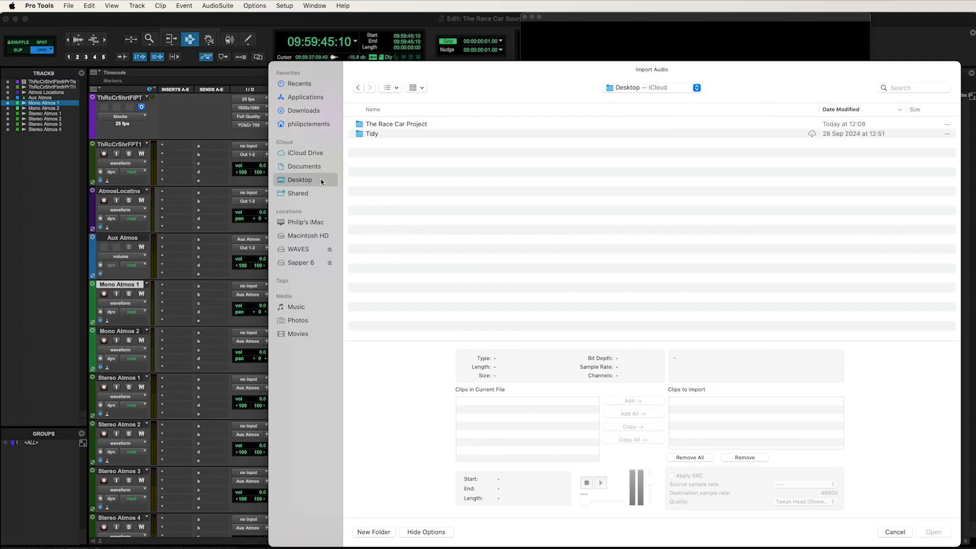
pyautogui.doubleClick(407, 126)
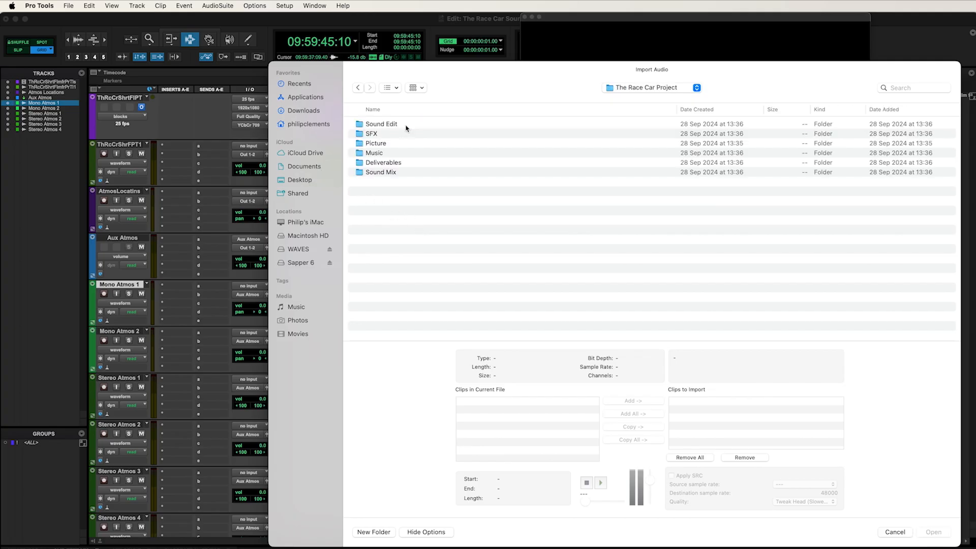
pyautogui.doubleClick(394, 173)
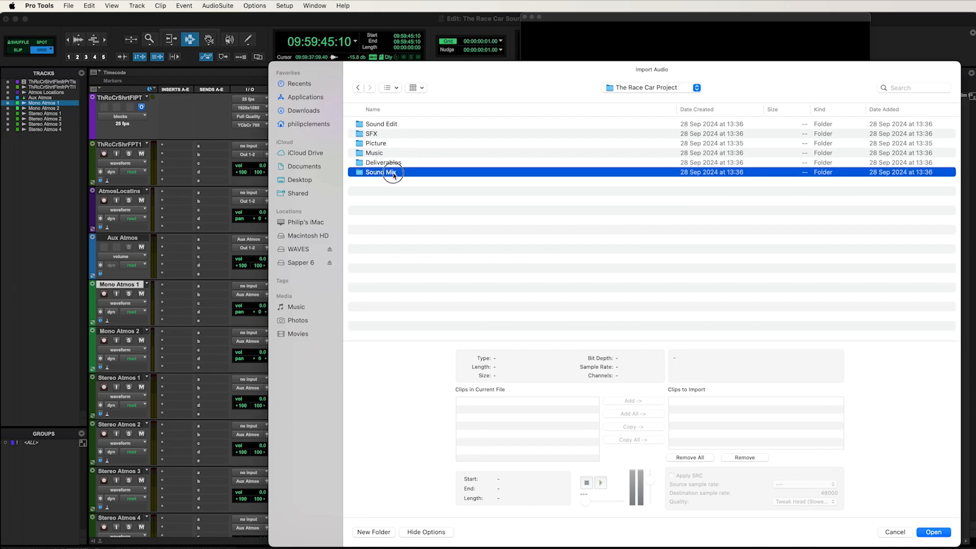
pyautogui.click(358, 87)
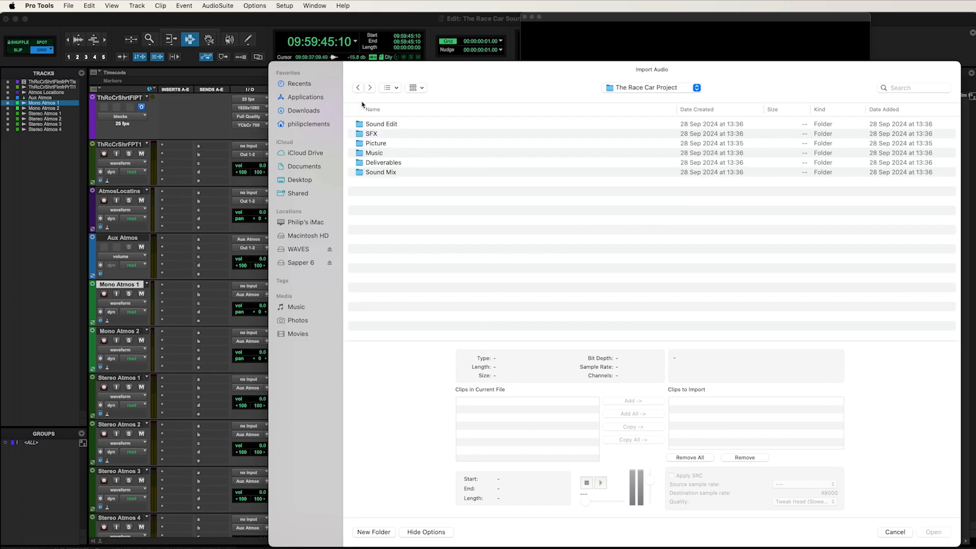
pyautogui.doubleClick(377, 135)
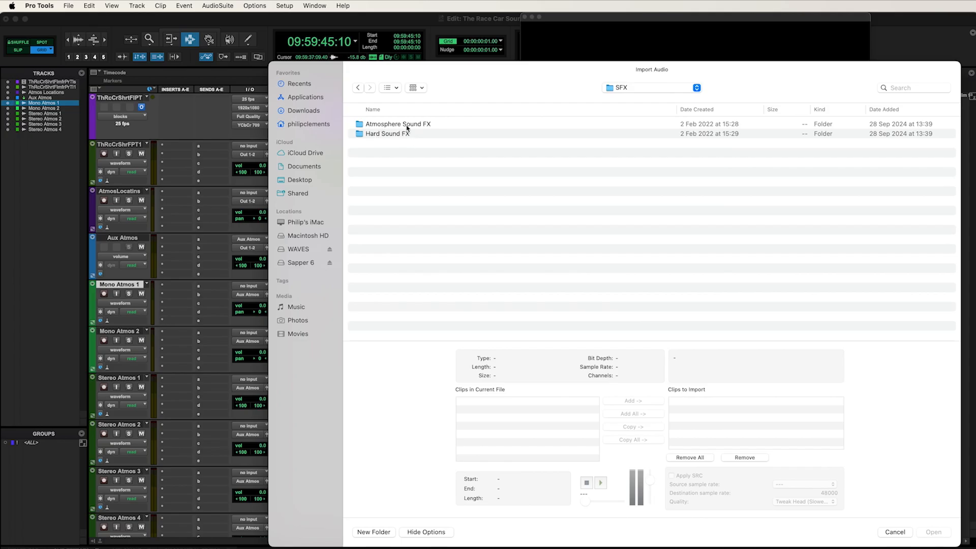
pyautogui.doubleClick(407, 125)
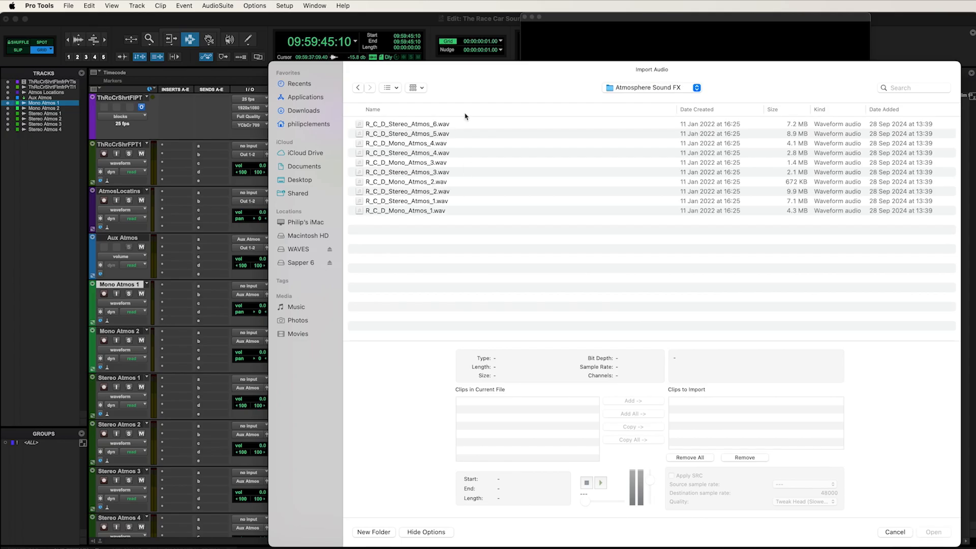
pyautogui.click(378, 111)
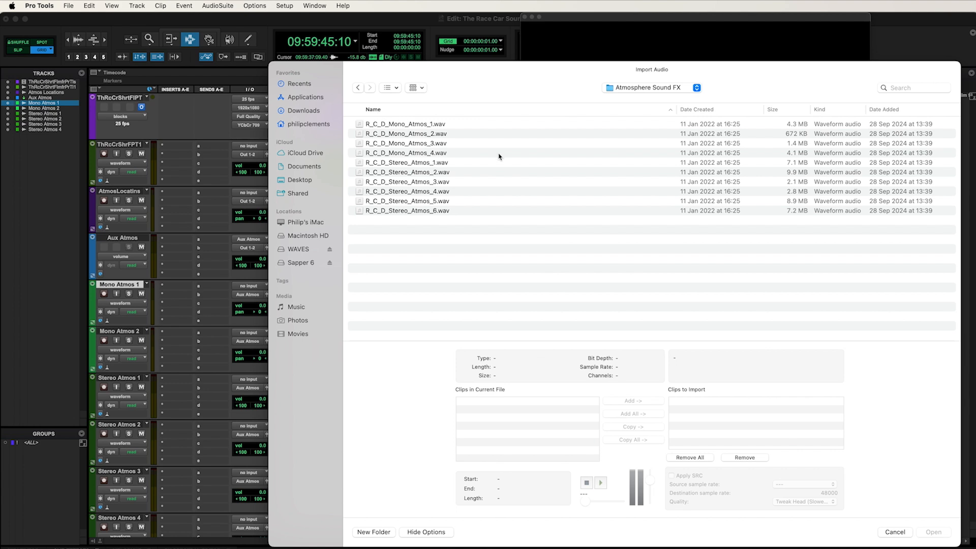
pyautogui.click(447, 127)
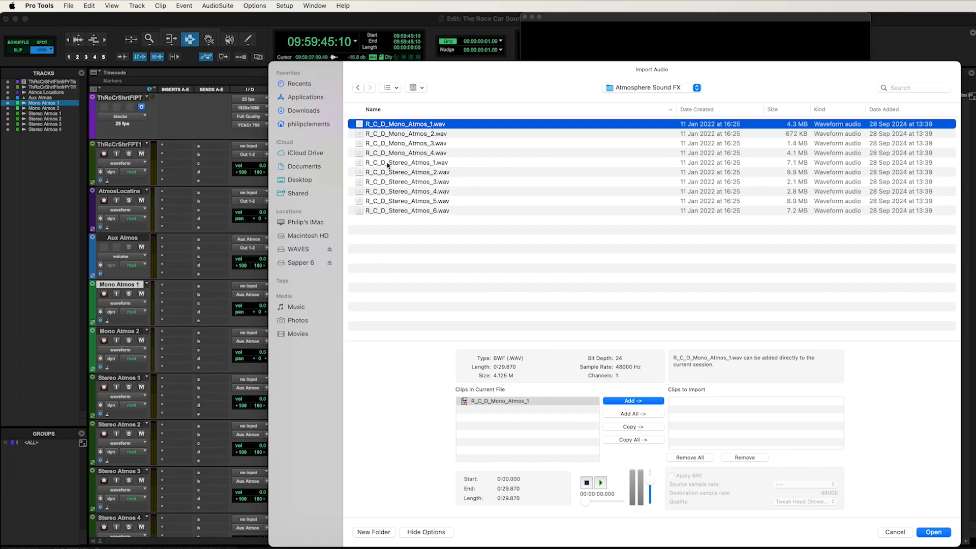
pyautogui.keyDown('shift'); pyautogui.click(426, 164); pyautogui.keyUp('shift')
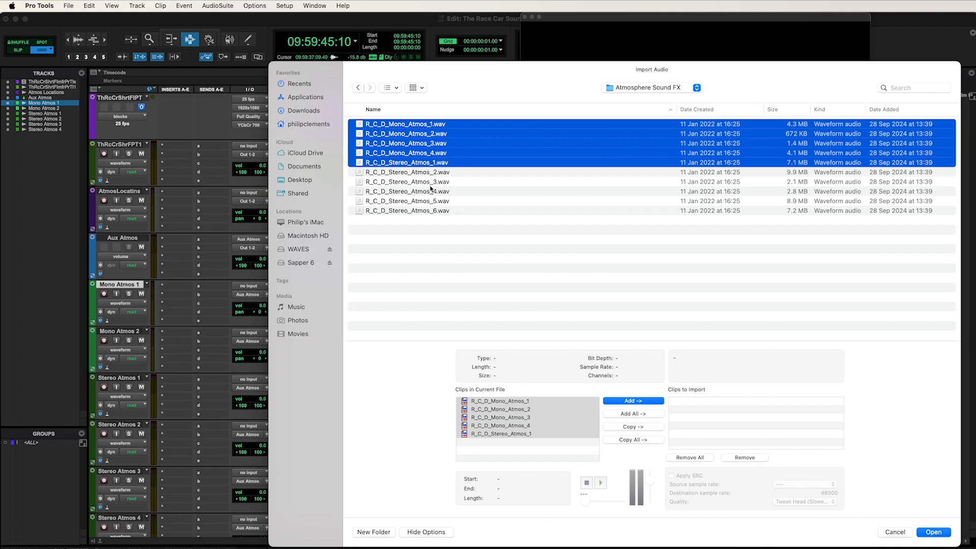
pyautogui.click(422, 182)
# - Queue R_C_D_Mono_Atmos_1, R_C_D_Stereo_Atmos_1 and R_C_D_Stereo_Atmos_2 for import as copies
pyautogui.click(418, 125)
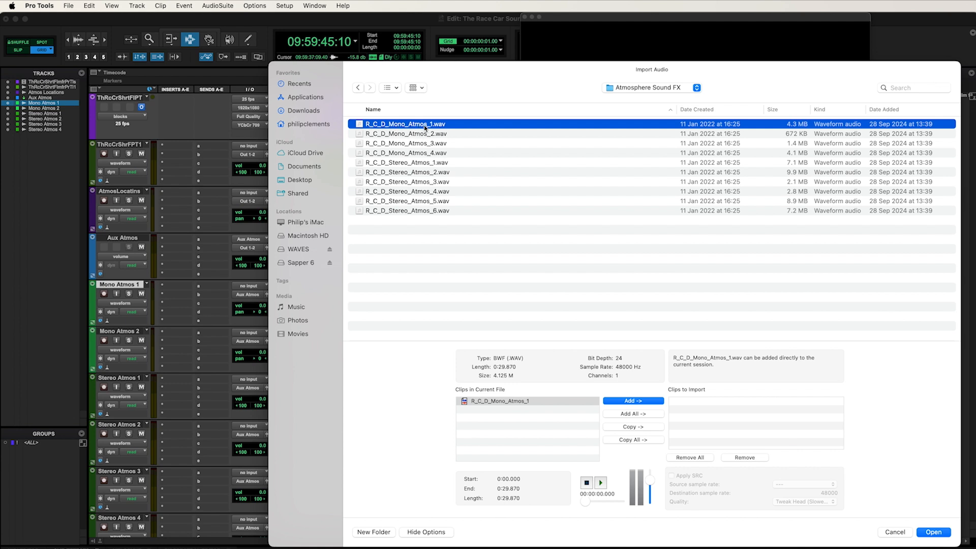
pyautogui.keyDown('super'); pyautogui.click(406, 163); pyautogui.keyUp('super')
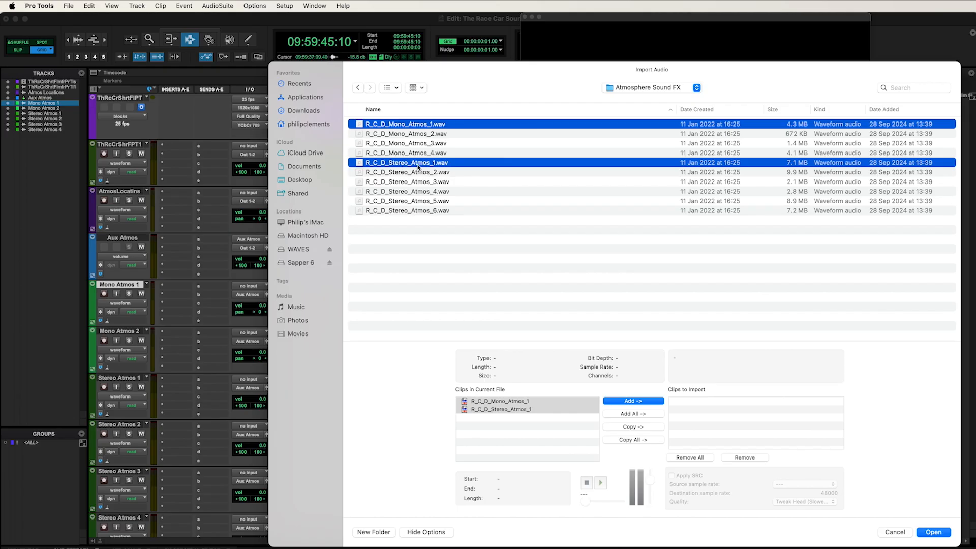
pyautogui.keyDown('super'); pyautogui.click(374, 173); pyautogui.keyUp('super')
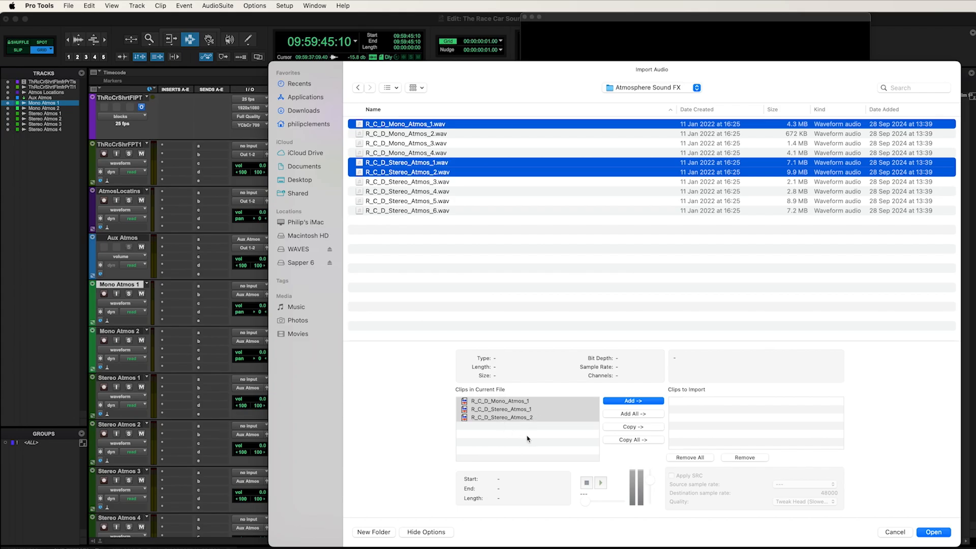
pyautogui.click(624, 428)
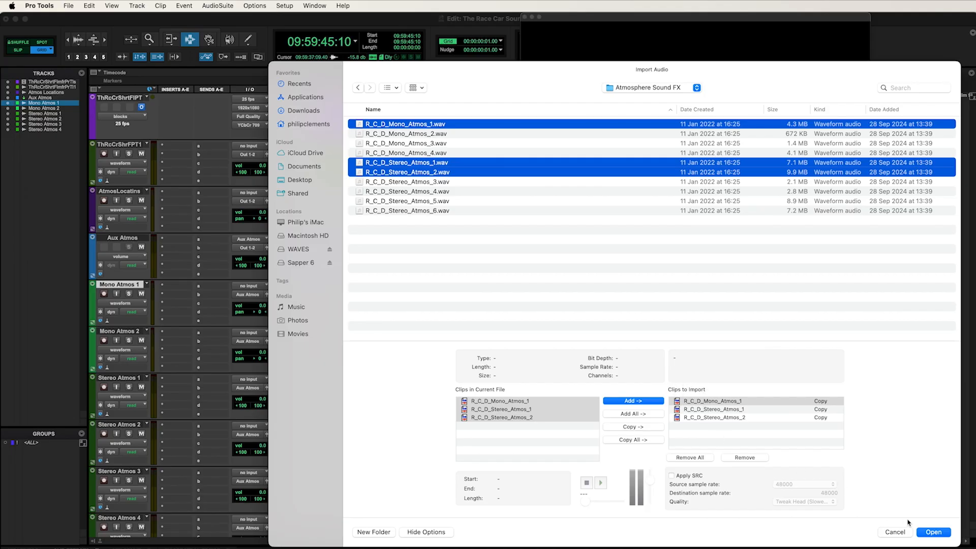
# - Import the queued clips, storing the copies in the Audio Files folder and sending them to the Clip List
pyautogui.click(932, 533)
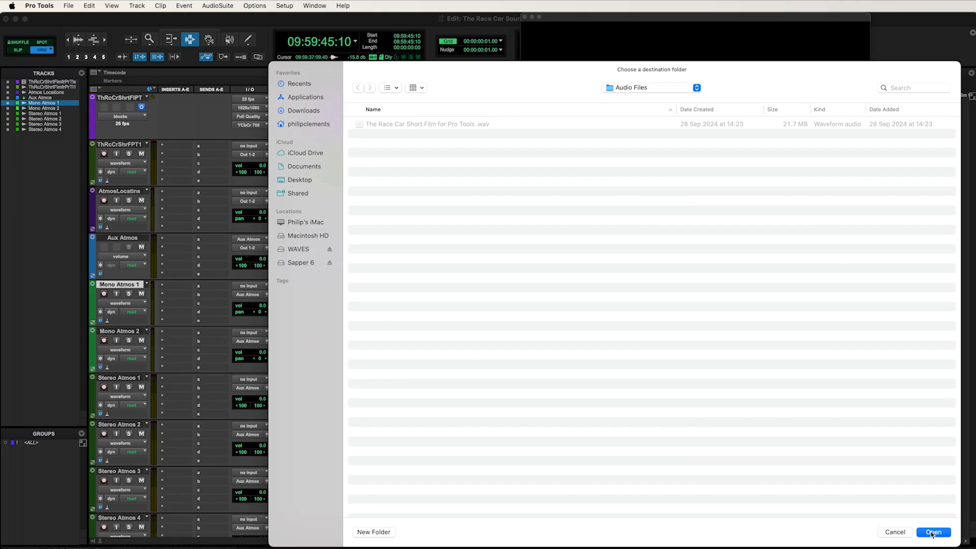
pyautogui.click(933, 533)
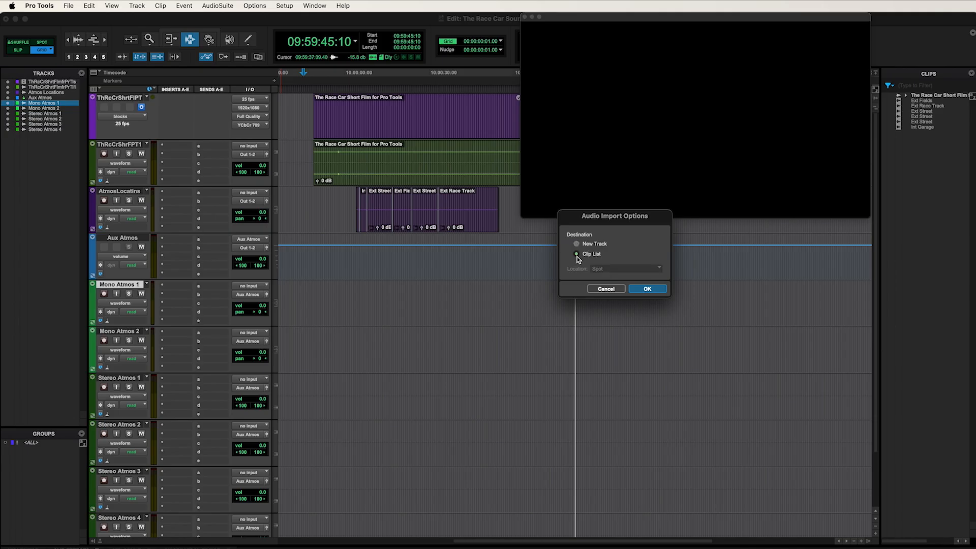
pyautogui.click(577, 254)
pyautogui.click(647, 290)
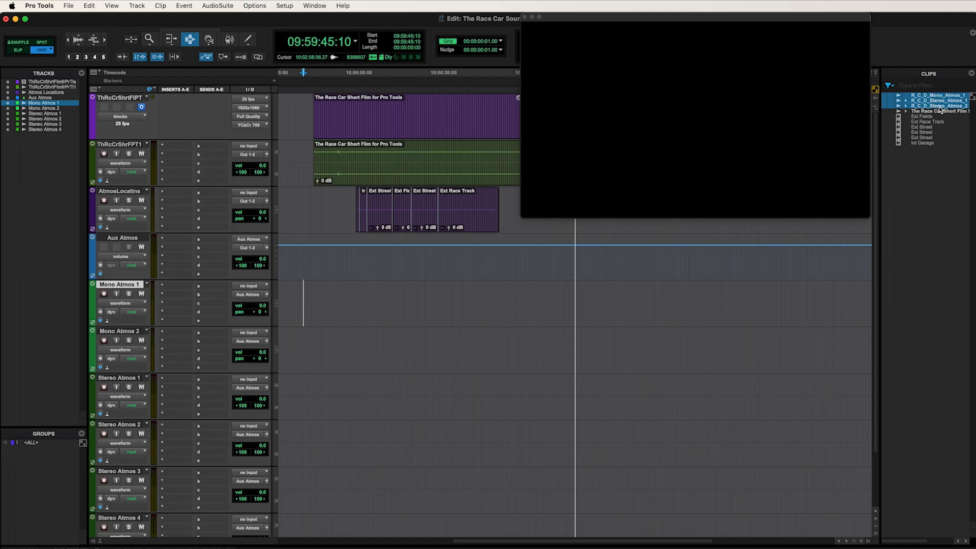
# - Expand R_C_D_Stereo_Atmos_1 in the clip list to view its channels, collapse it, and deselect the imported clips
pyautogui.click(906, 101)
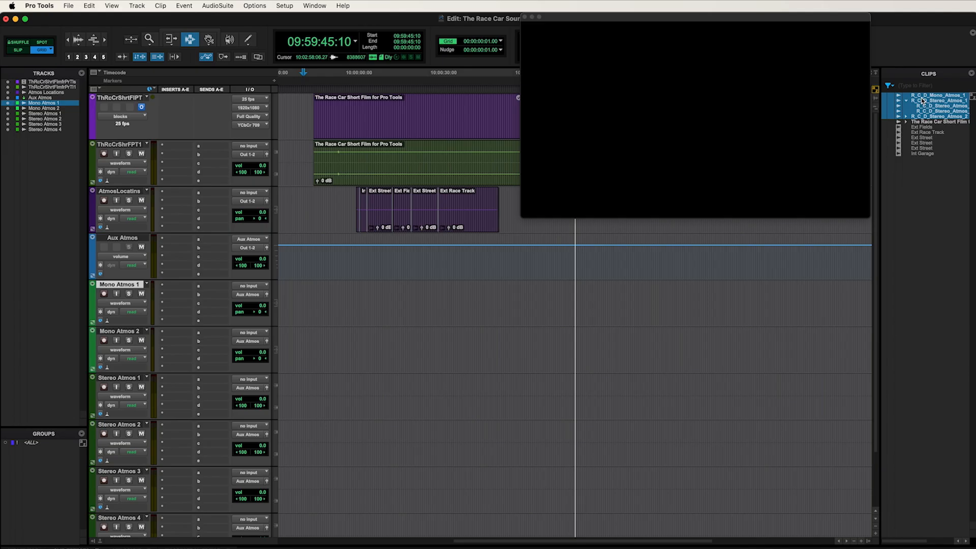
pyautogui.click(906, 101)
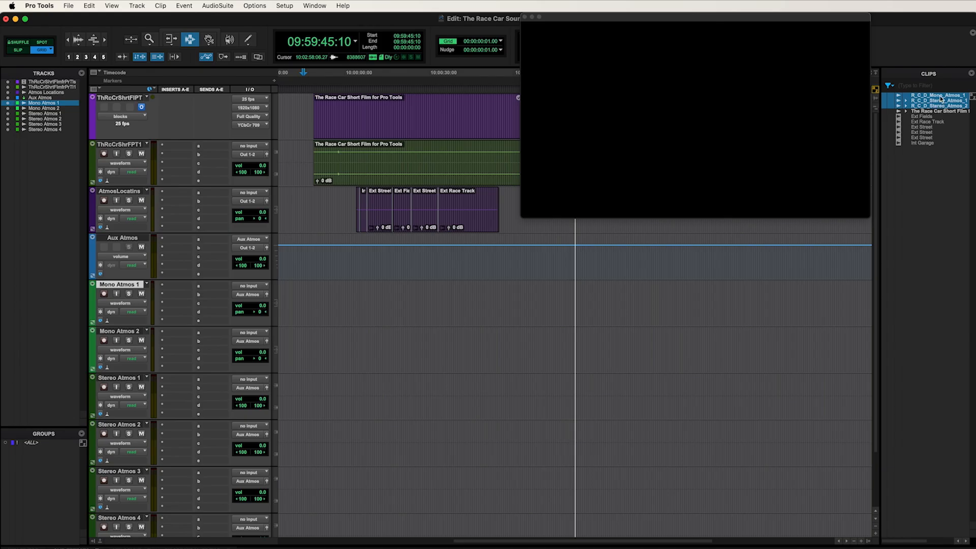
pyautogui.moveTo(936, 96); pyautogui.dragTo(927, 194)
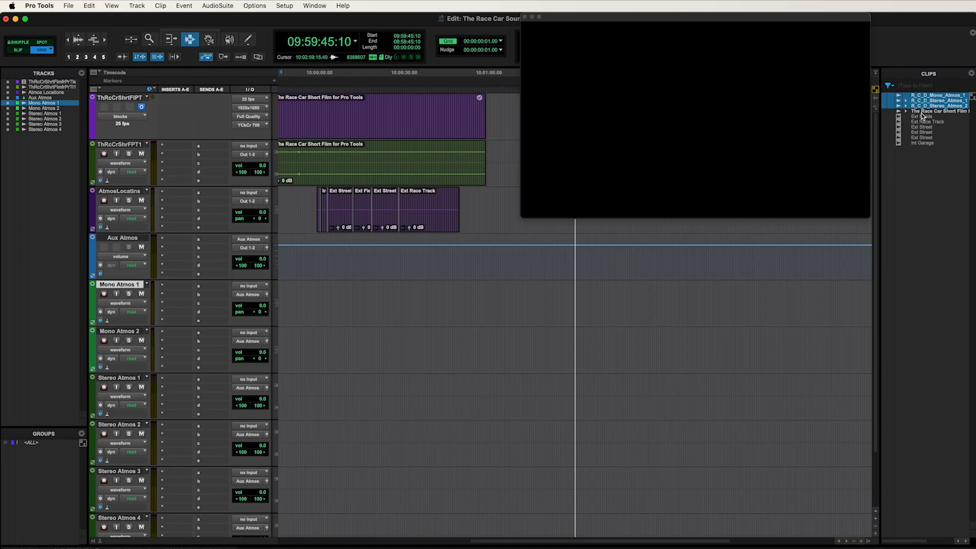
pyautogui.click(927, 178)
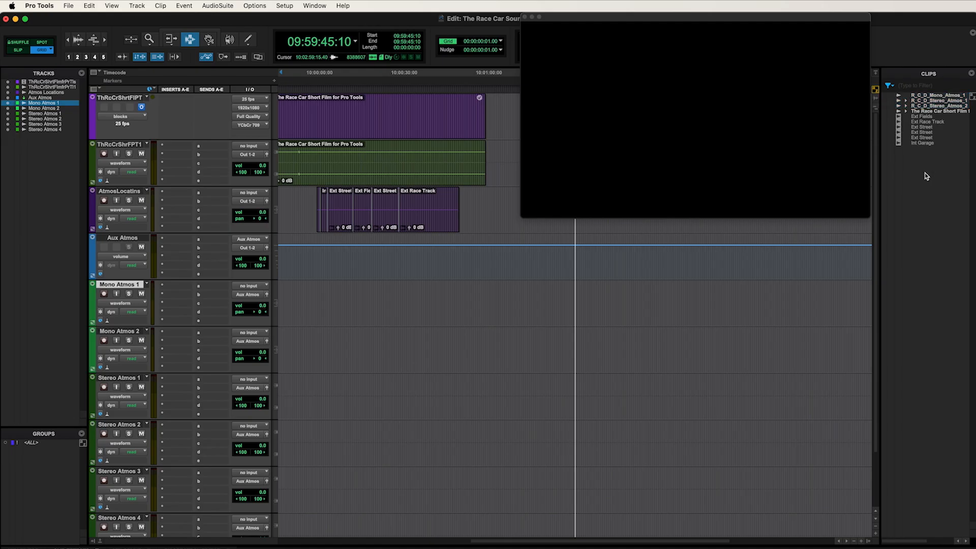
# - Place the R_C_D_Mono_Atmos_1 clip on the Mono Atmos 1 track, starting at 10:00:04:04
pyautogui.click(938, 96)
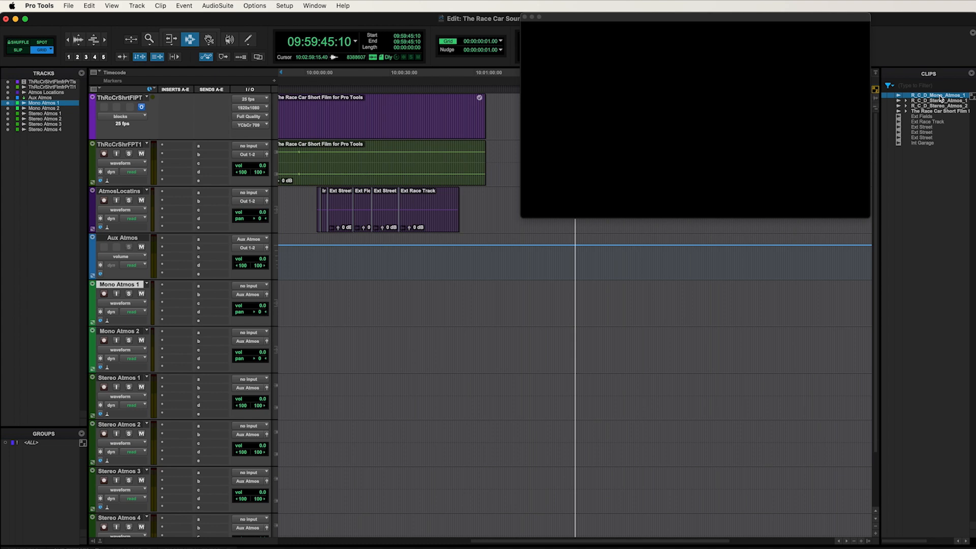
pyautogui.moveTo(941, 97); pyautogui.dragTo(317, 301)
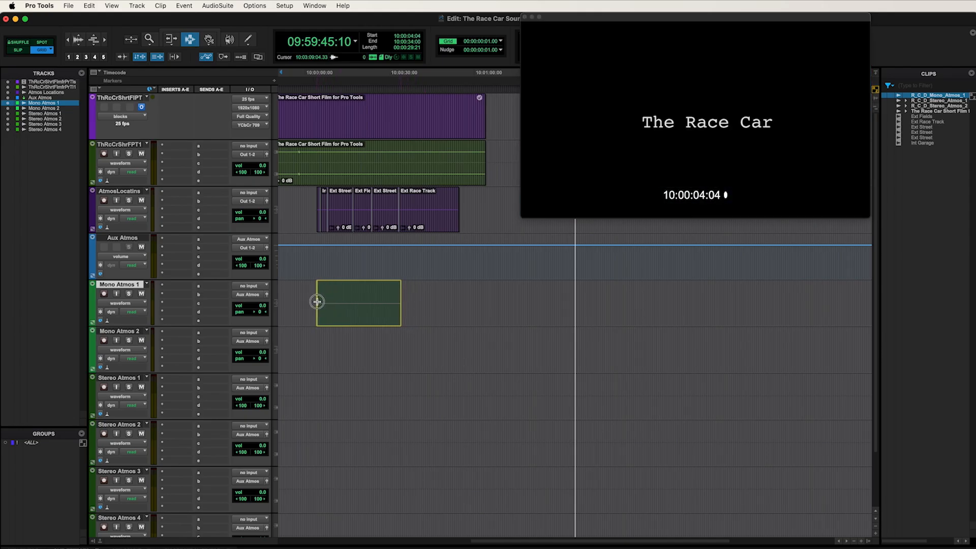
pyautogui.moveTo(317, 301); pyautogui.dragTo(317, 301)
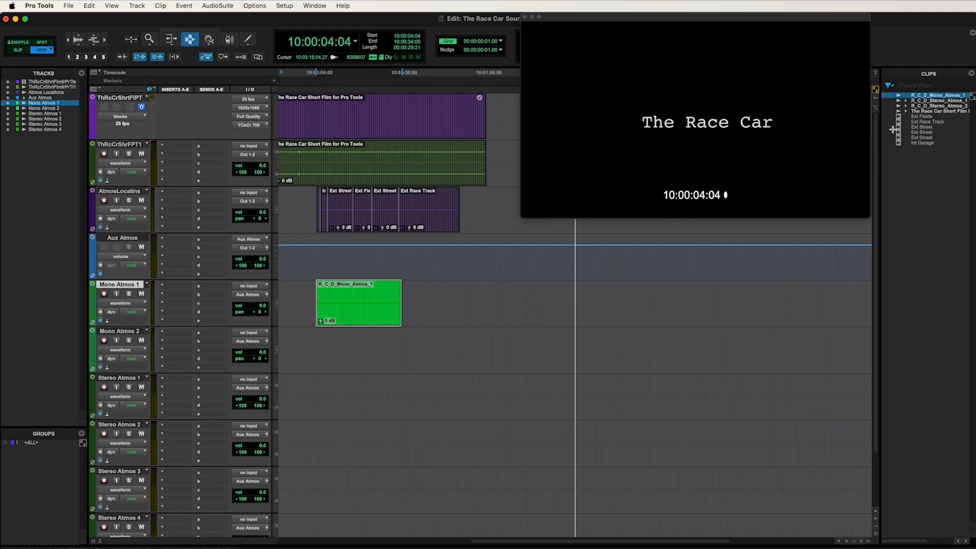
# - Place R_C_D_Stereo_Atmos_1 on the Stereo Atmos 1 track and R_C_D_Stereo_Atmos_2 on Stereo Atmos 2, both starting at 10:00:04:04
pyautogui.click(936, 100)
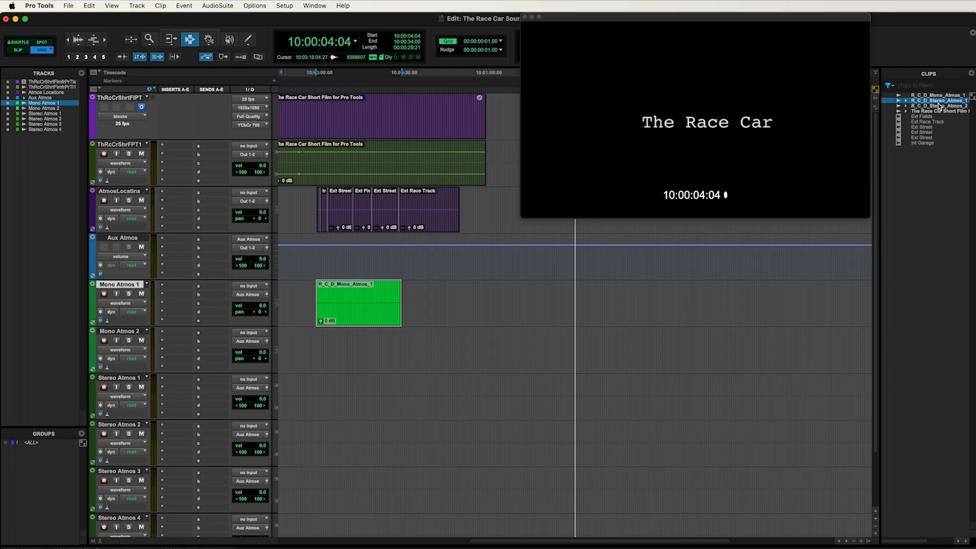
pyautogui.moveTo(941, 104); pyautogui.dragTo(520, 309)
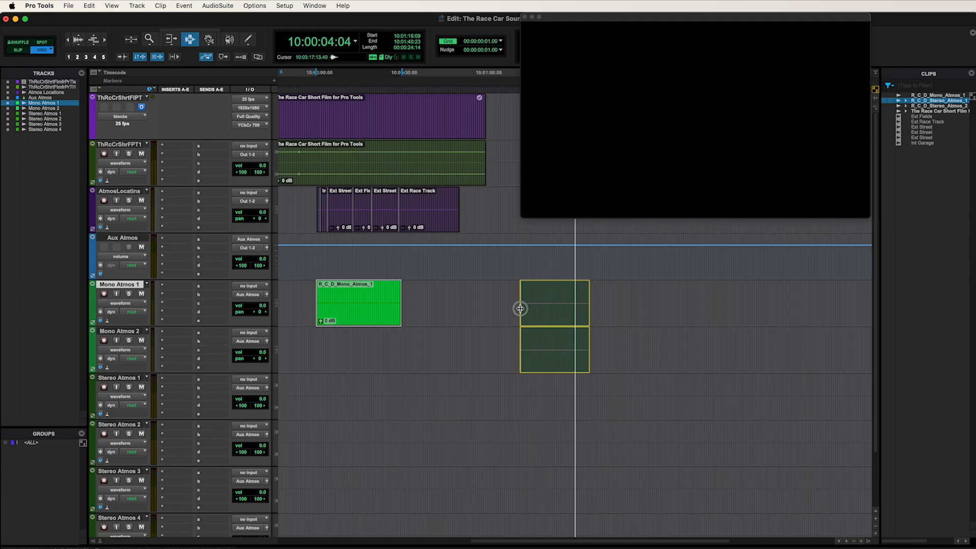
pyautogui.moveTo(520, 308); pyautogui.dragTo(316, 400)
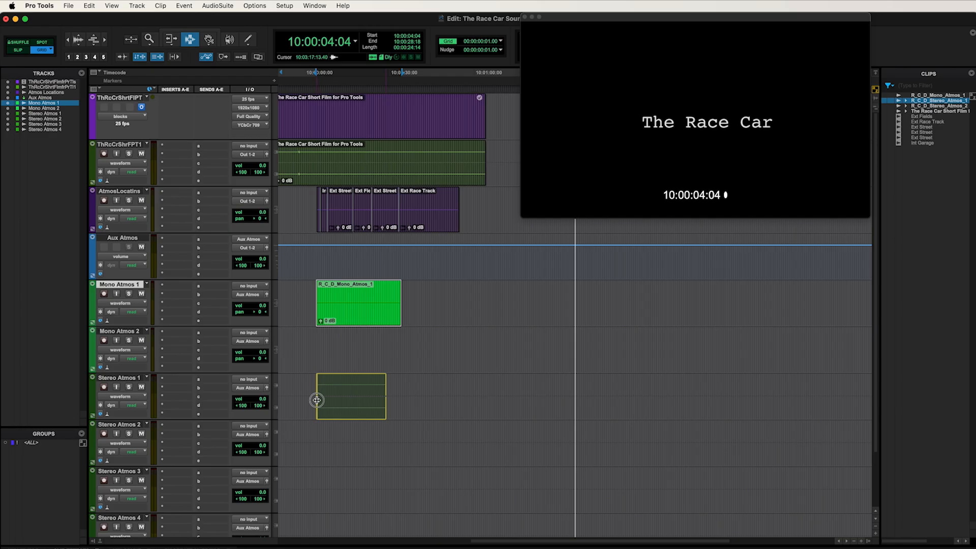
pyautogui.moveTo(317, 400); pyautogui.dragTo(317, 402)
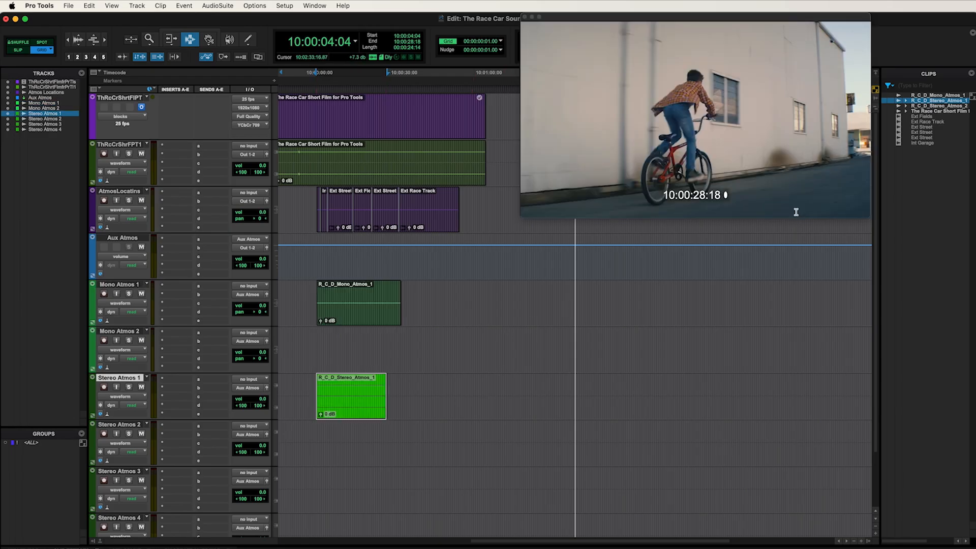
pyautogui.click(940, 106)
pyautogui.moveTo(945, 111); pyautogui.dragTo(317, 437)
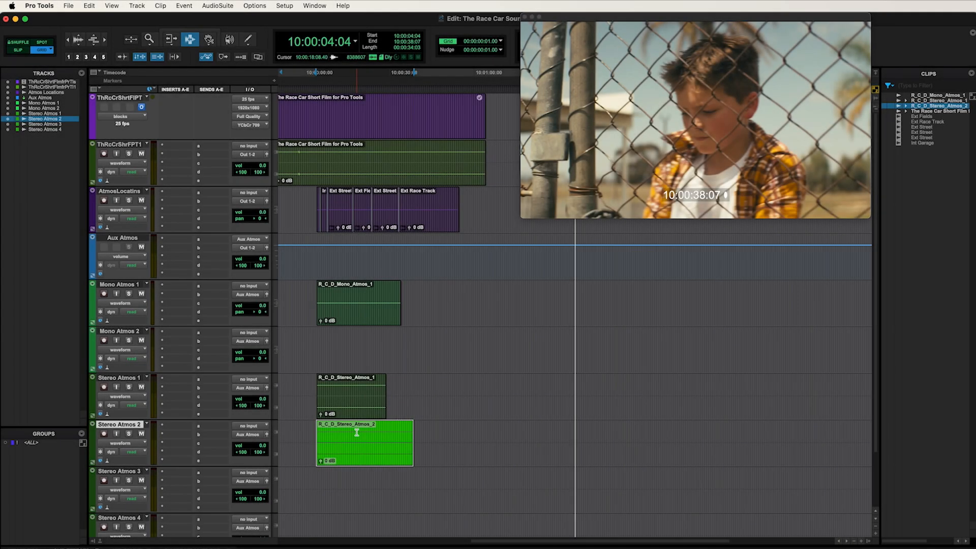
# - Separate the Mono Atmos 1 clip at the start and end of the first Ext Street location clip
pyautogui.click(359, 402)
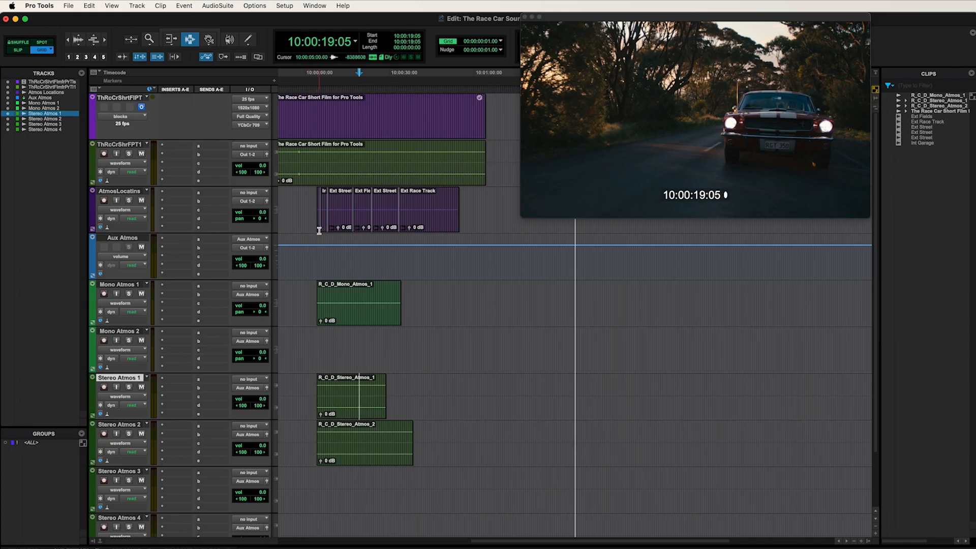
pyautogui.click(321, 228)
pyautogui.press('super+bracketright')
pyautogui.press('super+bracketright')
pyautogui.hscroll(10, 478, 257)
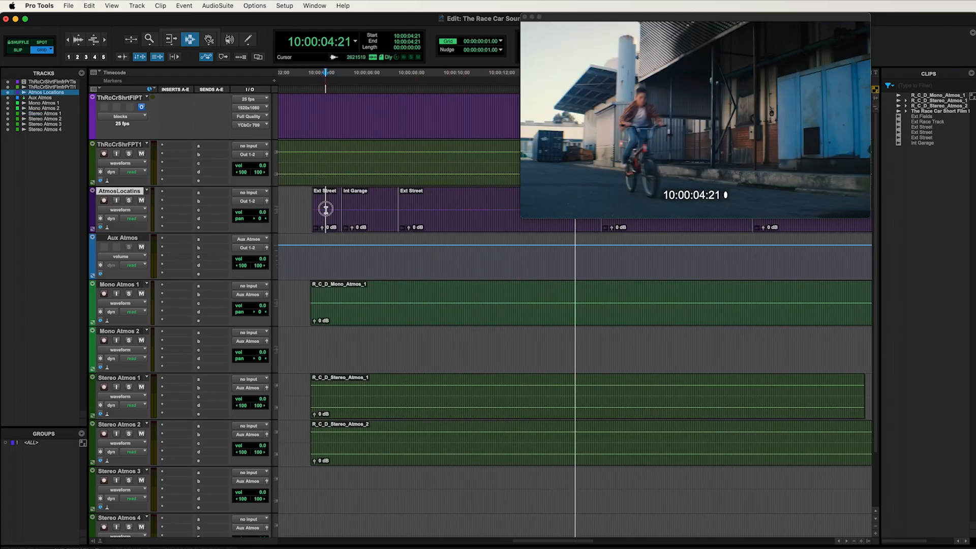
pyautogui.doubleClick(325, 210)
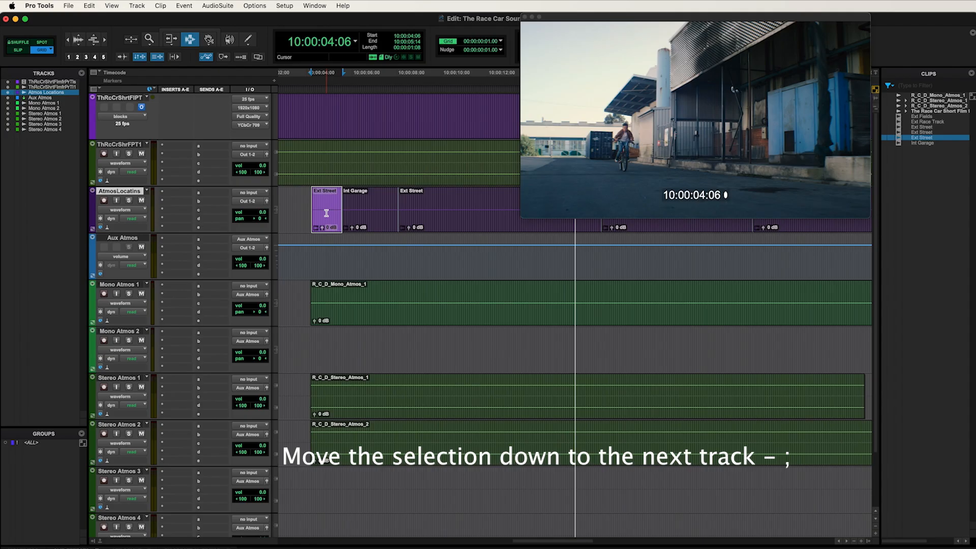
pyautogui.press(';')
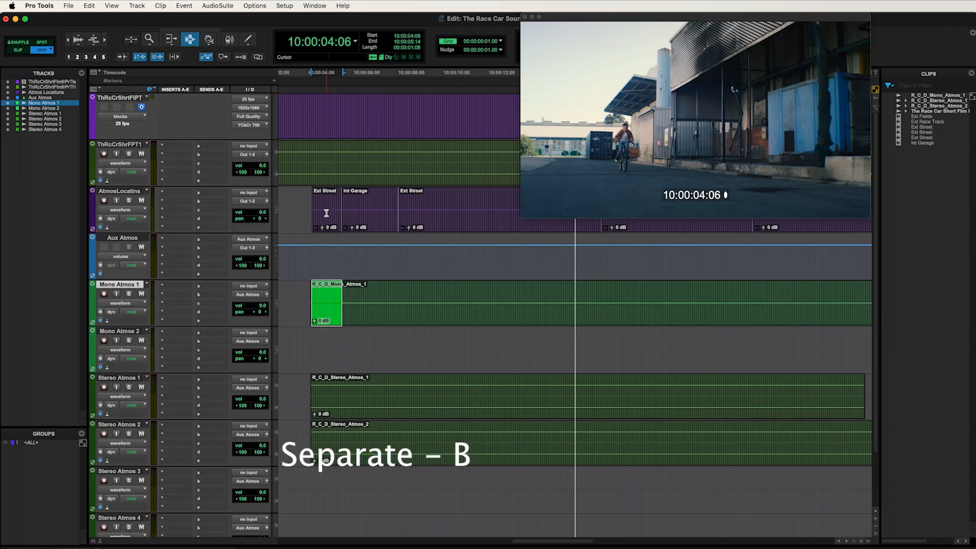
pyautogui.press('b')
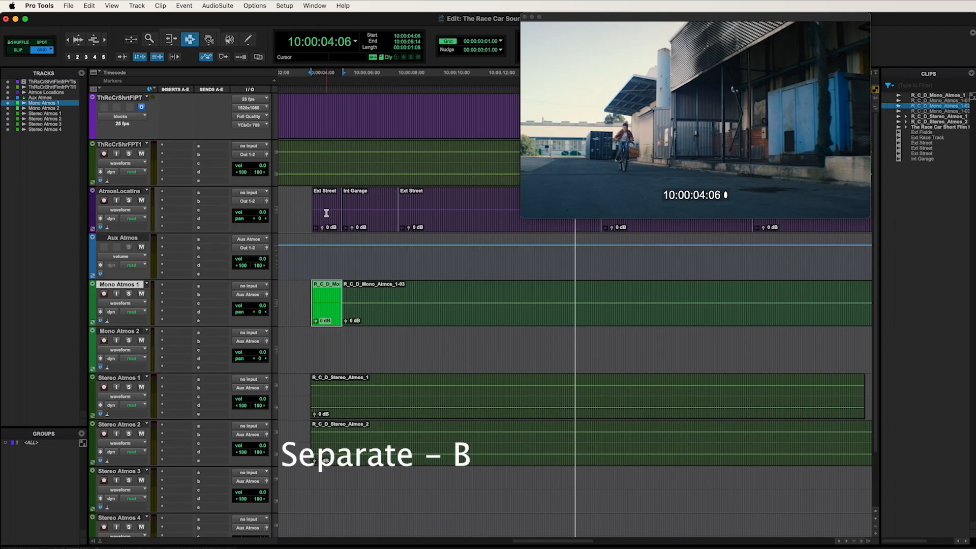
# - Examine the cut points at both ends of the separated clip on Mono Atmos 1, and reselect that clip
pyautogui.press('t')
pyautogui.press('t')
pyautogui.press('t')
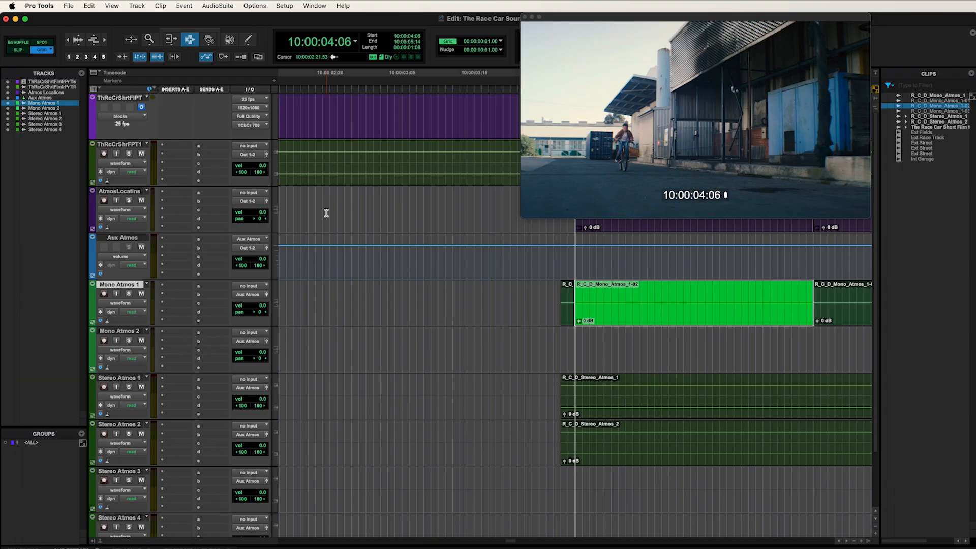
pyautogui.click(575, 285)
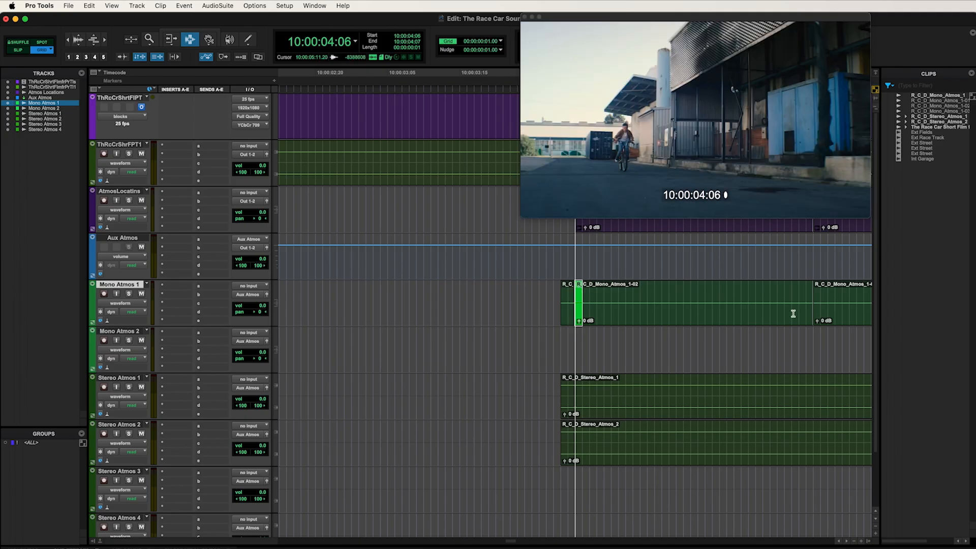
pyautogui.click(808, 293)
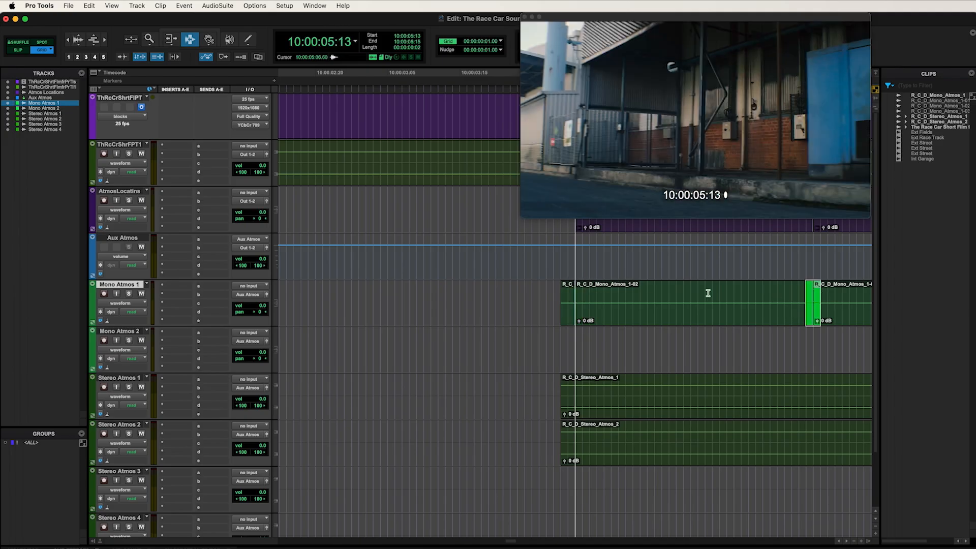
pyautogui.click(656, 292)
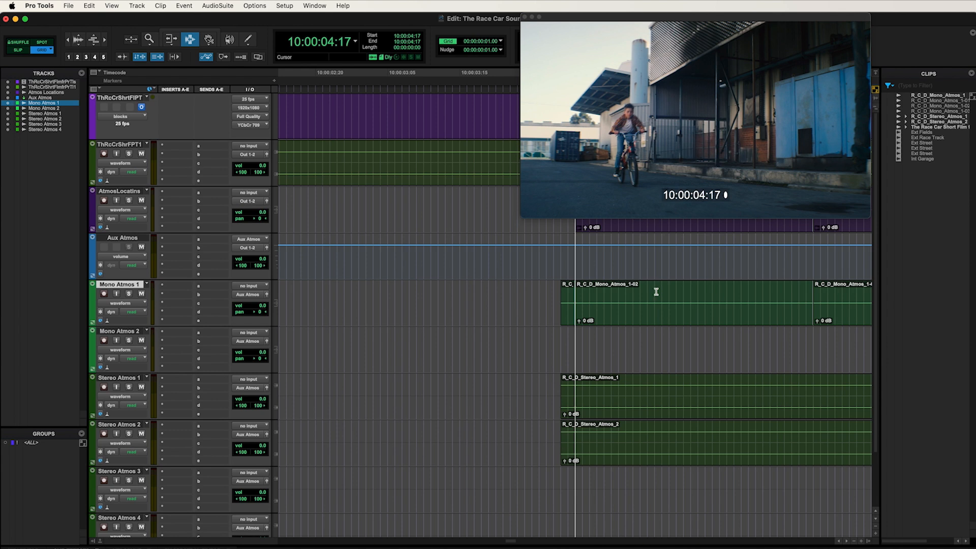
pyautogui.click(649, 295)
pyautogui.doubleClick(650, 304)
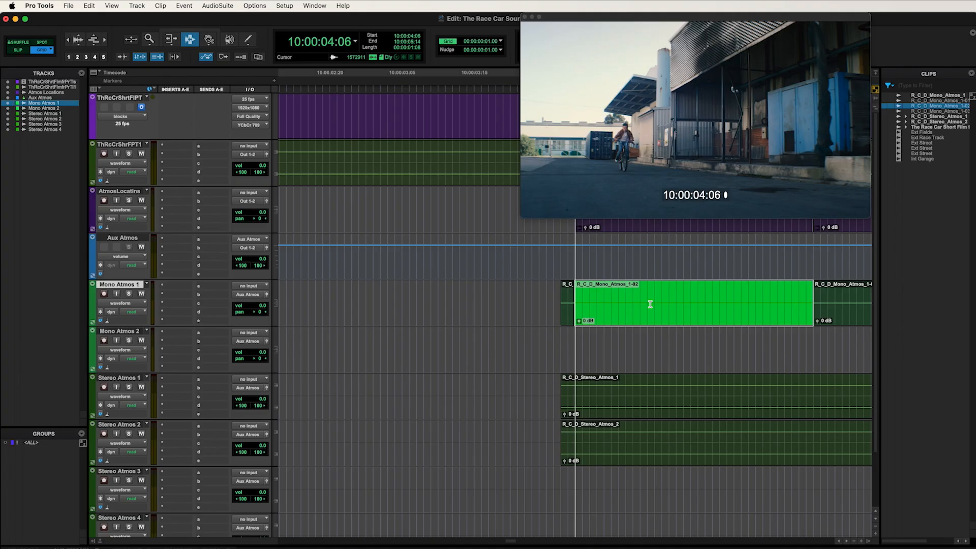
# - Move the edit selection between the atmos locations track and Mono Atmos 2, and return it to Mono Atmos 1
pyautogui.press('p')
pyautogui.press('p')
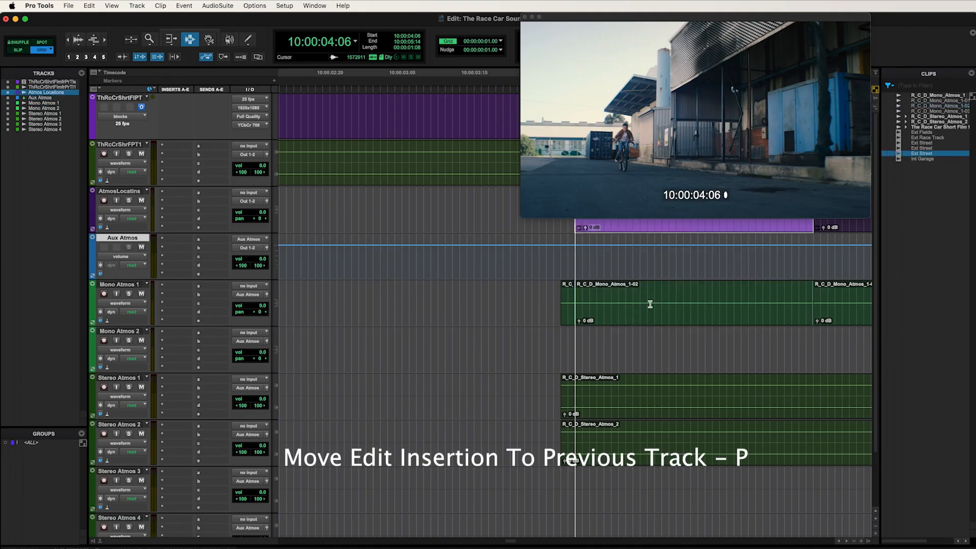
pyautogui.press(';')
pyautogui.press(';')
pyautogui.press(';')
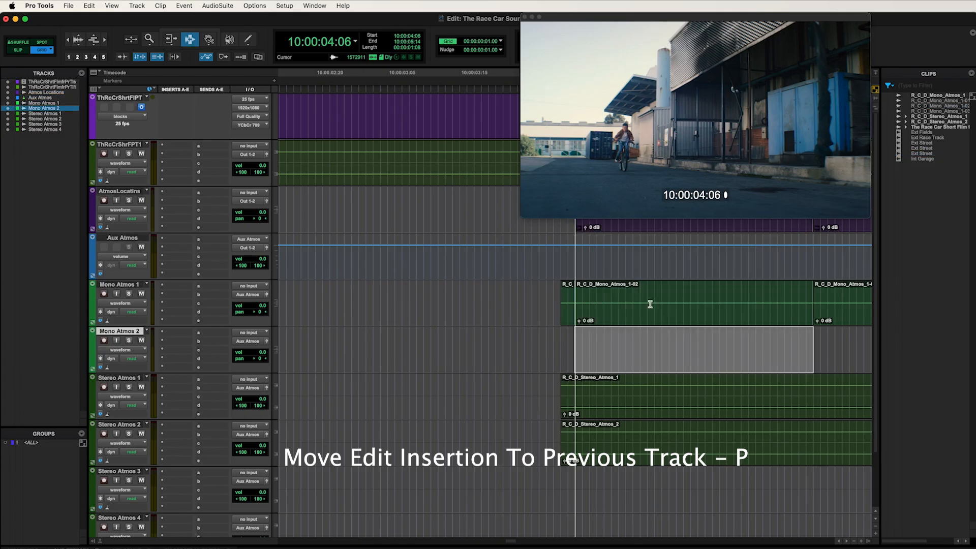
pyautogui.press('p')
pyautogui.press('p')
pyautogui.press('p')
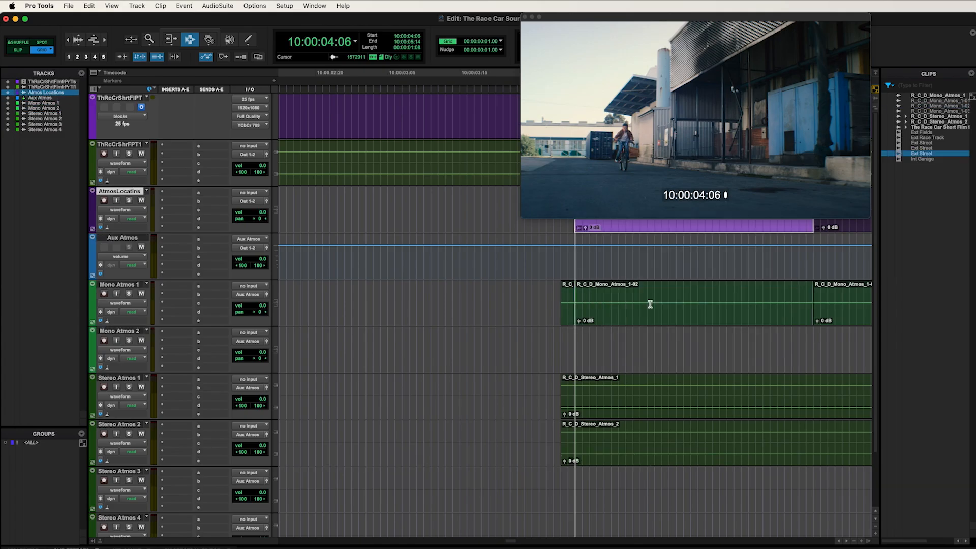
pyautogui.press(';')
pyautogui.press(';')
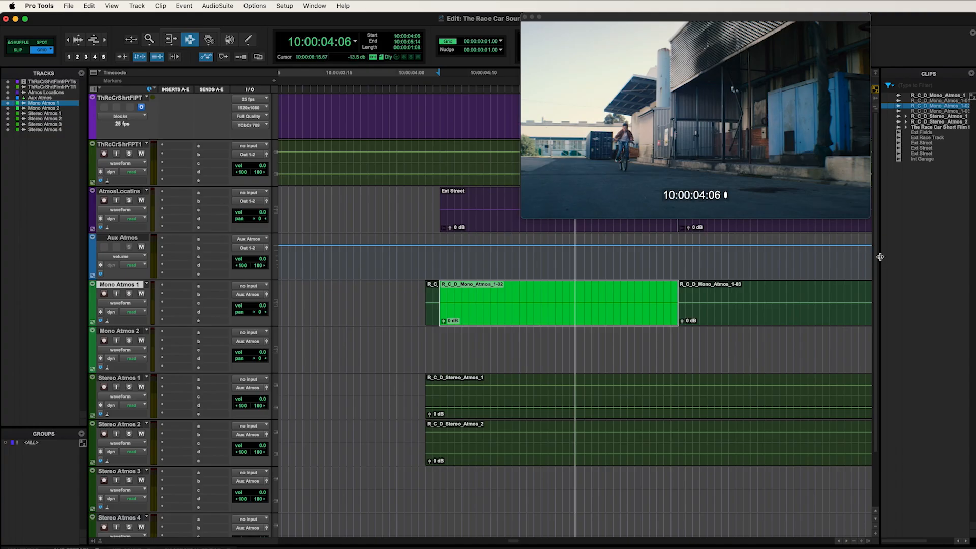
# - Widen the clip list to show full names, and compare the whole-file mono and stereo atmos clips in it
pyautogui.moveTo(879, 255); pyautogui.dragTo(855, 257)
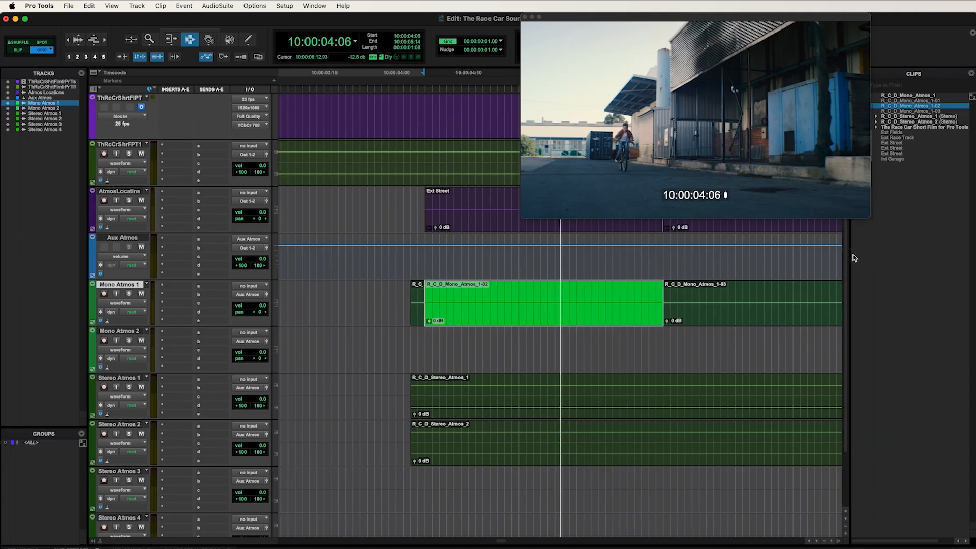
pyautogui.click(922, 117)
pyautogui.click(922, 122)
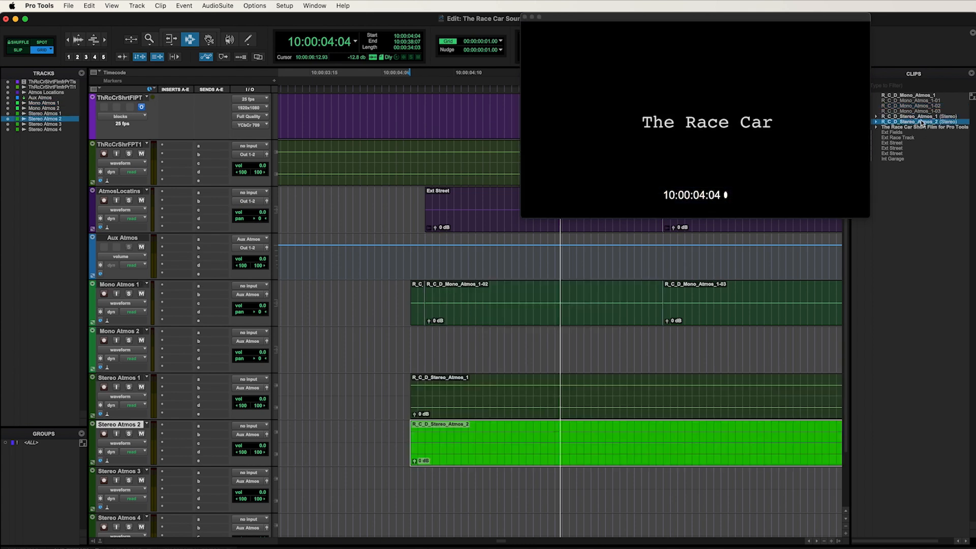
pyautogui.click(921, 95)
pyautogui.click(922, 117)
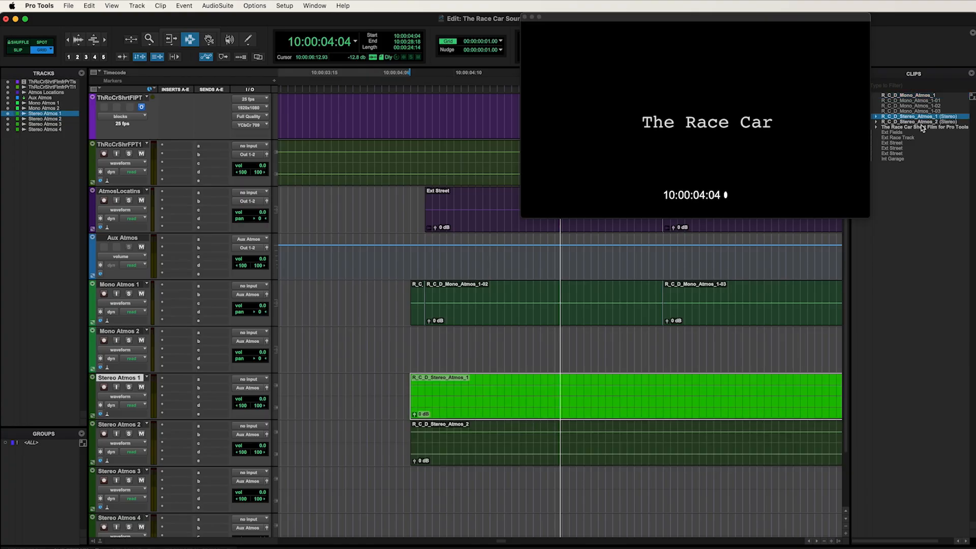
pyautogui.click(915, 96)
pyautogui.click(922, 123)
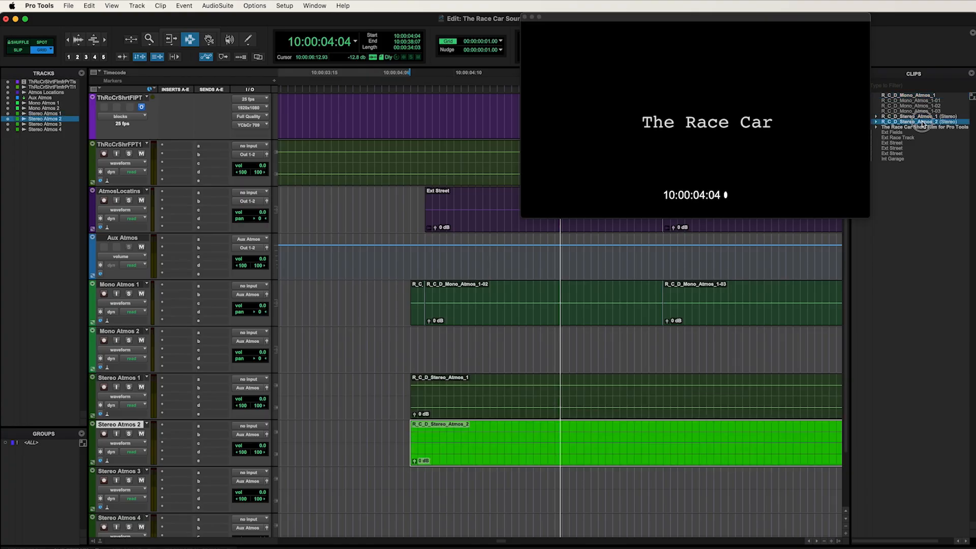
pyautogui.click(922, 118)
pyautogui.click(922, 122)
pyautogui.click(923, 117)
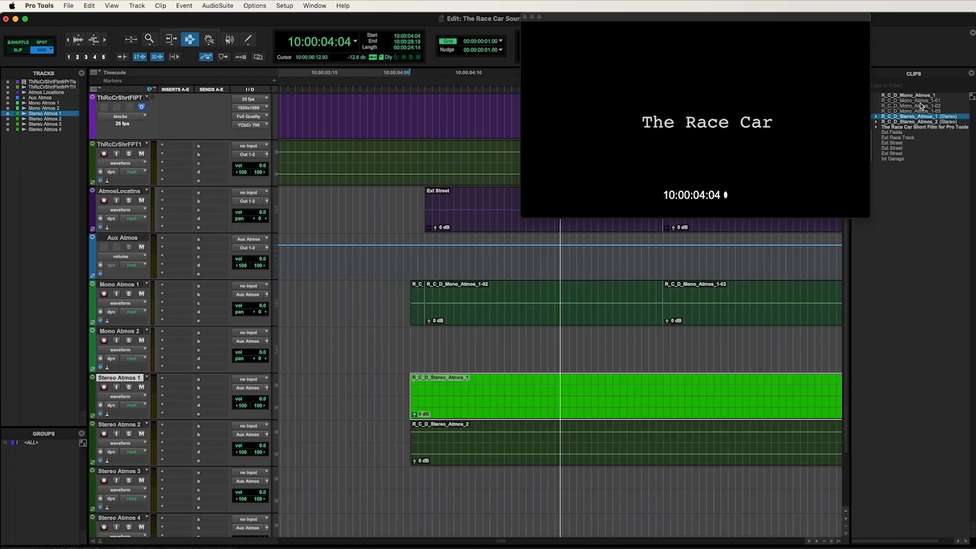
# - Check which timeline sections match R_C_D_Mono_Atmos_1 and its subclips -01, -02 and -03 in the clip list
pyautogui.click(921, 96)
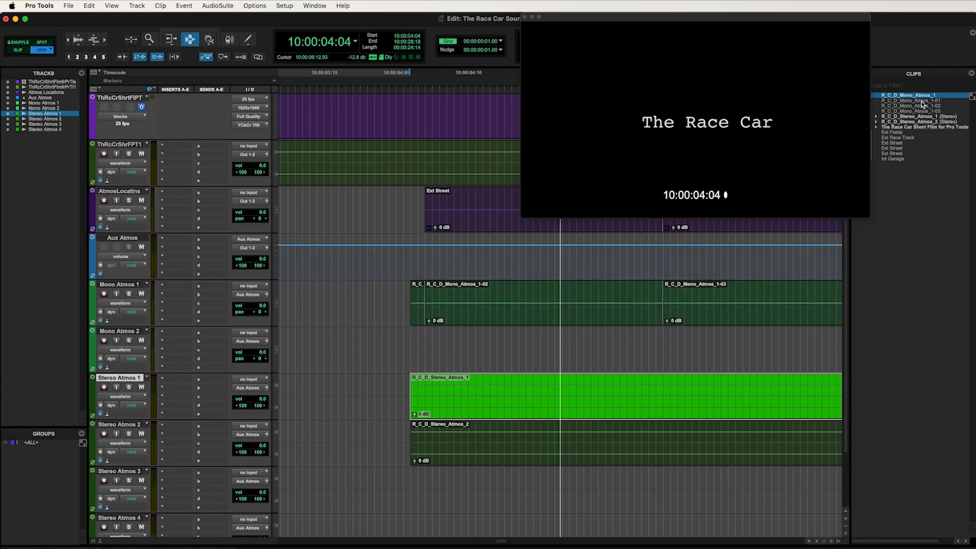
pyautogui.click(922, 100)
pyautogui.click(923, 105)
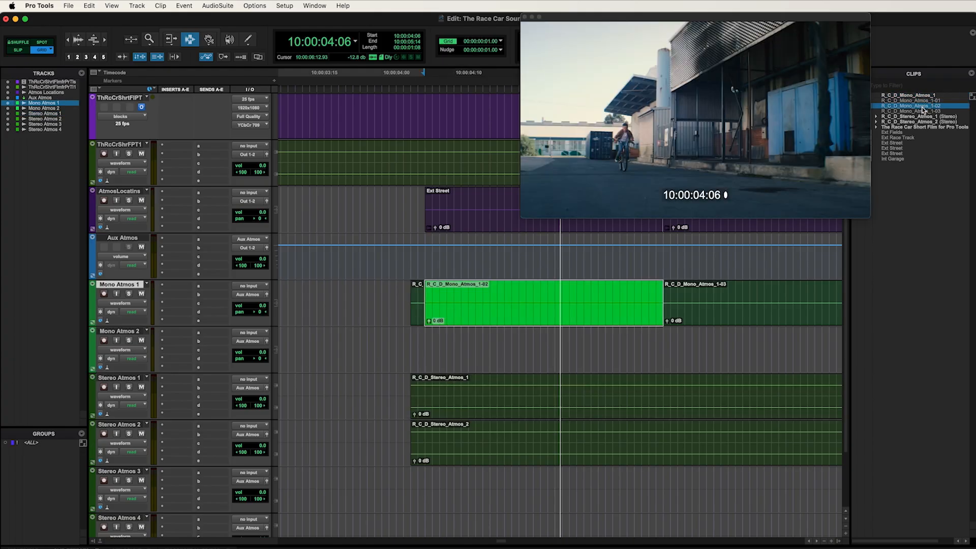
pyautogui.click(922, 110)
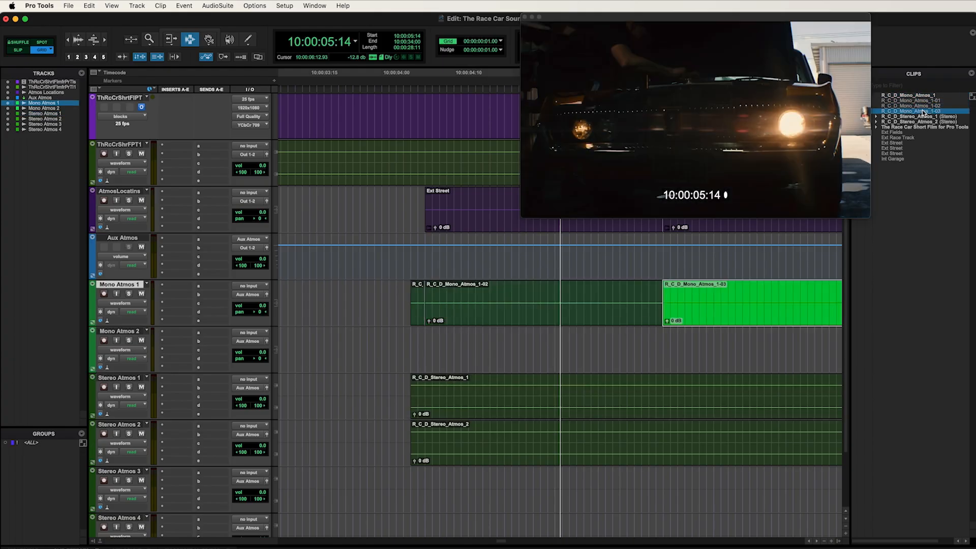
pyautogui.click(924, 105)
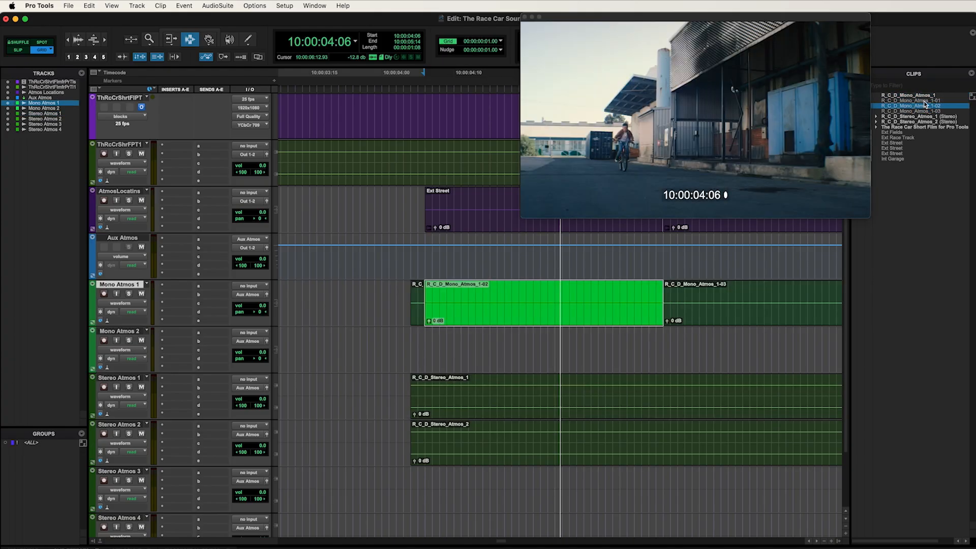
pyautogui.click(926, 101)
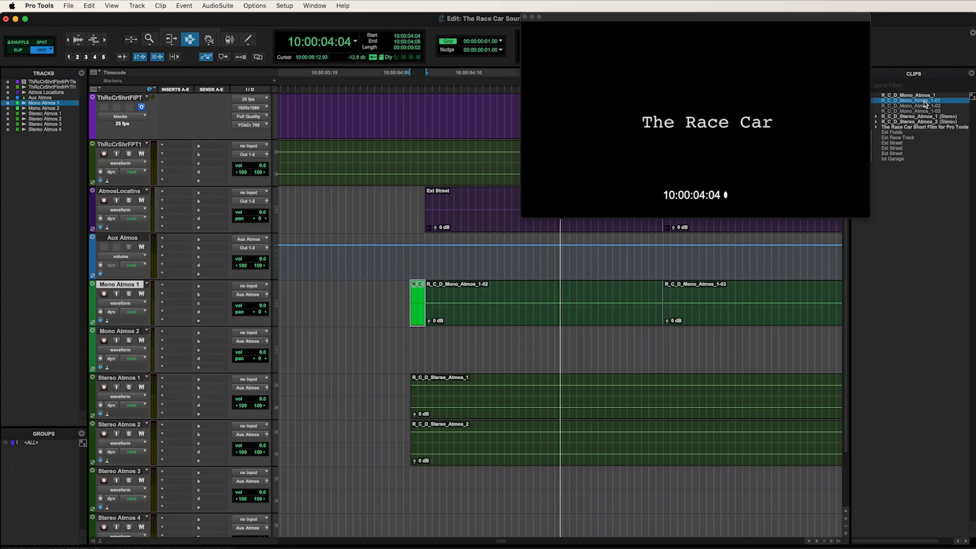
# - Place another instance of the whole-file R_C_D_Mono_Atmos_1 clip on Mono Atmos 2, starting just before the first Ext Street location
pyautogui.hscroll(1, 625, 300)
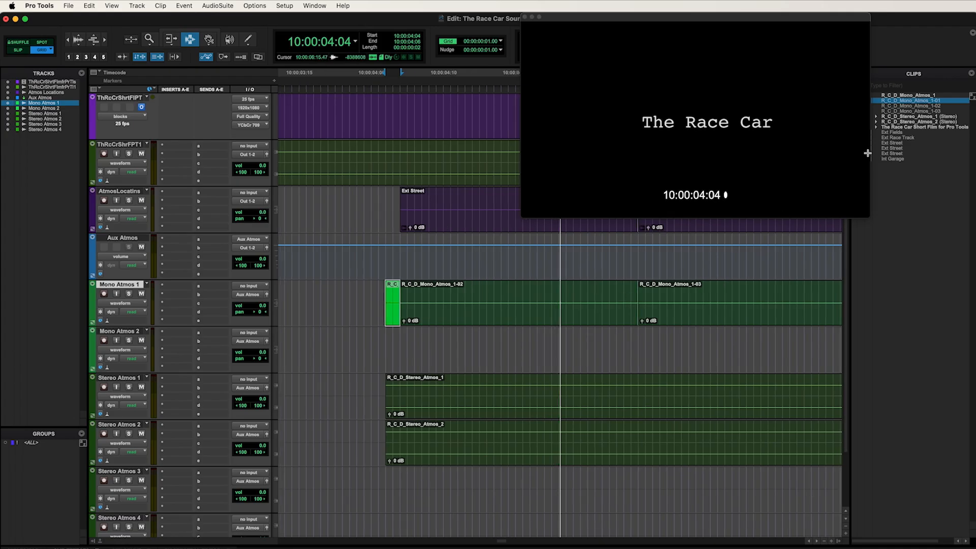
pyautogui.click(916, 97)
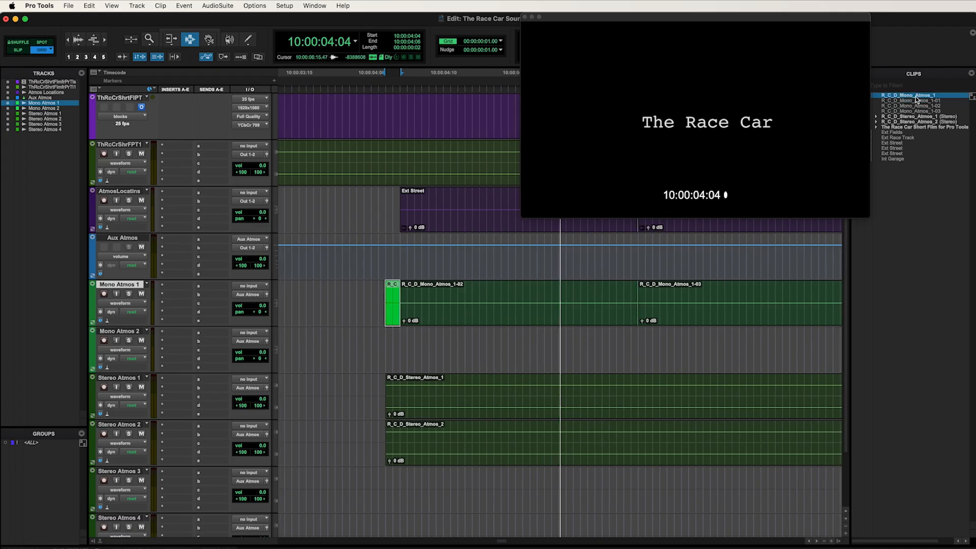
pyautogui.moveTo(917, 97); pyautogui.dragTo(417, 354)
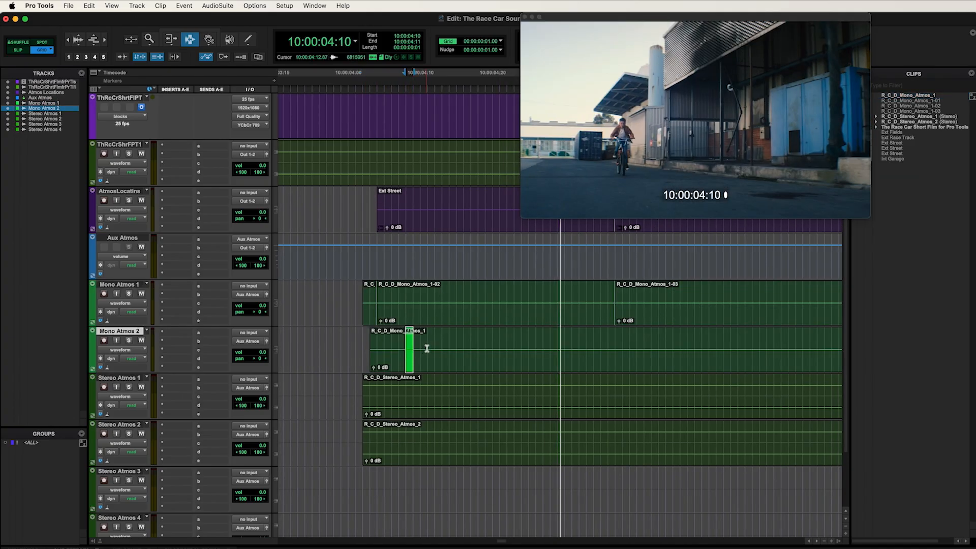
# - Examine the whole-file R_C_D_Mono_Atmos_1 clip along its full length on Mono Atmos 2, and undo its placement
pyautogui.press('super+bracketleft')
pyautogui.press('super+bracketleft')
pyautogui.hscroll(5, 551, 348)
pyautogui.press('super+bracketleft')
pyautogui.press('super+bracketleft')
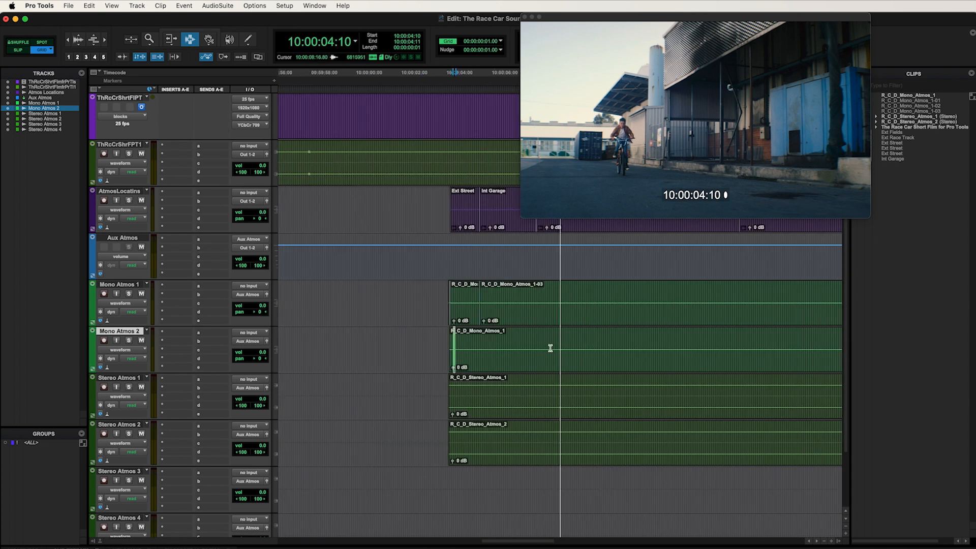
pyautogui.hscroll(3, 550, 348)
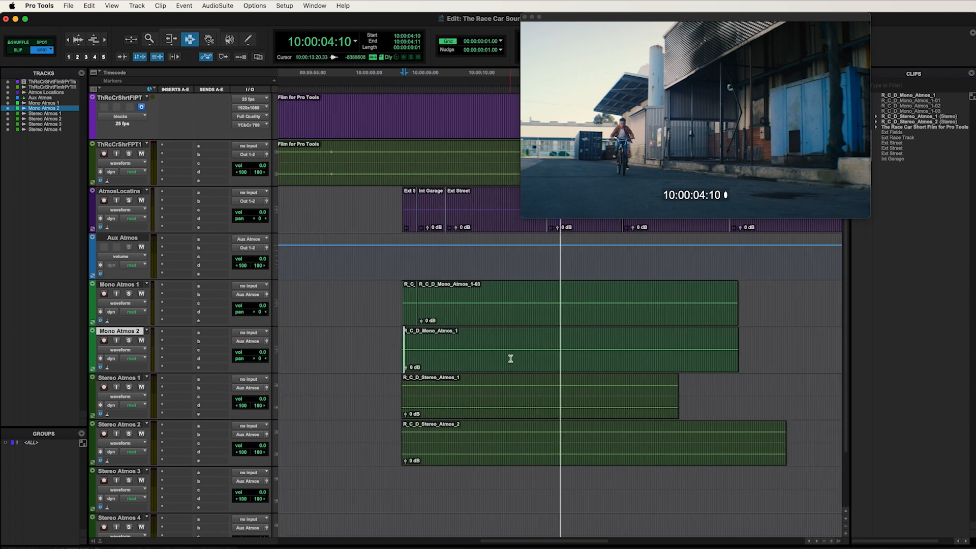
pyautogui.click(510, 354)
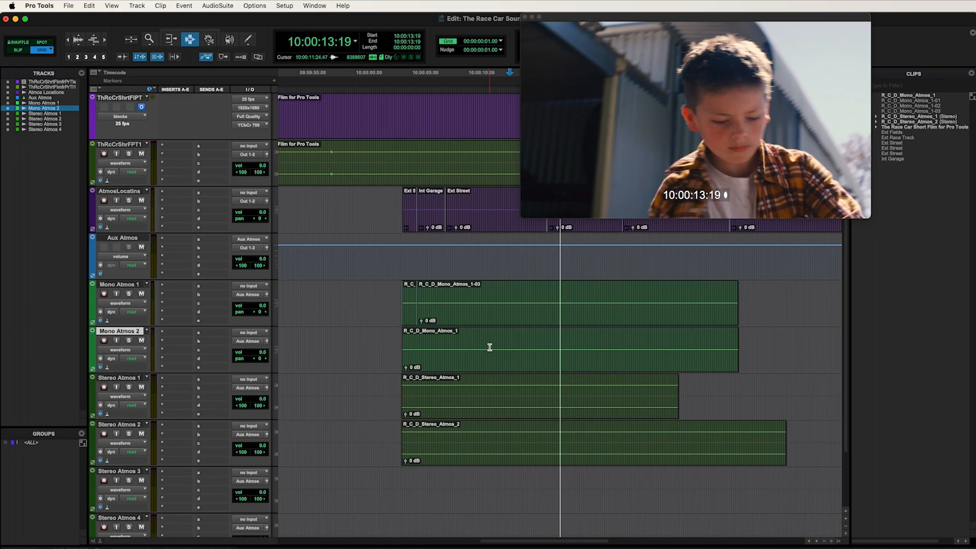
pyautogui.press('super+z')
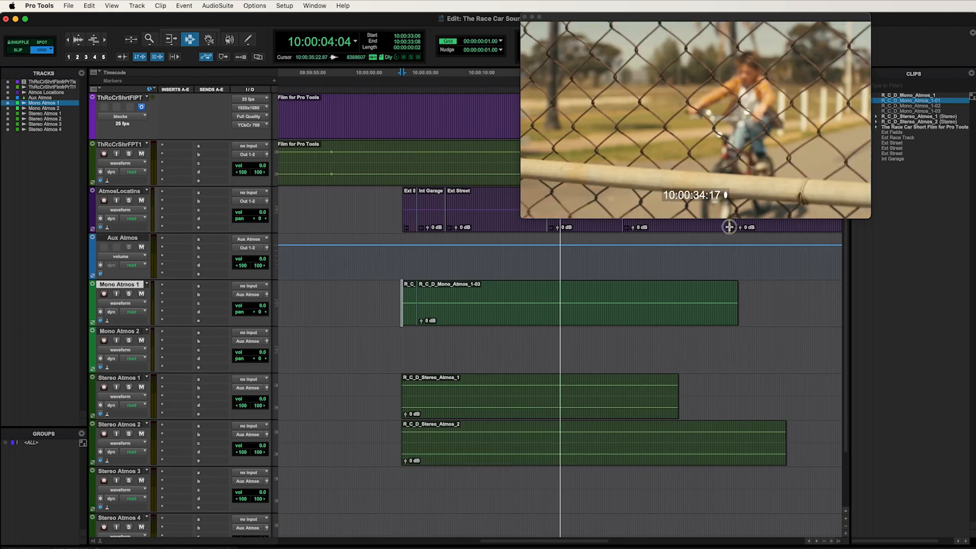
# - Place the R_C_D_Mono_Atmos_1-01 subclip from the clip list on Mono Atmos 2, at the start of the first Ext Street location
pyautogui.moveTo(730, 227); pyautogui.dragTo(401, 342)
pyautogui.press('t')
pyautogui.press('t')
pyautogui.press('t')
pyautogui.press('t')
pyautogui.press('t')
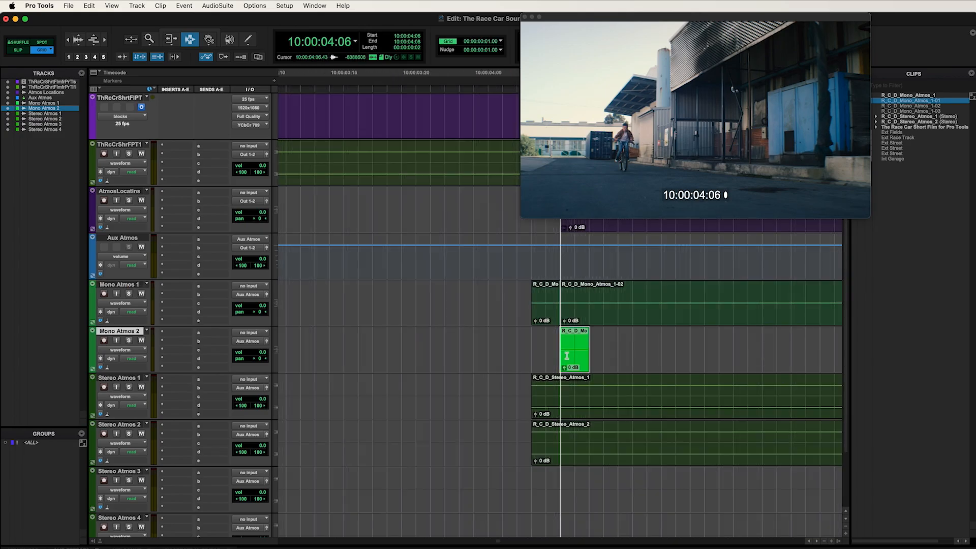
# - Compare the short subclip on Mono Atmos 2 with the matching piece on Mono Atmos 1, and undo placing it
pyautogui.click(547, 314)
pyautogui.doubleClick(571, 352)
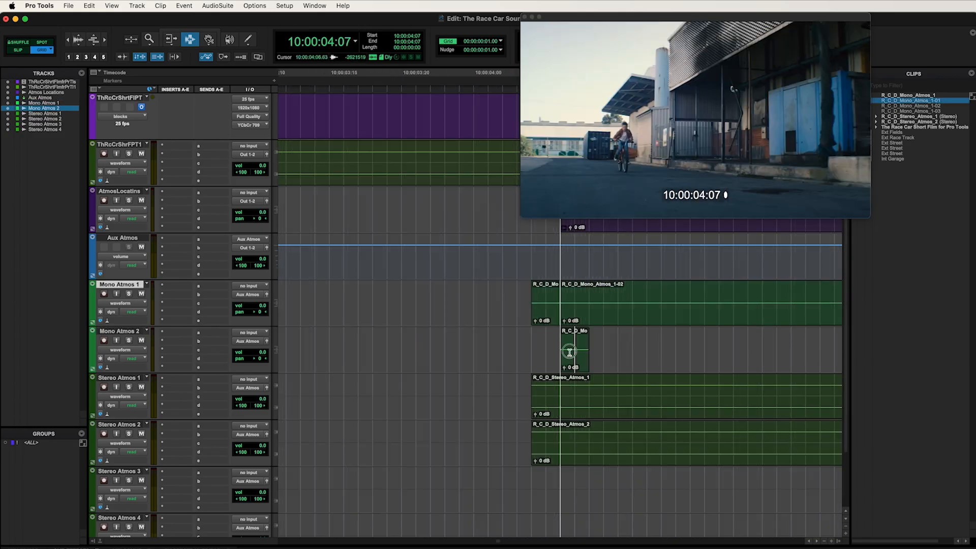
pyautogui.doubleClick(546, 321)
pyautogui.click(568, 359)
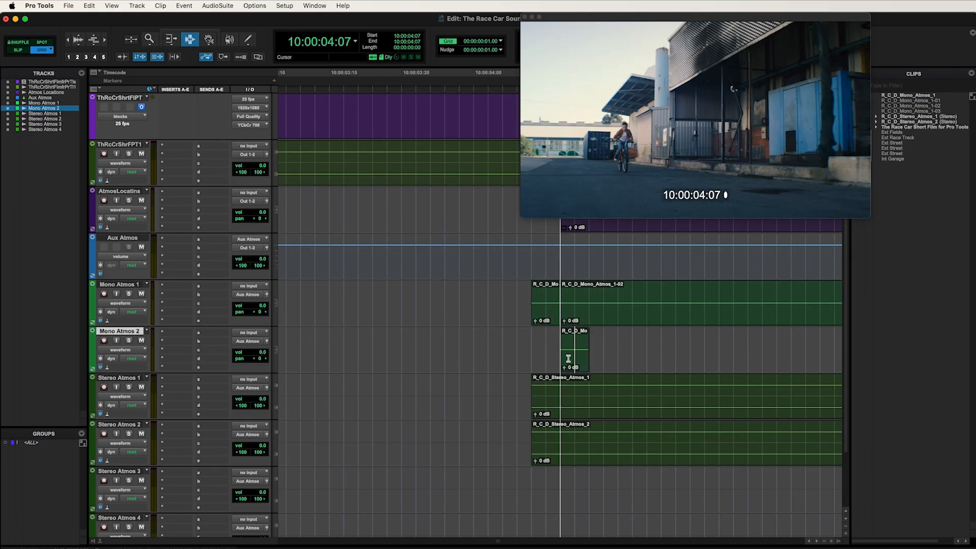
pyautogui.doubleClick(568, 359)
pyautogui.click(546, 316)
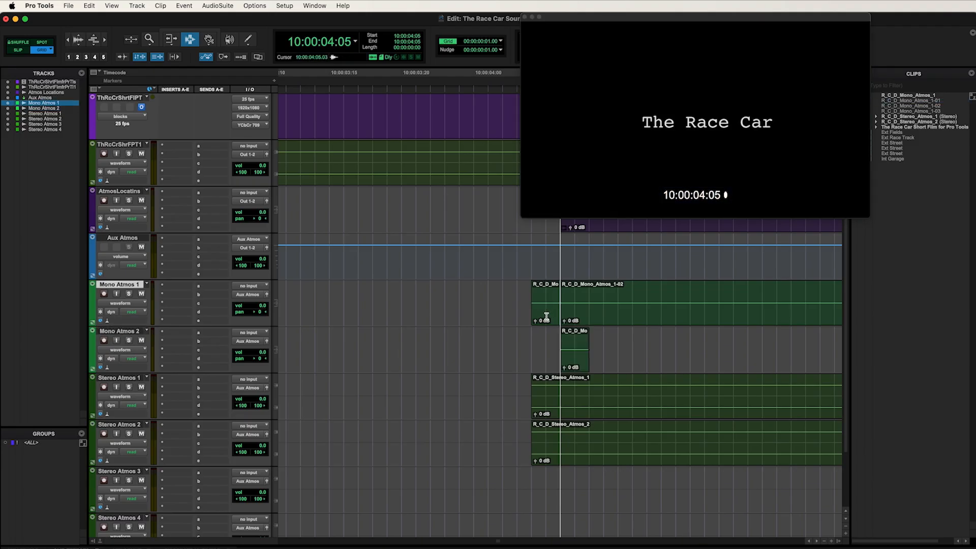
pyautogui.click(577, 306)
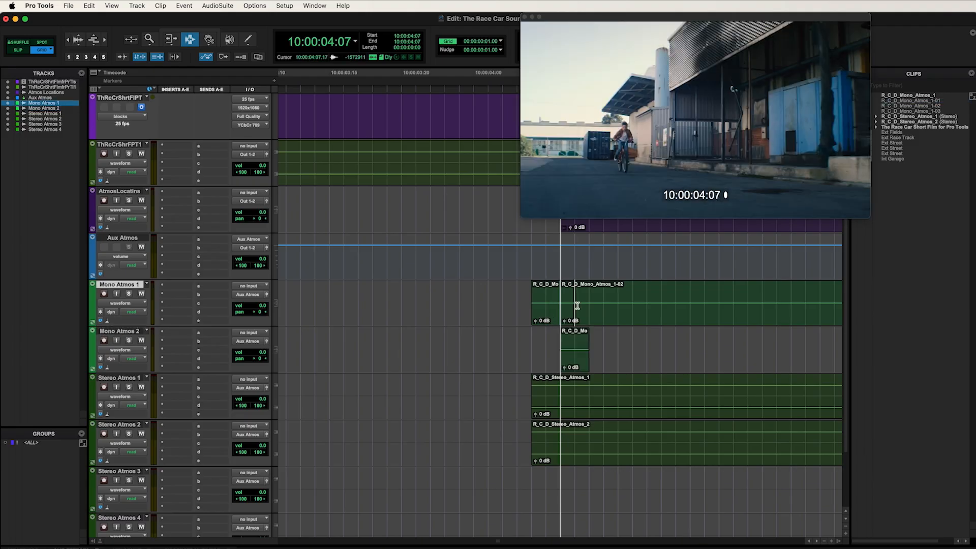
pyautogui.press('super+z')
# - Delete the short R_C_D_Mono_Atmos_1-01 piece on Mono Atmos 1 that precedes the first Ext Street location
pyautogui.click(587, 306)
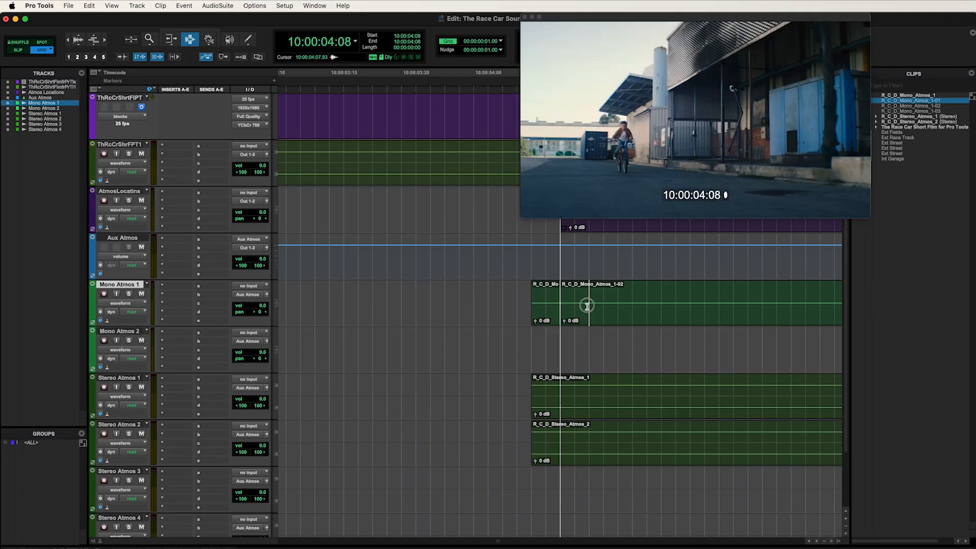
pyautogui.press('super+bracketleft')
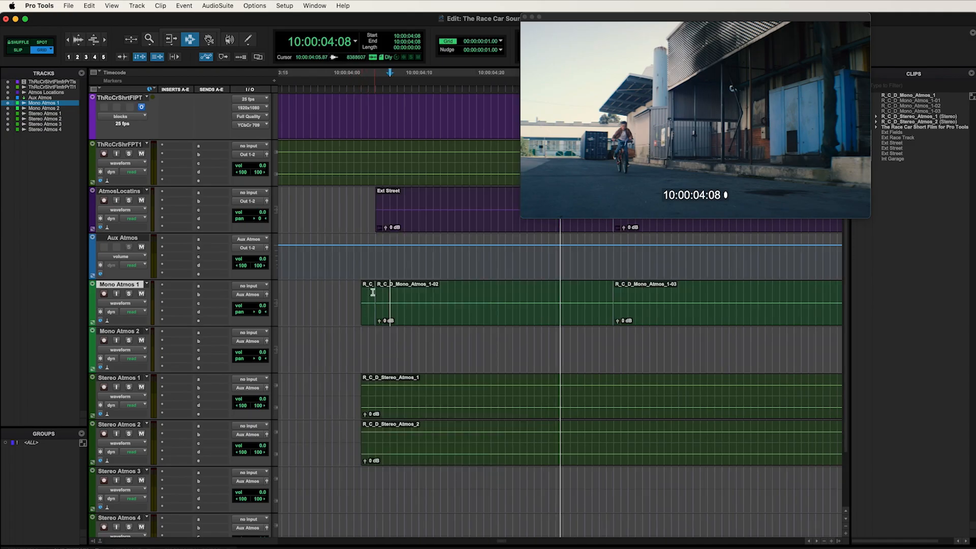
pyautogui.doubleClick(368, 303)
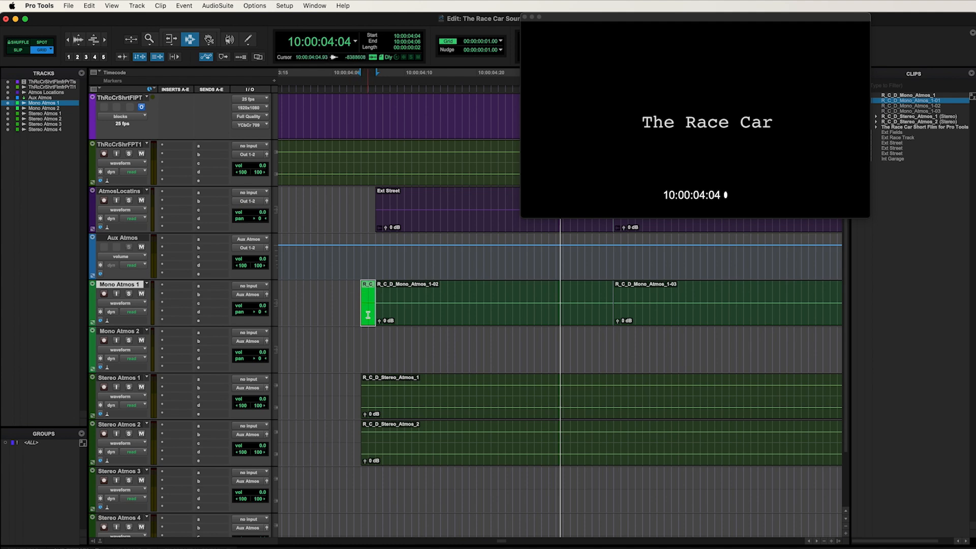
pyautogui.press('Delete')
# - Separate the Mono Atmos 1 clip at both boundaries of the second Ext Street location, from 10:00:08:02 to 10:00:17:02
pyautogui.hscroll(3, 368, 315)
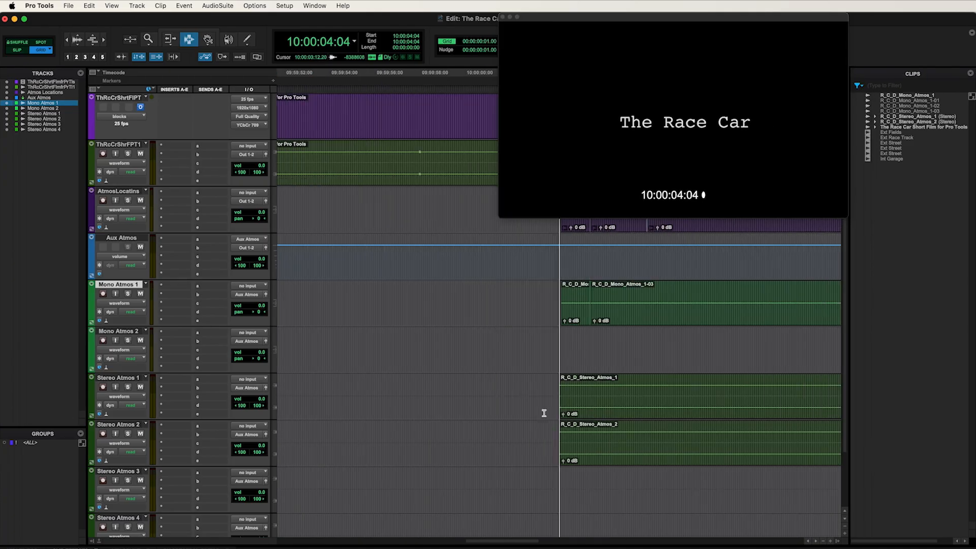
pyautogui.hscroll(10, 543, 414)
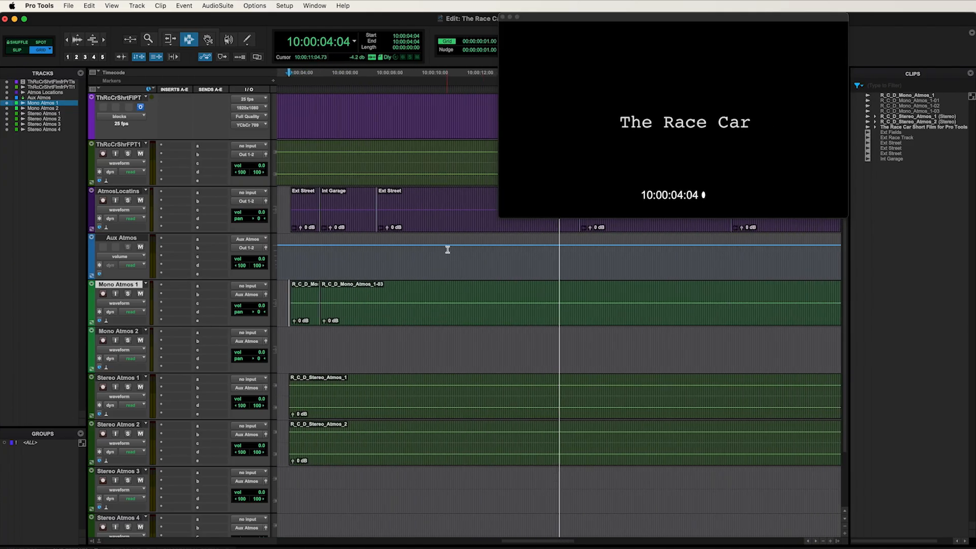
pyautogui.doubleClick(459, 215)
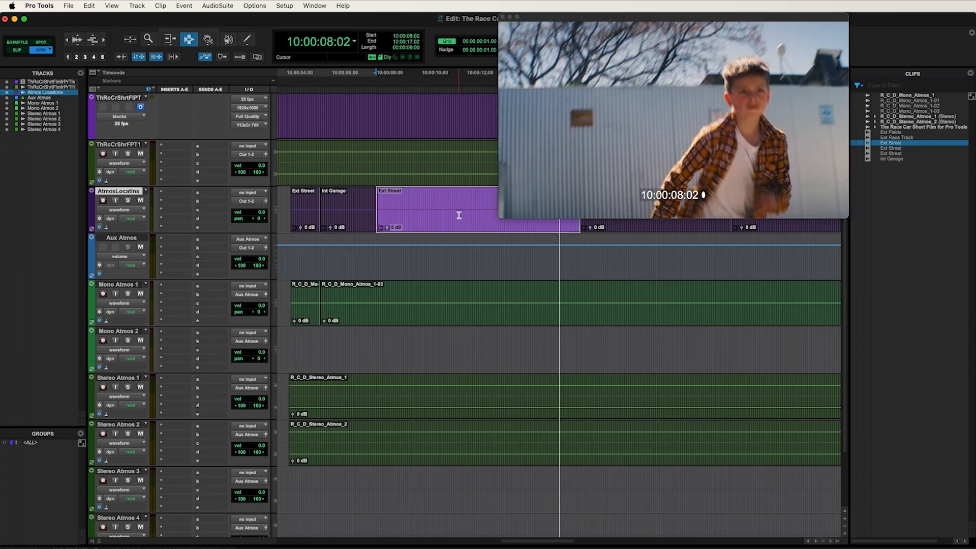
pyautogui.press(';')
pyautogui.press(';')
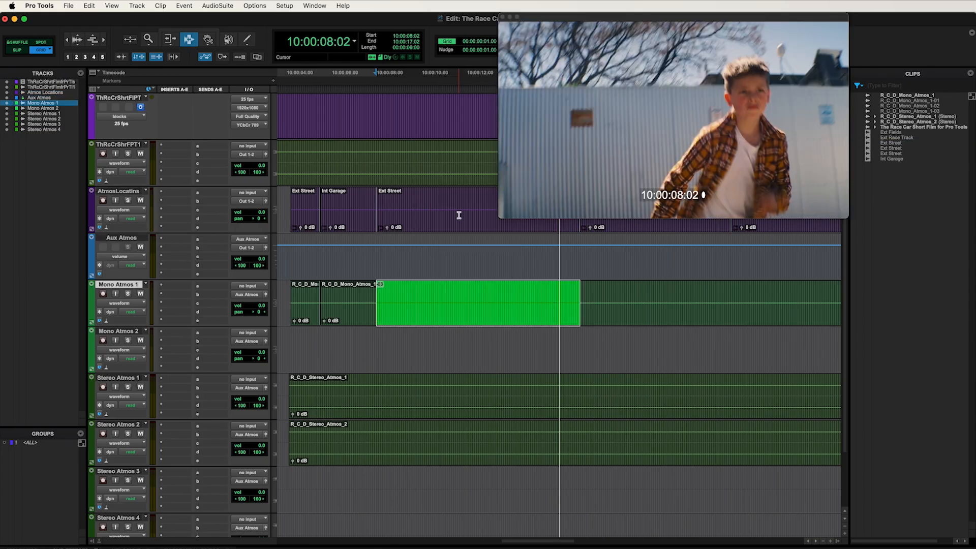
pyautogui.press('b')
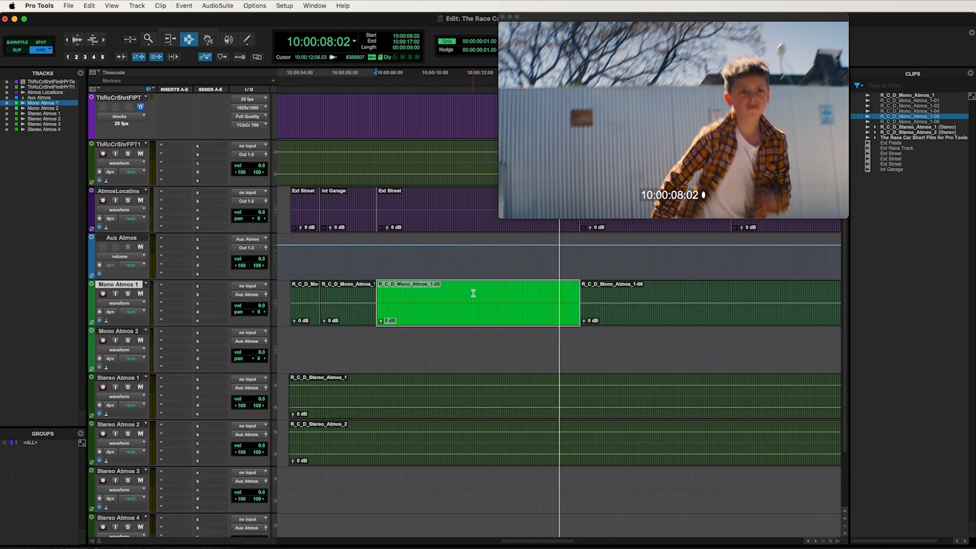
# - Delete the Mono Atmos 1 clip section that lies under the Int Garage location
pyautogui.click(353, 300)
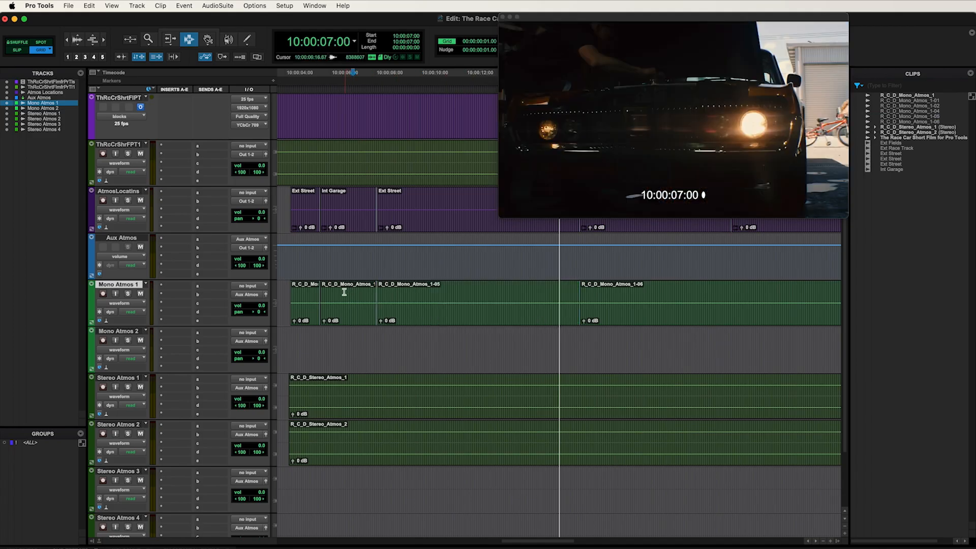
pyautogui.click(353, 306)
pyautogui.doubleClick(353, 306)
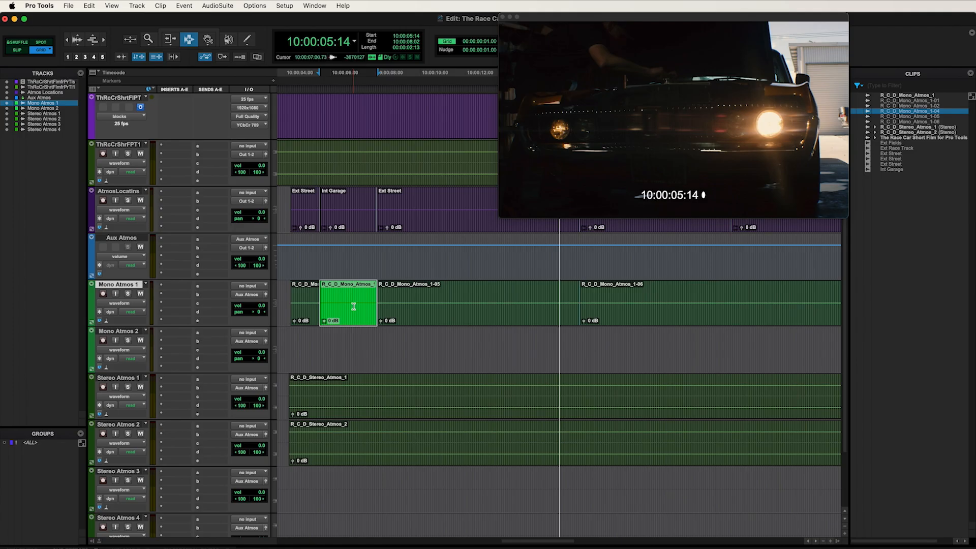
pyautogui.press('Delete')
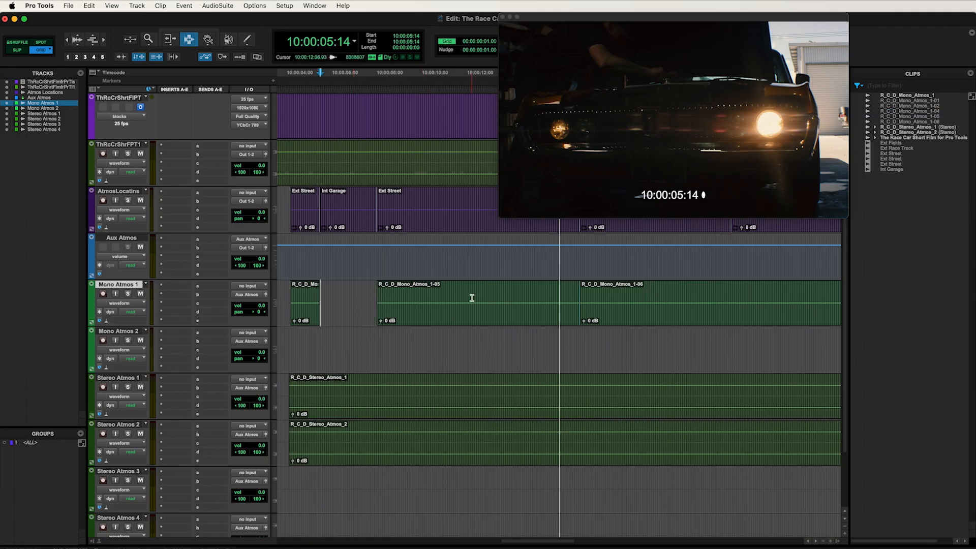
# - Separate the Mono Atmos 1 clip at both boundaries of the third Ext Street location, from 10:00:23:20 to 10:00:33:08
pyautogui.hscroll(10, 472, 297)
pyautogui.hscroll(7, 472, 297)
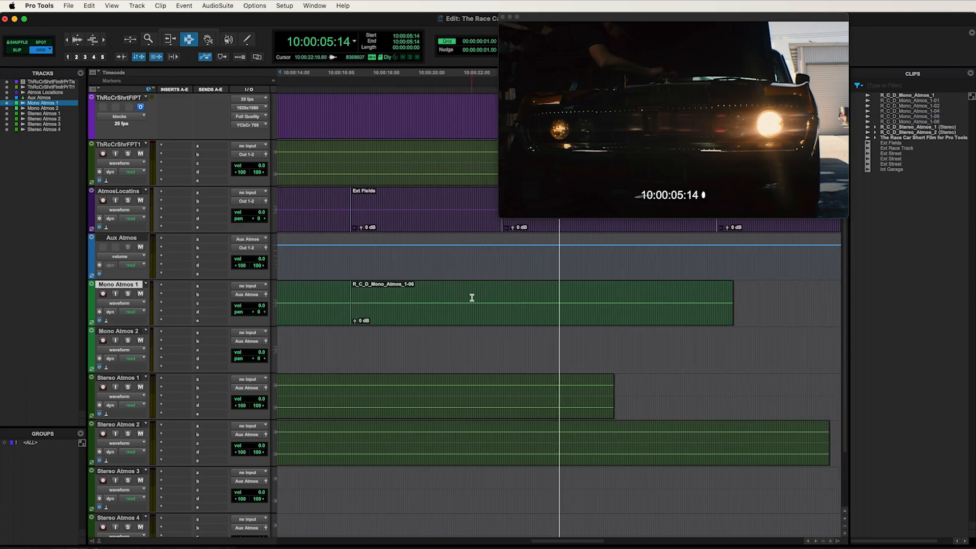
pyautogui.press('r')
pyautogui.press('r')
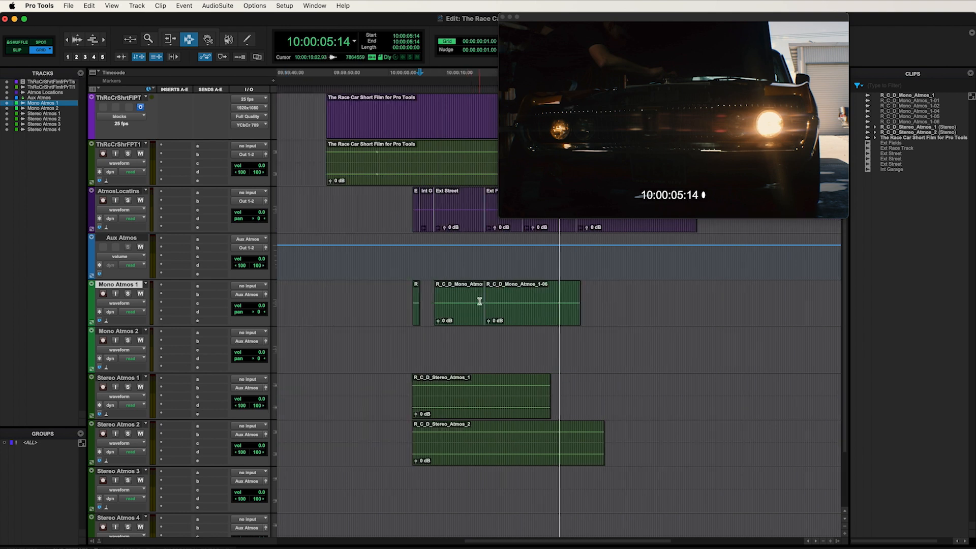
pyautogui.hscroll(5, 480, 301)
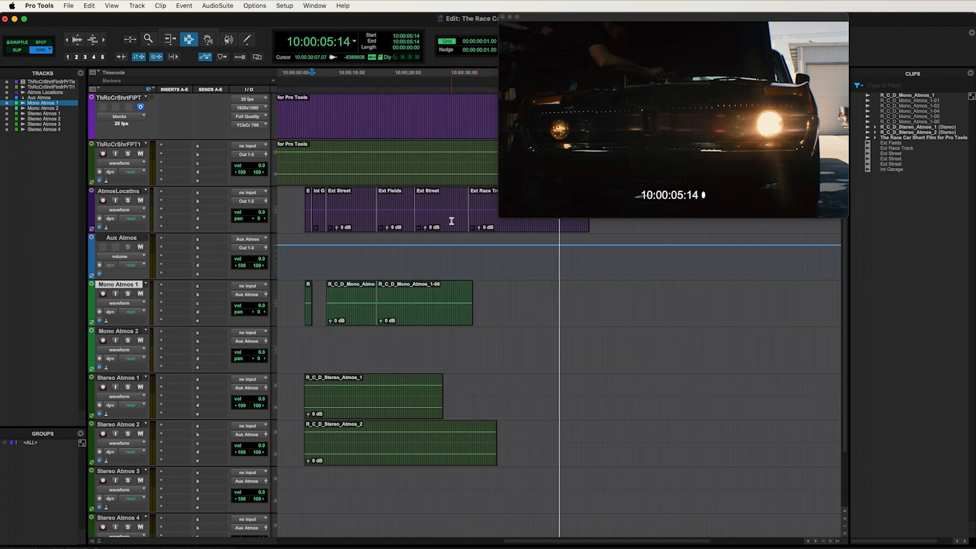
pyautogui.click(446, 204)
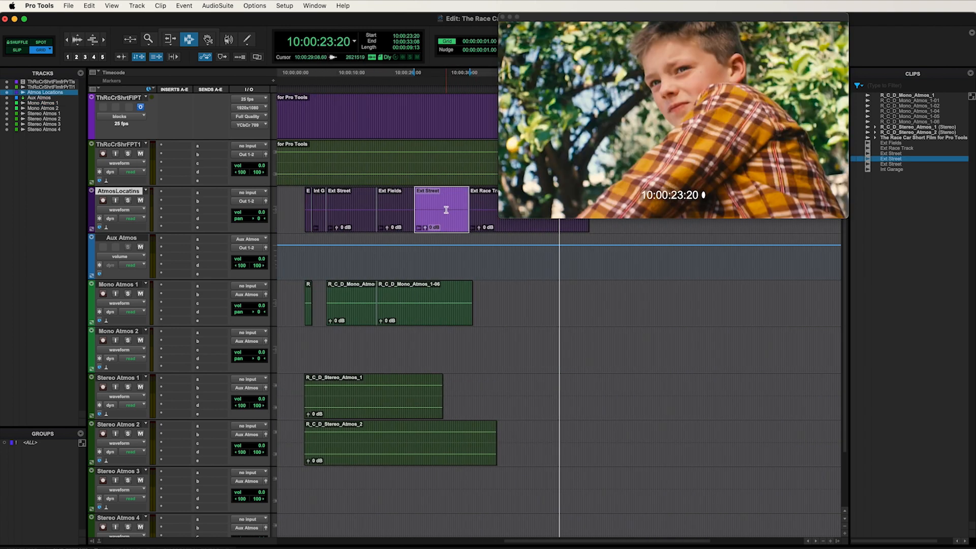
pyautogui.press(';')
pyautogui.press(';')
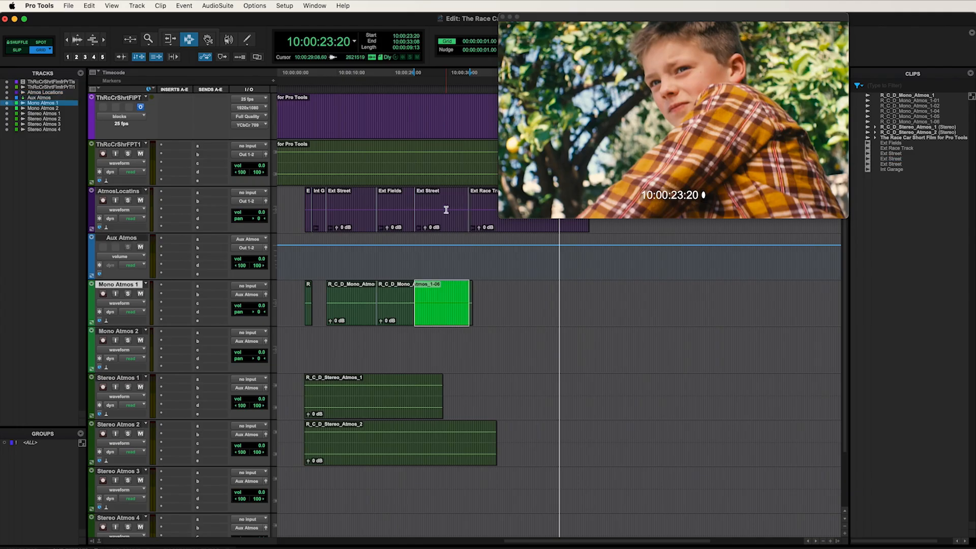
pyautogui.press('super+e')
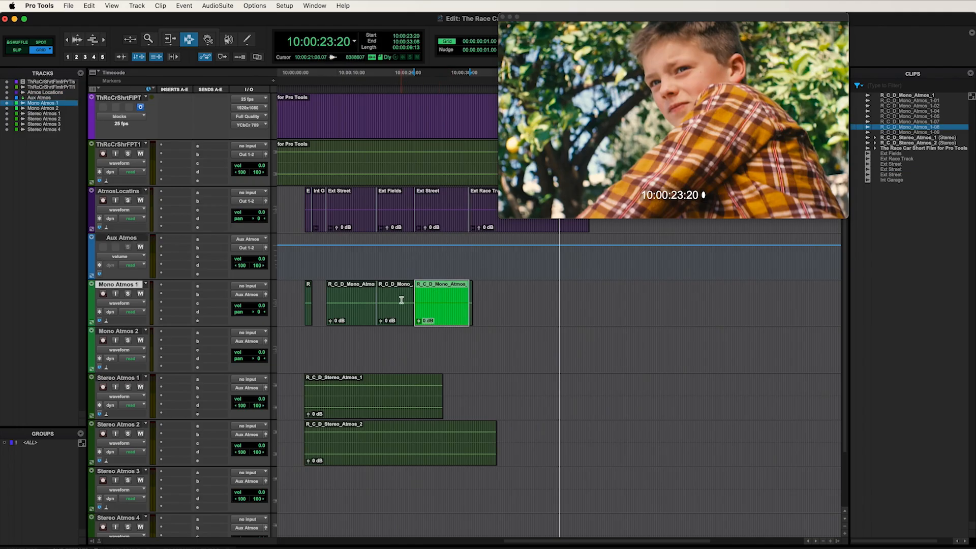
# - Delete the Mono Atmos 1 sections under the Ext Fields location and beyond the end of the third Ext Street location
pyautogui.doubleClick(401, 300)
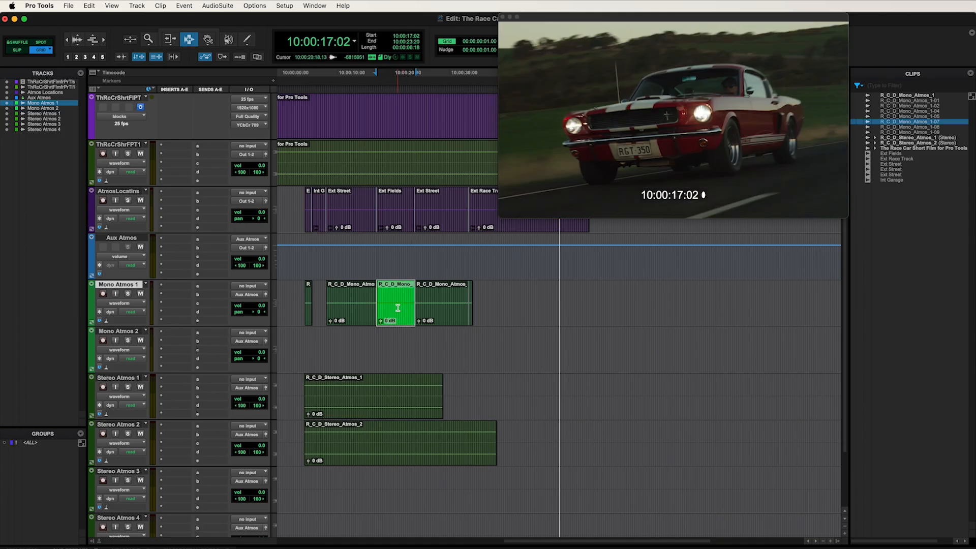
pyautogui.press('Delete')
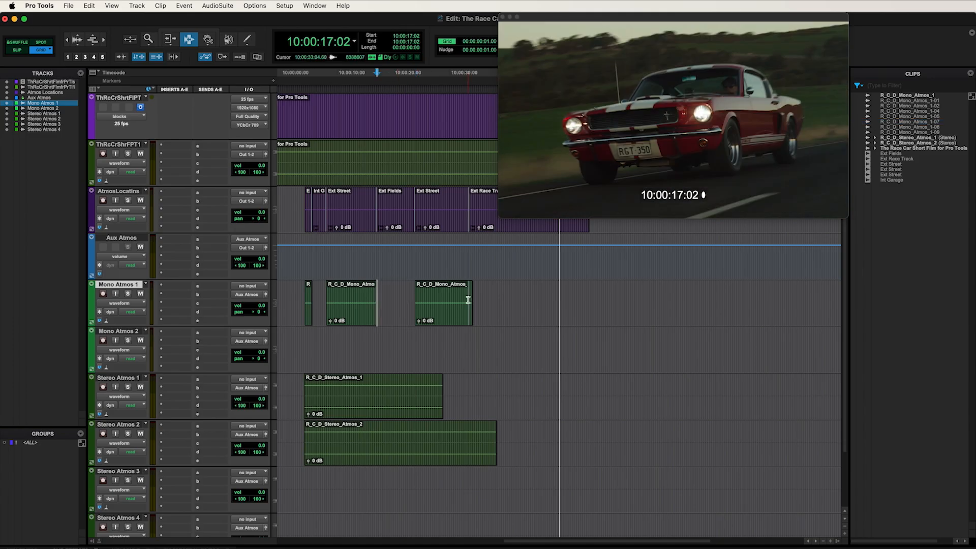
pyautogui.click(470, 302)
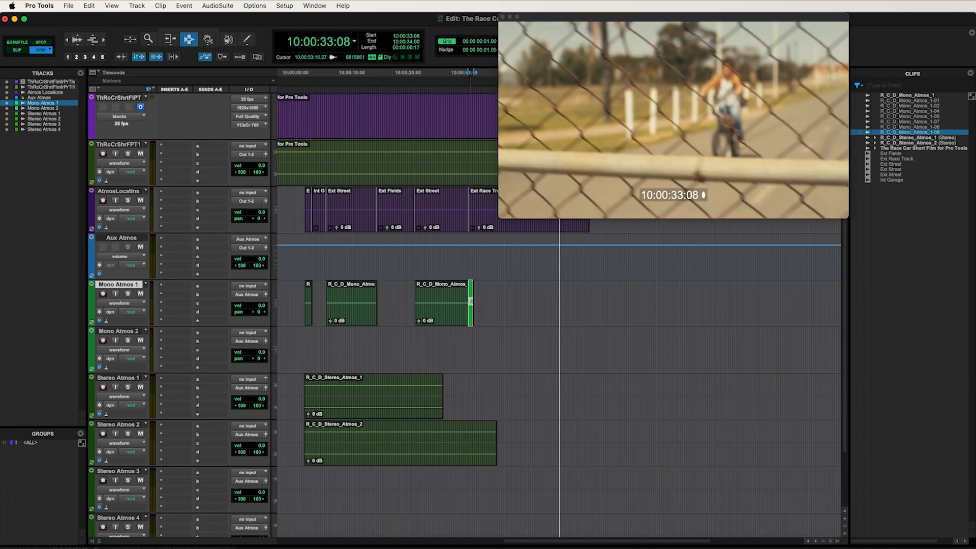
pyautogui.press('Delete')
# - Separate the Stereo Atmos 1 clip at both boundaries of the first Ext Street location, from 10:00:04:06 to 10:00:05:14
pyautogui.hscroll(-5, 470, 301)
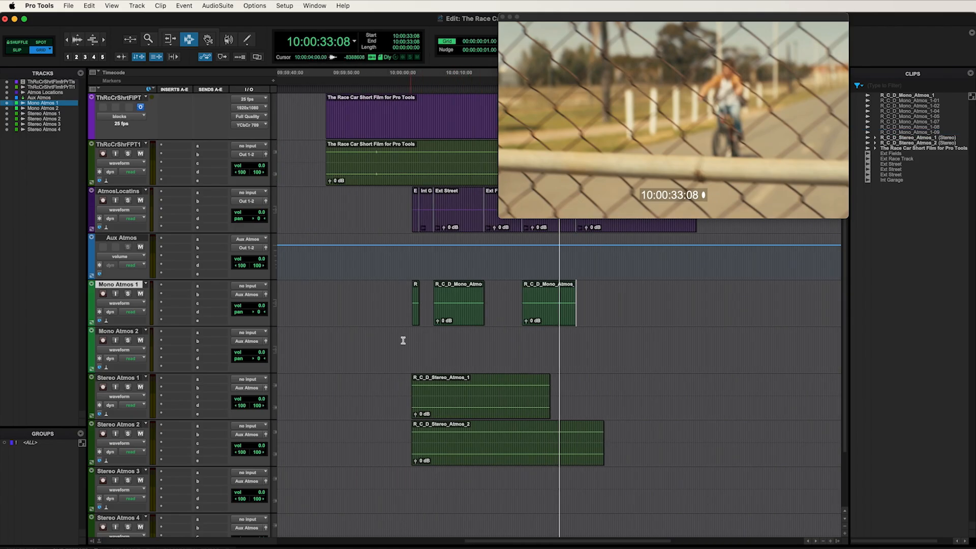
pyautogui.hscroll(3, 438, 254)
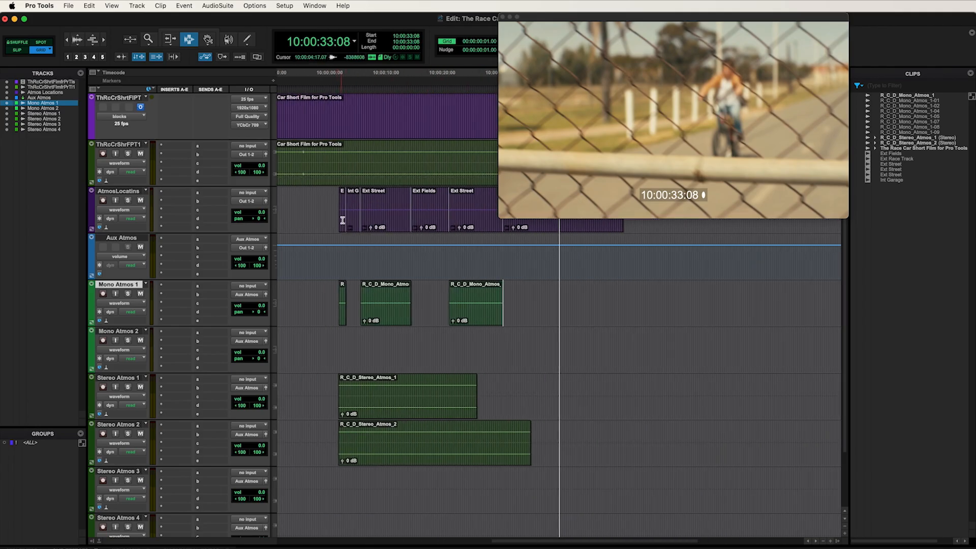
pyautogui.click(342, 220)
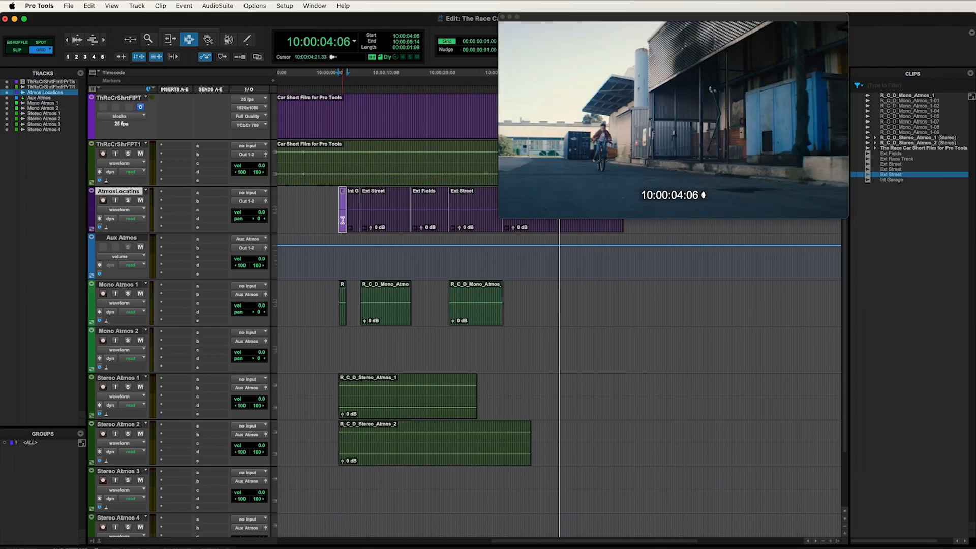
pyautogui.press(';')
pyautogui.press(';')
pyautogui.press(';')
pyautogui.press(';')
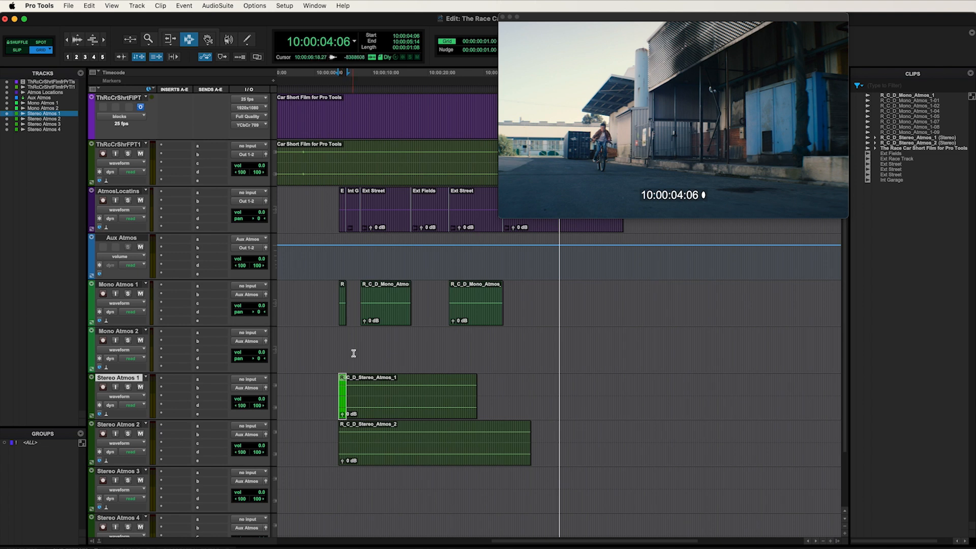
pyautogui.press('b')
pyautogui.press('t')
pyautogui.press('t')
pyautogui.press('t')
pyautogui.press('t')
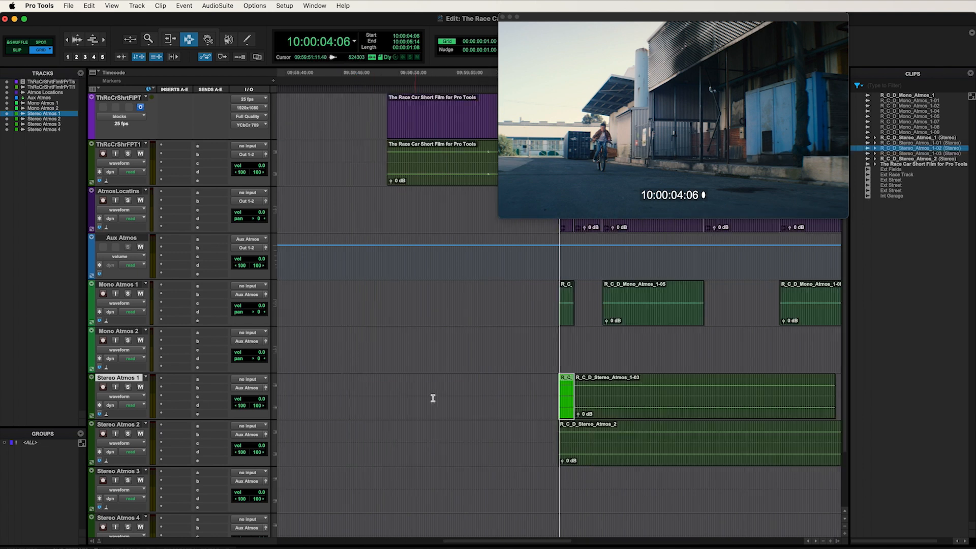
pyautogui.press('t')
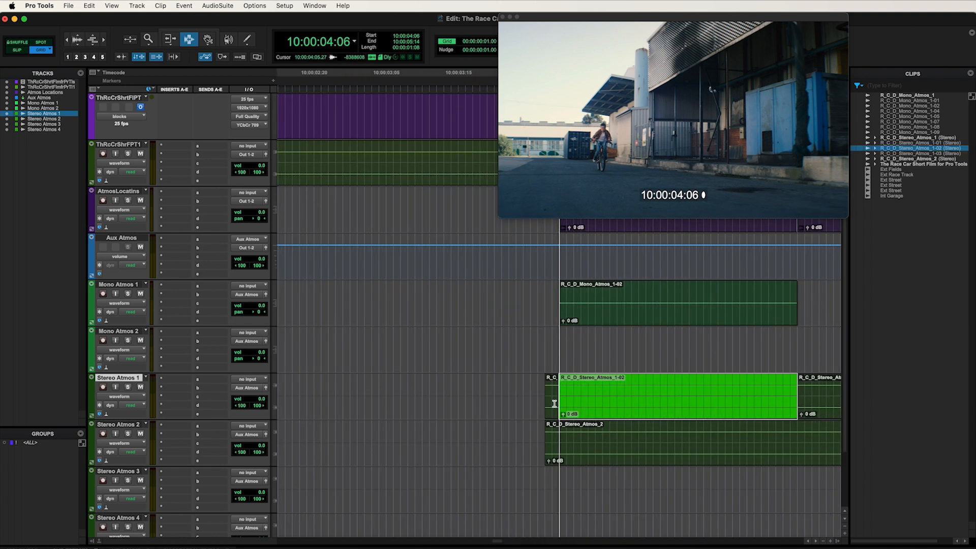
# - Delete the short Stereo Atmos 1 section that lies before the first Ext Street location
pyautogui.doubleClick(555, 403)
pyautogui.press('Delete')
pyautogui.hscroll(4, 554, 404)
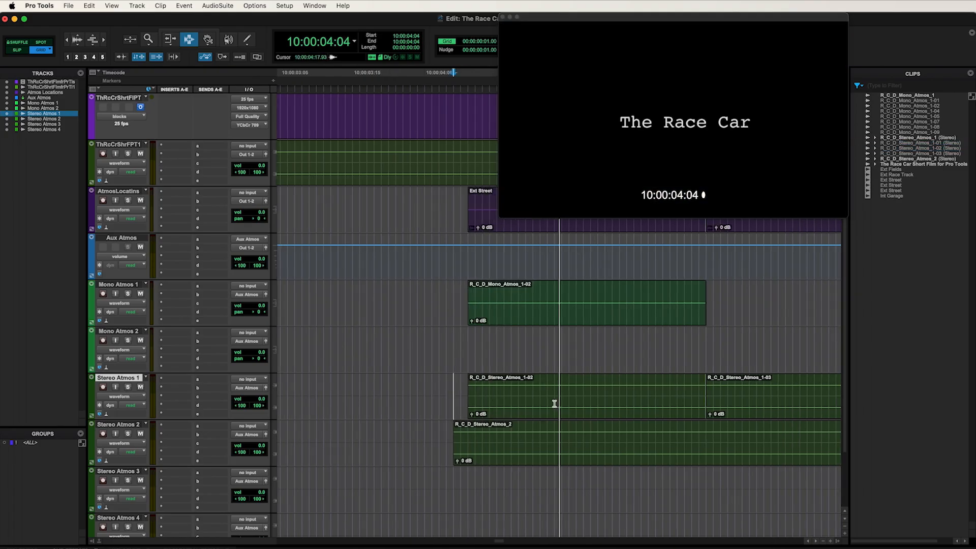
# - Separate the Stereo Atmos 1 clip at both boundaries of the second Ext Street location, from 10:00:08:02 to 10:00:17:02
pyautogui.hscroll(12, 555, 404)
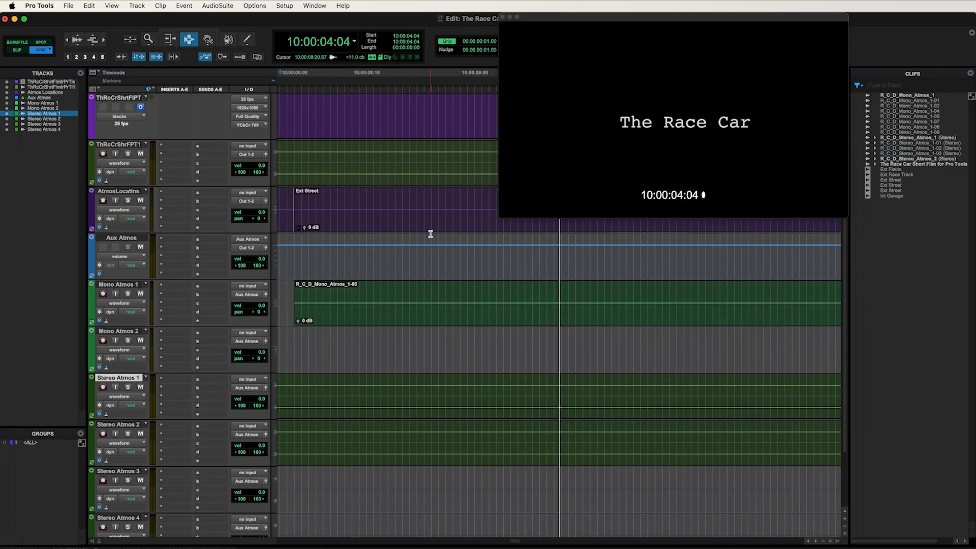
pyautogui.press('super+bracketleft')
pyautogui.press('super+bracketleft')
pyautogui.press('super+bracketleft')
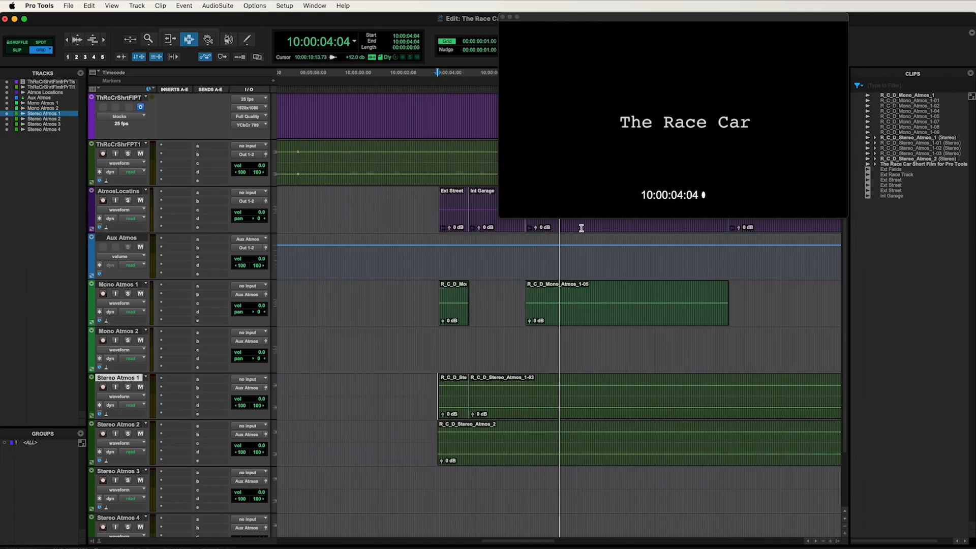
pyautogui.click(581, 228)
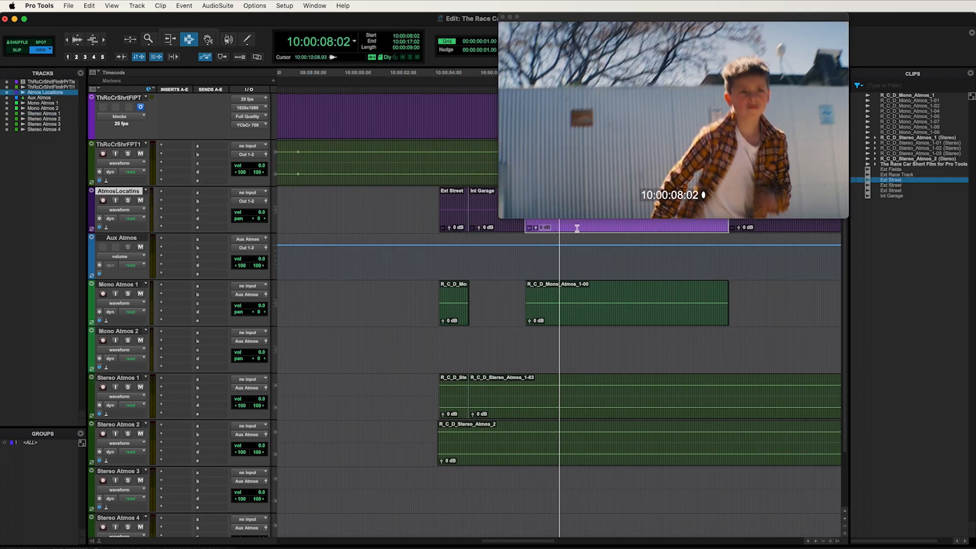
pyautogui.press(';')
pyautogui.press(';')
pyautogui.press(';')
pyautogui.press(';')
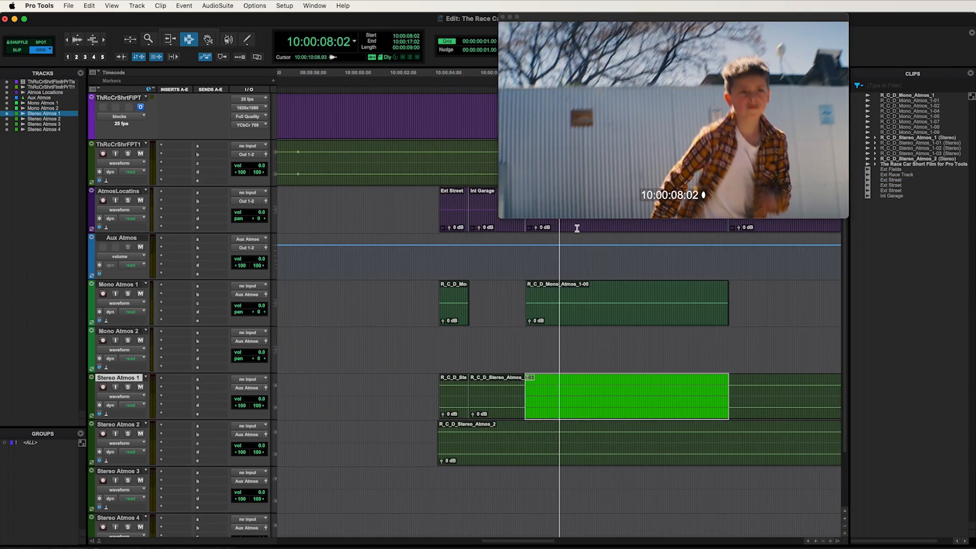
pyautogui.press('super+e')
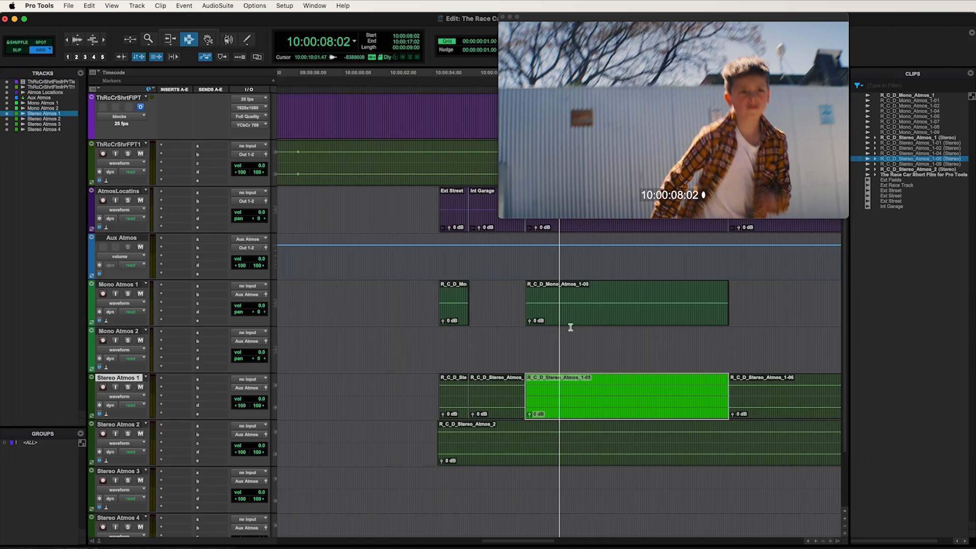
# - Delete the Stereo Atmos 1 section that lies under the Int Garage location
pyautogui.hscroll(3, 571, 328)
pyautogui.doubleClick(415, 407)
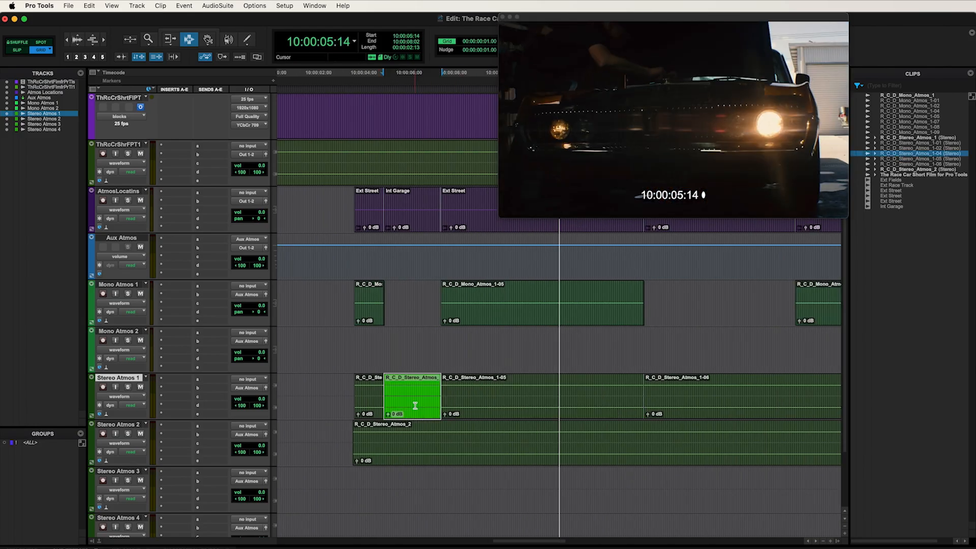
pyautogui.click(415, 407)
pyautogui.hscroll(8, 415, 407)
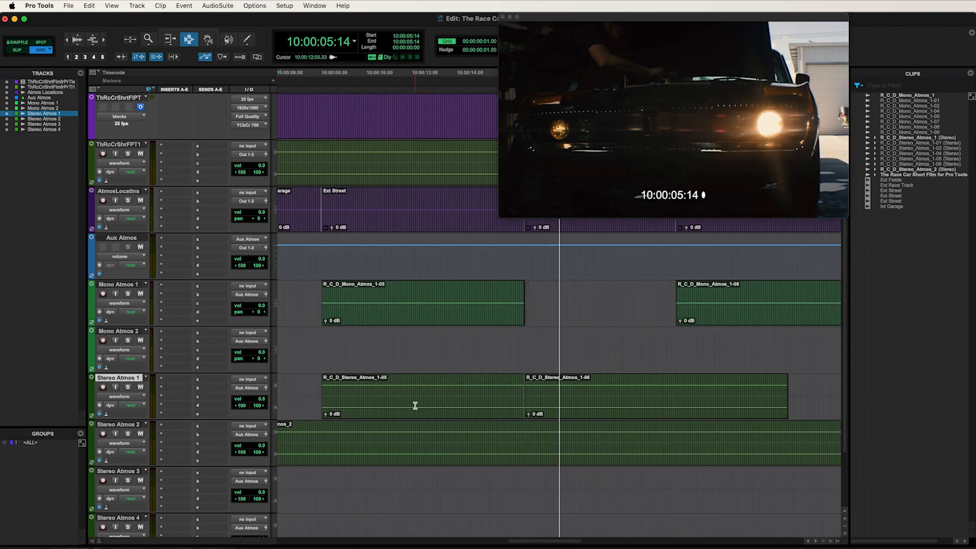
pyautogui.hscroll(3, 571, 379)
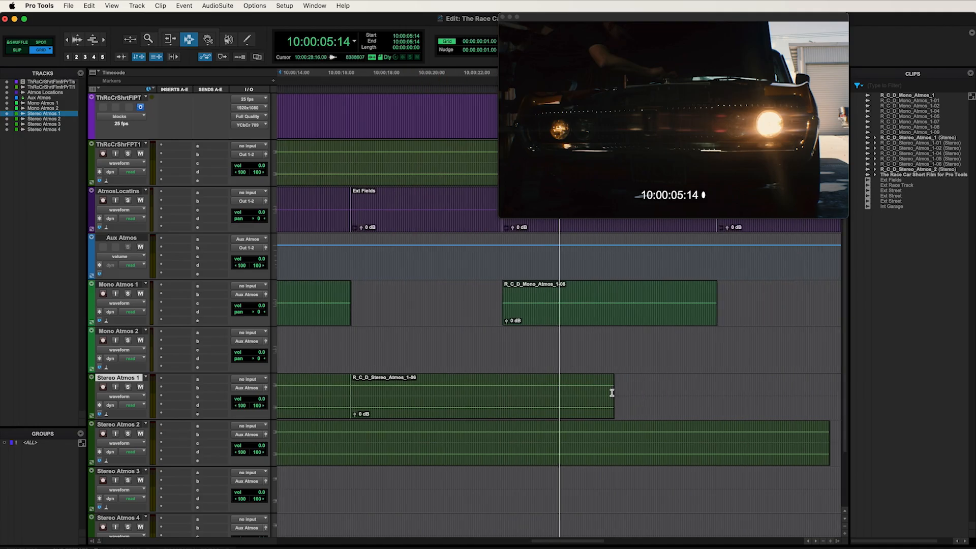
pyautogui.moveTo(612, 393); pyautogui.dragTo(697, 390)
pyautogui.moveTo(674, 390); pyautogui.dragTo(707, 389)
pyautogui.click(707, 388)
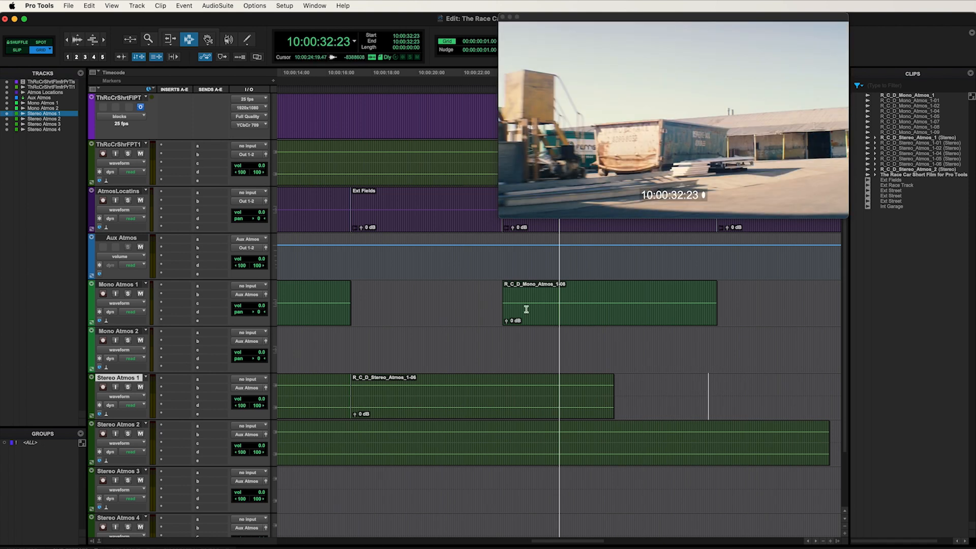
# - Move the last Stereo Atmos 1 section to start at 10:00:22:21 so that it spans the whole third Ext Street location
pyautogui.click(209, 41)
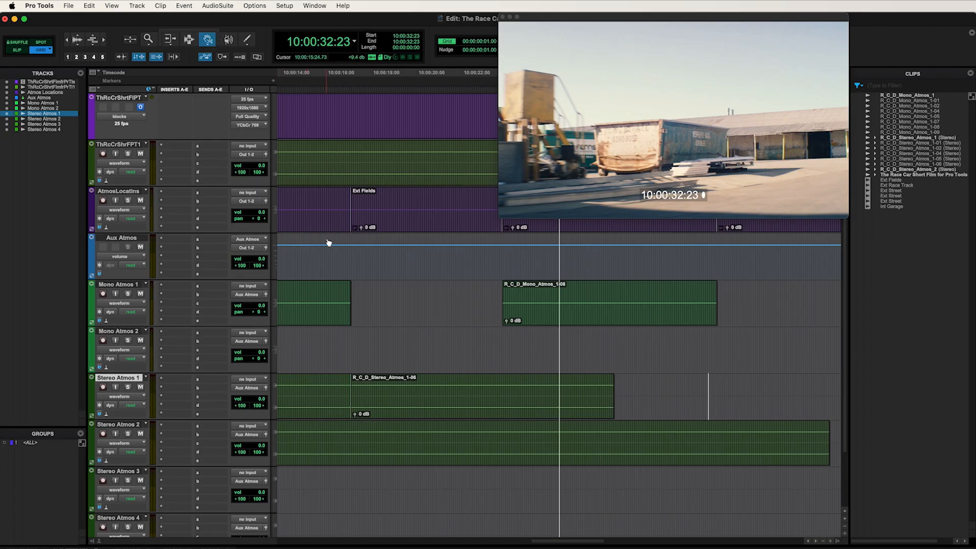
pyautogui.click(469, 404)
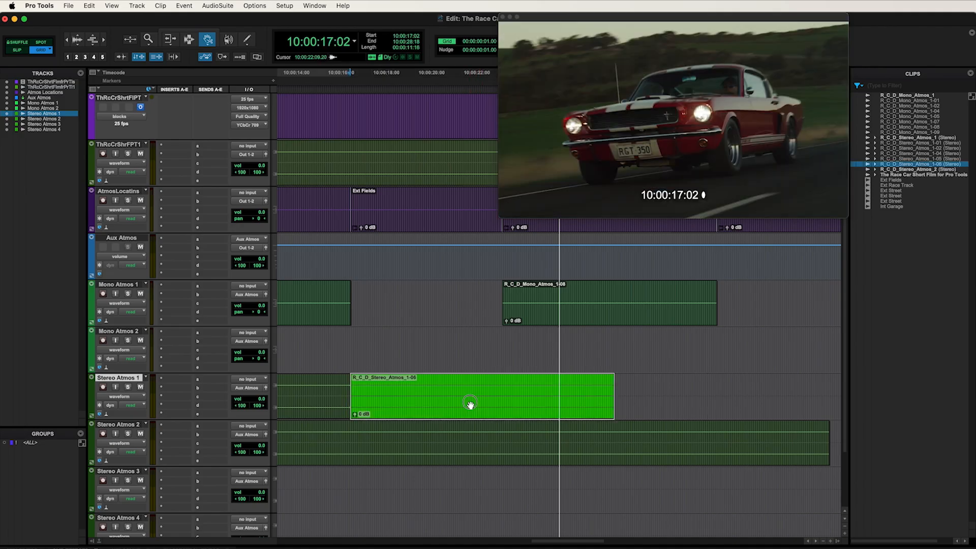
pyautogui.moveTo(471, 403); pyautogui.dragTo(598, 404)
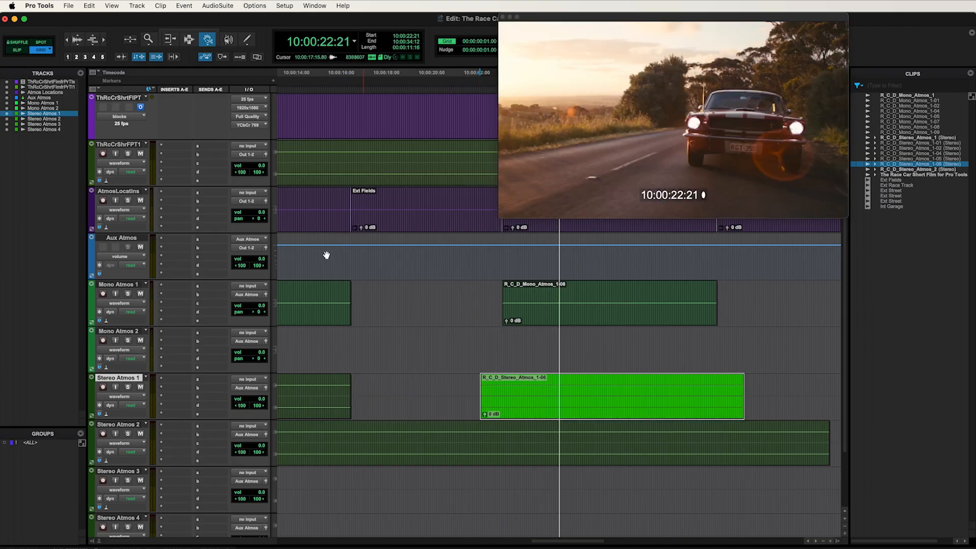
# - Separate the moved Stereo Atmos 1 clip at both boundaries of the third Ext Street location, from 10:00:23:20 to 10:00:33:08
pyautogui.click(189, 42)
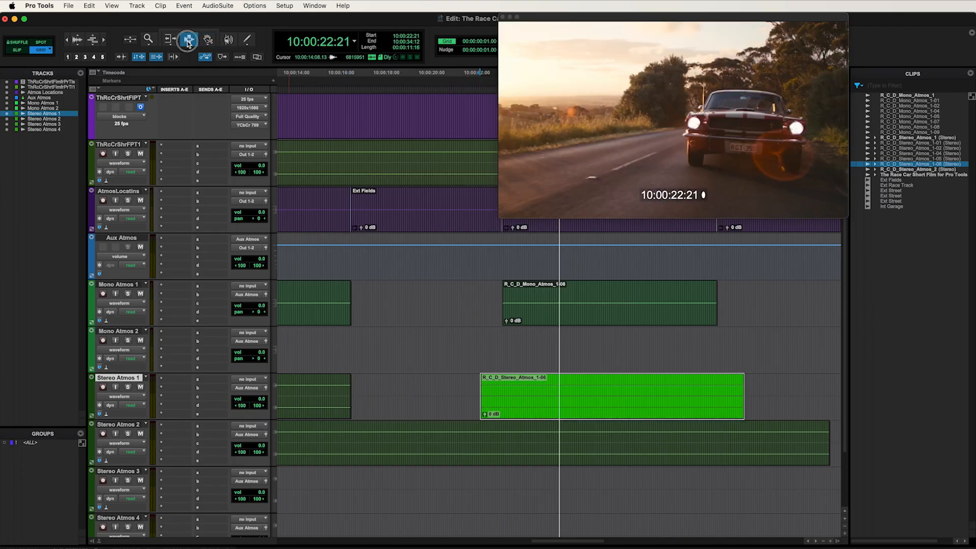
pyautogui.doubleClick(583, 223)
pyautogui.hscroll(5, 468, 245)
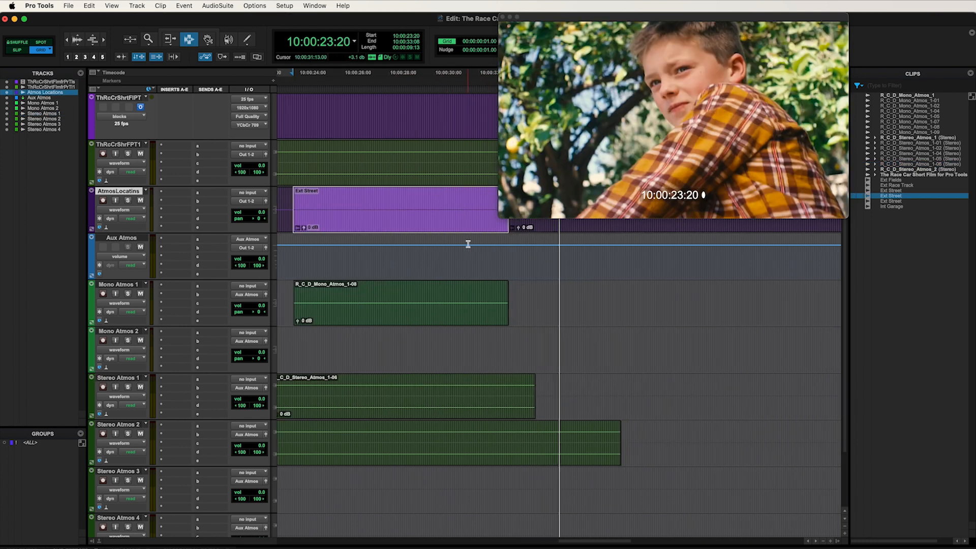
pyautogui.hscroll(-1, 469, 245)
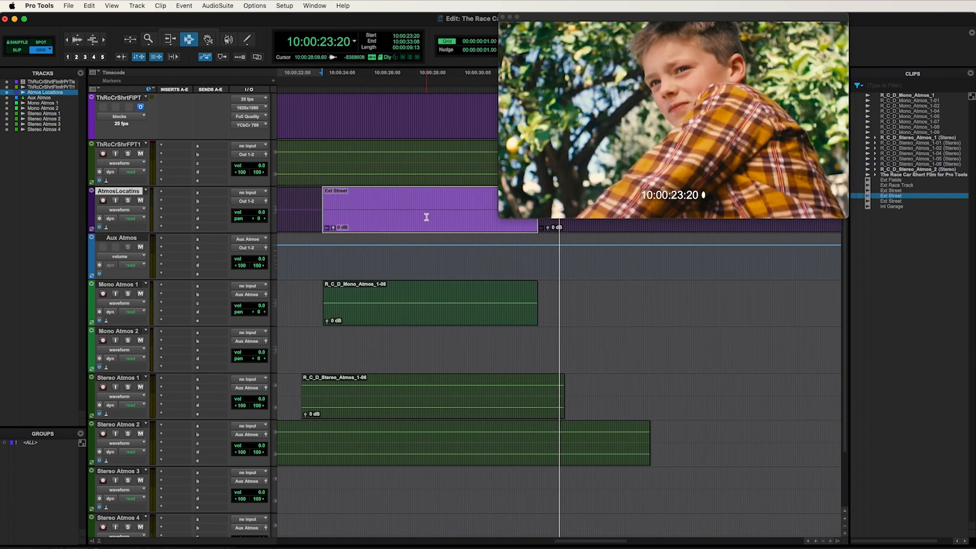
pyautogui.press(';')
pyautogui.press(';')
pyautogui.press(';')
pyautogui.press(';')
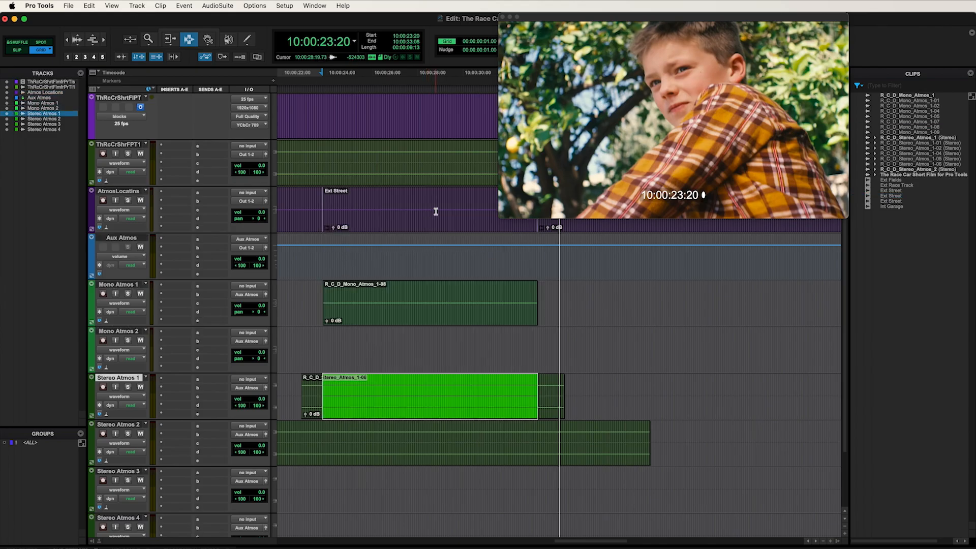
pyautogui.press('b')
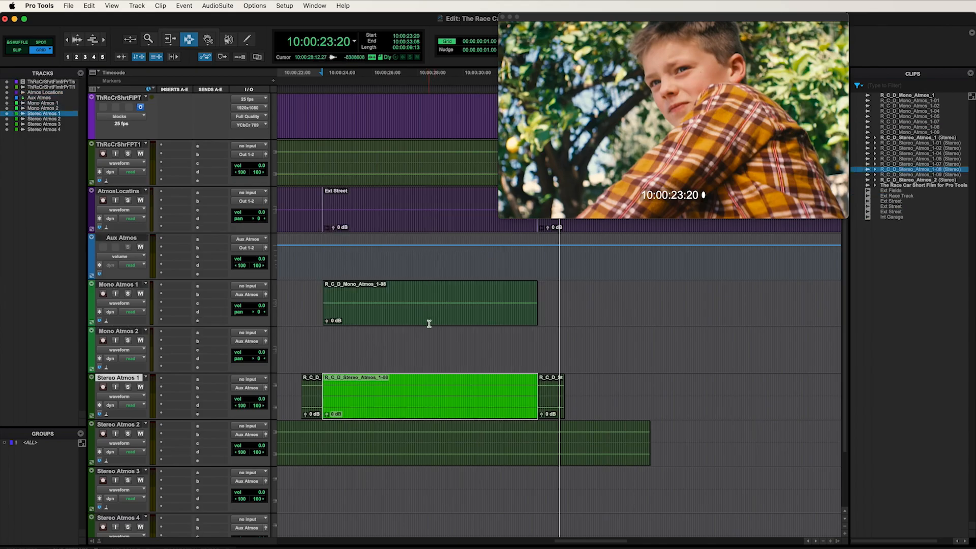
# - Delete the leftover Stereo Atmos 1 sections just before and just after the third Ext Street location
pyautogui.doubleClick(312, 407)
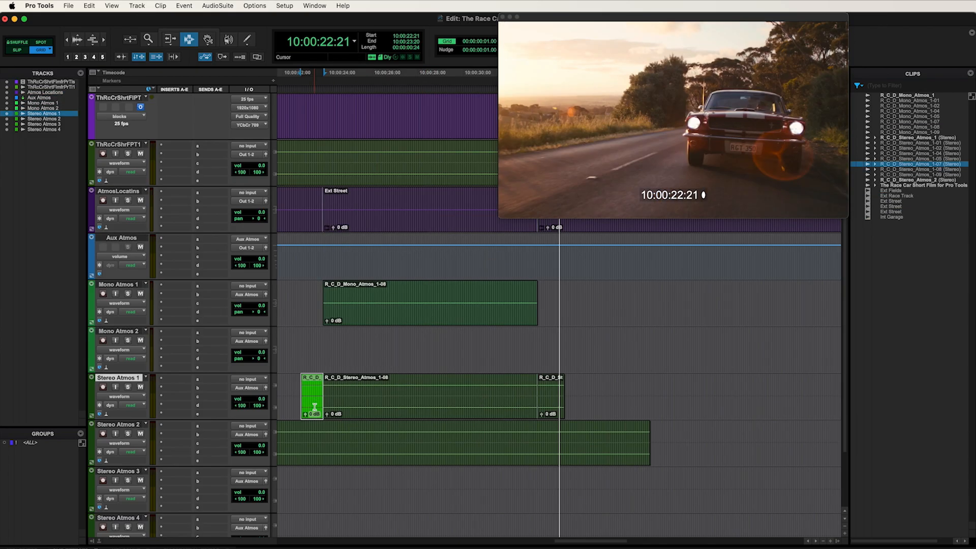
pyautogui.click(311, 401)
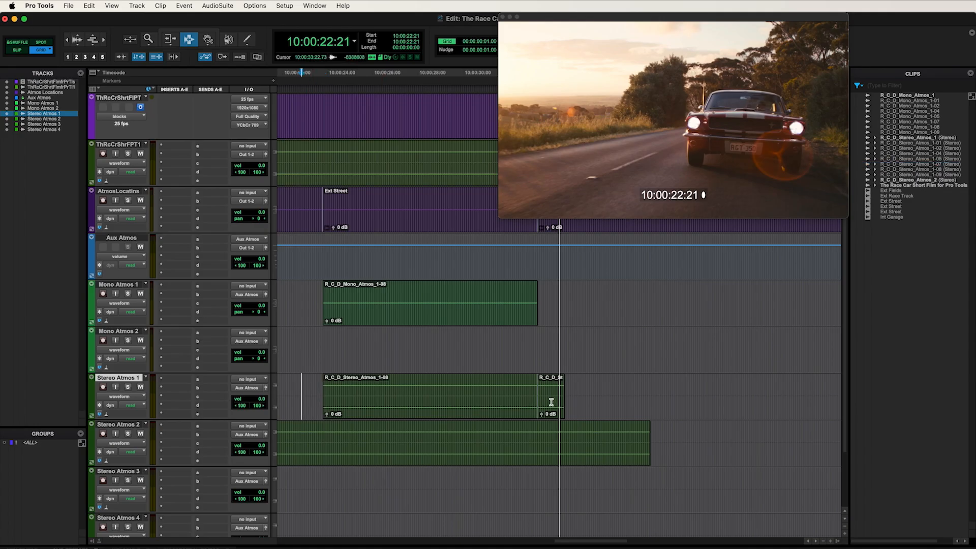
pyautogui.doubleClick(549, 401)
pyautogui.press('Delete')
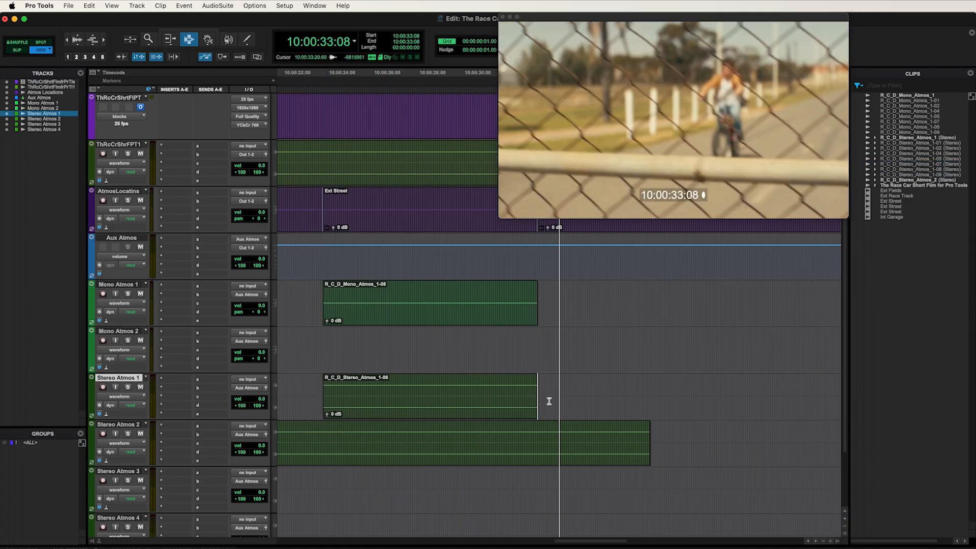
# - Separate the Stereo Atmos 2 clip at both boundaries of the first Ext Street location, from 10:00:04:06 to 10:00:05:14
pyautogui.hscroll(-6, 549, 402)
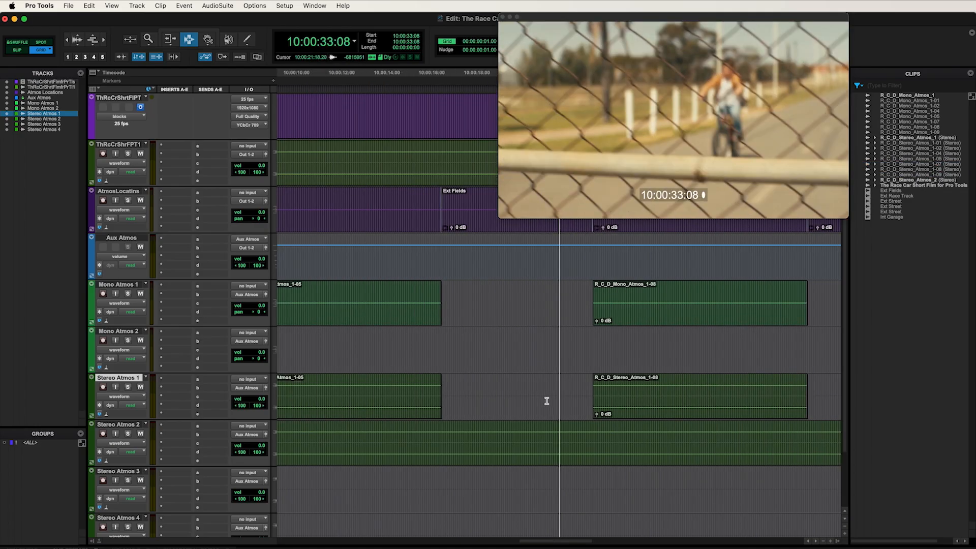
pyautogui.press('r')
pyautogui.press('r')
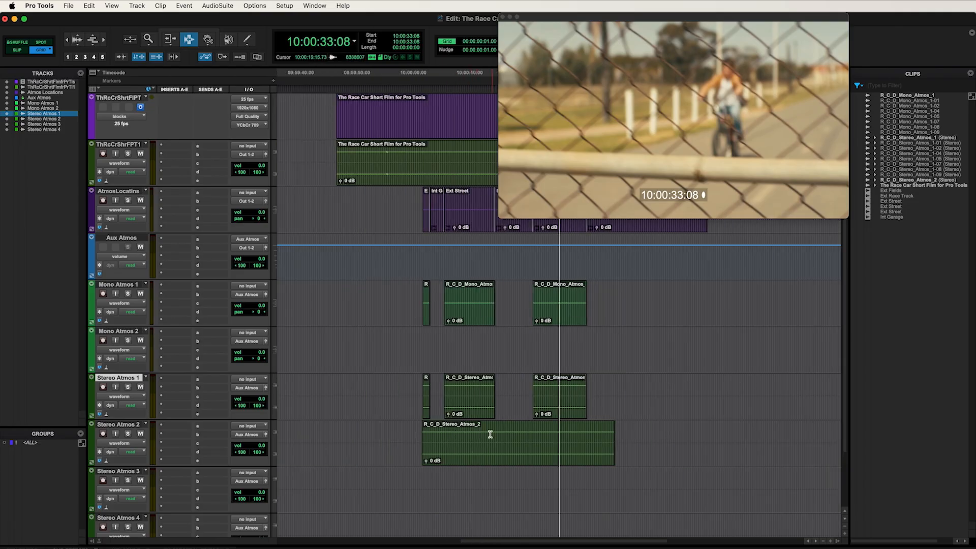
pyautogui.scroll(-3, 464, 436)
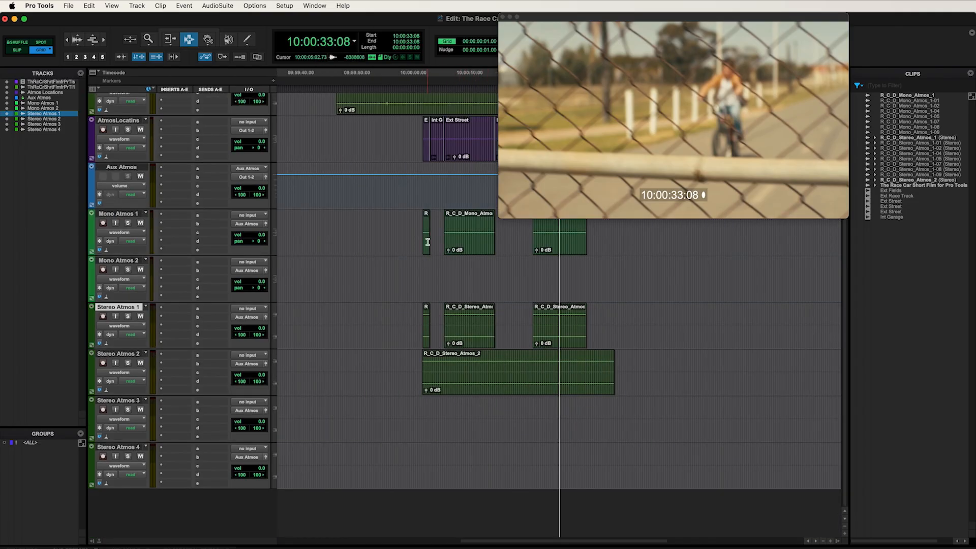
pyautogui.hscroll(-2, 425, 257)
pyautogui.scroll(3, 442, 246)
pyautogui.click(454, 230)
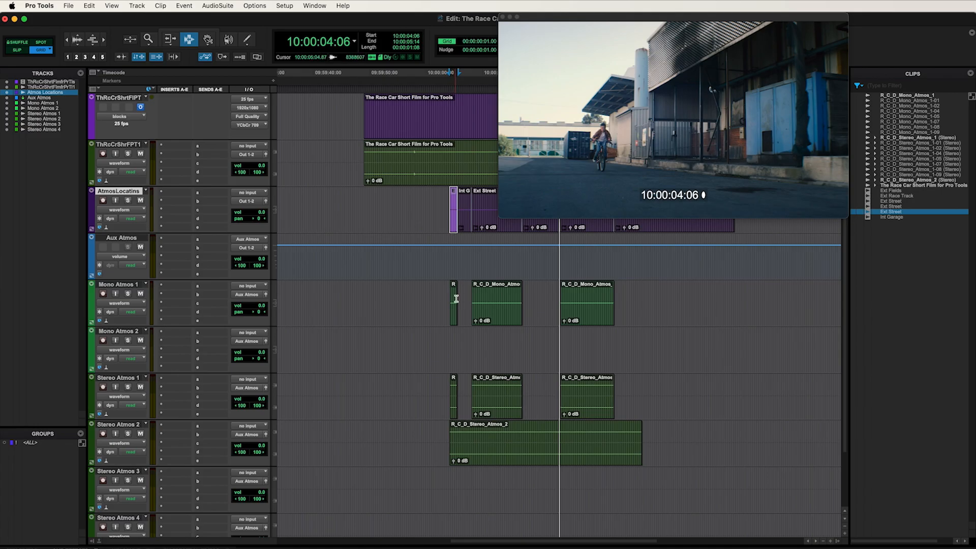
pyautogui.click(465, 359)
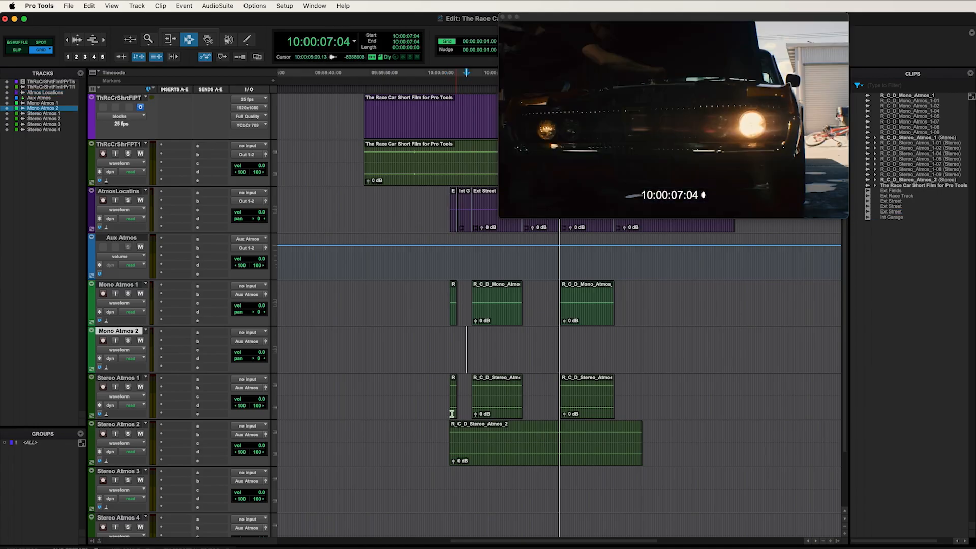
pyautogui.doubleClick(454, 403)
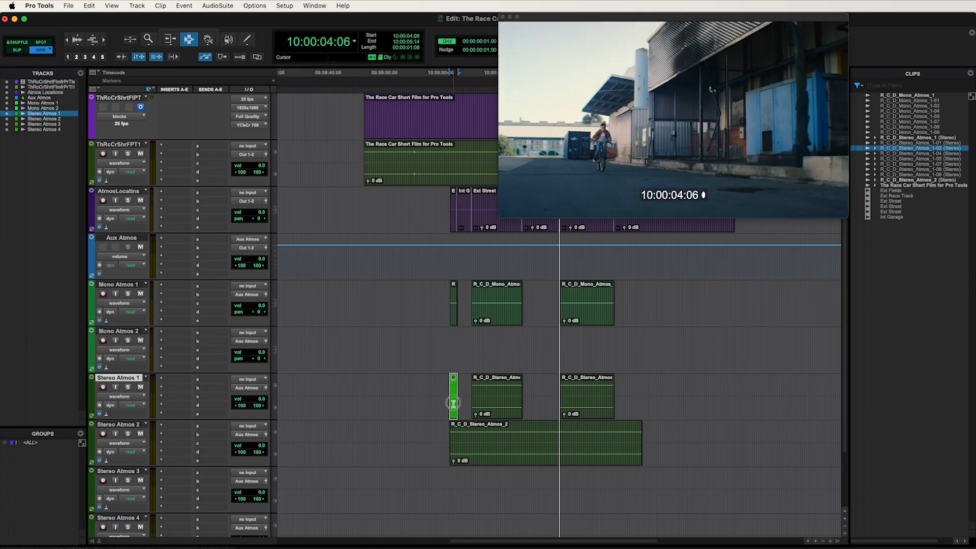
pyautogui.press(';')
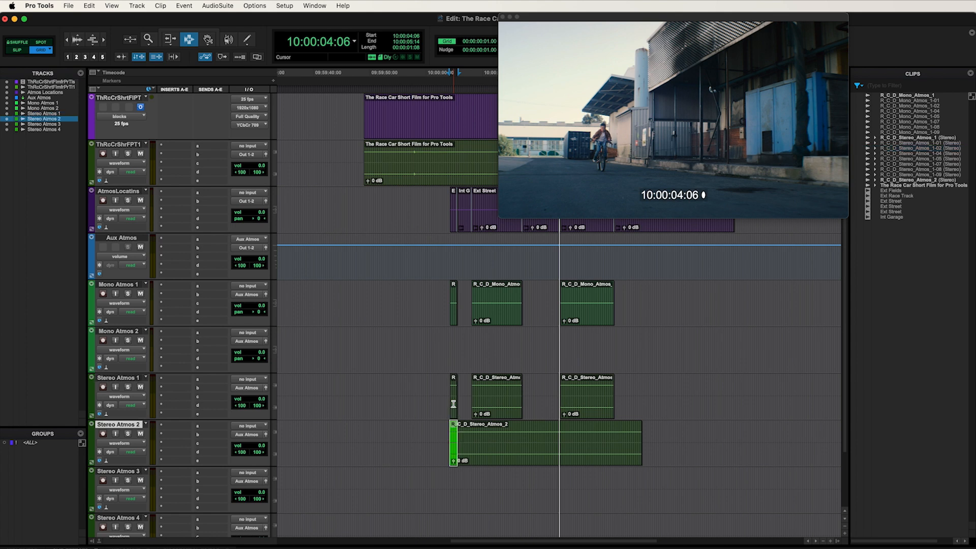
pyautogui.press('super+e')
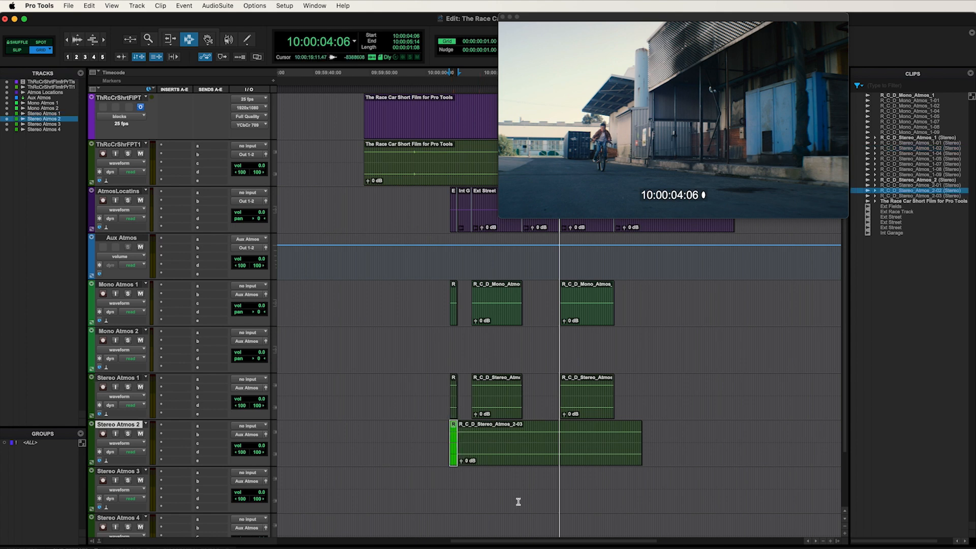
# - Delete the short Stereo Atmos 2 section that lies before the first Ext Street location
pyautogui.press('super+bracketright')
pyautogui.press('super+bracketright')
pyautogui.press('super+bracketright')
pyautogui.press('super+bracketright')
pyautogui.press('super+bracketright')
pyautogui.press('super+bracketright')
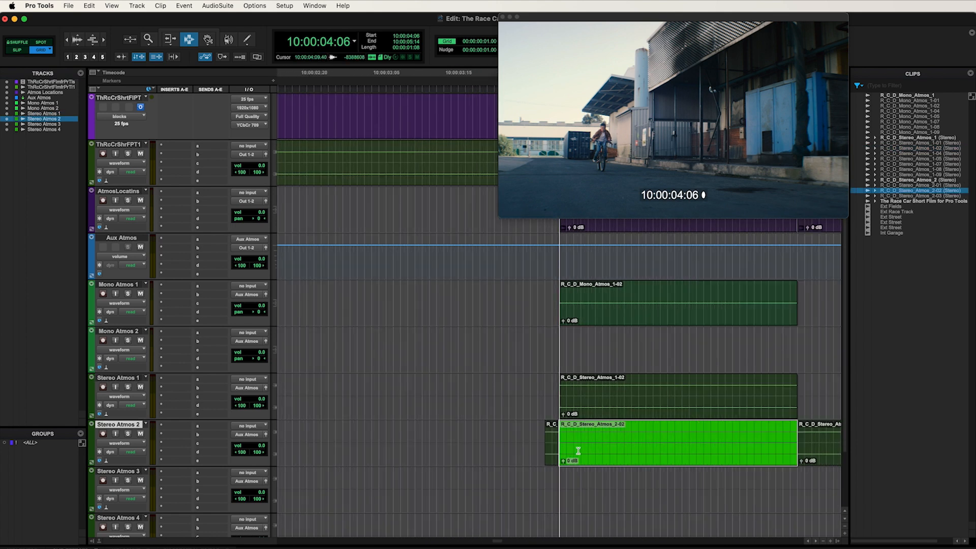
pyautogui.click(547, 451)
pyautogui.press('Delete')
# - Separate the Stereo Atmos 2 clip at both boundaries of the second Ext Street location, from 10:00:08:02 to 10:00:17:02
pyautogui.hscroll(15, 547, 451)
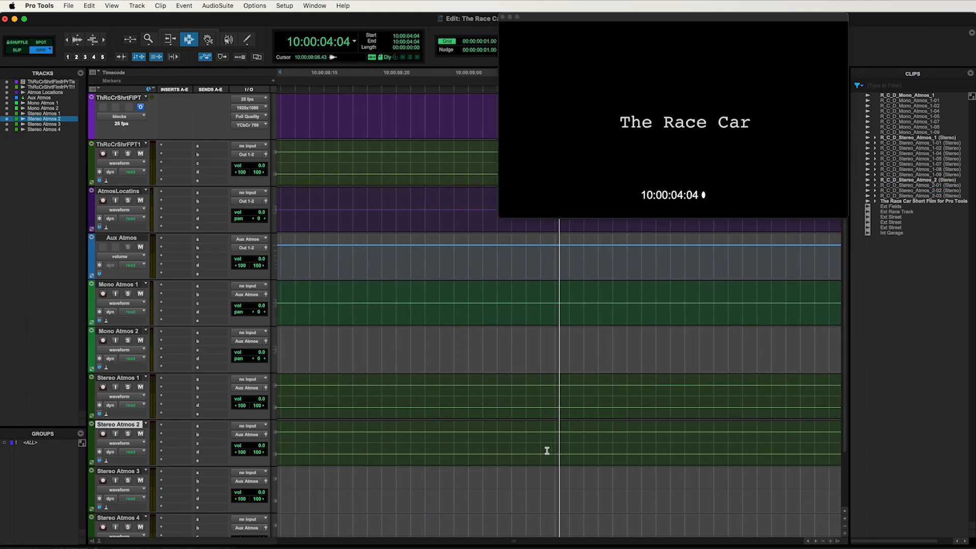
pyautogui.press('super+bracketleft')
pyautogui.press('super+bracketleft')
pyautogui.press('super+bracketleft')
pyautogui.click(621, 405)
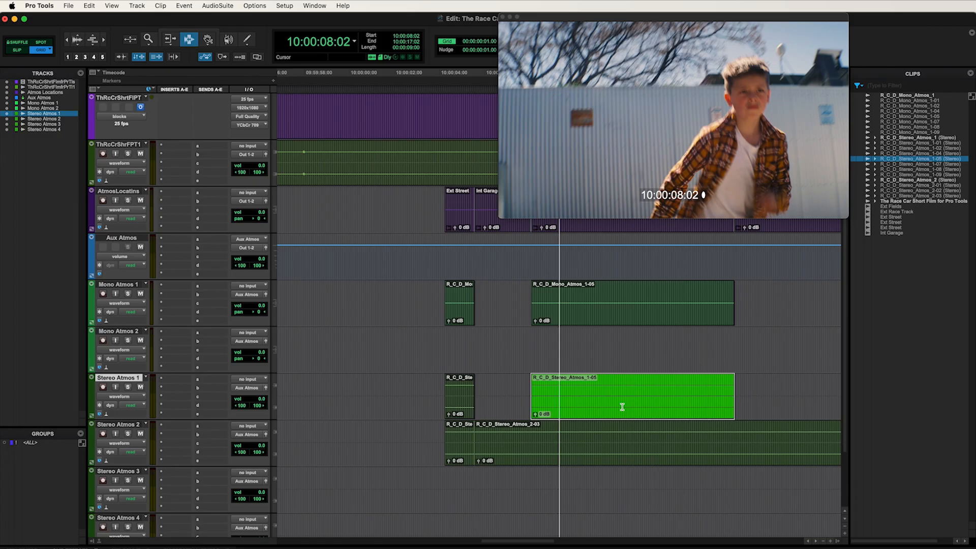
pyautogui.press(';')
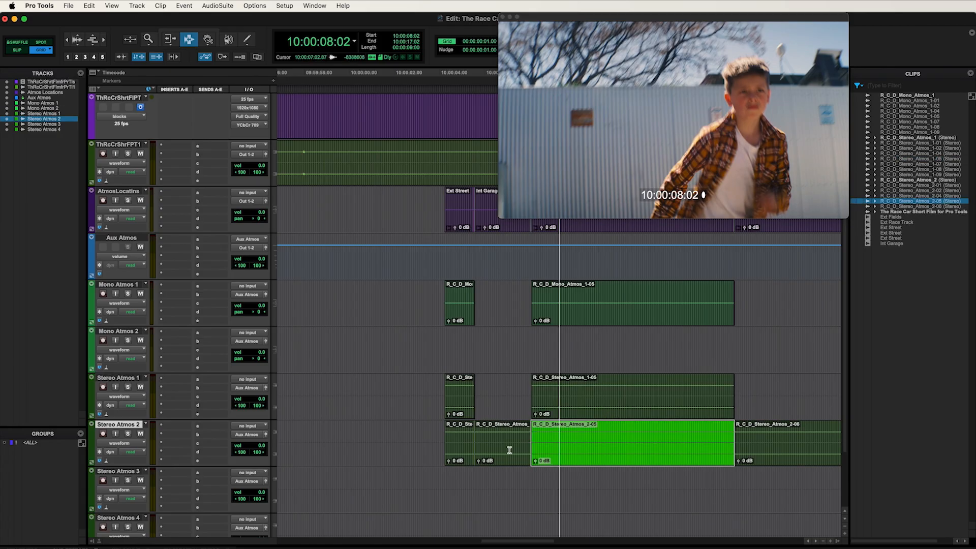
pyautogui.press('b')
# - Delete the Stereo Atmos 2 section that lies under the Int Garage location
pyautogui.doubleClick(509, 451)
pyautogui.press('Delete')
pyautogui.hscroll(10, 510, 451)
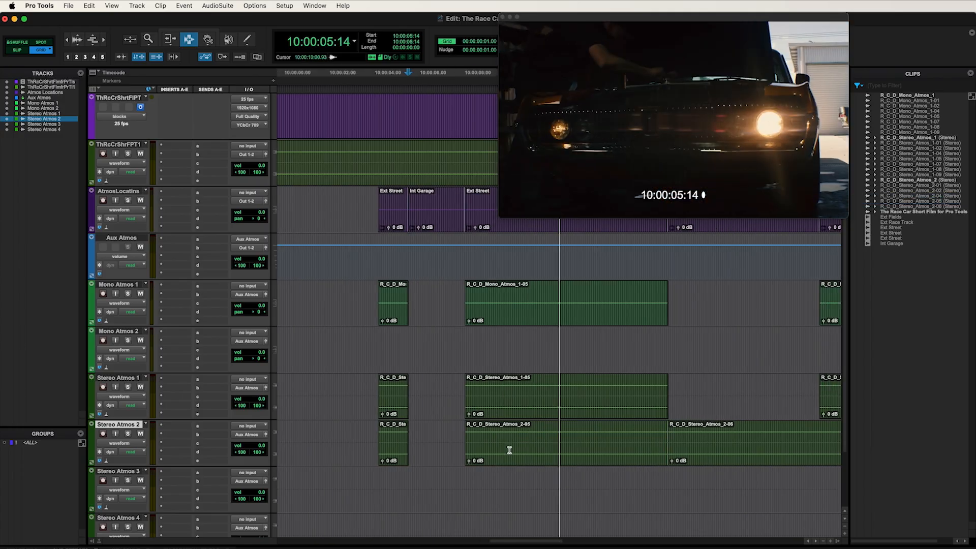
pyautogui.hscroll(1, 510, 450)
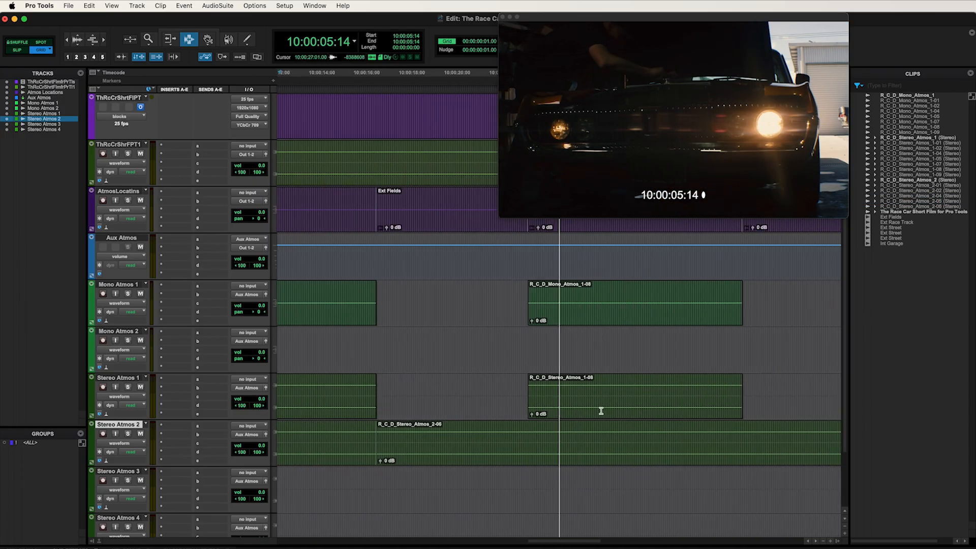
# - Separate the Stereo Atmos 2 clip at both boundaries of the third Ext Street location, from 10:00:23:20 to 10:00:33:08
pyautogui.doubleClick(601, 411)
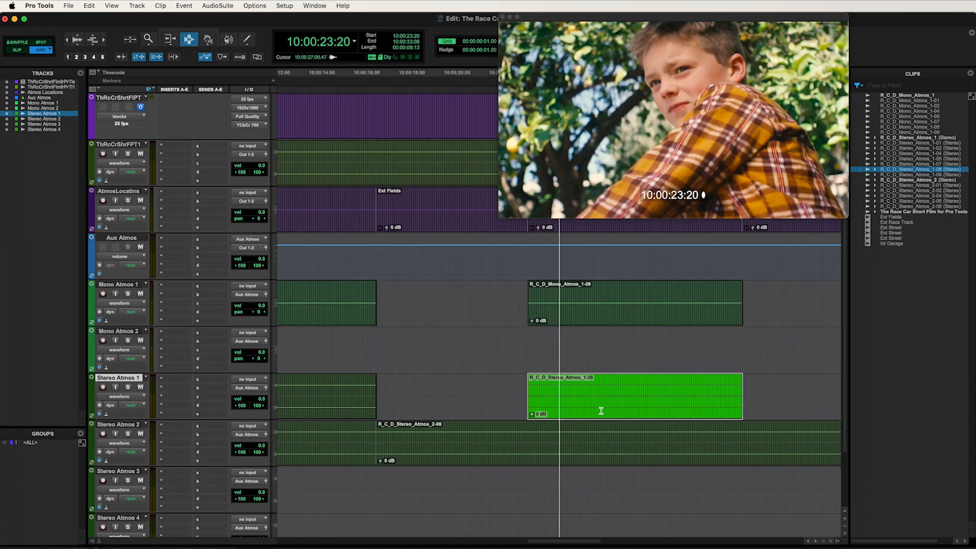
pyautogui.press(';')
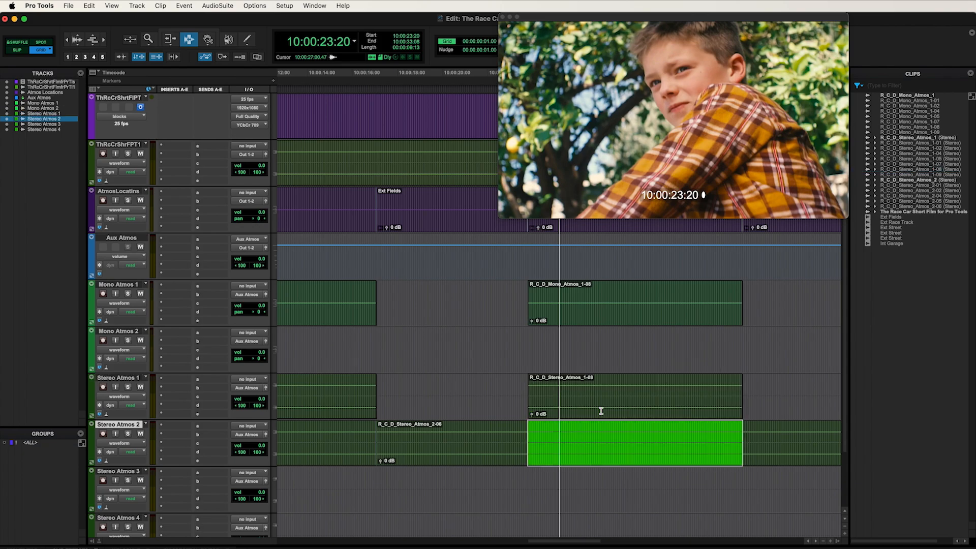
pyautogui.press('b')
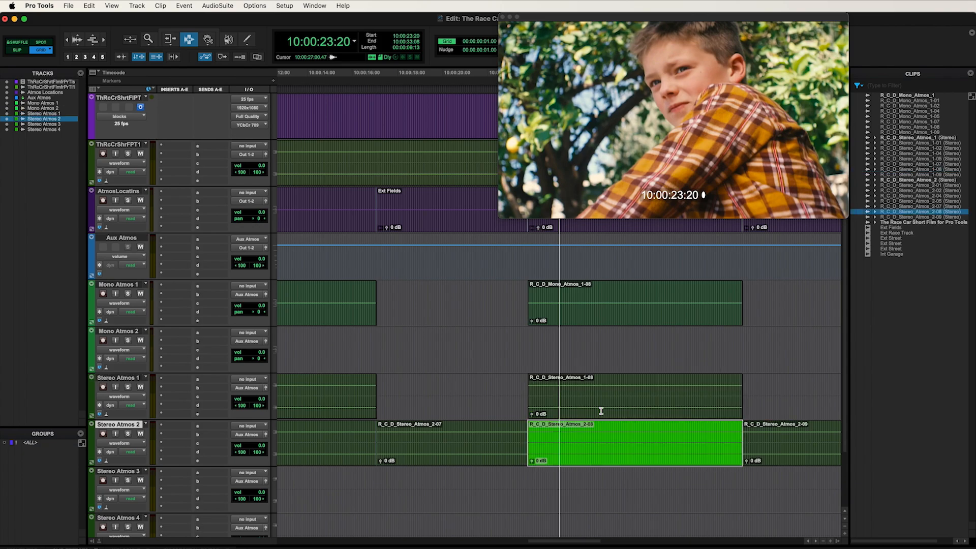
# - Delete the Stereo Atmos 2 sections that lie under the Ext Fields location and after the third Ext Street location
pyautogui.doubleClick(487, 454)
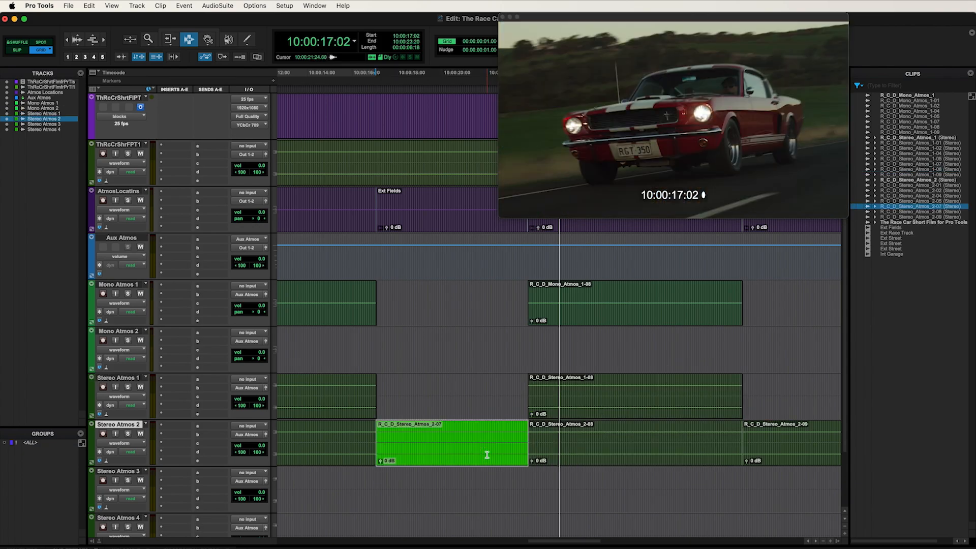
pyautogui.press('Delete')
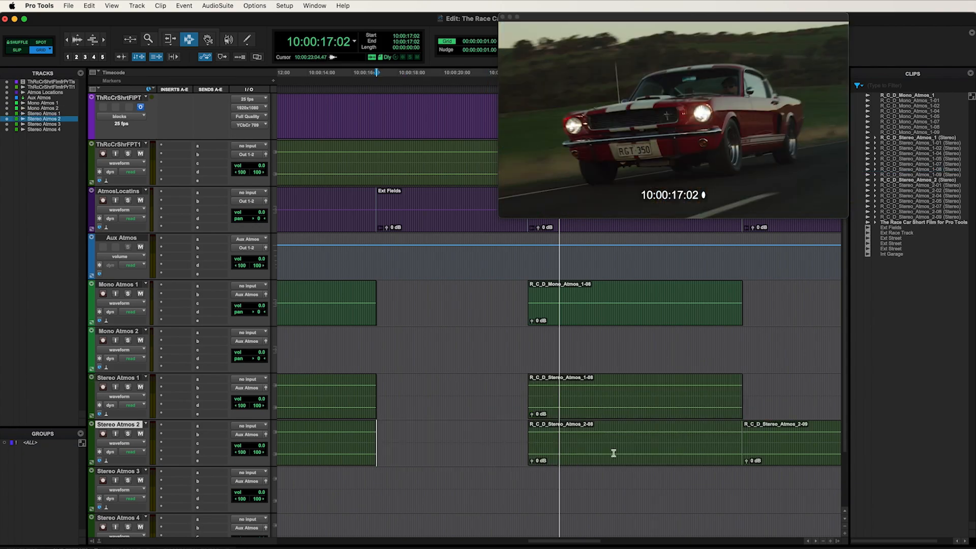
pyautogui.click(761, 450)
pyautogui.press('Delete')
pyautogui.press('r')
pyautogui.press('r')
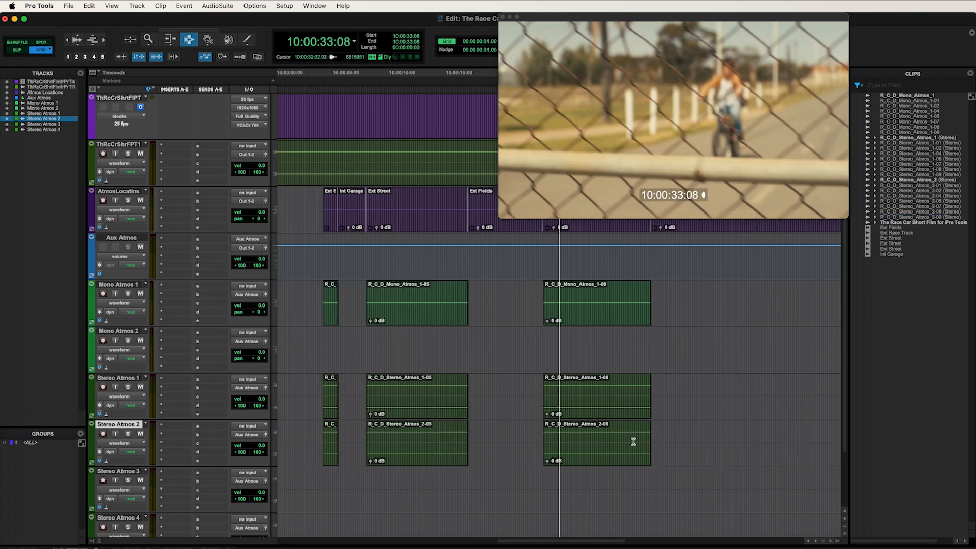
pyautogui.hscroll(3, 637, 441)
pyautogui.hscroll(2, 637, 441)
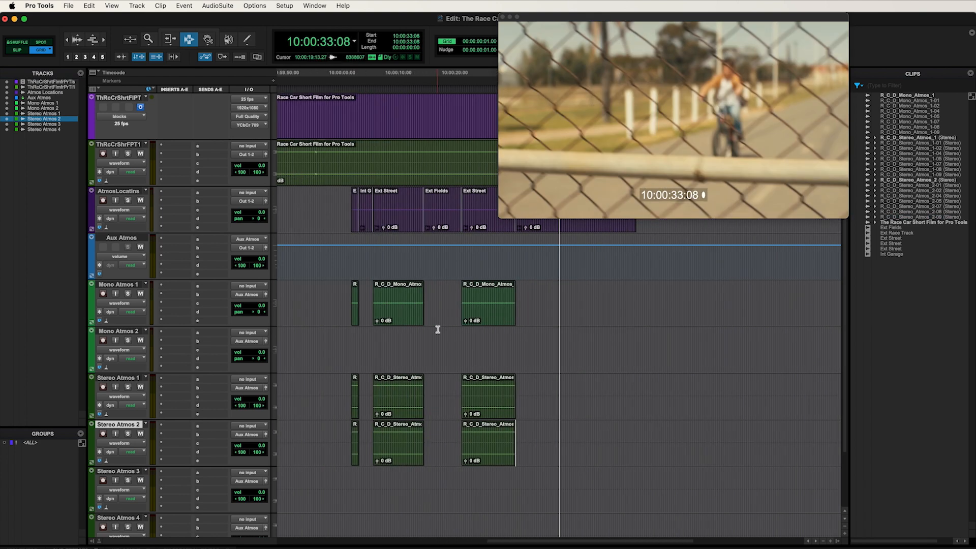
# - Import copies of R_C_D_Mono_Atmos_2.wav and R_C_D_Stereo_Atmos_3.wav from Atmosphere Sound FX into the Audio Files folder, with the clip list as destination
pyautogui.click(366, 220)
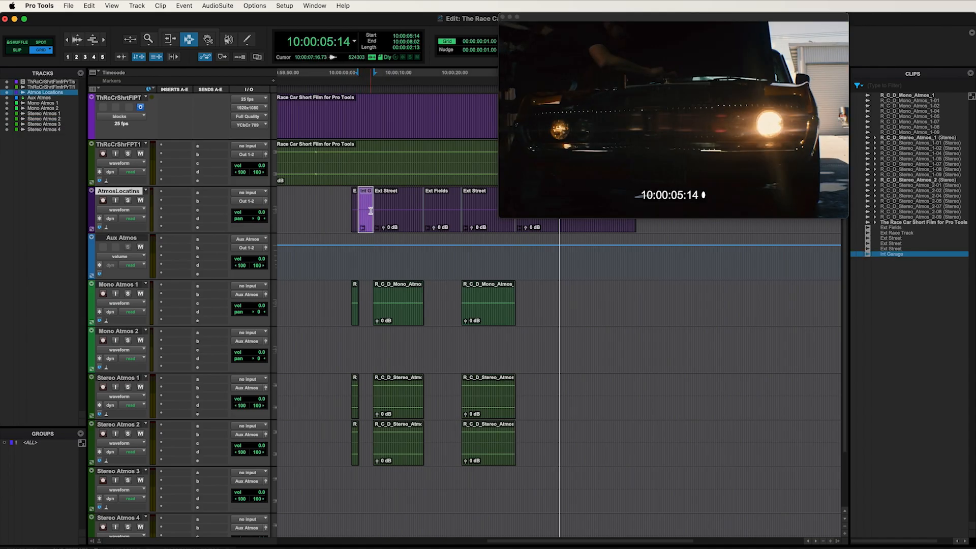
pyautogui.click(68, 6)
pyautogui.moveTo(100, 174)
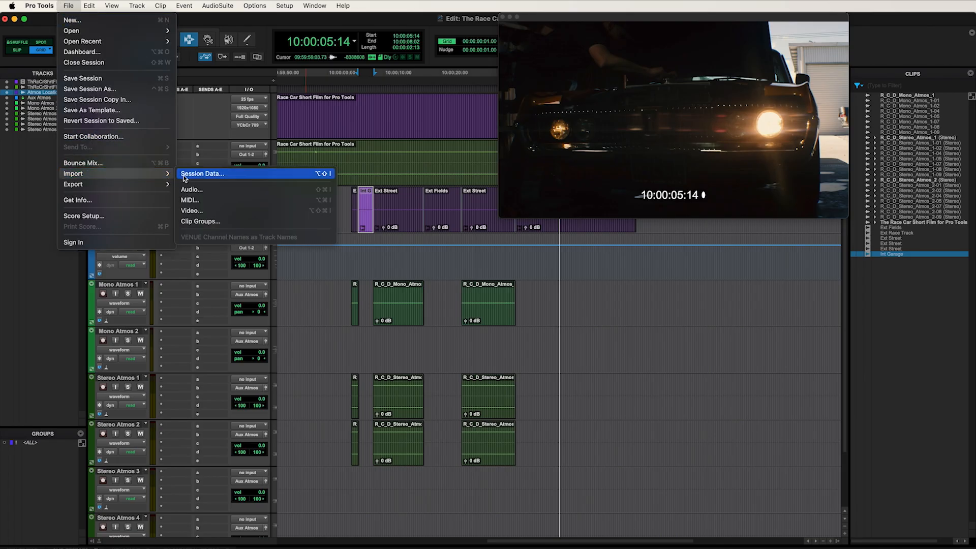
pyautogui.click(202, 192)
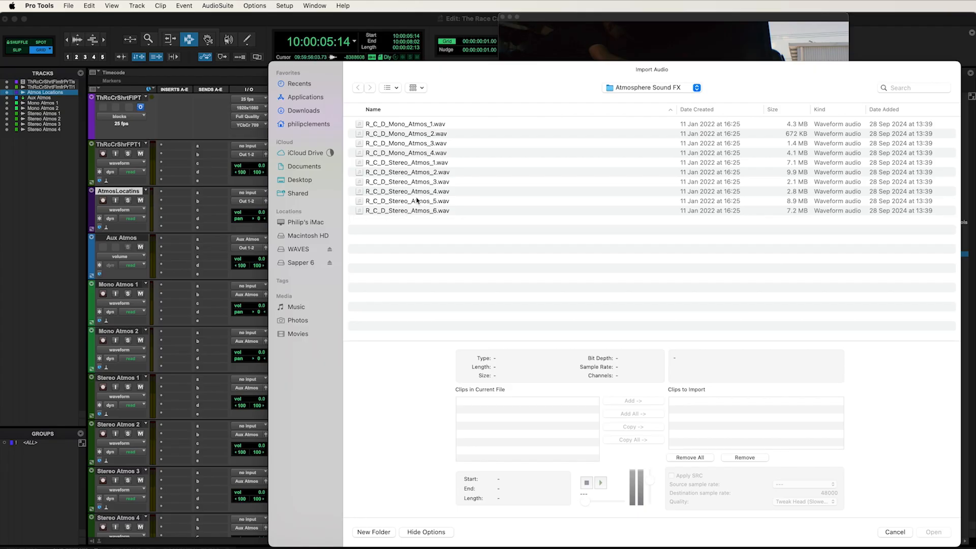
pyautogui.click(407, 135)
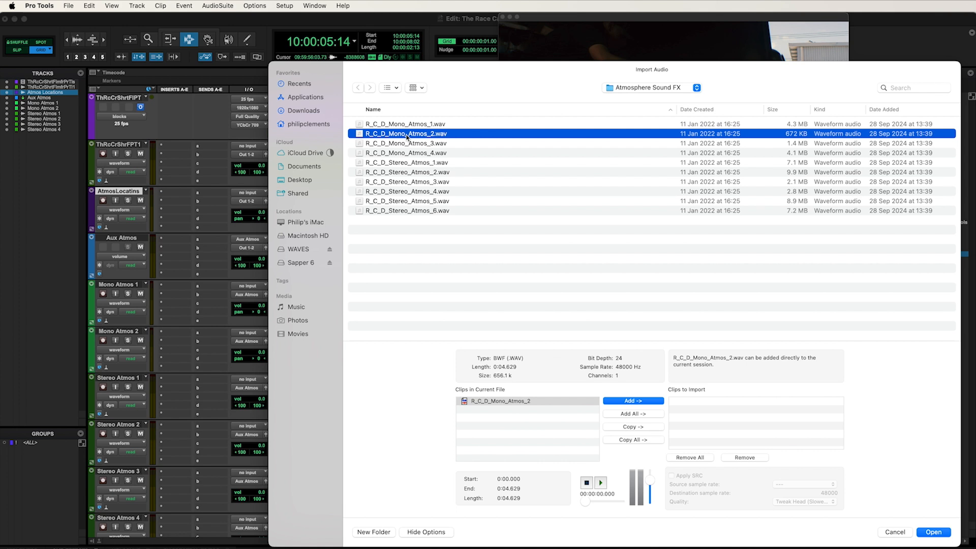
pyautogui.keyDown('super'); pyautogui.click(416, 183); pyautogui.keyUp('super')
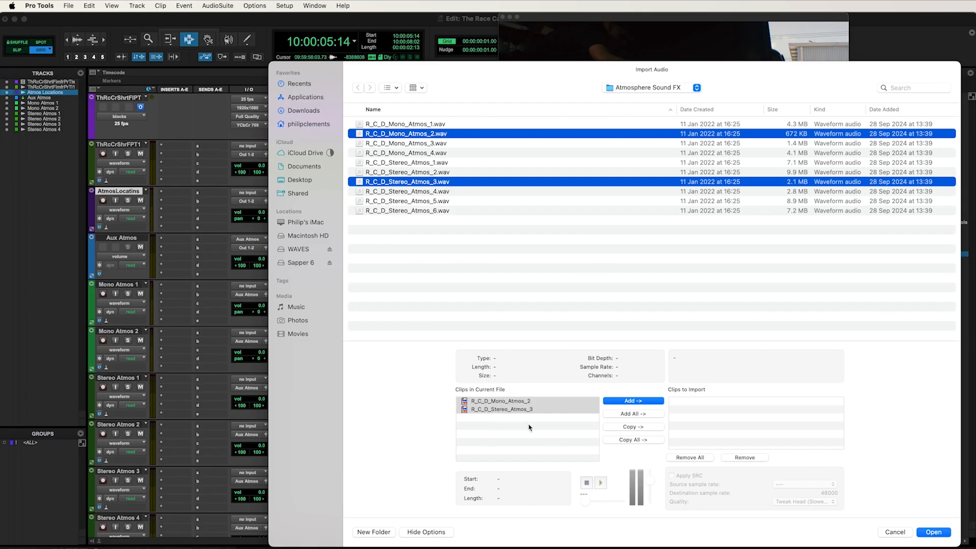
pyautogui.click(634, 427)
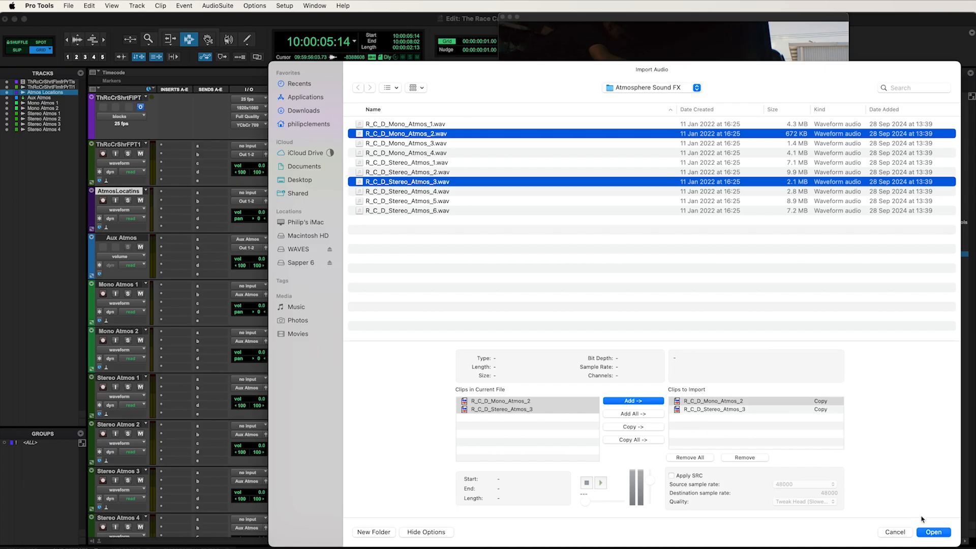
pyautogui.click(934, 532)
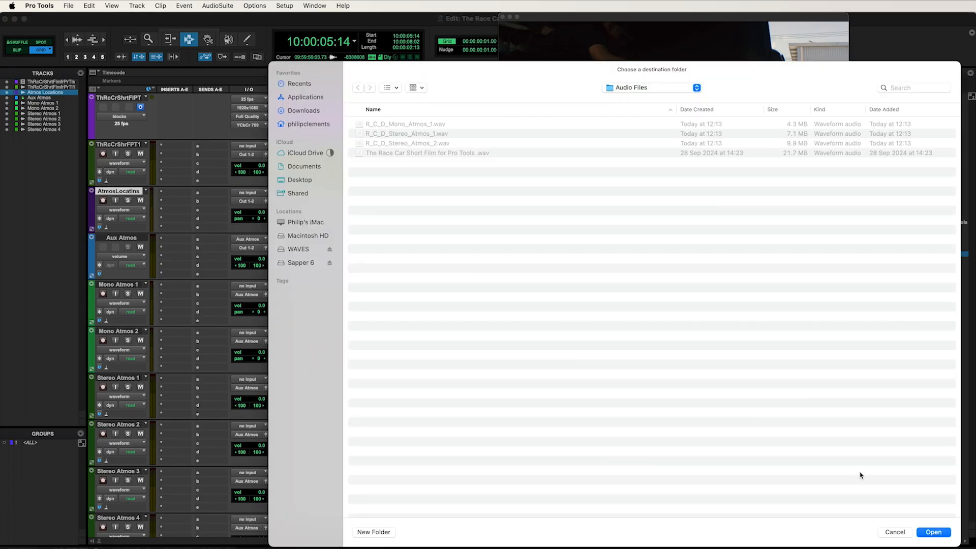
pyautogui.click(924, 534)
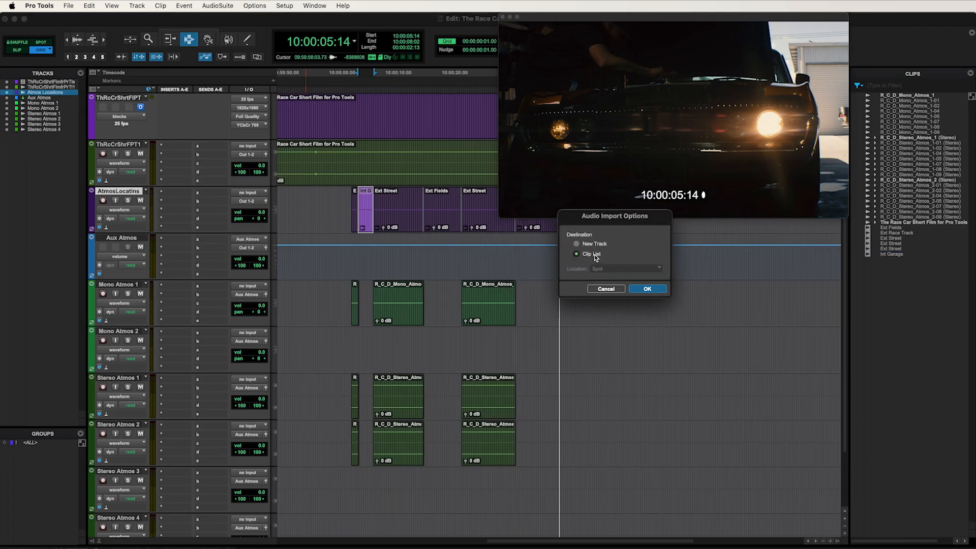
pyautogui.click(648, 288)
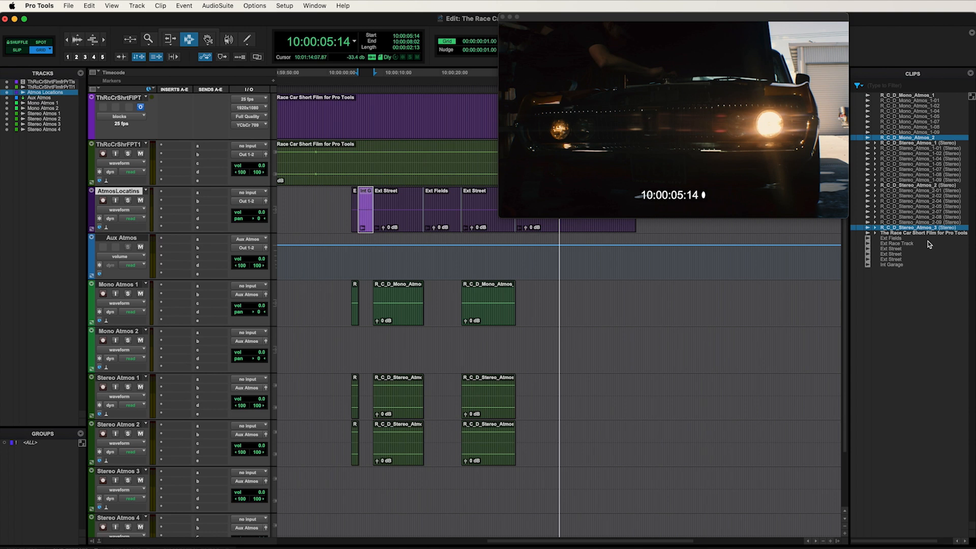
# - Place the imported R_C_D_Mono_Atmos_2 and R_C_D_Stereo_Atmos_3 clips on the Mono Atmos 2 and Stereo Atmos 1 tracks at about 10:00:37:24
pyautogui.click(923, 139)
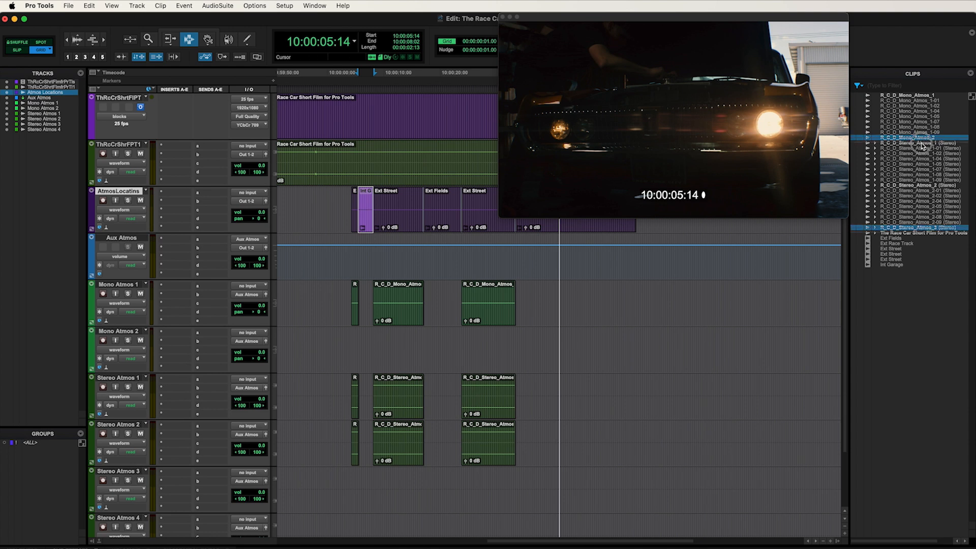
pyautogui.moveTo(923, 144); pyautogui.dragTo(540, 355)
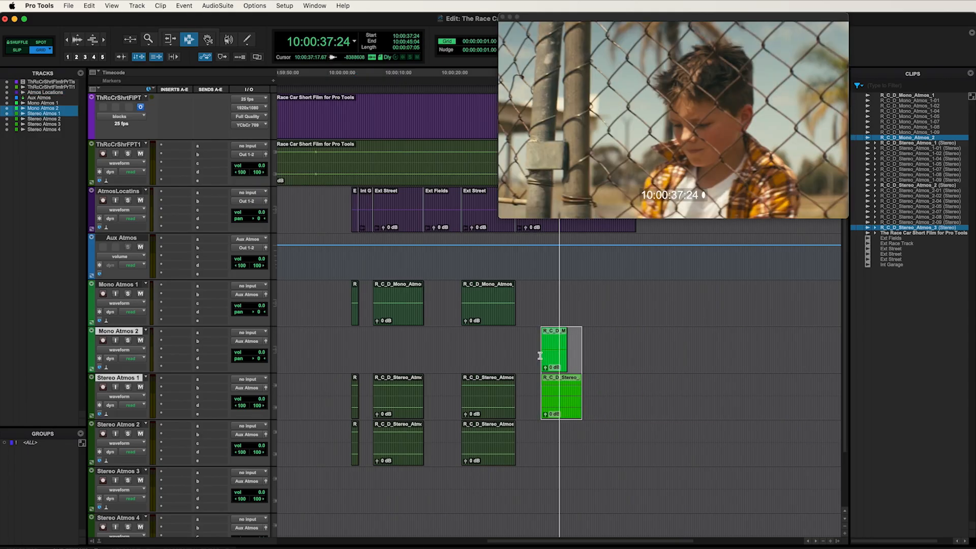
pyautogui.click(530, 340)
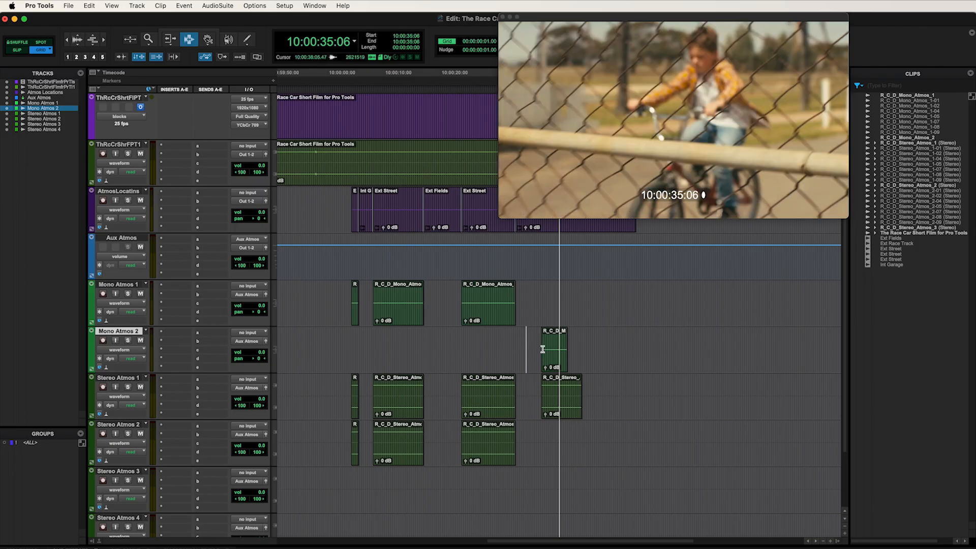
pyautogui.click(559, 349)
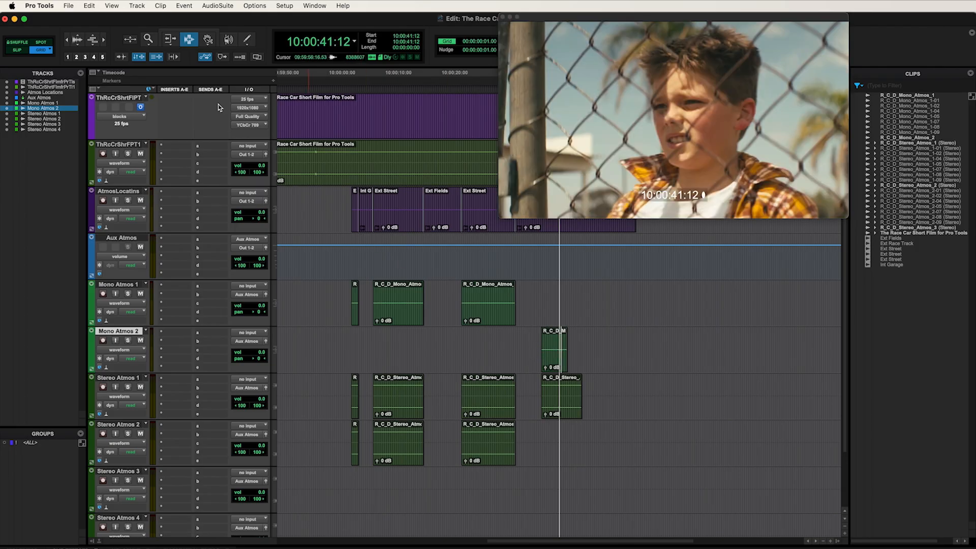
# - Move the new mono clip along Mono Atmos 2 and the new stereo clip onto Stereo Atmos 3, both starting at about 10:00:04:19
pyautogui.click(208, 41)
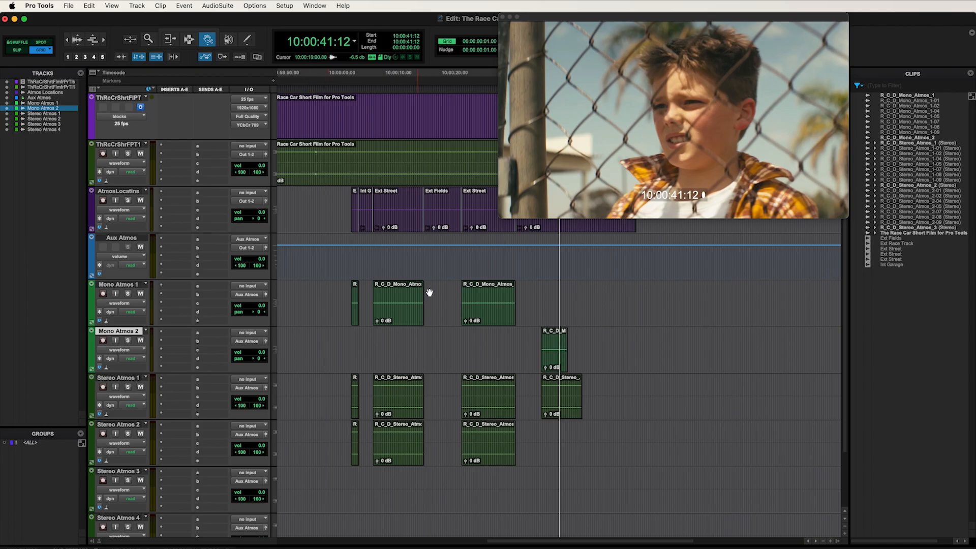
pyautogui.moveTo(555, 360); pyautogui.dragTo(369, 348)
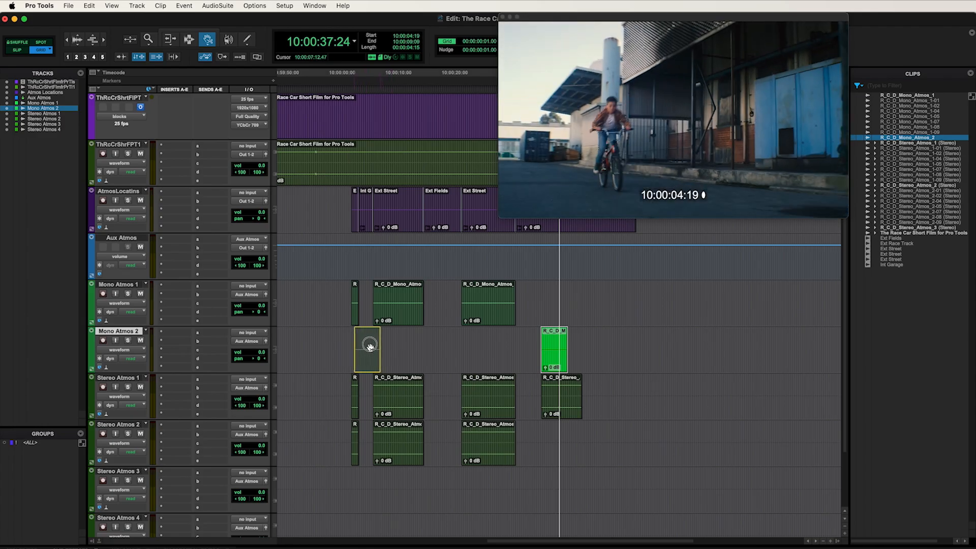
pyautogui.moveTo(370, 347); pyautogui.dragTo(369, 346)
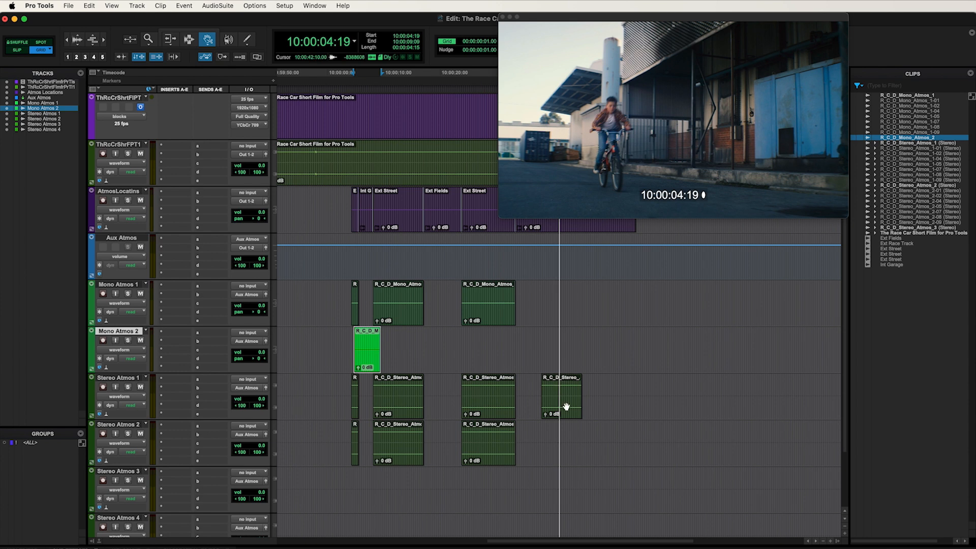
pyautogui.moveTo(566, 405); pyautogui.dragTo(376, 482)
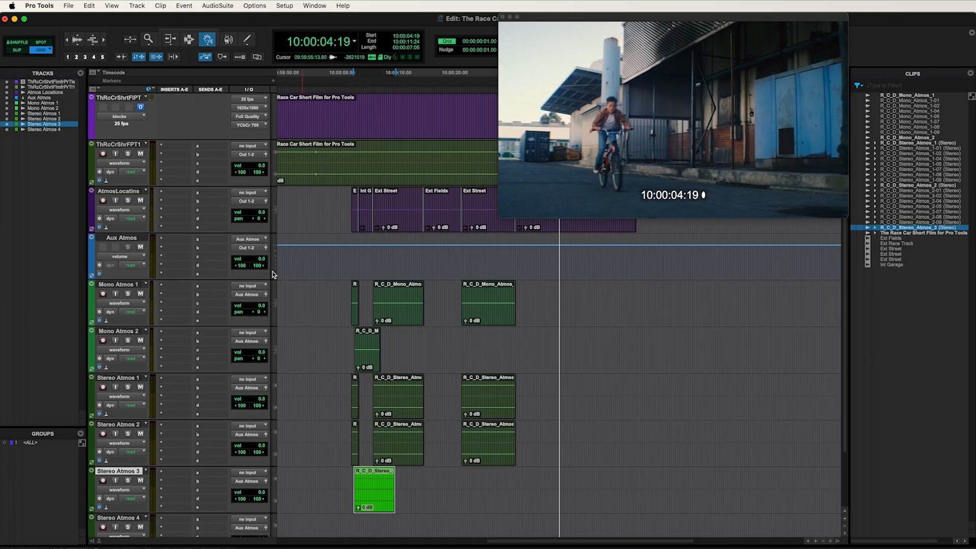
# - Separate the Mono Atmos 2 clip at both boundaries of the Int Garage location, from 10:00:05:14 to 10:00:08:02
pyautogui.click(189, 40)
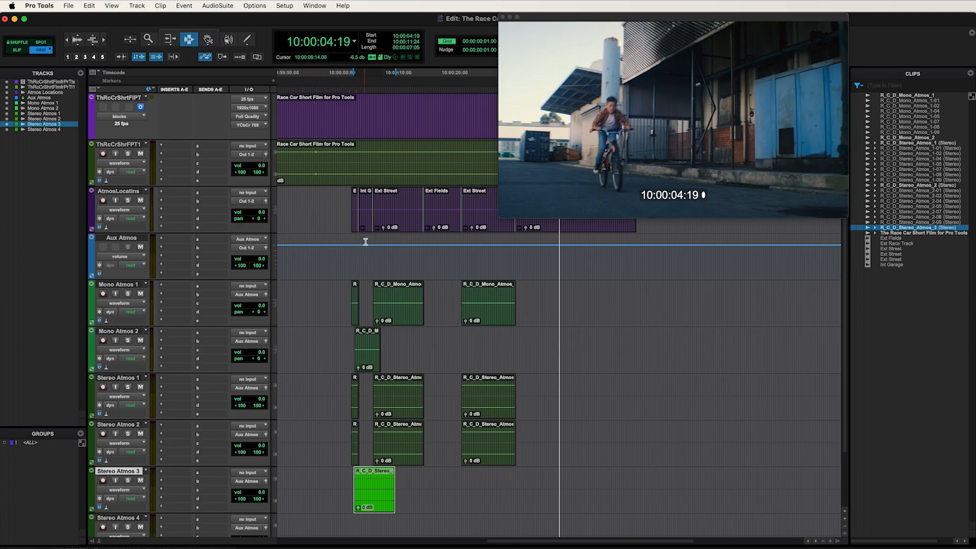
pyautogui.click(366, 225)
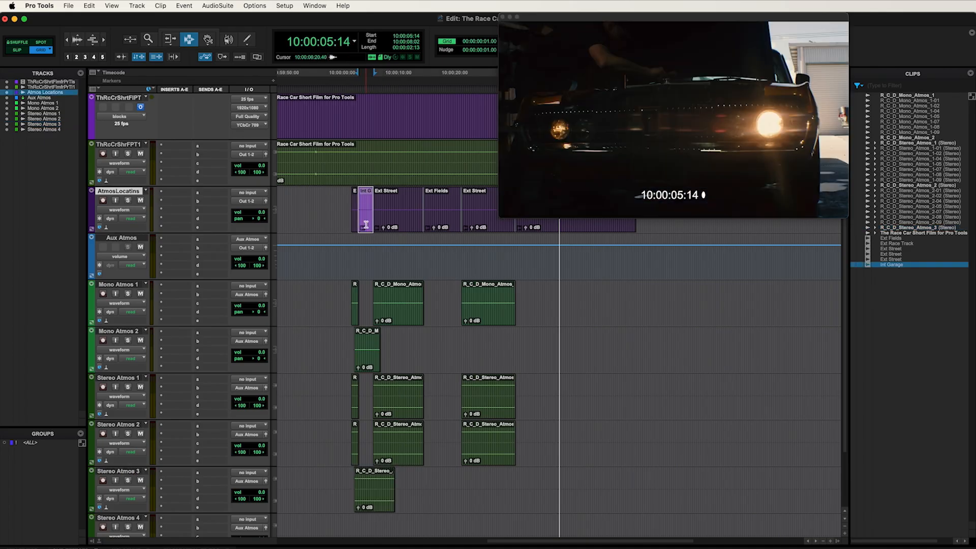
pyautogui.press('t')
pyautogui.press('t')
pyautogui.press('t')
pyautogui.press('t')
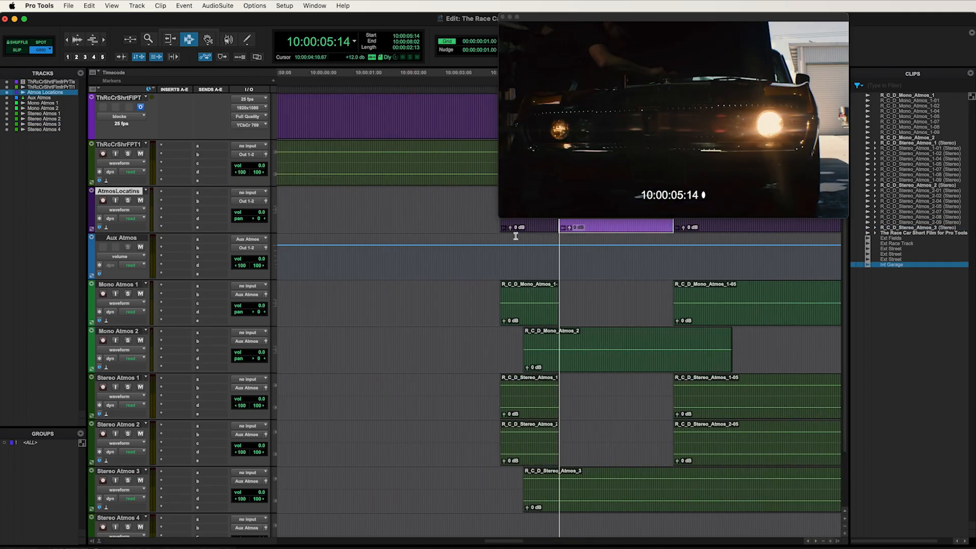
pyautogui.moveTo(722, 18); pyautogui.dragTo(850, 18)
pyautogui.hscroll(5, 500, 163)
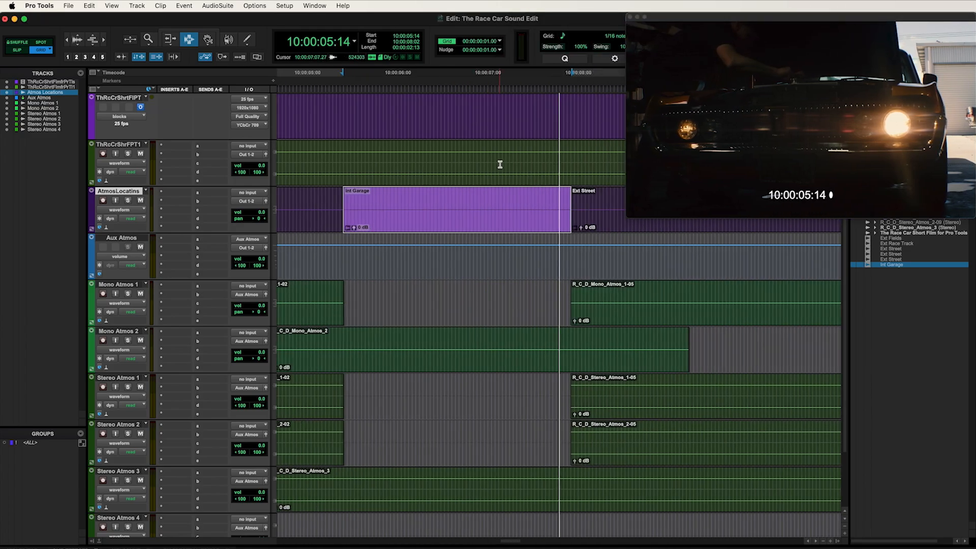
pyautogui.press(';')
pyautogui.press(';')
pyautogui.press(';')
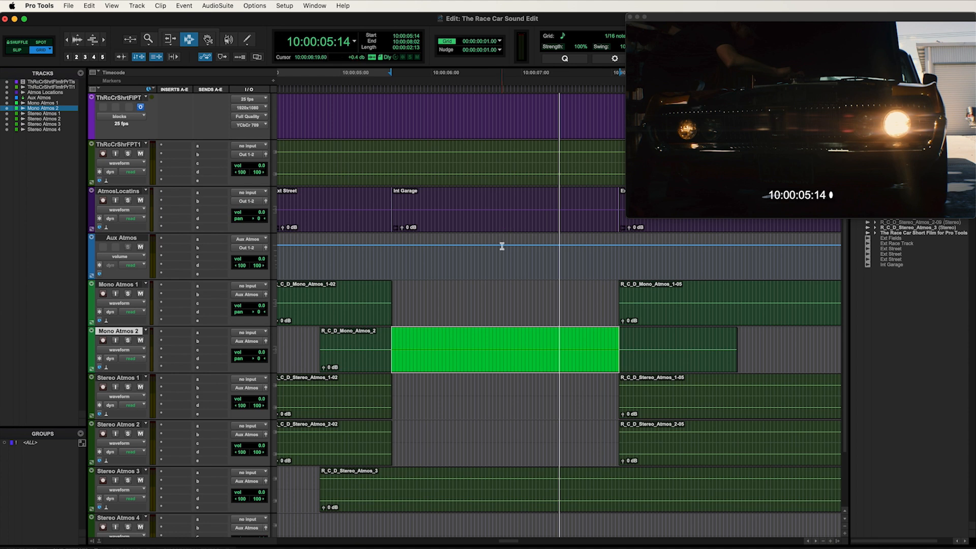
pyautogui.press('super+e')
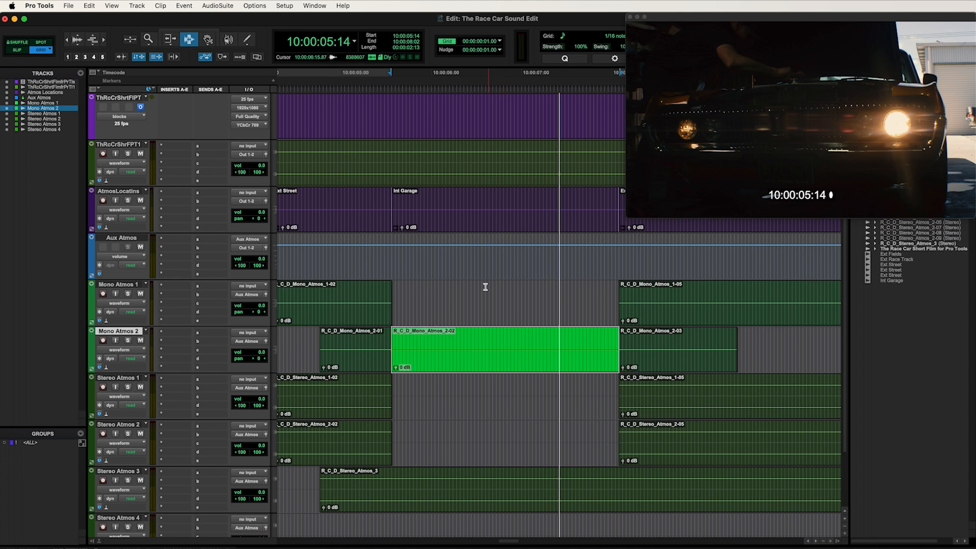
# - Delete the Mono Atmos 2 sections that lie before and after the Int Garage location
pyautogui.doubleClick(363, 362)
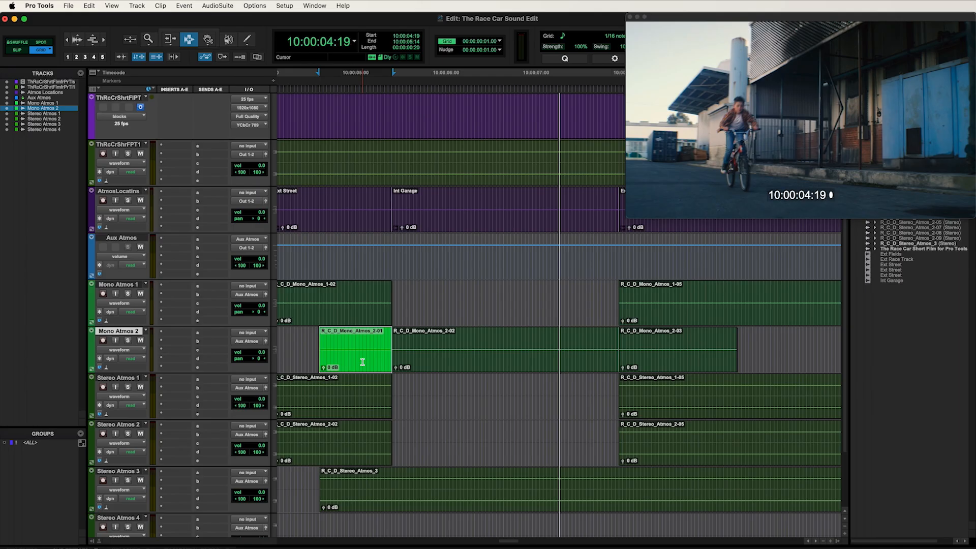
pyautogui.press('Delete')
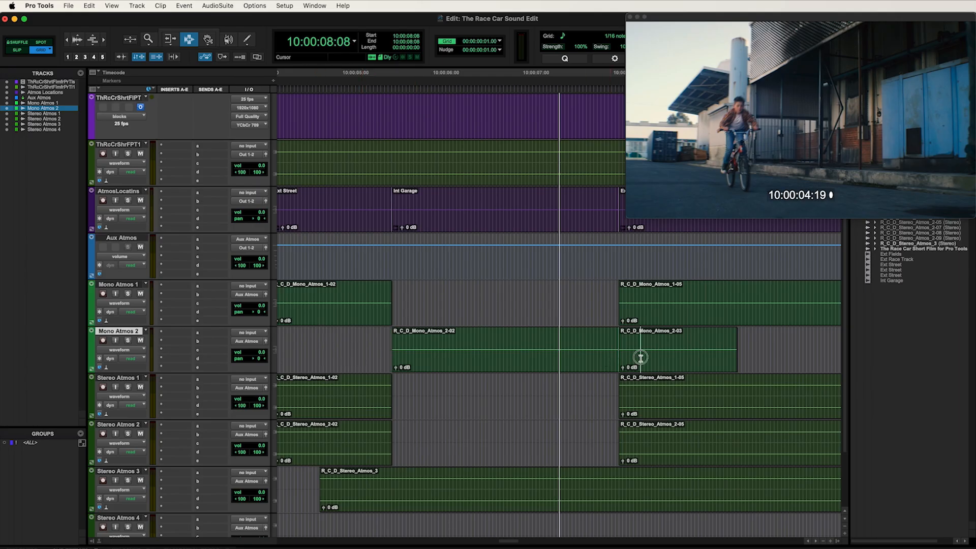
pyautogui.doubleClick(641, 359)
pyautogui.press('Delete')
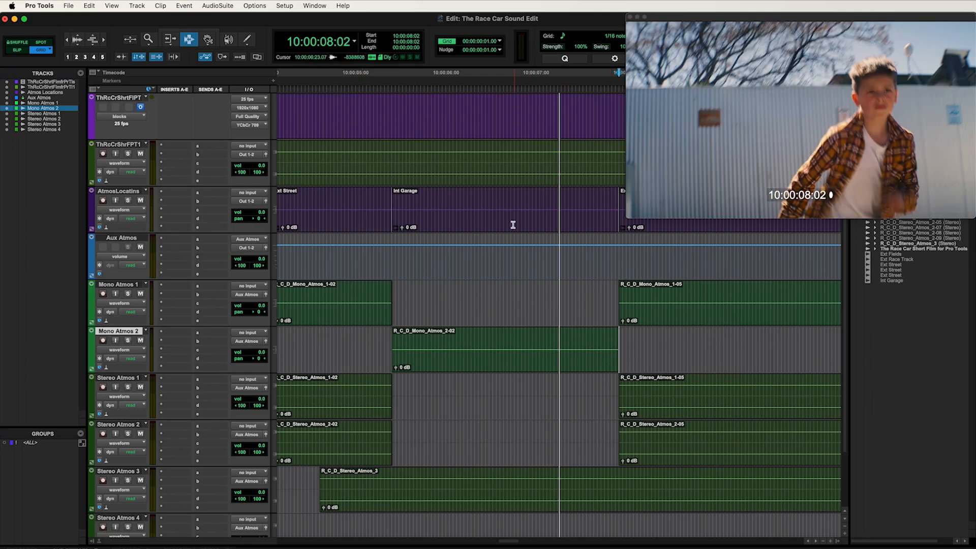
# - Separate the Stereo Atmos 3 clip at both boundaries of the Int Garage location, from 10:00:05:14 to 10:00:08:02
pyautogui.doubleClick(512, 222)
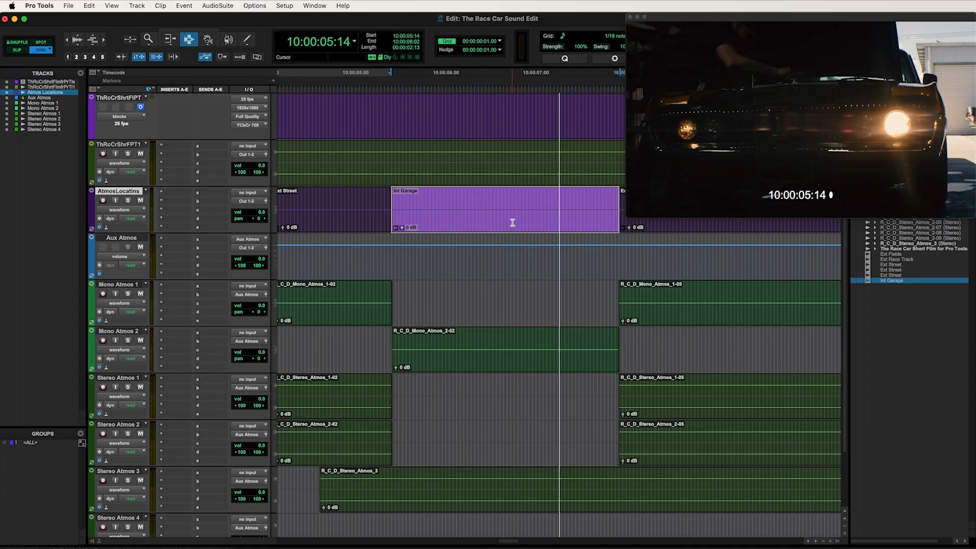
pyautogui.press(';')
pyautogui.press(';')
pyautogui.press(';')
pyautogui.press(';')
pyautogui.press(';')
pyautogui.press(';')
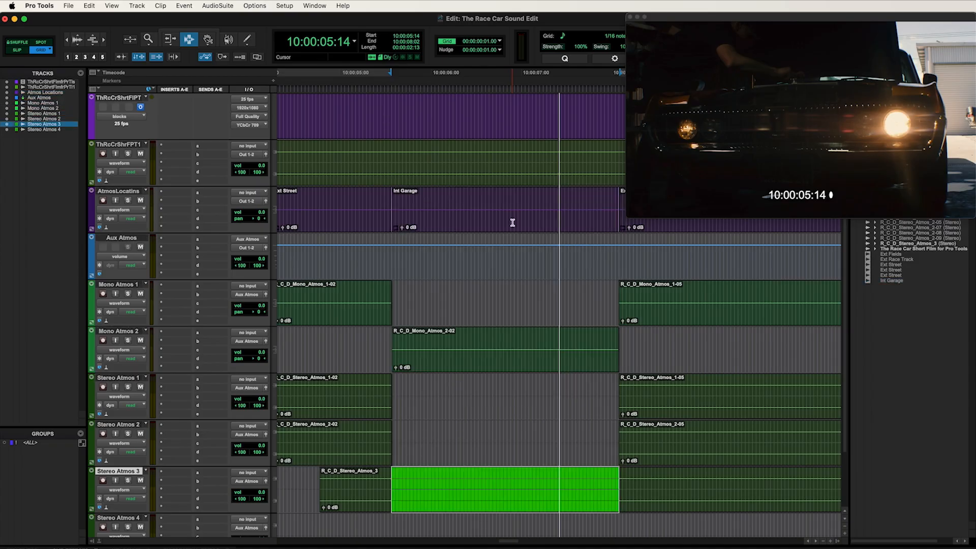
pyautogui.press('super+e')
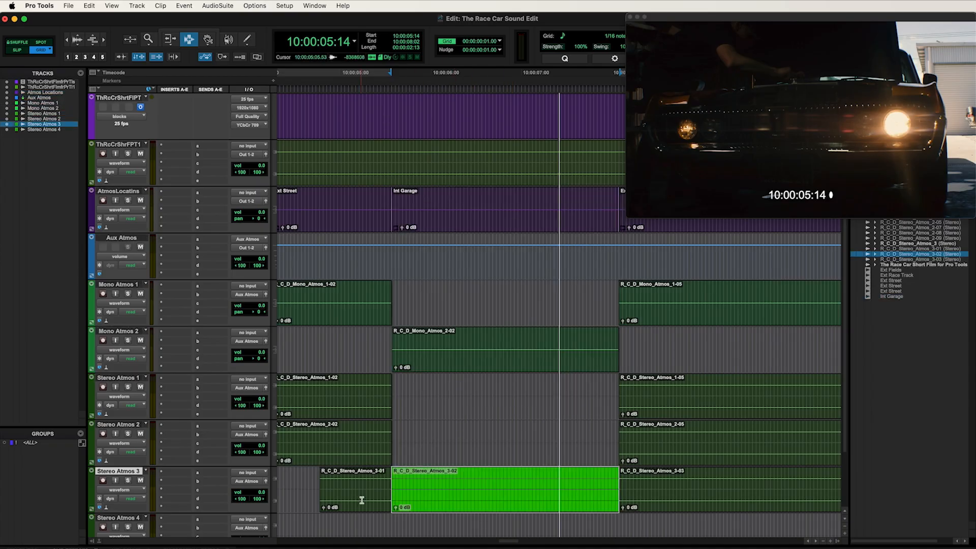
# - Delete the Stereo Atmos 3 sections that lie before and after the Int Garage location
pyautogui.doubleClick(362, 498)
pyautogui.press('Delete')
pyautogui.doubleClick(651, 495)
pyautogui.press('Delete')
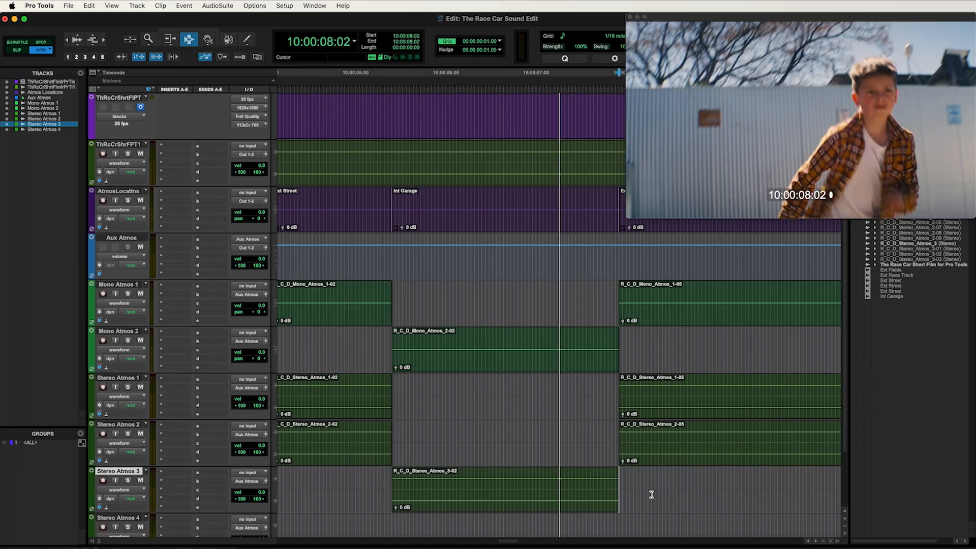
# - Start an audio import and select R_C_D_Mono_Atmos_3.wav and R_C_D_Stereo_Atmos_4.wav from the Atmosphere Sound FX folder
pyautogui.scroll(-6, 652, 495)
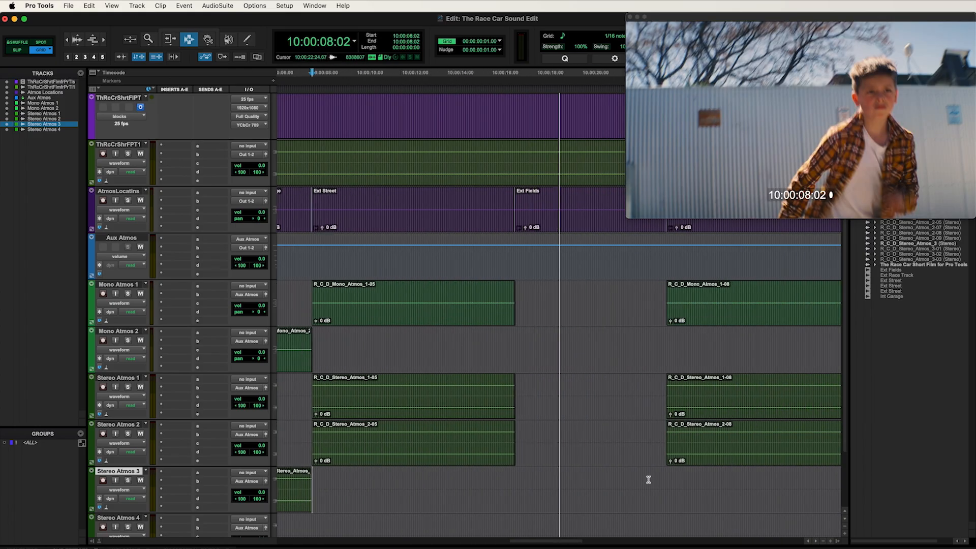
pyautogui.hscroll(3, 649, 479)
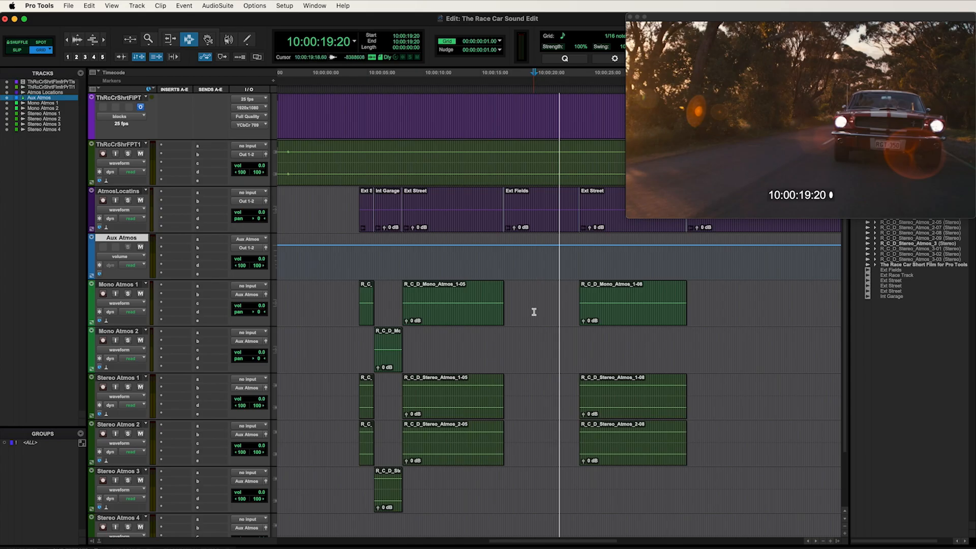
pyautogui.moveTo(530, 293); pyautogui.dragTo(537, 295)
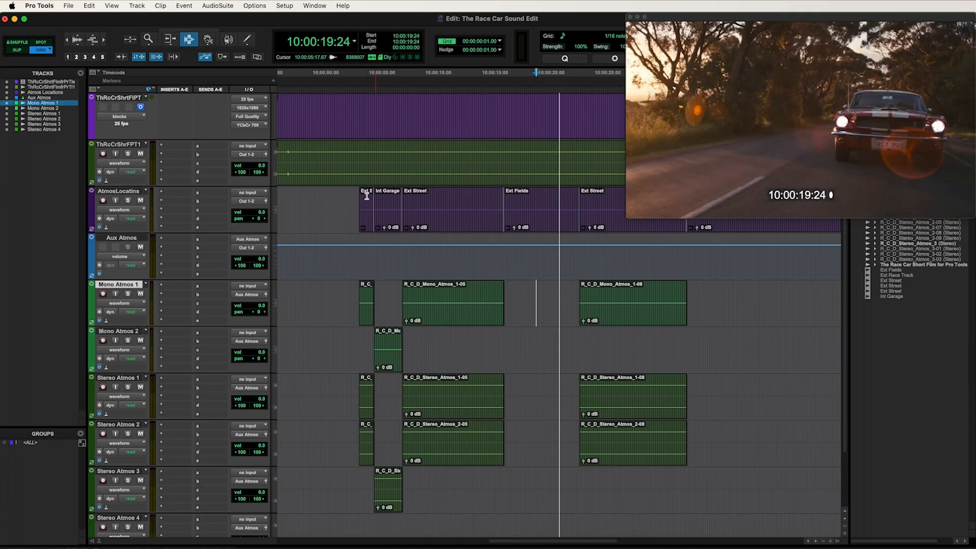
pyautogui.scroll(-3, 508, 285)
pyautogui.scroll(3, 186, 124)
pyautogui.click(68, 6)
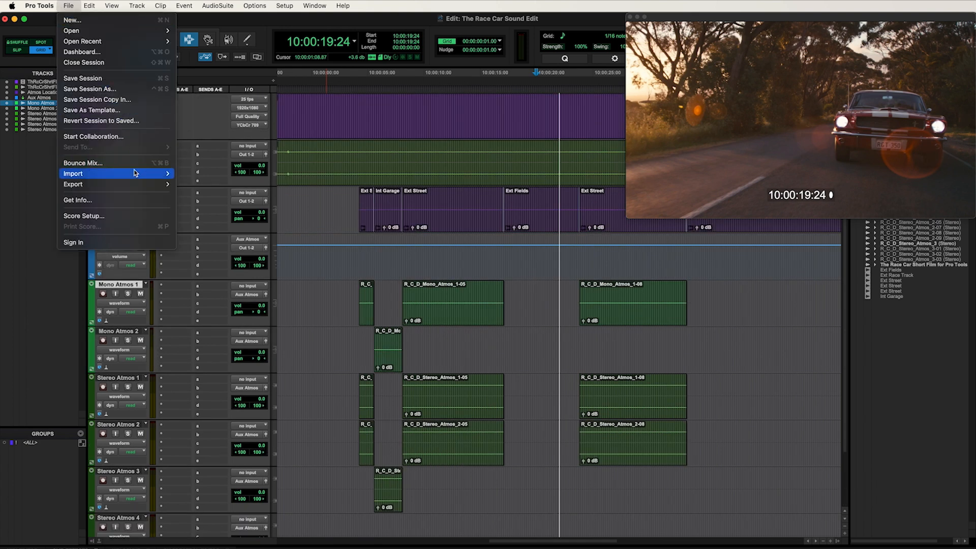
pyautogui.moveTo(152, 175)
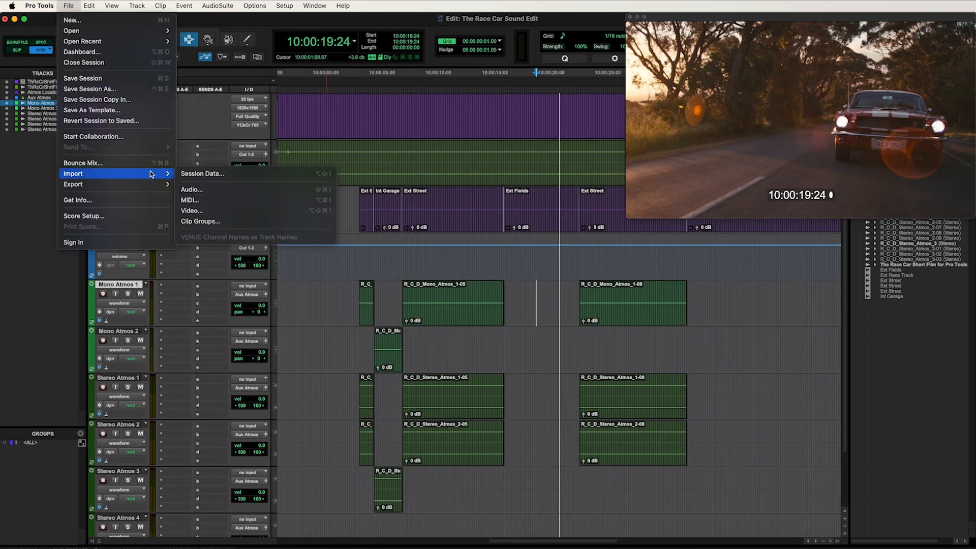
pyautogui.click(198, 190)
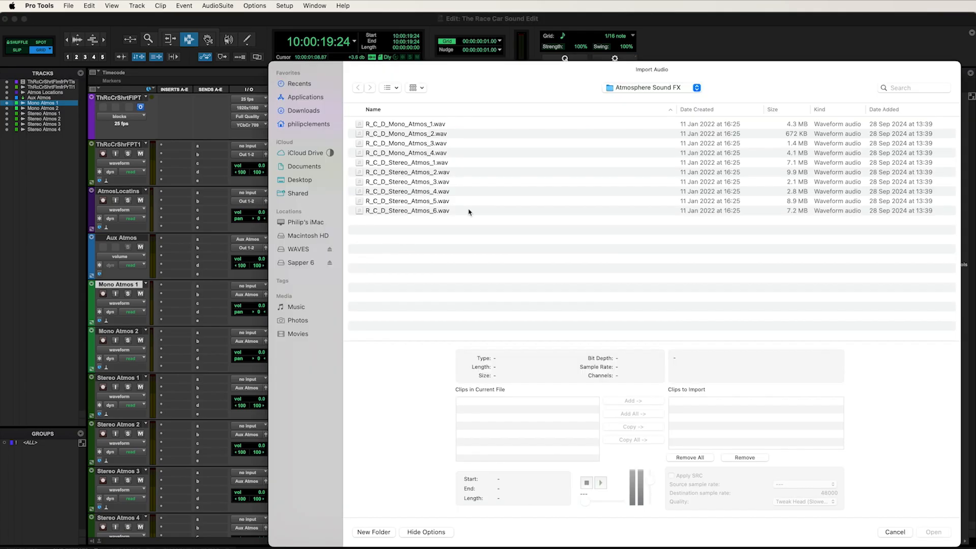
pyautogui.click(421, 144)
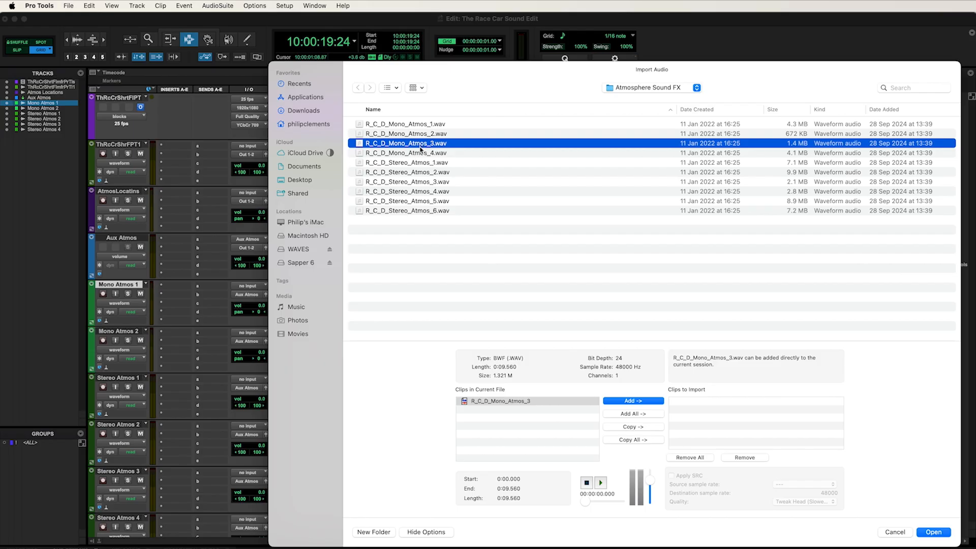
pyautogui.keyDown('super'); pyautogui.click(425, 193); pyautogui.keyUp('super')
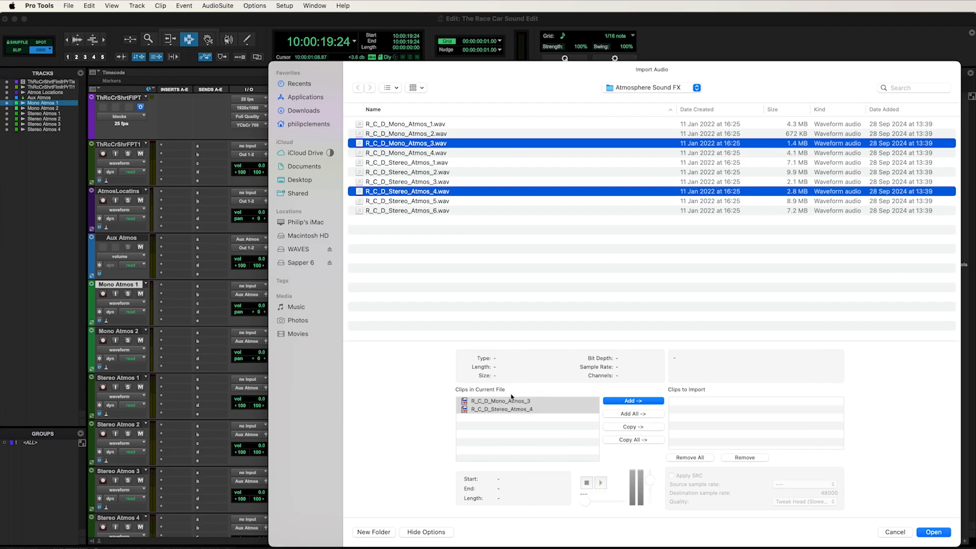
# - Import both selected files as copies into the Audio Files folder, with the Clip List as destination
pyautogui.click(645, 427)
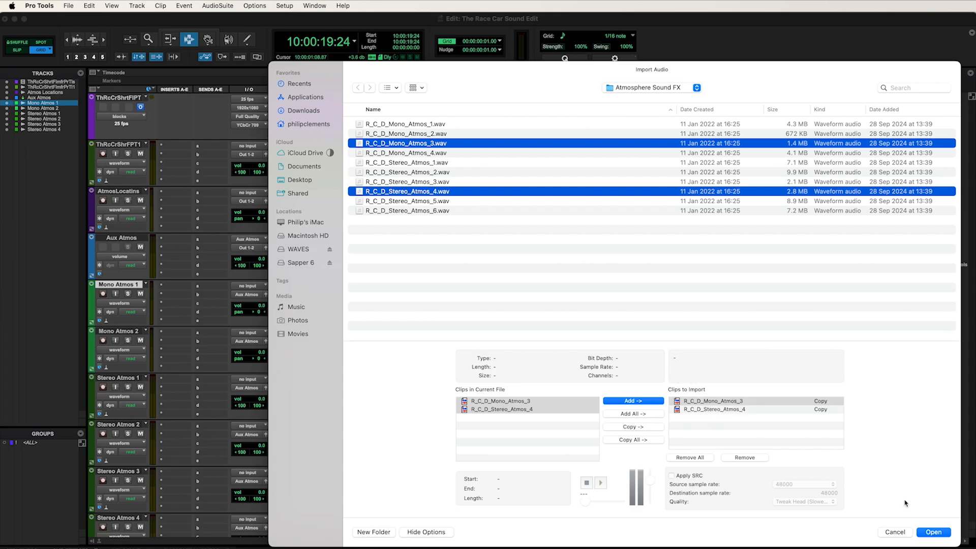
pyautogui.click(931, 532)
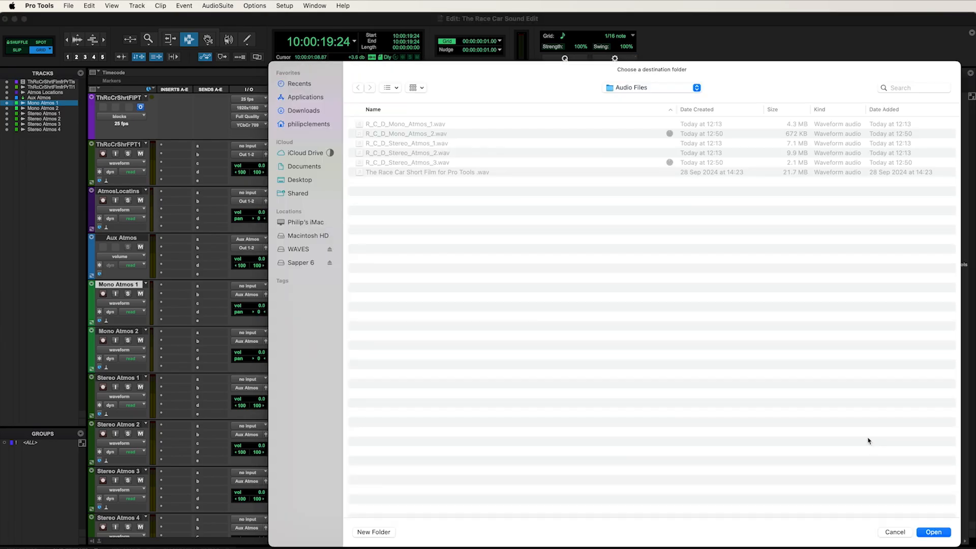
pyautogui.click(932, 533)
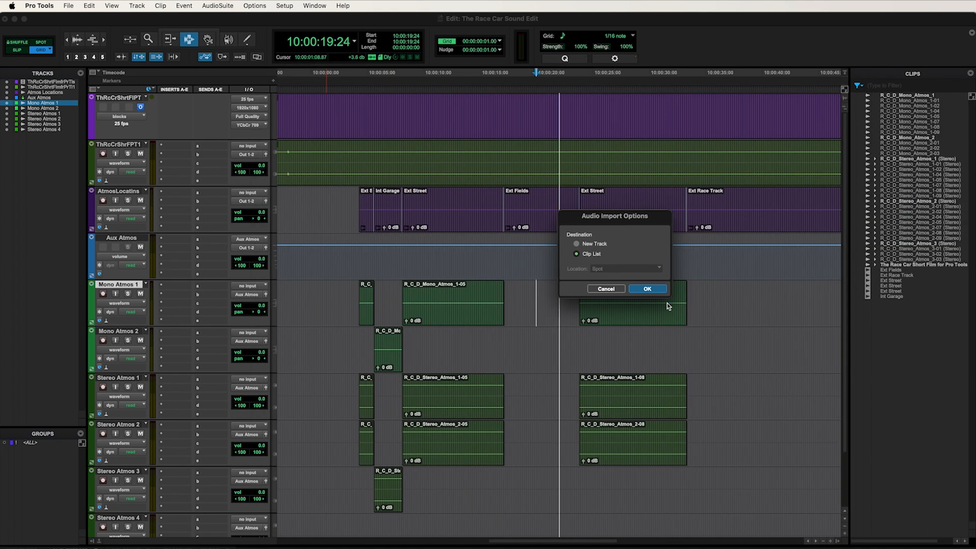
pyautogui.click(647, 289)
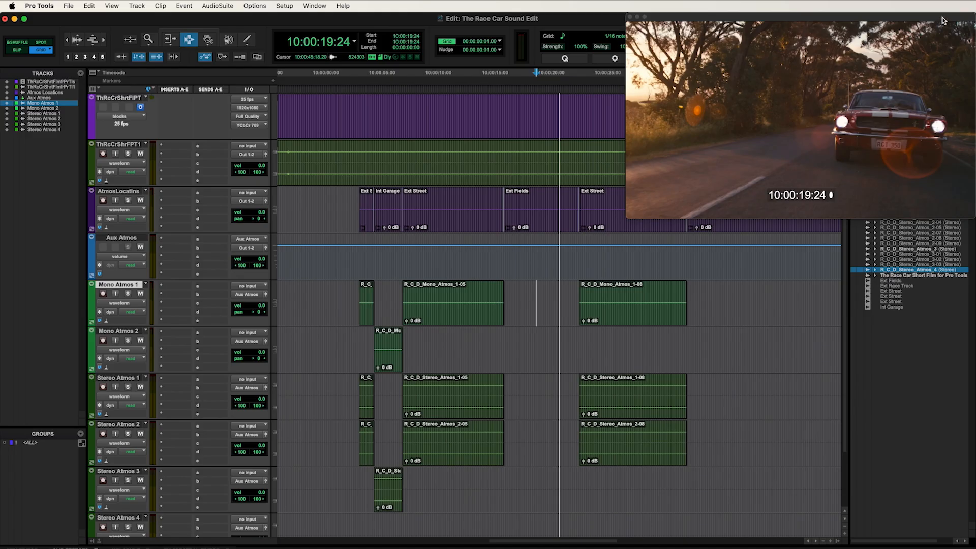
# - Place the imported R_C_D_Mono_Atmos_3 and R_C_D_Stereo_Atmos_4 clips on the Mono Atmos 2 and Stereo Atmos 1 tracks at about 10:00:34:18
pyautogui.moveTo(943, 19); pyautogui.dragTo(810, 19)
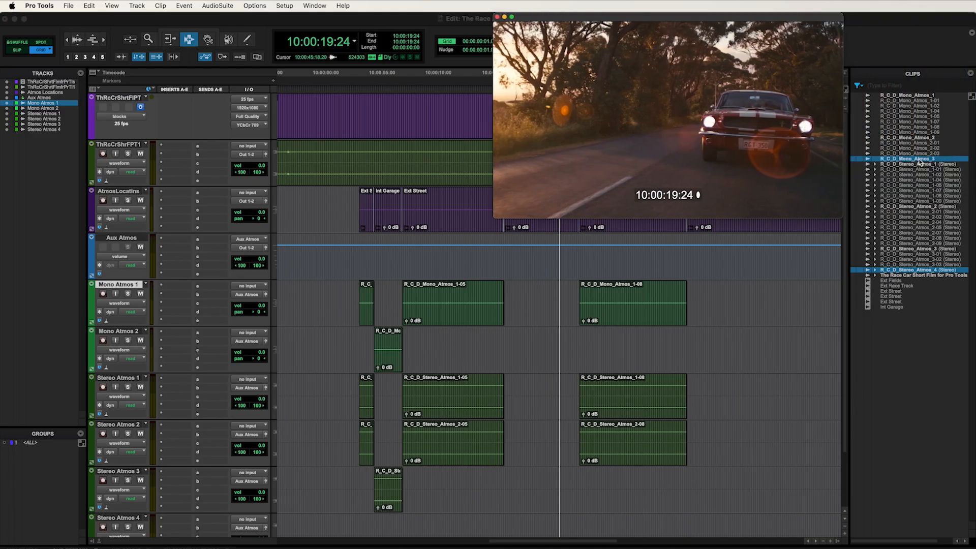
pyautogui.moveTo(920, 162); pyautogui.dragTo(702, 346)
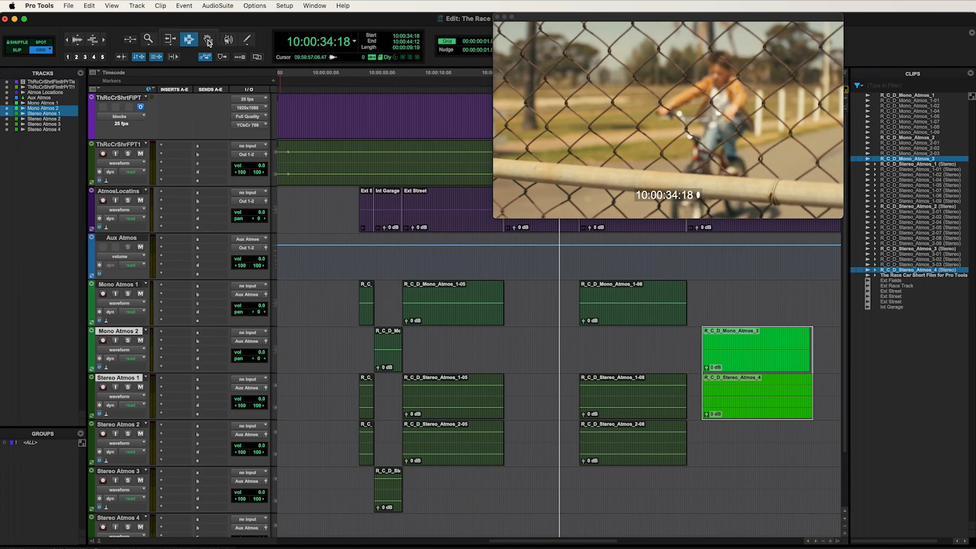
# - Move the new mono clip along Mono Atmos 2 and the new stereo clip onto Stereo Atmos 3, both starting at about 10:00:15:11
pyautogui.click(211, 42)
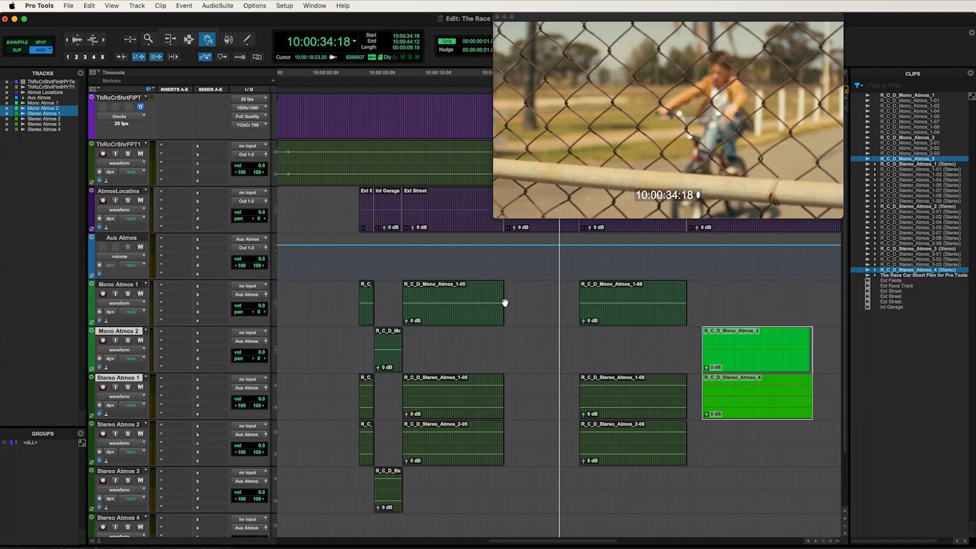
pyautogui.click(723, 288)
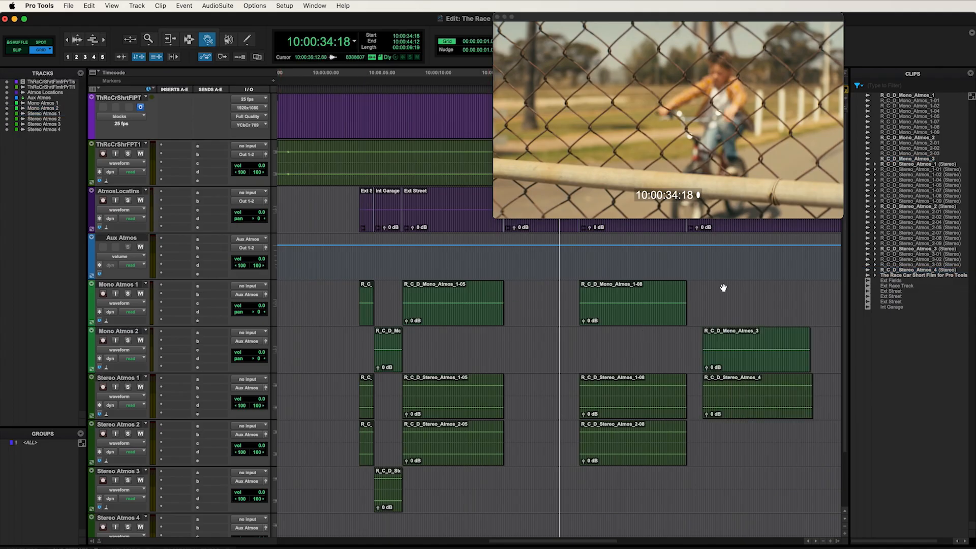
pyautogui.click(745, 361)
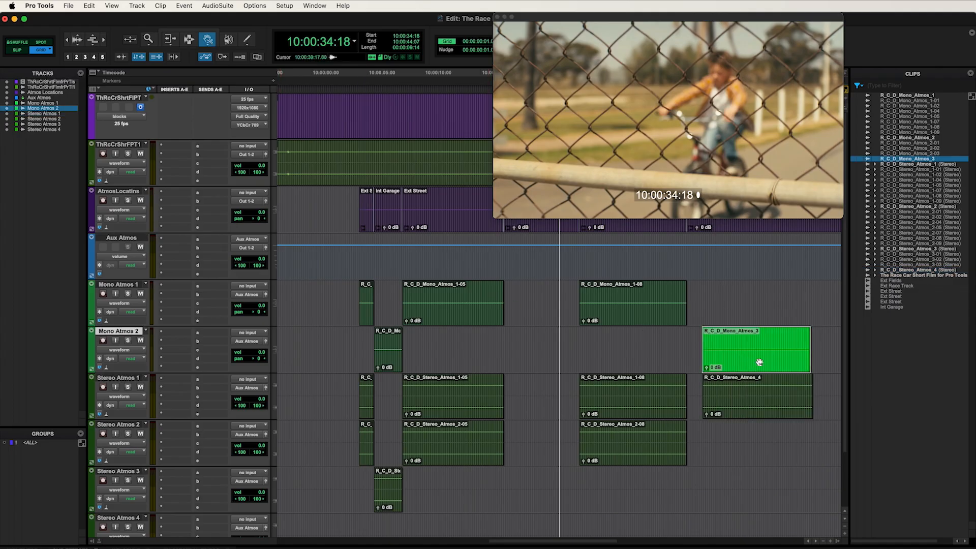
pyautogui.moveTo(756, 357); pyautogui.dragTo(614, 356)
pyautogui.moveTo(568, 356); pyautogui.dragTo(540, 356)
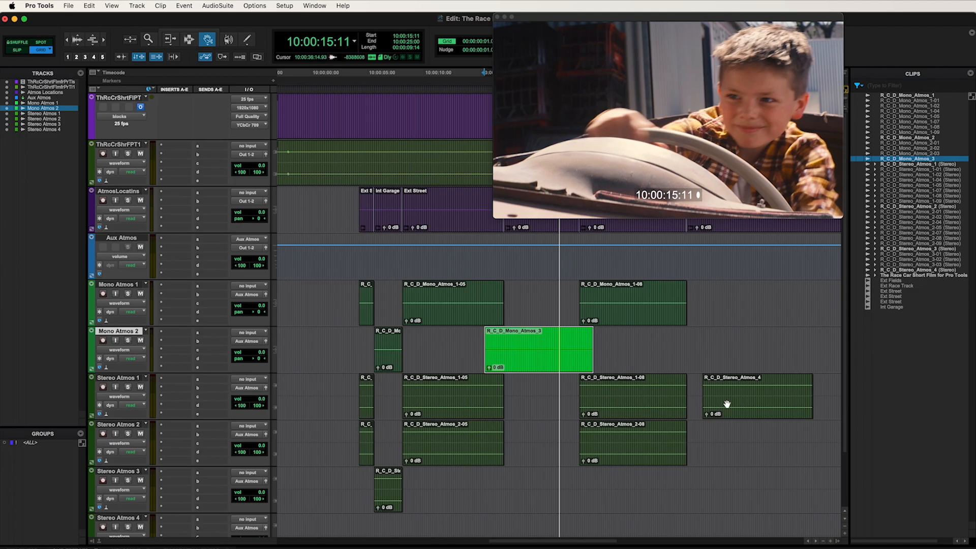
pyautogui.click(745, 405)
pyautogui.moveTo(756, 408); pyautogui.dragTo(540, 488)
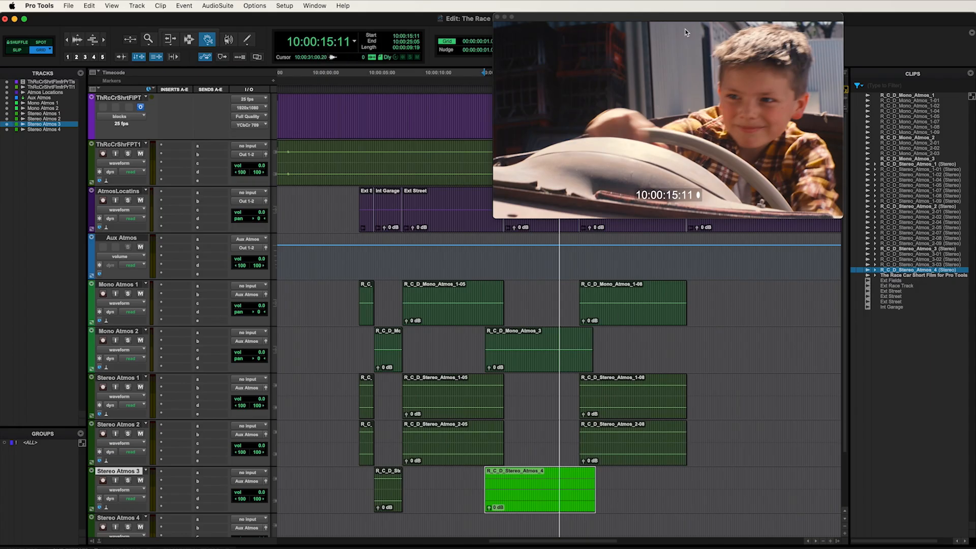
# - Separate the new Mono Atmos 2 clip at both boundaries of the Ext Fields location, from 10:00:17:02 to 10:00:23:20
pyautogui.moveTo(731, 17); pyautogui.dragTo(838, 18)
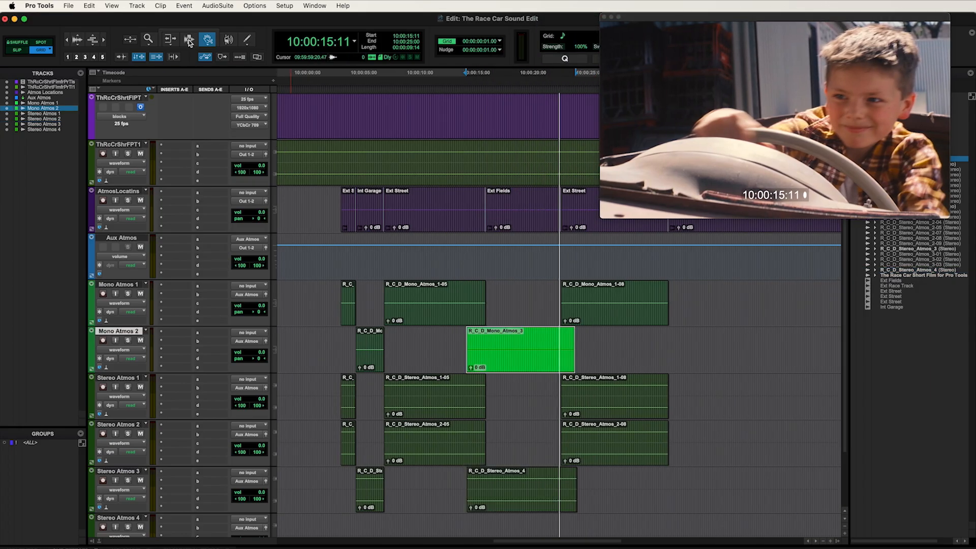
pyautogui.click(189, 40)
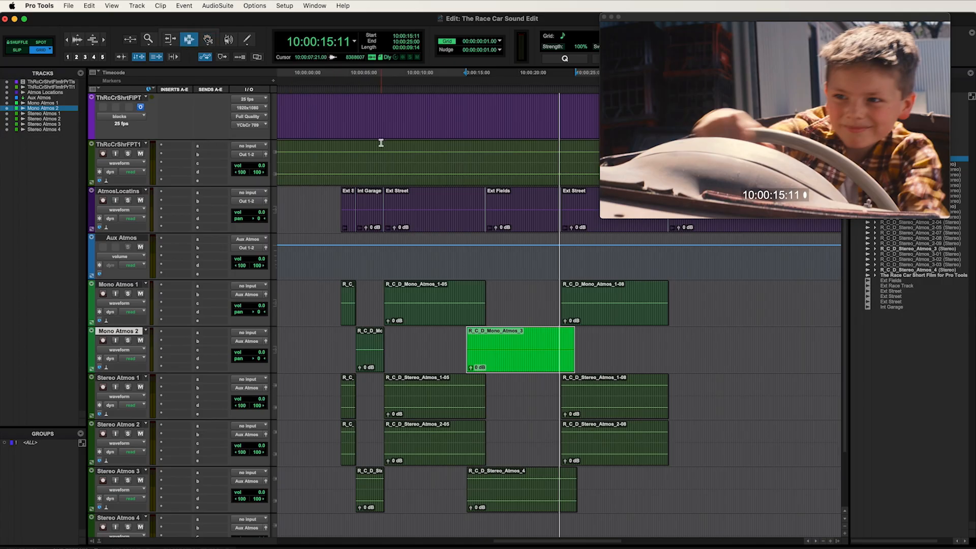
pyautogui.doubleClick(516, 216)
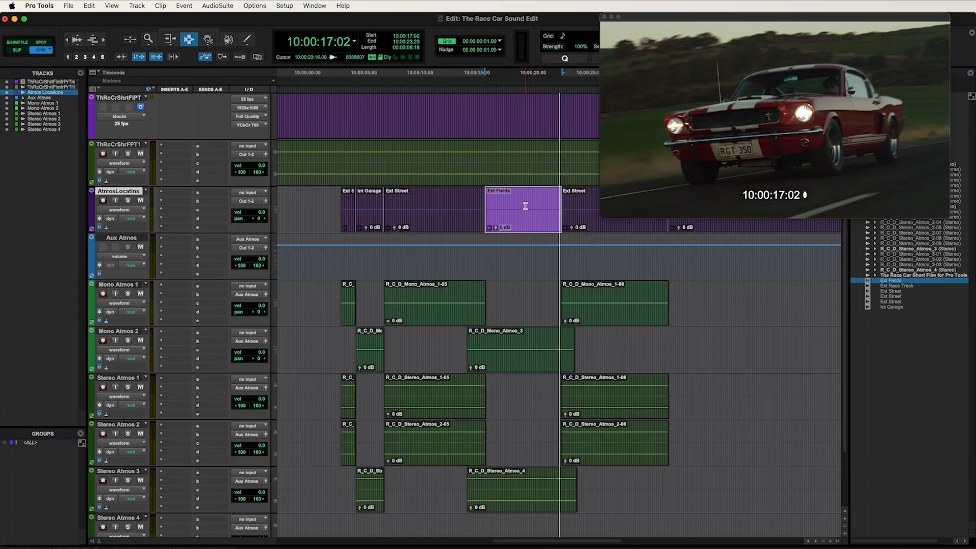
pyautogui.press(';')
pyautogui.press(';')
pyautogui.press(';')
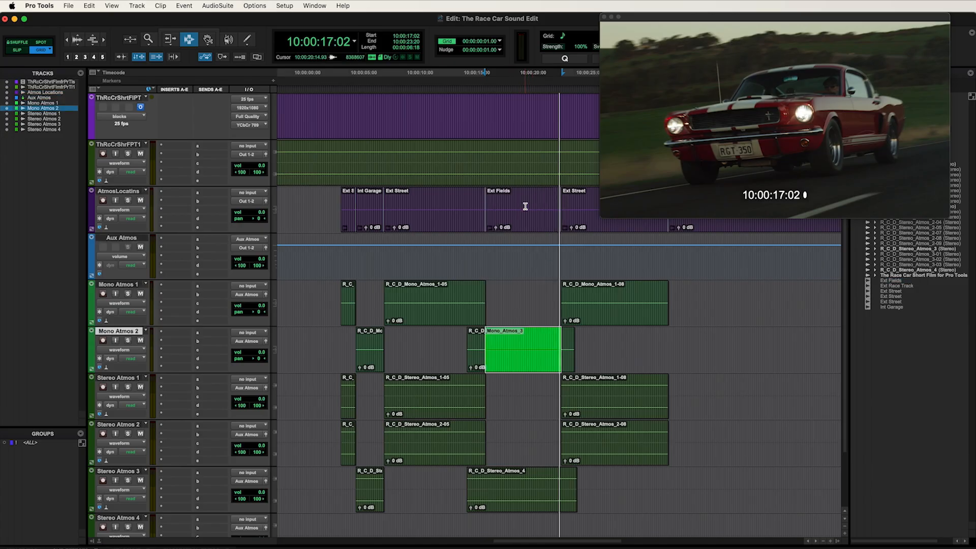
# - Delete the R_C_D_Mono_Atmos_3 sections that lie before and after the Ext Fields location on Mono Atmos 2
pyautogui.click(475, 358)
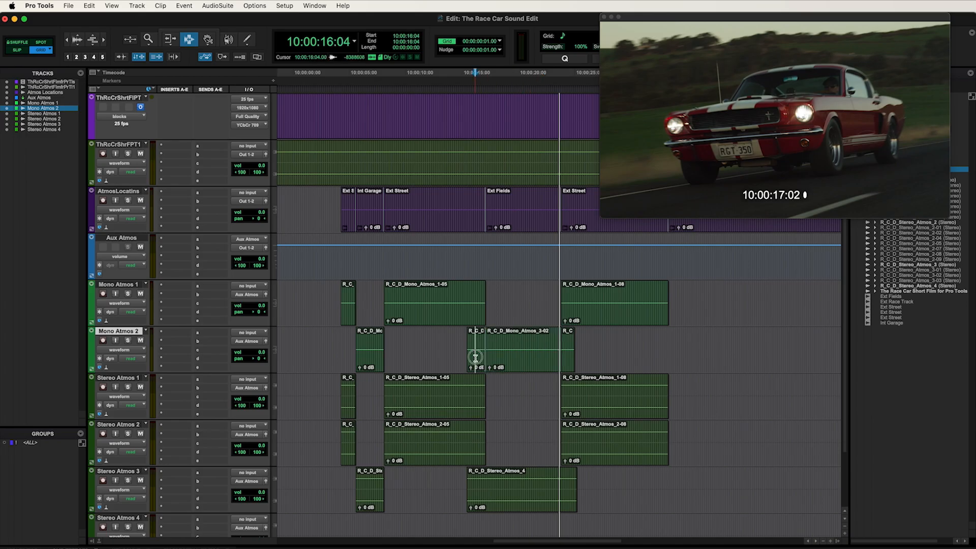
pyautogui.doubleClick(475, 357)
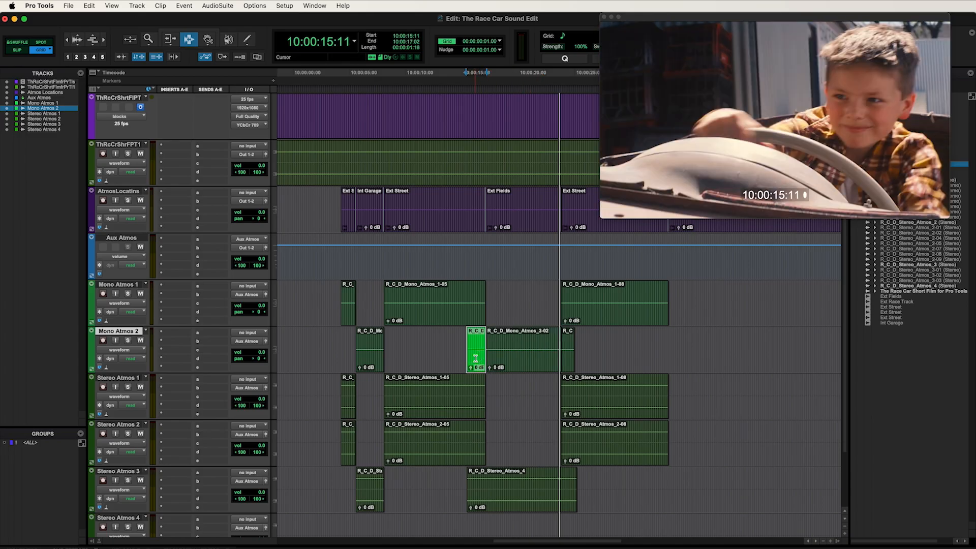
pyautogui.press('Delete')
pyautogui.doubleClick(568, 358)
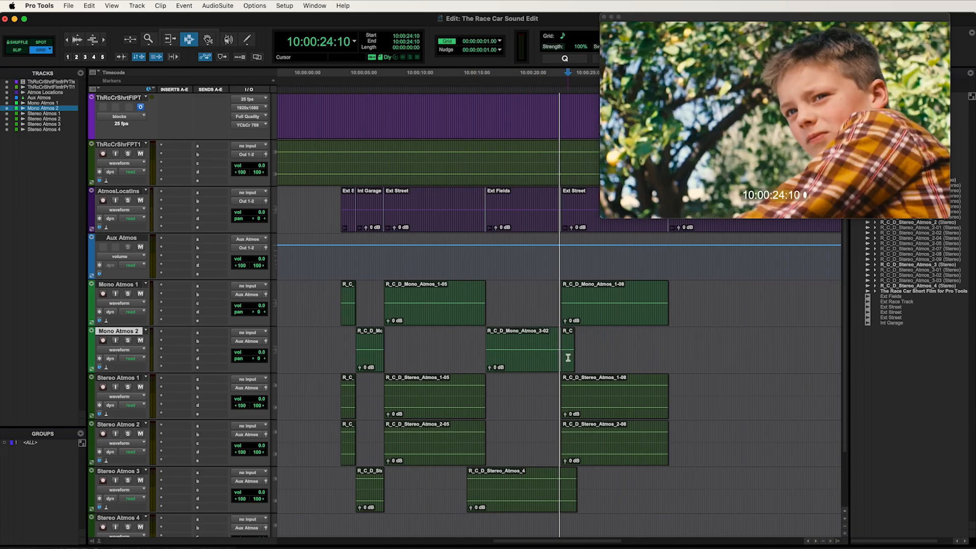
pyautogui.press('Delete')
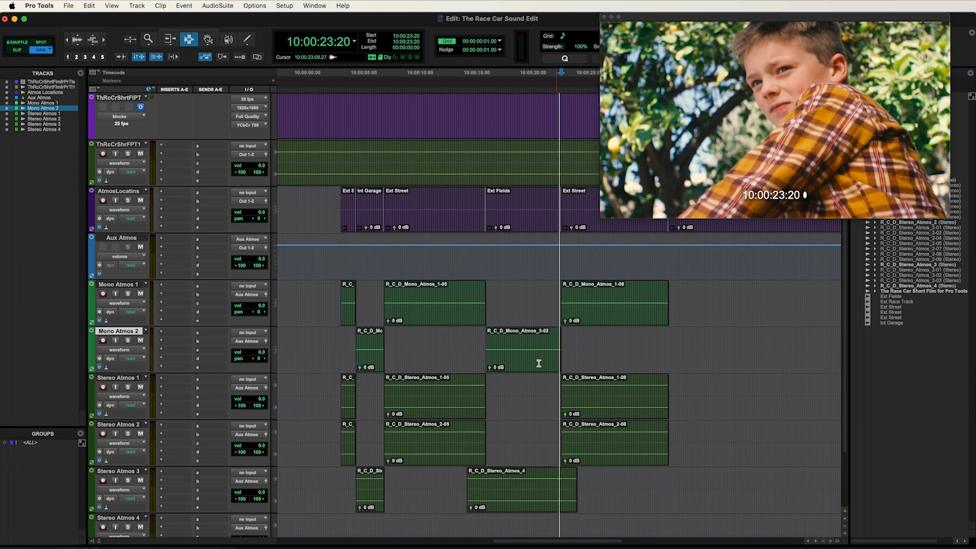
# - Separate the R_C_D_Stereo_Atmos_4 clip on Stereo Atmos 3 at both boundaries of the Ext Fields location, from 10:00:17:02 to 10:00:23:20
pyautogui.click(528, 217)
pyautogui.doubleClick(529, 217)
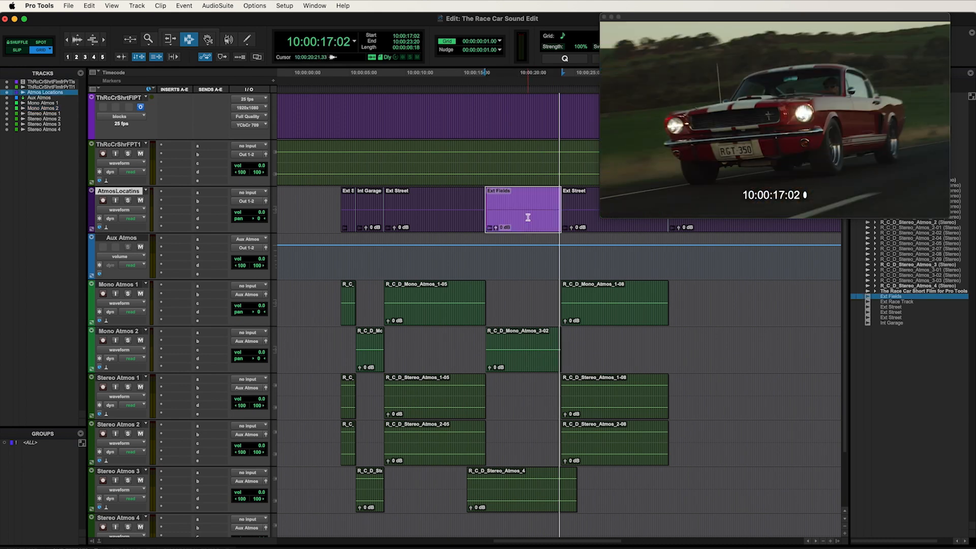
pyautogui.press(';')
pyautogui.press(';')
pyautogui.press(';')
pyautogui.press(';')
pyautogui.press(';')
pyautogui.press(';')
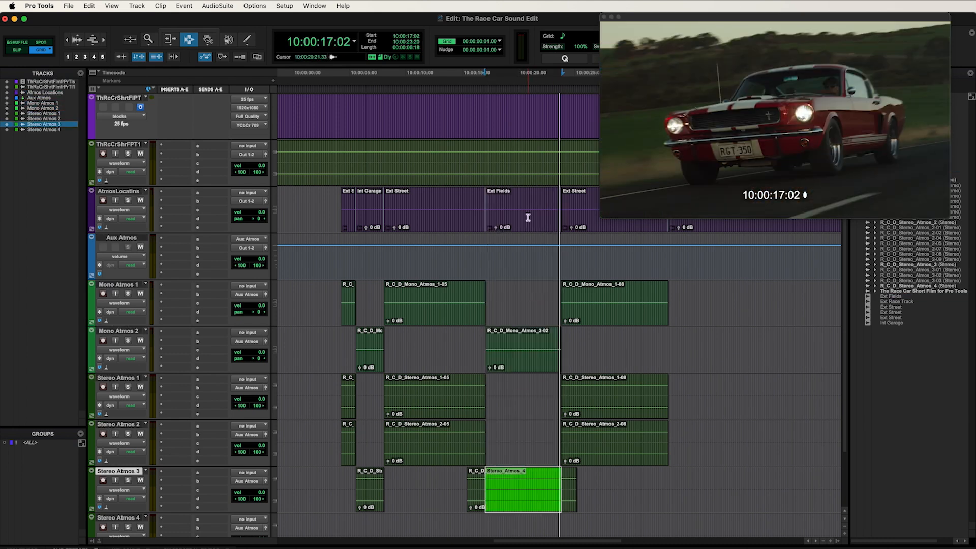
pyautogui.press('b')
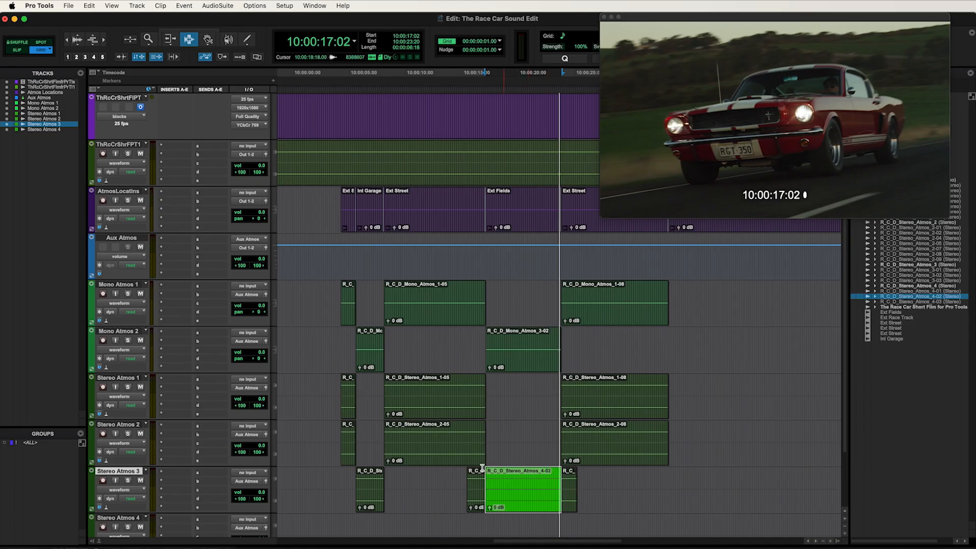
# - Delete the R_C_D_Stereo_Atmos_4 sections that lie before and after the Ext Fields location on Stereo Atmos 3
pyautogui.click(474, 496)
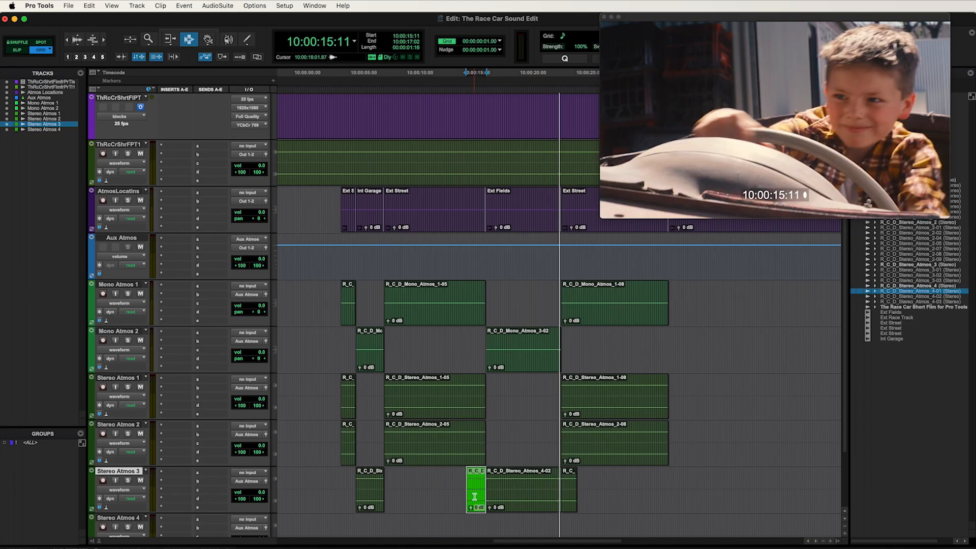
pyautogui.press('Delete')
pyautogui.doubleClick(570, 500)
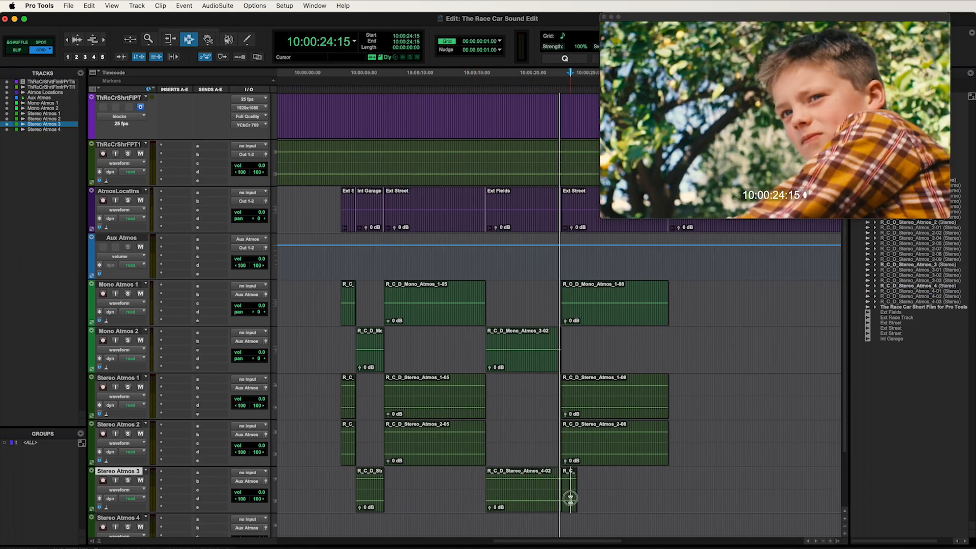
pyautogui.press('Delete')
# - Choose R_C_D_Mono_Atmos_4.wav, R_C_D_Stereo_Atmos_5.wav and R_C_D_Stereo_Atmos_6.wav from the Atmosphere Sound FX folder for audio import as copies
pyautogui.hscroll(5, 570, 500)
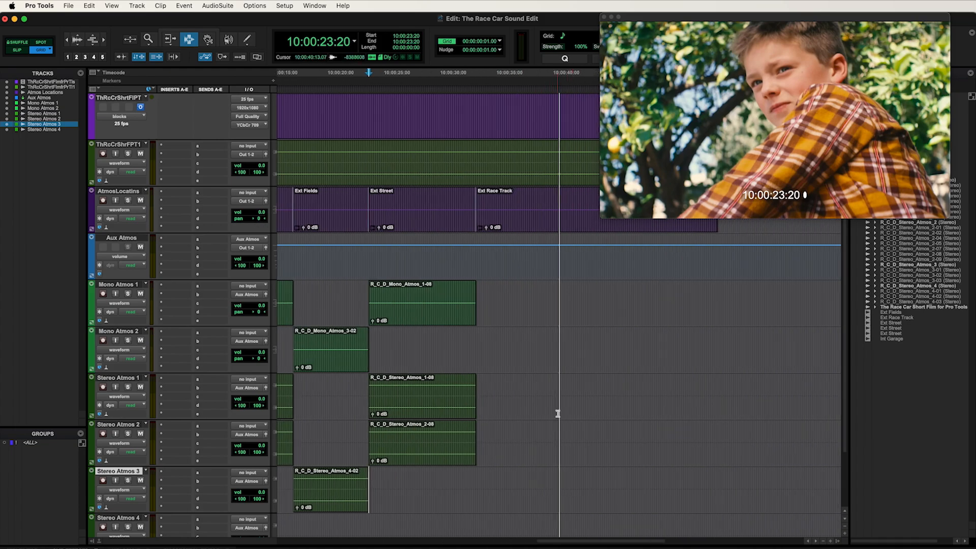
pyautogui.click(507, 343)
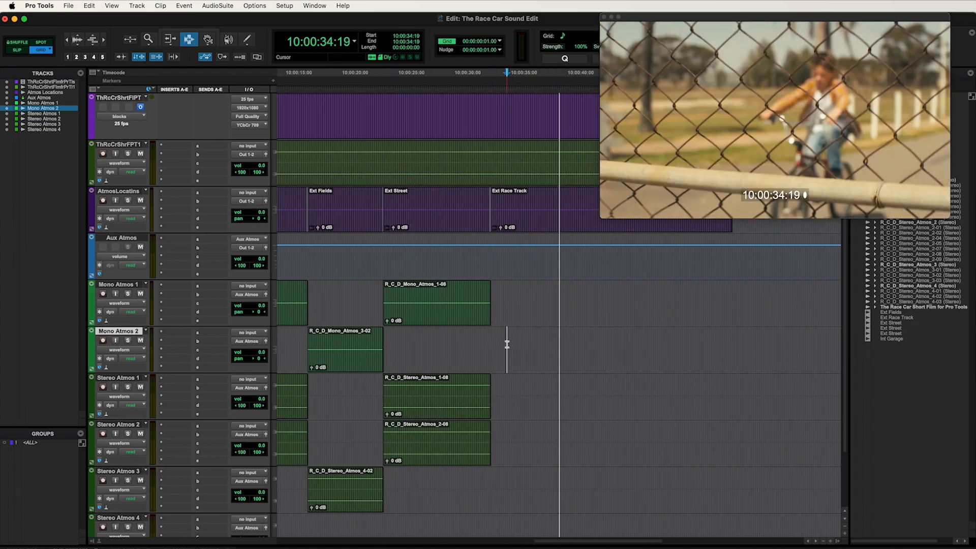
pyautogui.scroll(-1, 102, 53)
pyautogui.hscroll(-1, 101, 53)
pyautogui.click(68, 6)
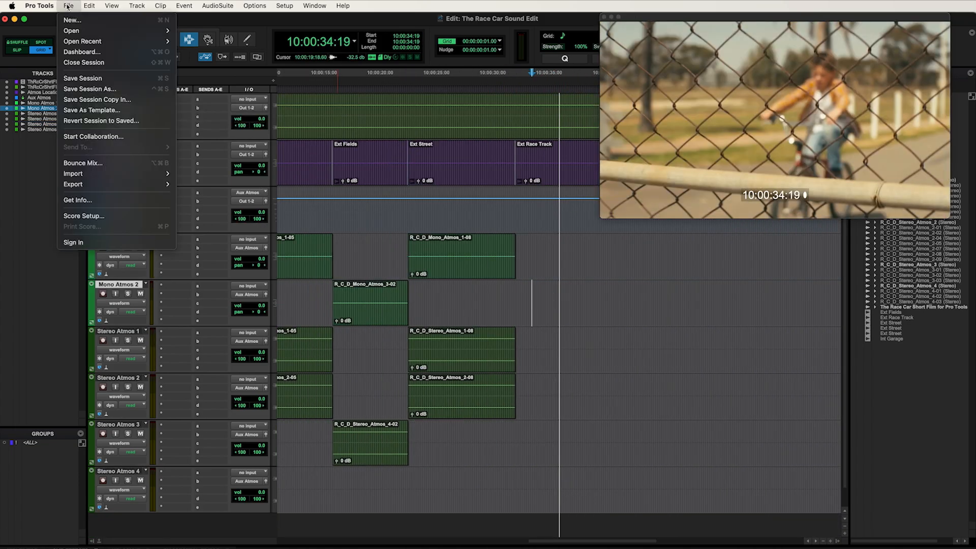
pyautogui.moveTo(110, 179)
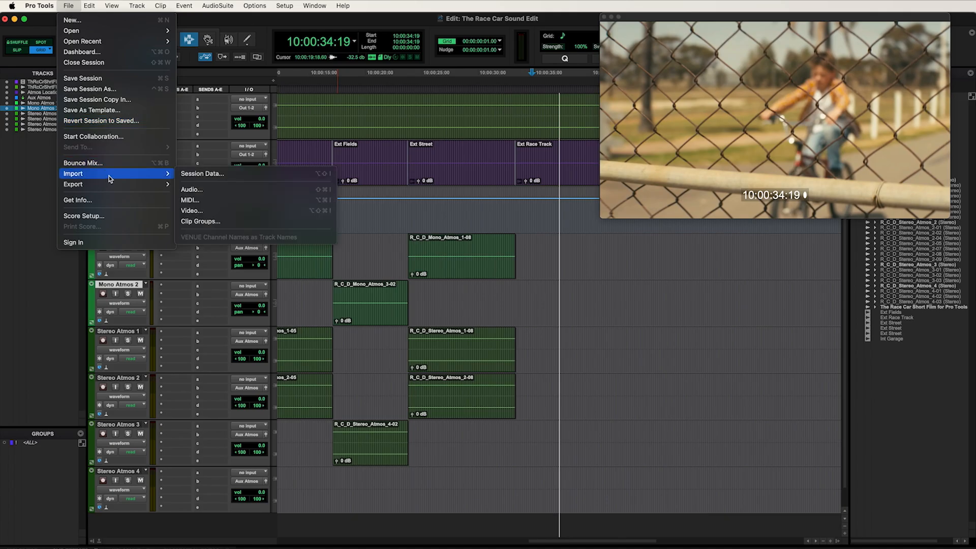
pyautogui.click(200, 191)
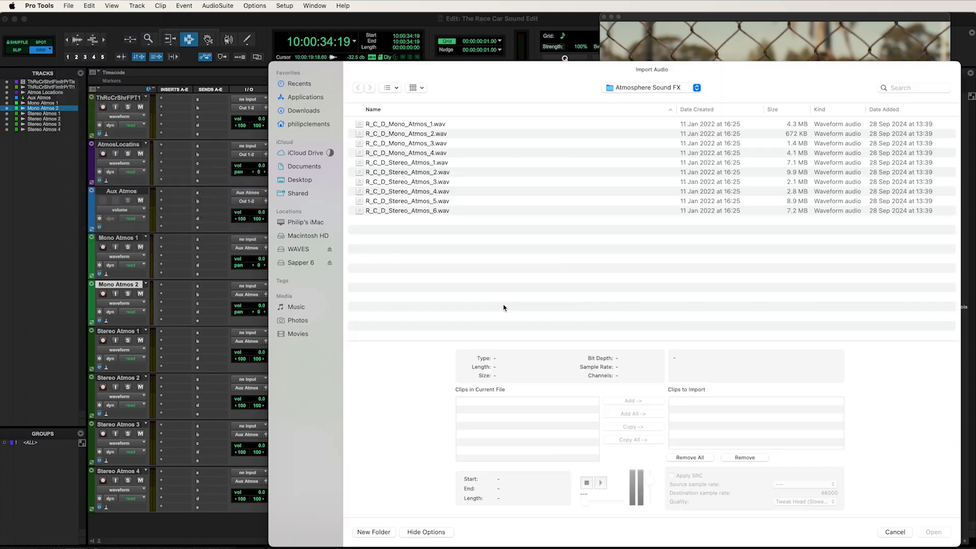
pyautogui.click(421, 154)
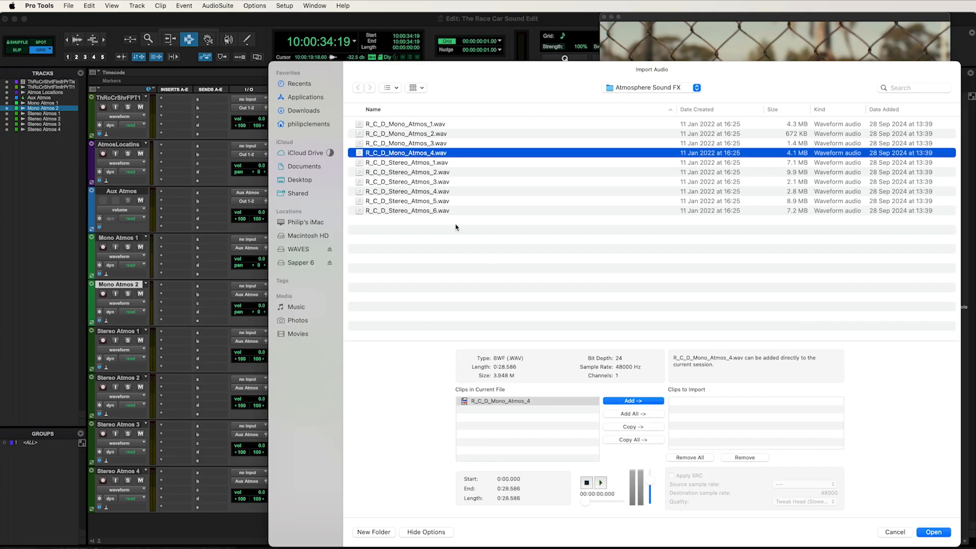
pyautogui.keyDown('super'); pyautogui.click(435, 202); pyautogui.keyUp('super')
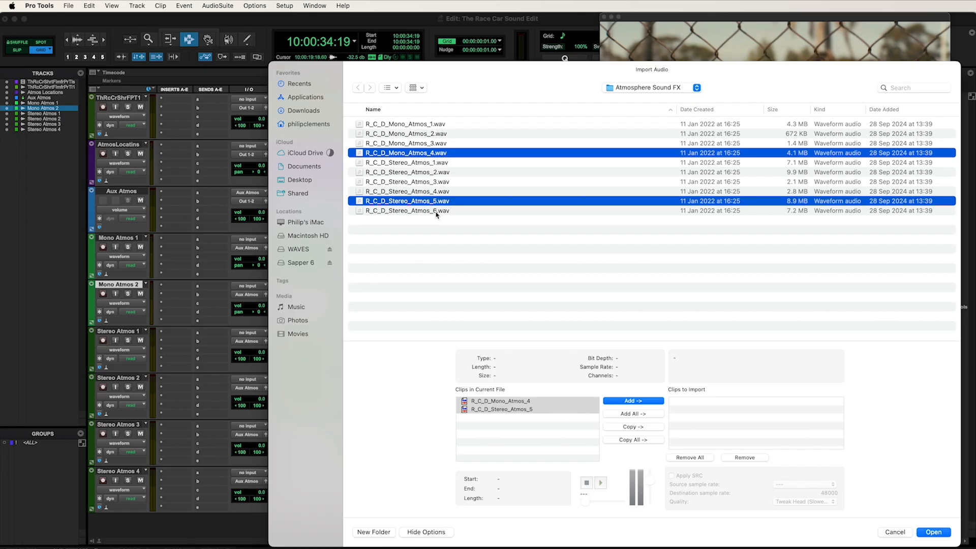
pyautogui.keyDown('super'); pyautogui.click(438, 212); pyautogui.keyUp('super')
pyautogui.click(641, 428)
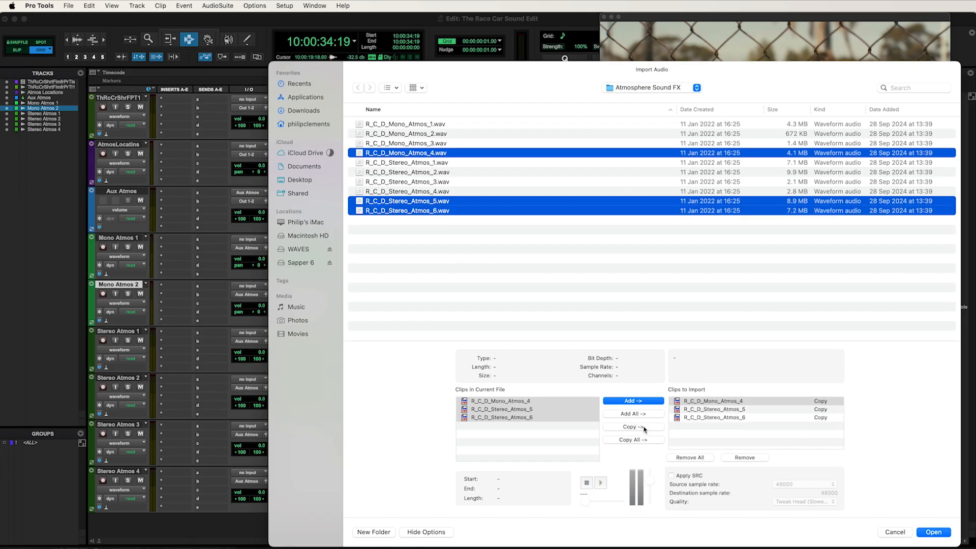
# - Import the chosen audio files into the Clip List, copying them to the session's Audio Files folder
pyautogui.click(934, 532)
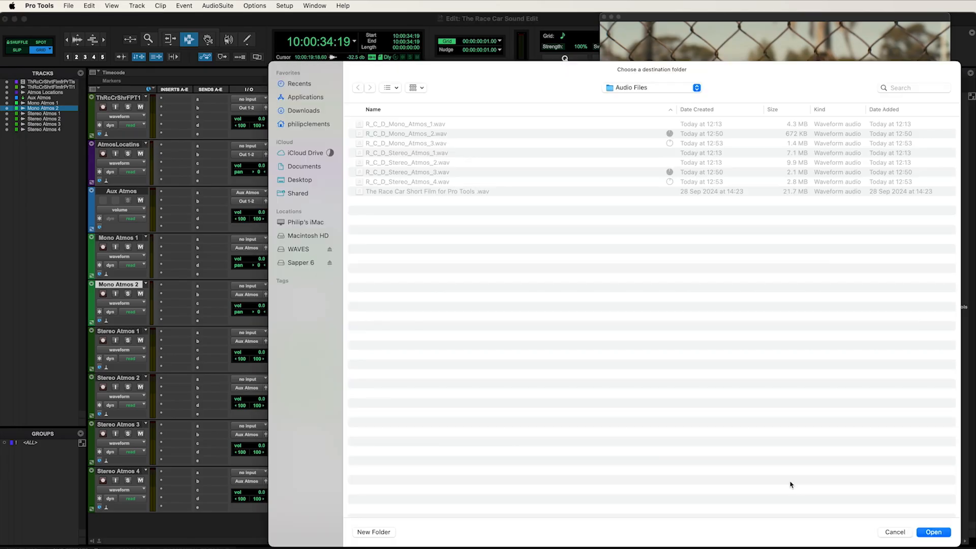
pyautogui.click(939, 534)
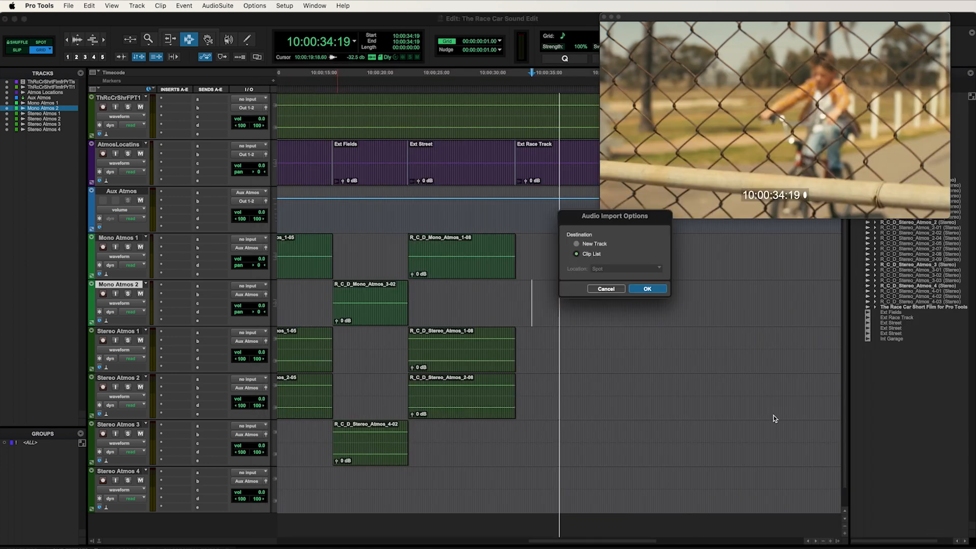
pyautogui.click(648, 289)
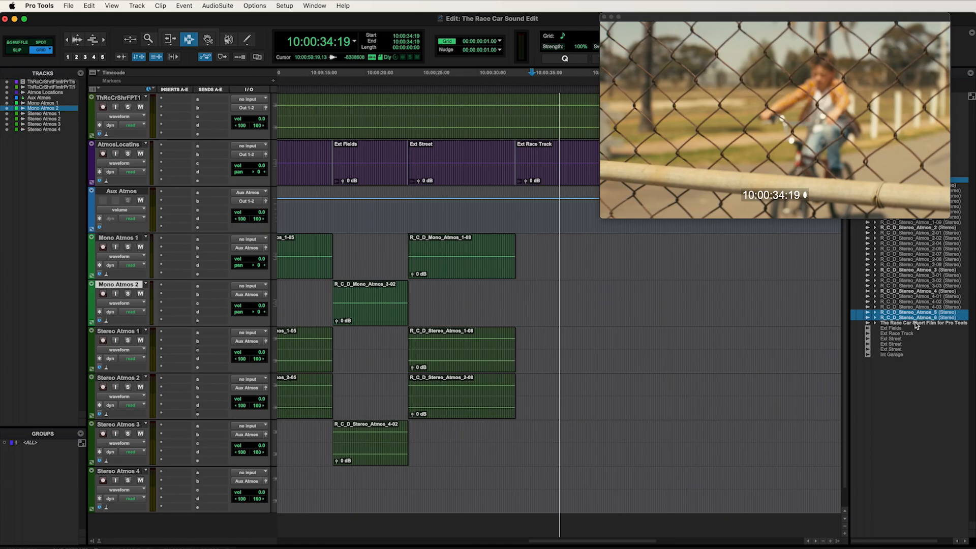
# - Place the three imported clips on Mono Atmos 2 and Stereo Atmos 1, starting at about 10:00:34:15
pyautogui.moveTo(922, 321); pyautogui.dragTo(531, 321)
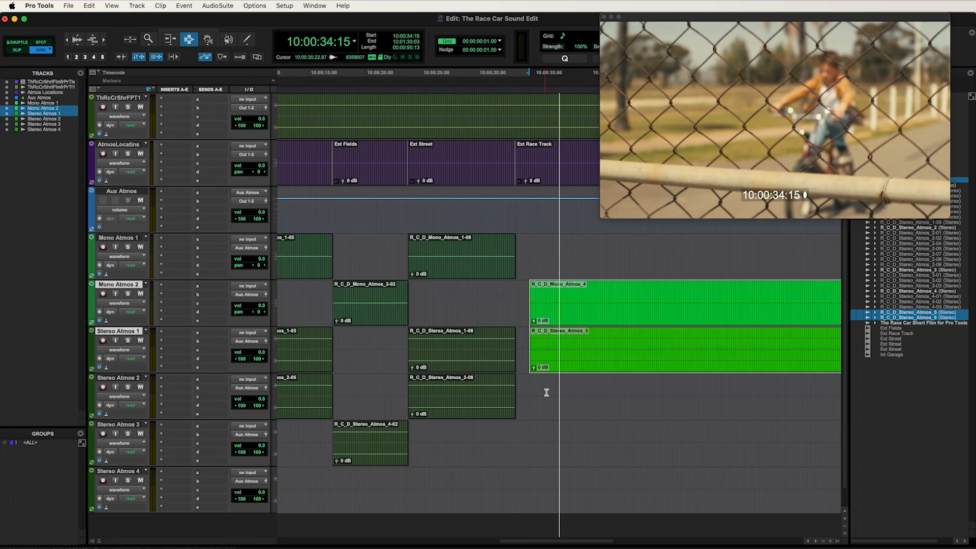
pyautogui.press('super+bracketleft')
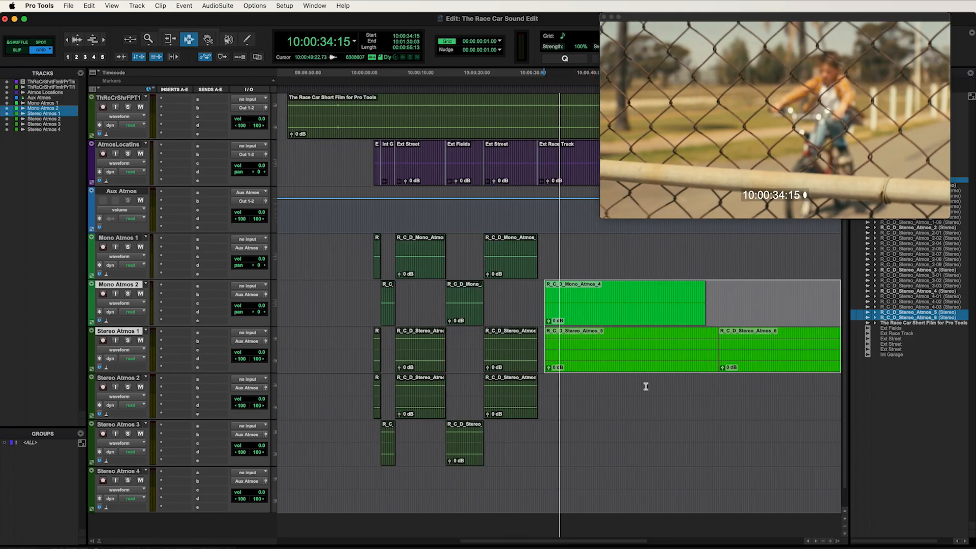
pyautogui.click(747, 360)
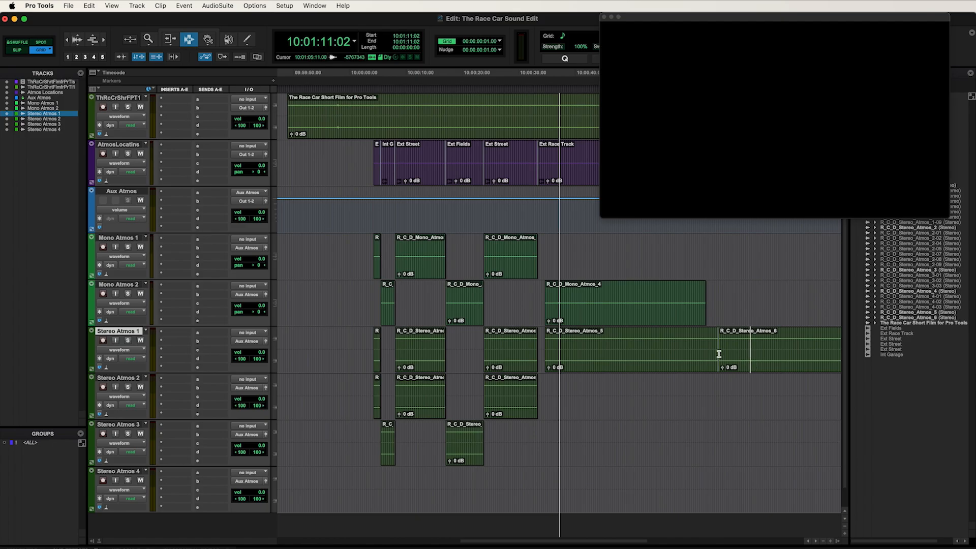
# - Move R_C_D_Stereo_Atmos_5 to Stereo Atmos 3, R_C_D_Stereo_Atmos_6 to Stereo Atmos 4 and R_C_D_Mono_Atmos_4 along Mono Atmos 2, all starting at about 10:00:32:12
pyautogui.click(208, 40)
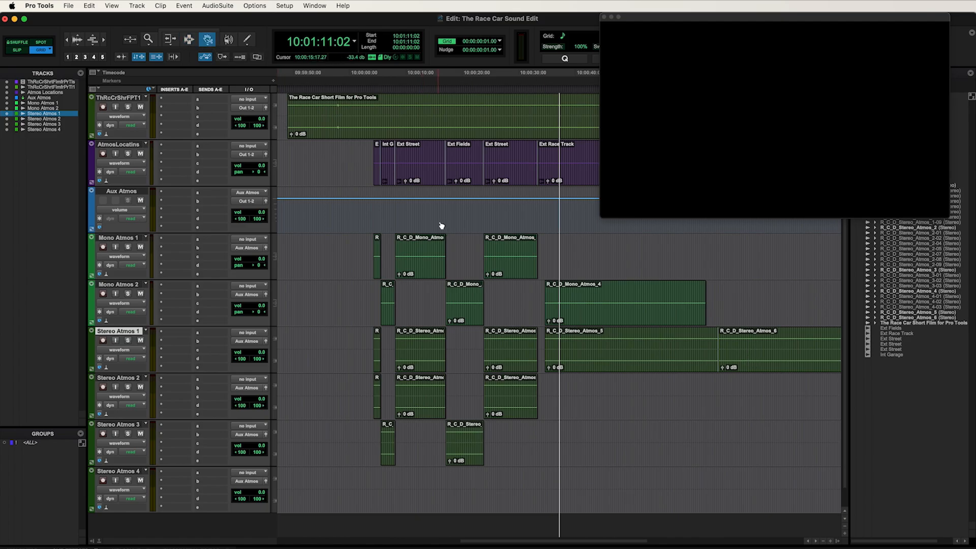
pyautogui.moveTo(546, 367); pyautogui.dragTo(592, 451)
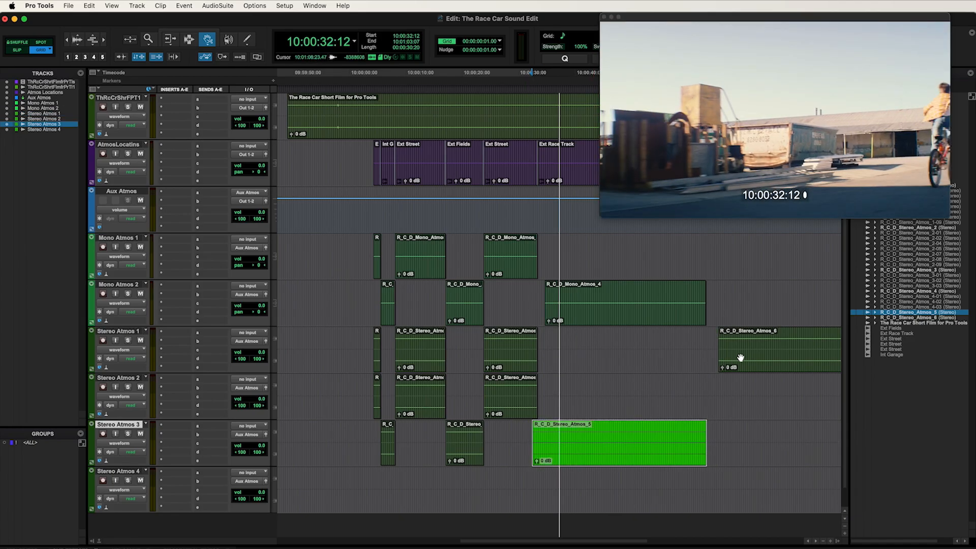
pyautogui.moveTo(754, 353); pyautogui.dragTo(580, 492)
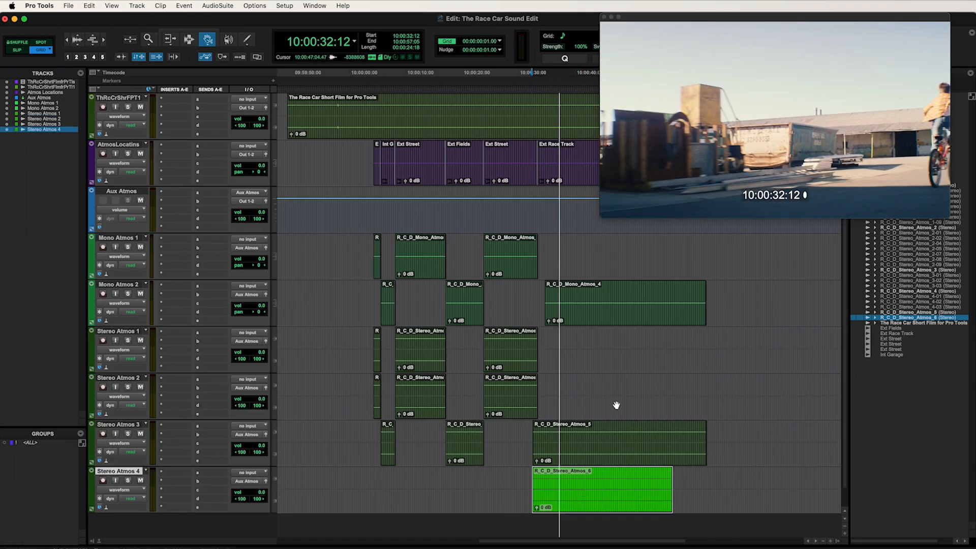
pyautogui.click(618, 322)
pyautogui.moveTo(621, 323); pyautogui.dragTo(612, 324)
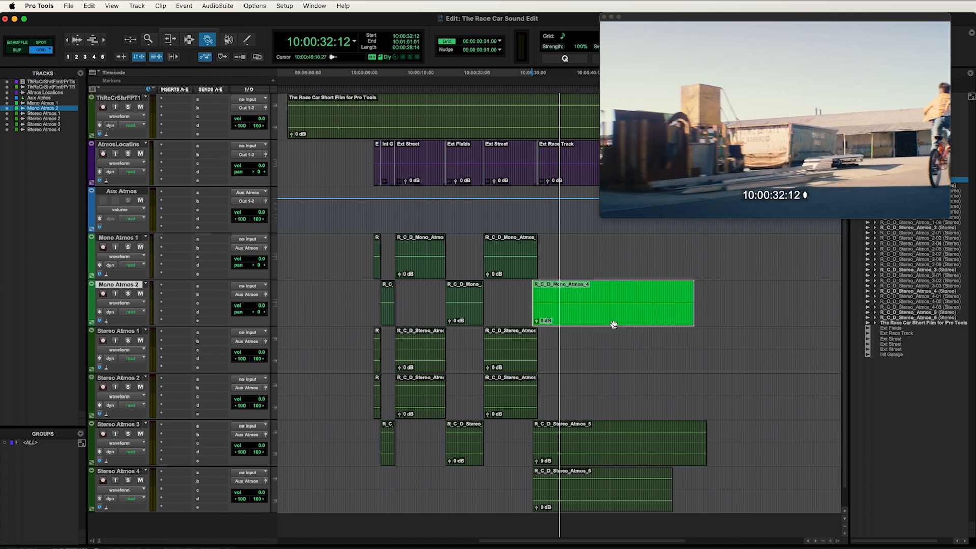
# - Separate the R_C_D_Mono_Atmos_4 clip on Mono Atmos 2 at both boundaries of the Ext Race Track location, from 10:00:33:08 to 10:00:54:18
pyautogui.click(189, 41)
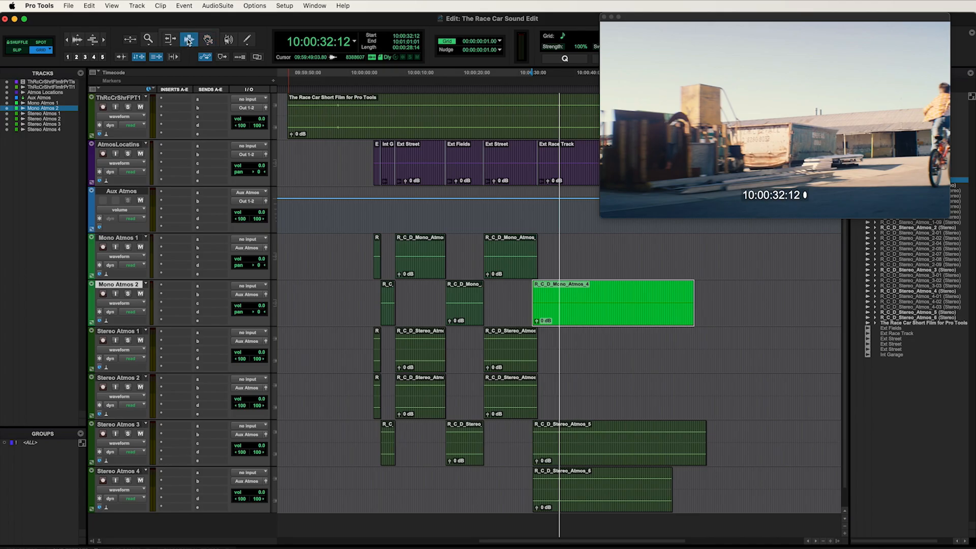
pyautogui.doubleClick(579, 161)
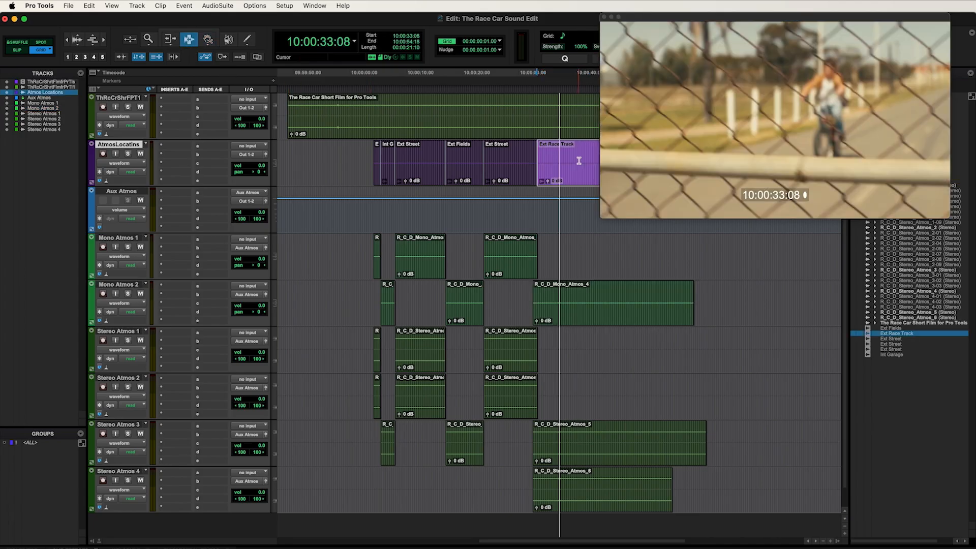
pyautogui.press(';')
pyautogui.press(';')
pyautogui.press(';')
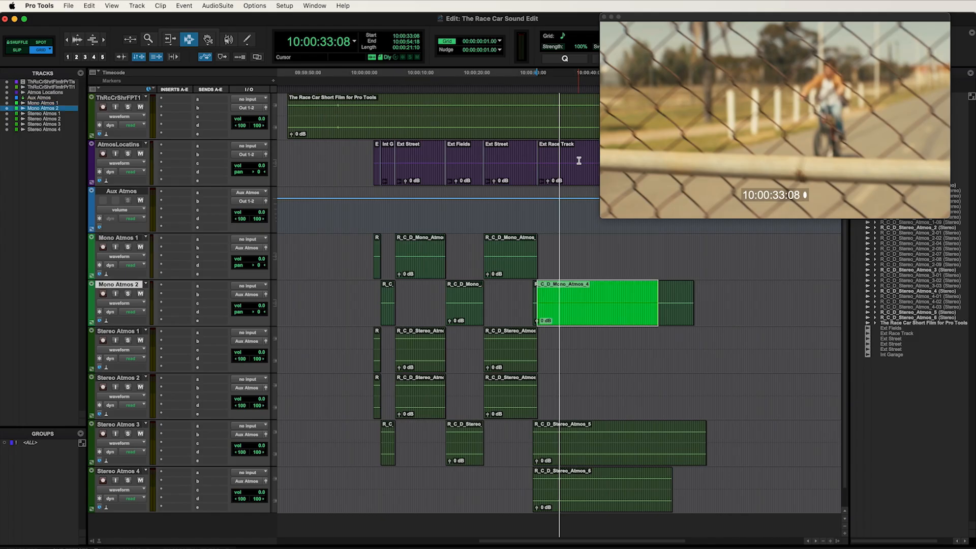
pyautogui.press('b')
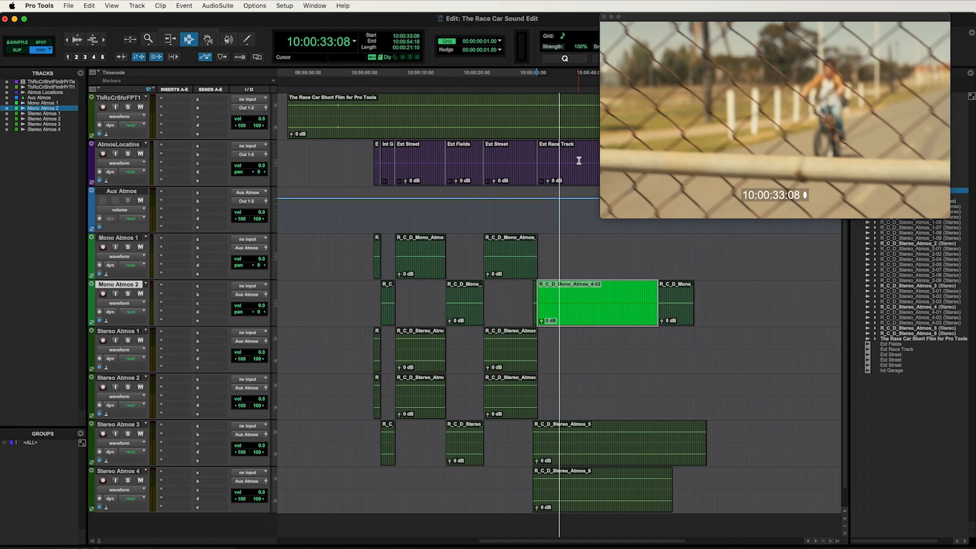
# - Separate the new clips on Stereo Atmos 3 and Stereo Atmos 4 at the same Ext Race Track boundaries, 10:00:33:08 and 10:00:54:18
pyautogui.press(';')
pyautogui.press(';')
pyautogui.press(';')
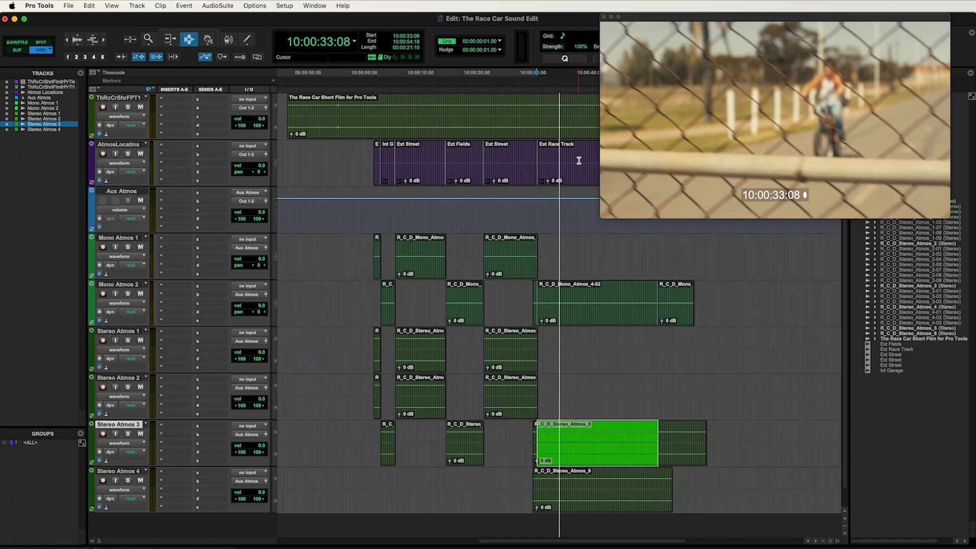
pyautogui.press('b')
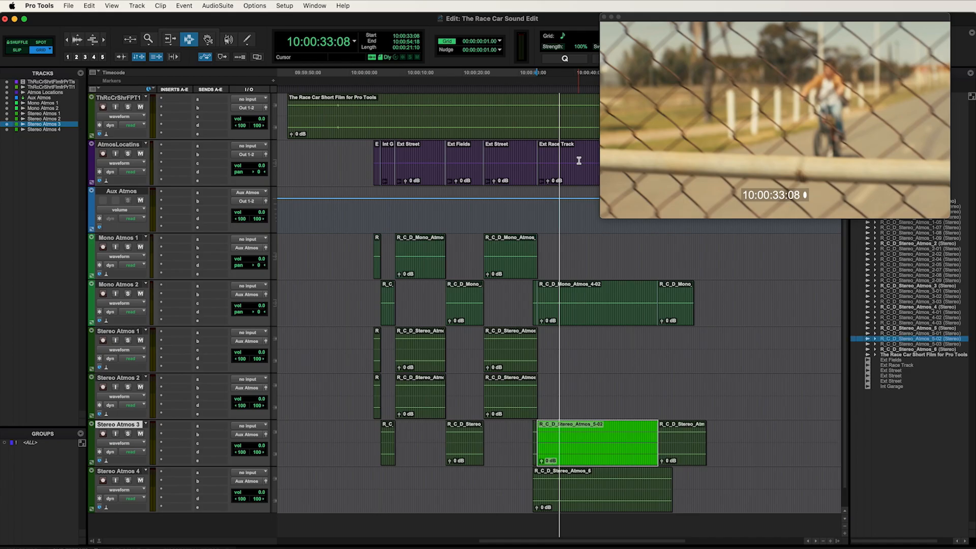
pyautogui.press(';')
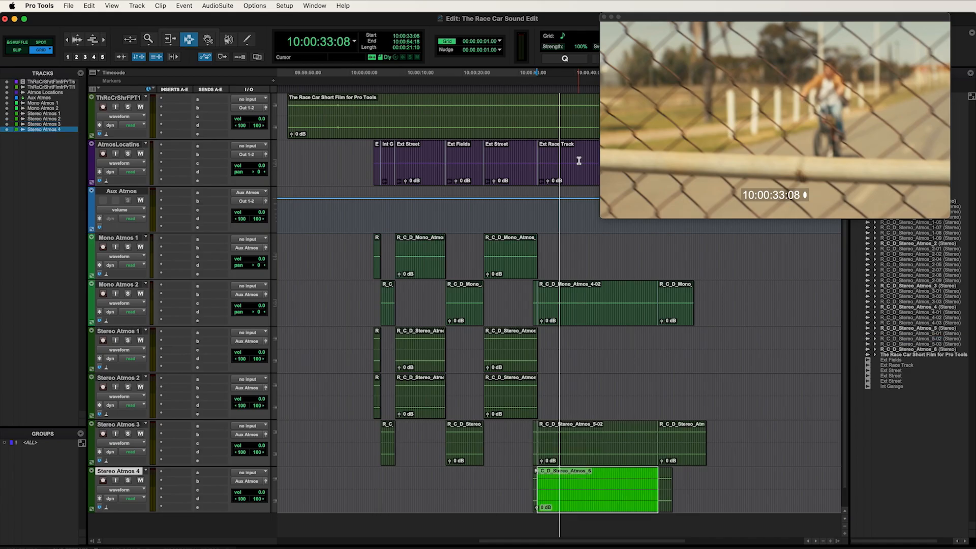
pyautogui.press('b')
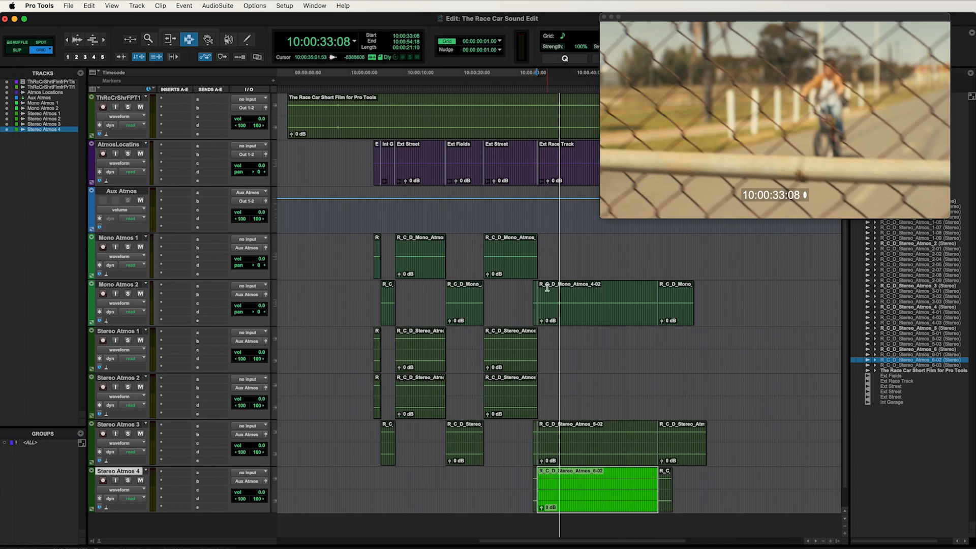
# - Delete the R_C_D_Mono_Atmos_4 sections that lie before and after the Ext Race Track location on Mono Atmos 2
pyautogui.click(535, 311)
pyautogui.doubleClick(535, 311)
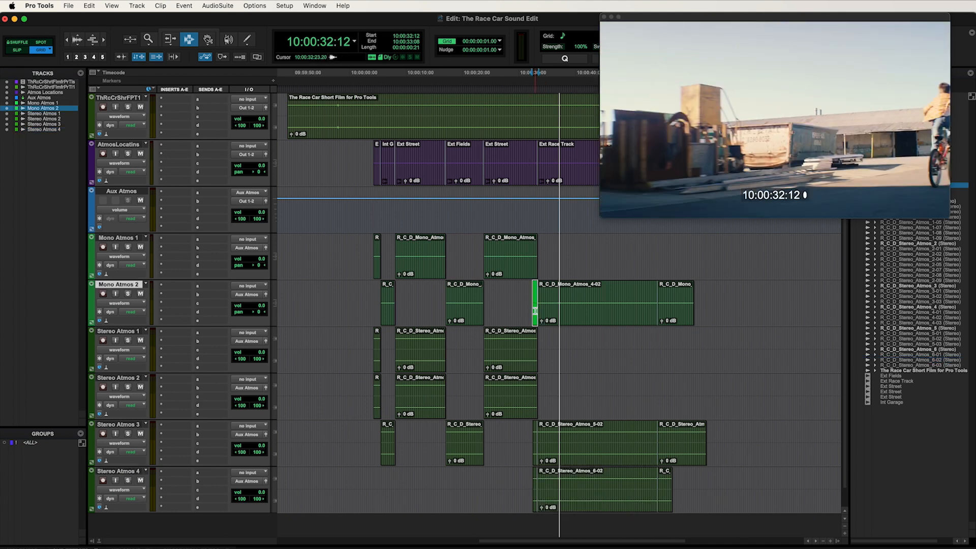
pyautogui.press('Delete')
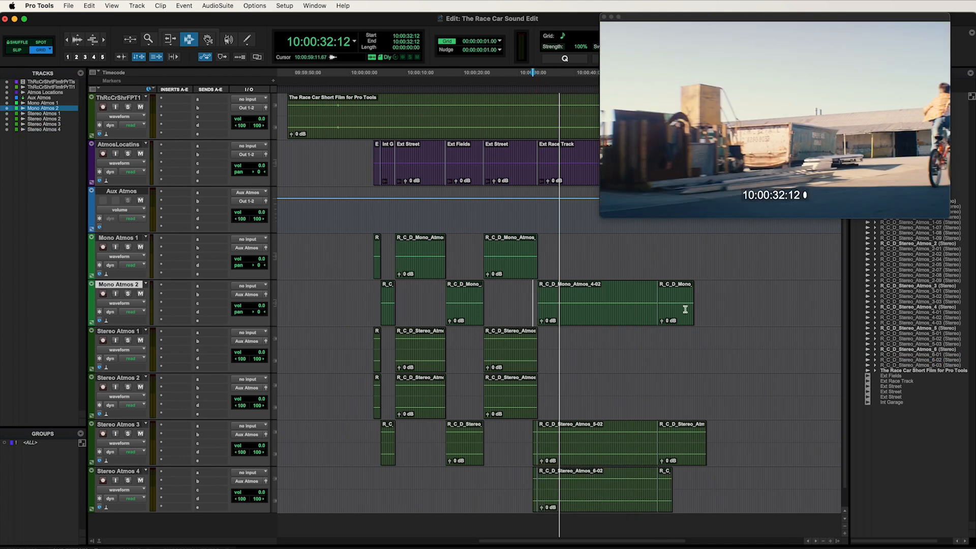
pyautogui.doubleClick(682, 307)
pyautogui.press('Delete')
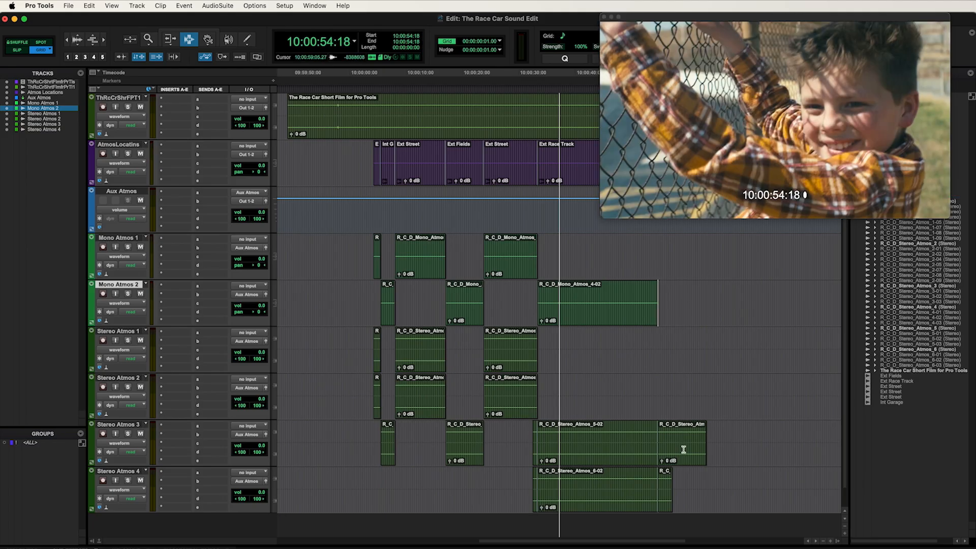
# - Delete the stereo clip sections outside the Ext Race Track location on Stereo Atmos 3 and Stereo Atmos 4
pyautogui.doubleClick(683, 448)
pyautogui.press('Delete')
pyautogui.doubleClick(668, 496)
pyautogui.press('Delete')
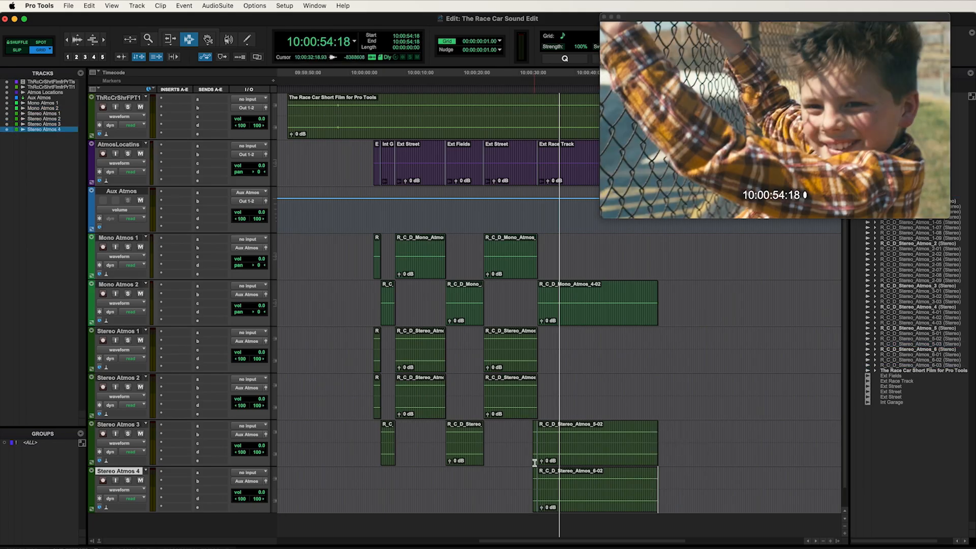
pyautogui.doubleClick(536, 452)
pyautogui.press('Delete')
pyautogui.click(535, 493)
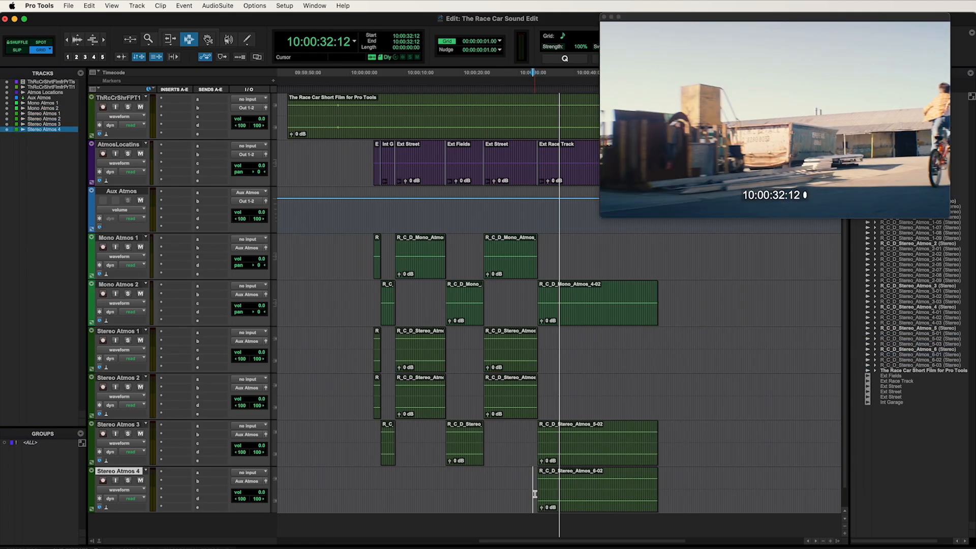
pyautogui.click(533, 487)
# - Place the edit cursor at 10:00:04:05 on Mono Atmos 1, before the first Ext Street clip, and activate the Smart Tool
pyautogui.click(374, 294)
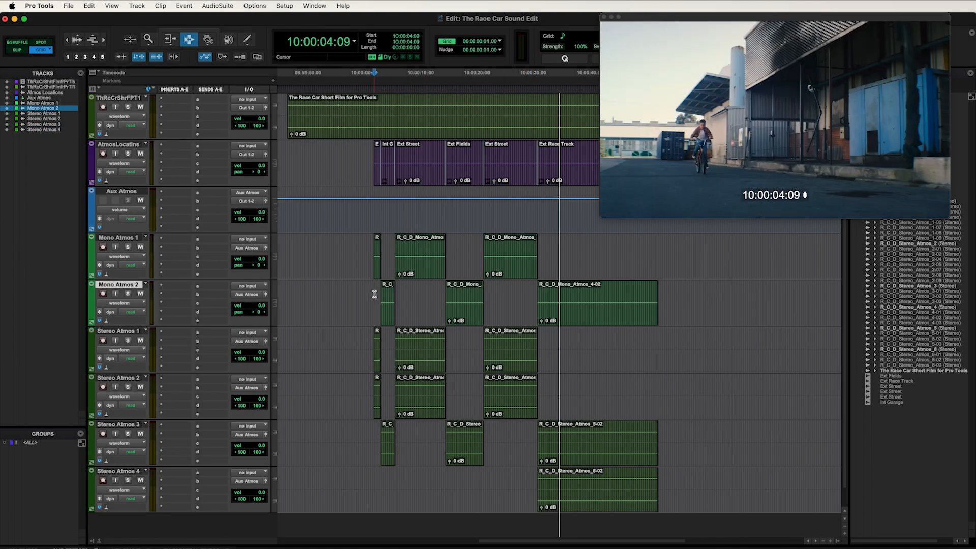
pyautogui.press('t')
pyautogui.press('t')
pyautogui.press('t')
pyautogui.press('t')
pyautogui.press('t')
pyautogui.press('t')
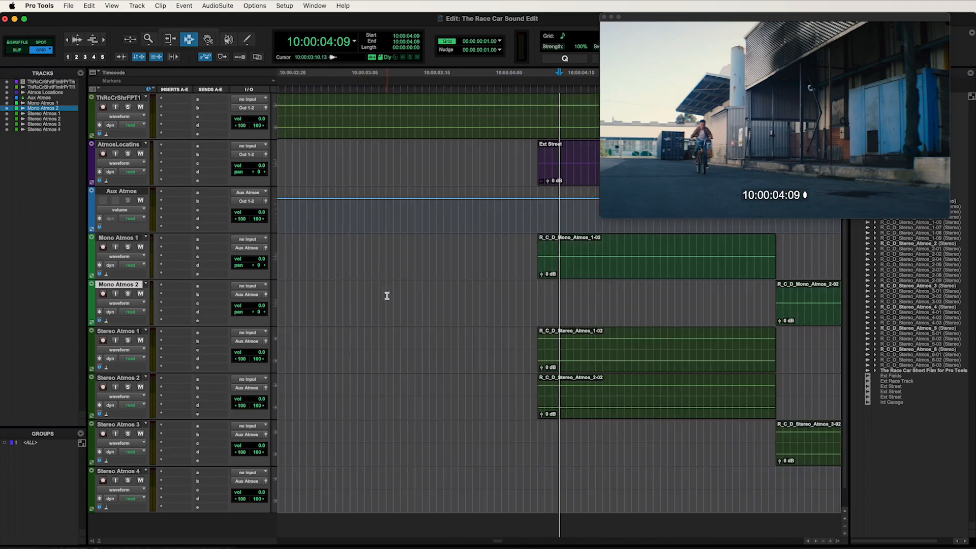
pyautogui.click(507, 250)
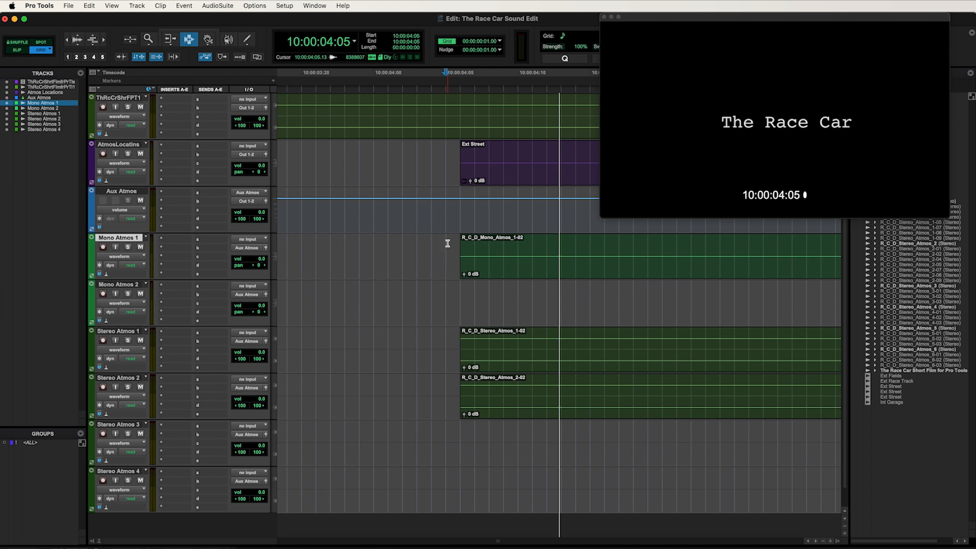
pyautogui.click(197, 34)
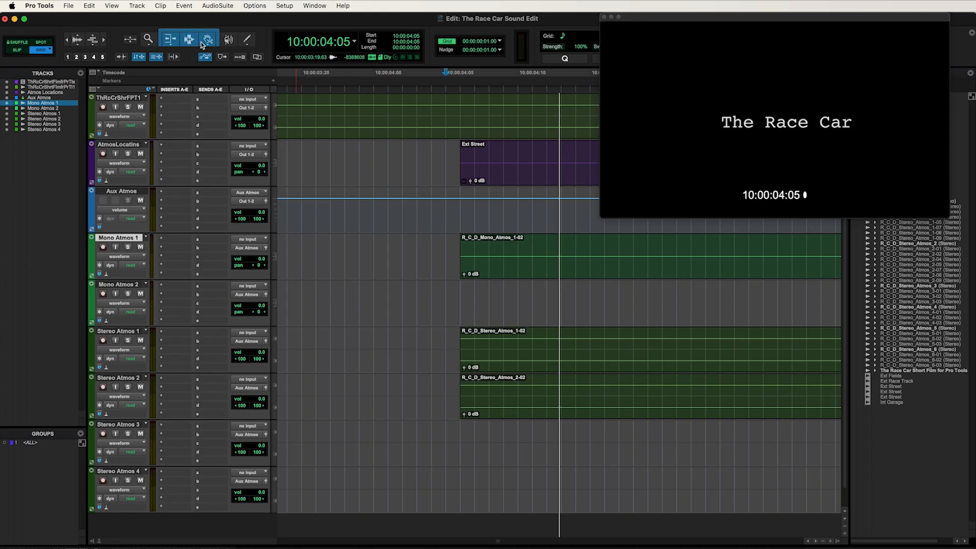
# - Try a two-frame fade-in inside the start of R_C_D_Mono_Atmos_1-02, from 10:00:04:06 to 10:00:04:08, and undo it
pyautogui.scroll(2, 302, 180)
pyautogui.scroll(-3, 326, 198)
pyautogui.scroll(1, 481, 238)
pyautogui.hscroll(2, 463, 239)
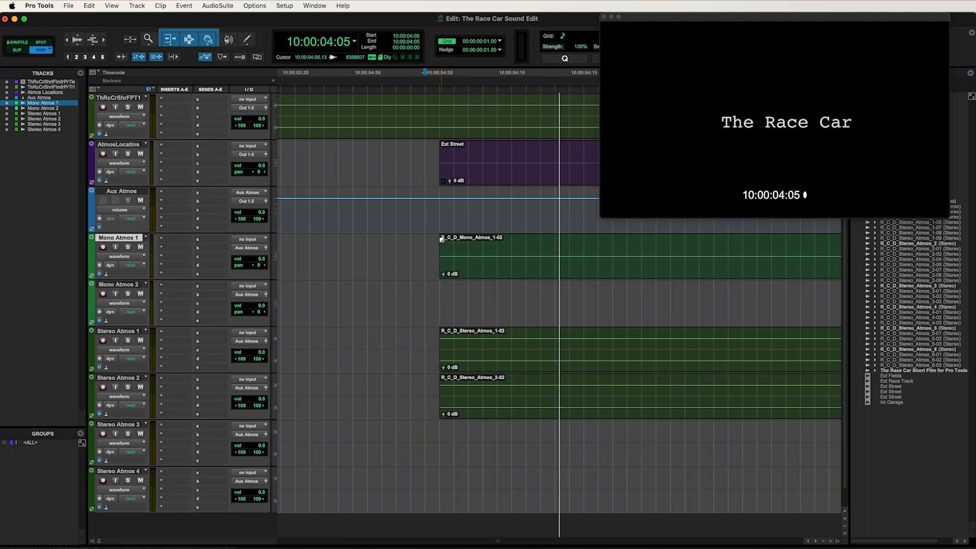
pyautogui.moveTo(442, 239); pyautogui.dragTo(469, 239)
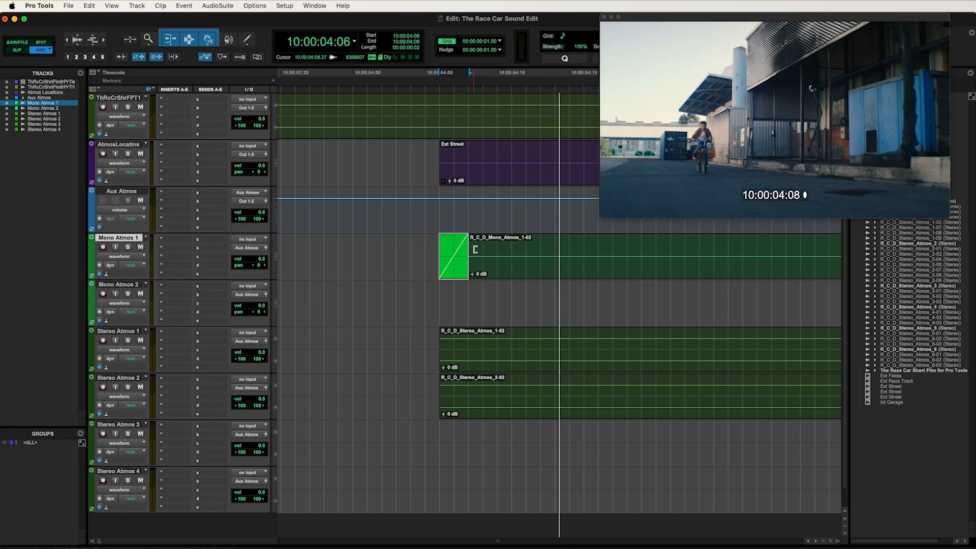
pyautogui.press('super+z')
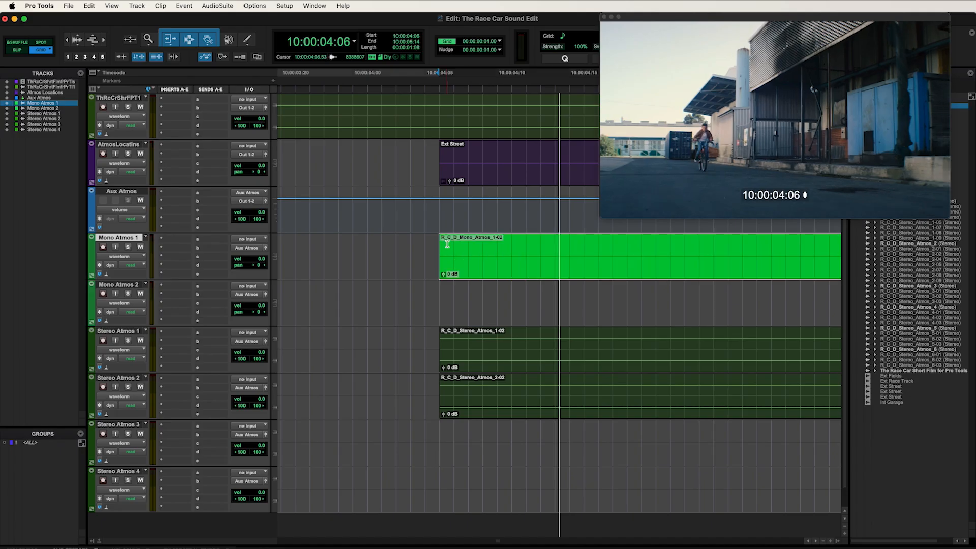
# - Add two-frame fade-ins from 10:00:04:04, extending outward before the first Ext Street clips on Mono Atmos 1, Stereo Atmos 1 and Stereo Atmos 2
pyautogui.click(440, 238)
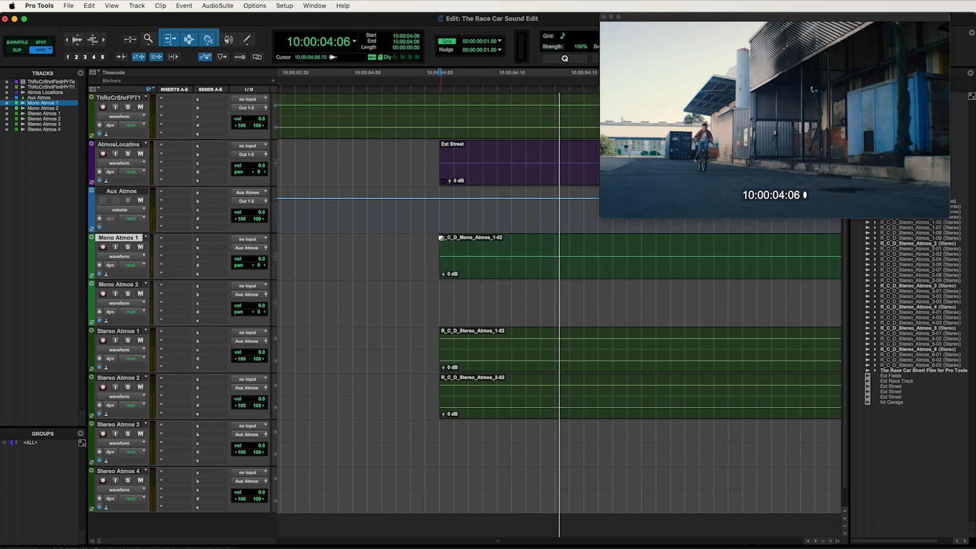
pyautogui.click(441, 237)
pyautogui.moveTo(441, 237); pyautogui.dragTo(413, 238)
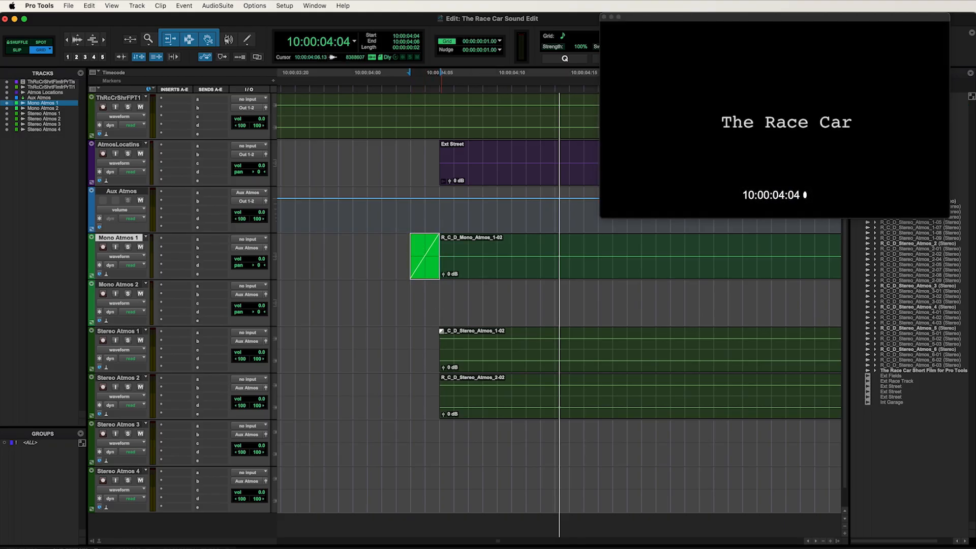
pyautogui.moveTo(440, 327); pyautogui.dragTo(411, 330)
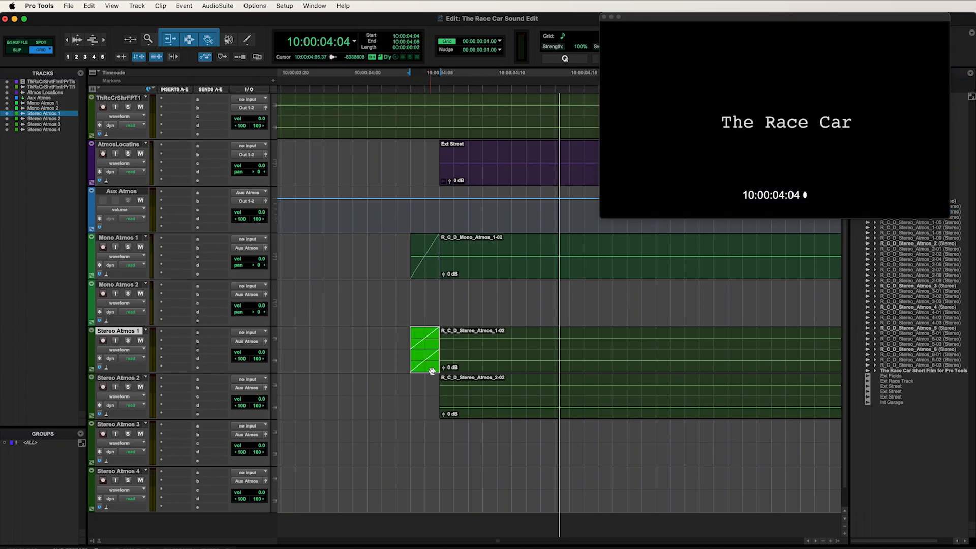
pyautogui.moveTo(439, 378); pyautogui.dragTo(411, 378)
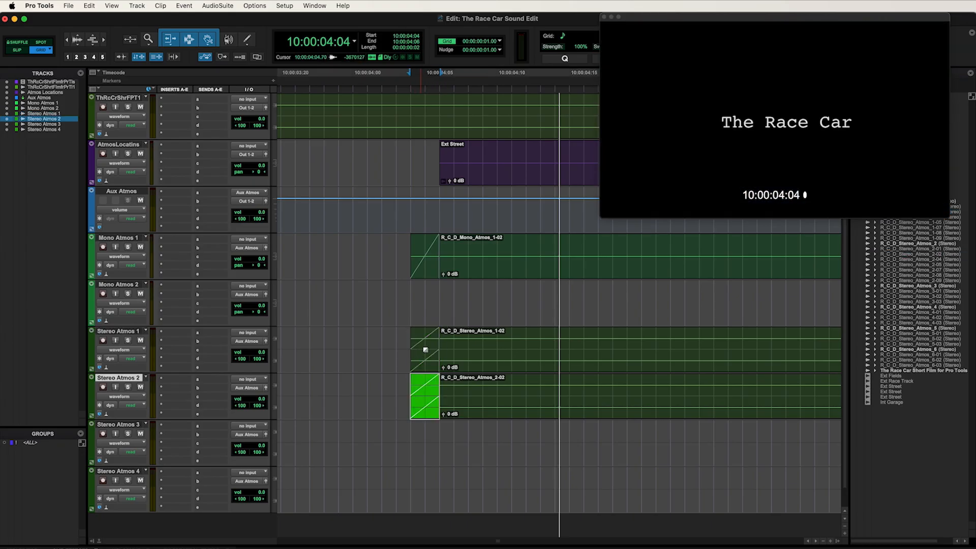
# - Add two-frame fade-outs from 10:00:05:14, extending past the end of the first Ext Street clips on Mono Atmos 1 and Stereo Atmos 1
pyautogui.hscroll(5, 475, 366)
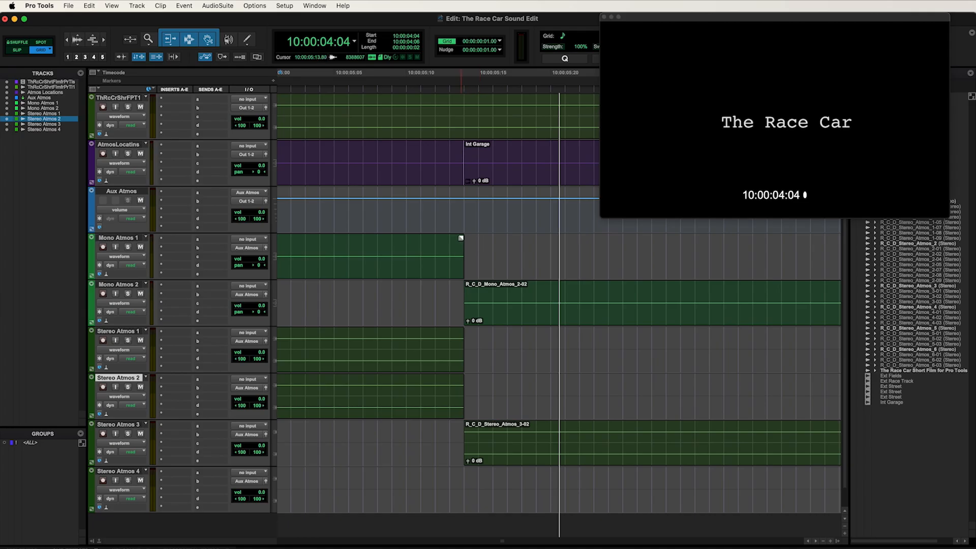
pyautogui.click(461, 237)
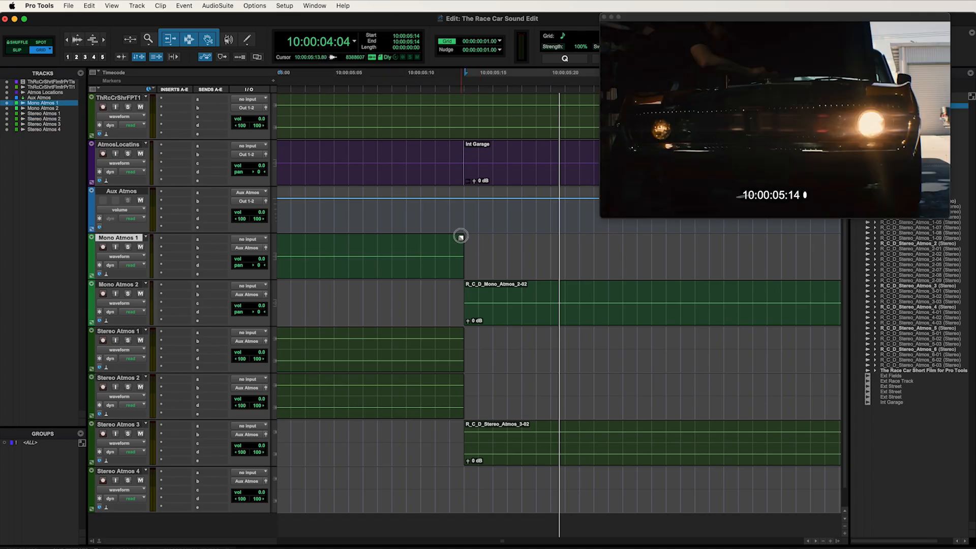
pyautogui.moveTo(461, 237); pyautogui.dragTo(485, 241)
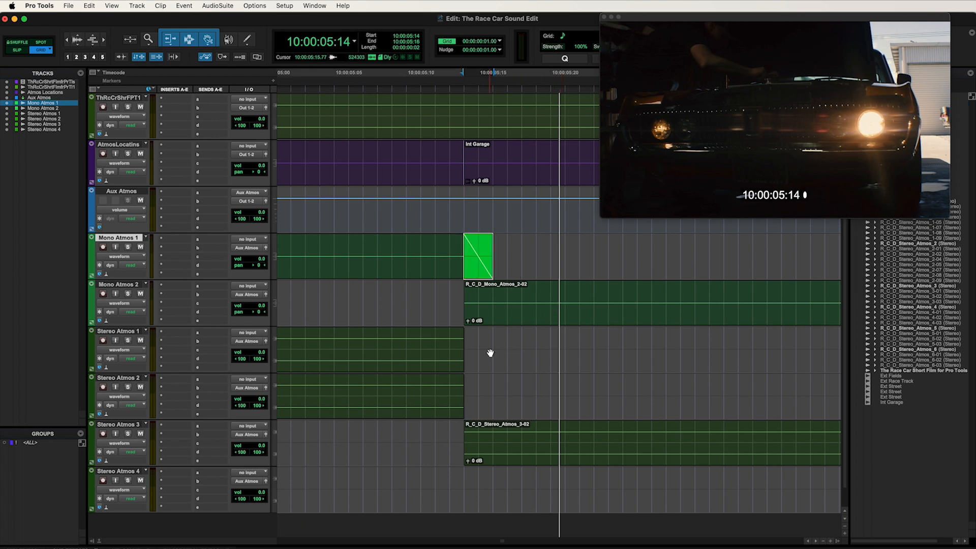
pyautogui.click(467, 334)
pyautogui.moveTo(467, 334); pyautogui.dragTo(487, 339)
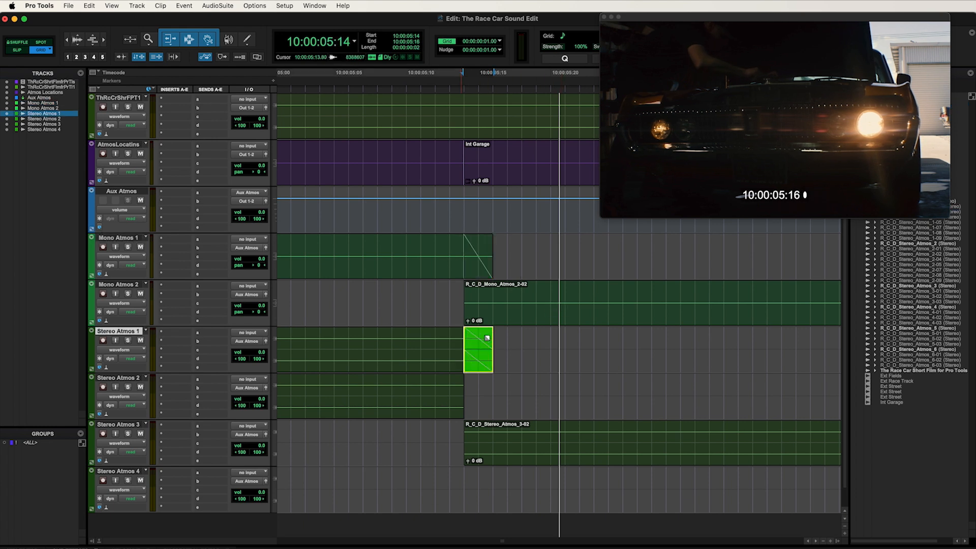
# - Add the matching fade-out on Stereo Atmos 2 and two-frame fade-ins from 10:00:05:12 before the Int Garage clips on Mono Atmos 2 and Stereo Atmos 3
pyautogui.scroll(1, 469, 391)
pyautogui.hscroll(1, 469, 390)
pyautogui.scroll(-2, 452, 409)
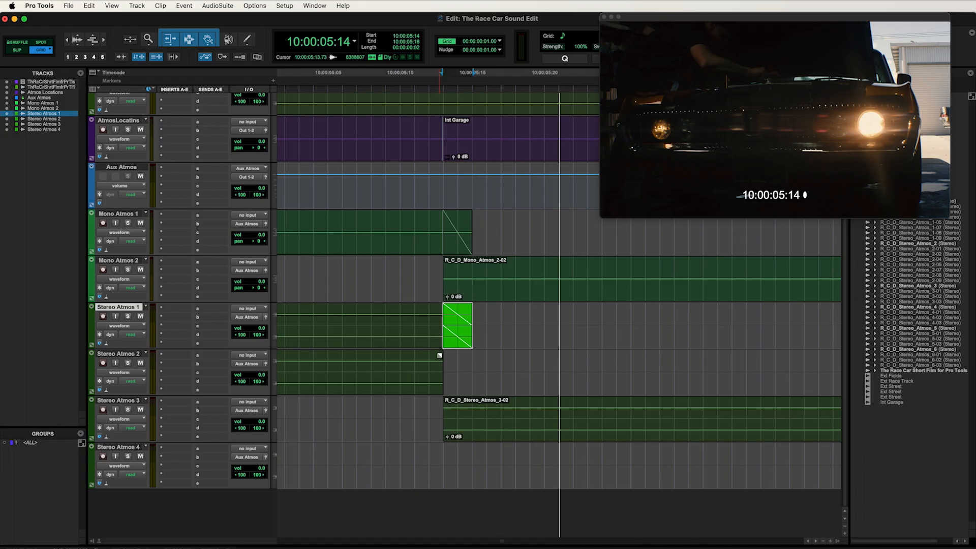
pyautogui.moveTo(441, 355); pyautogui.dragTo(465, 357)
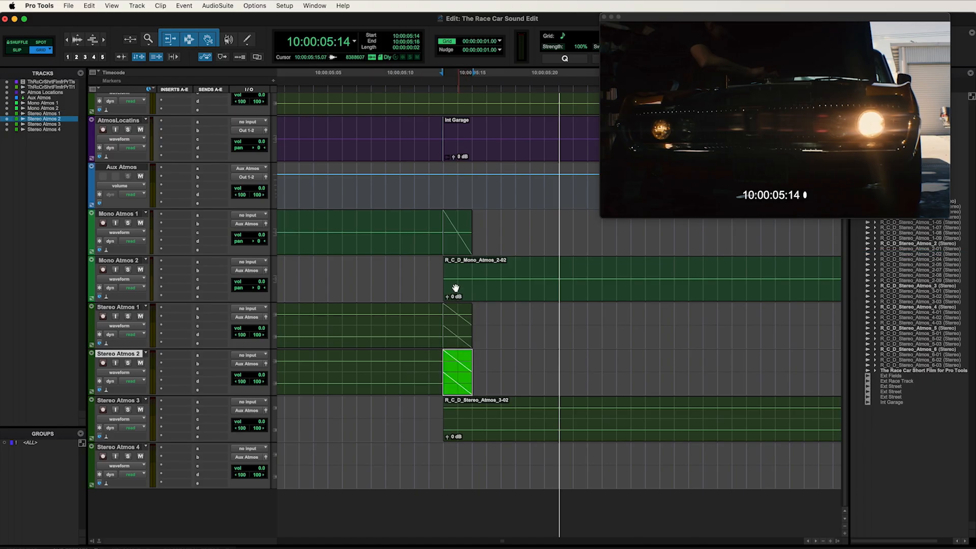
pyautogui.moveTo(446, 261); pyautogui.dragTo(414, 262)
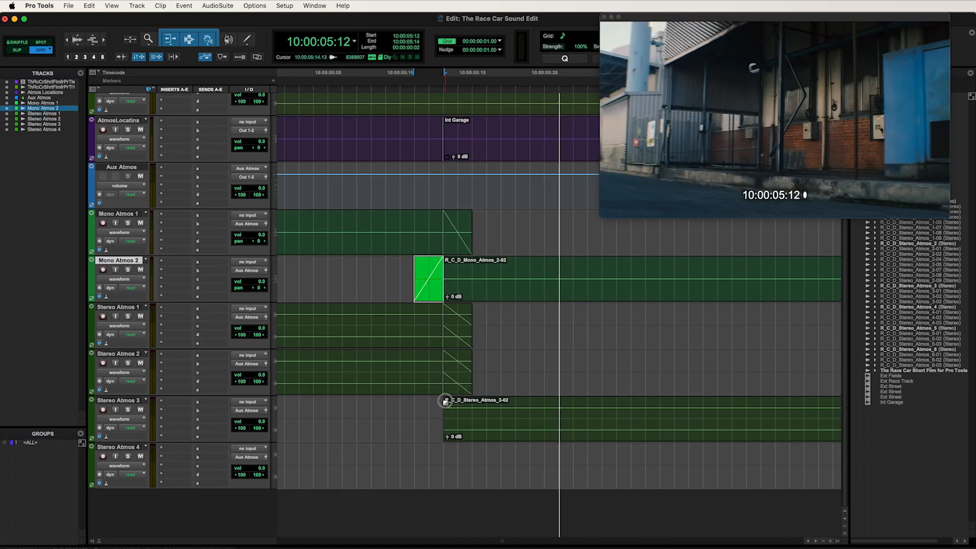
pyautogui.moveTo(447, 399); pyautogui.dragTo(415, 404)
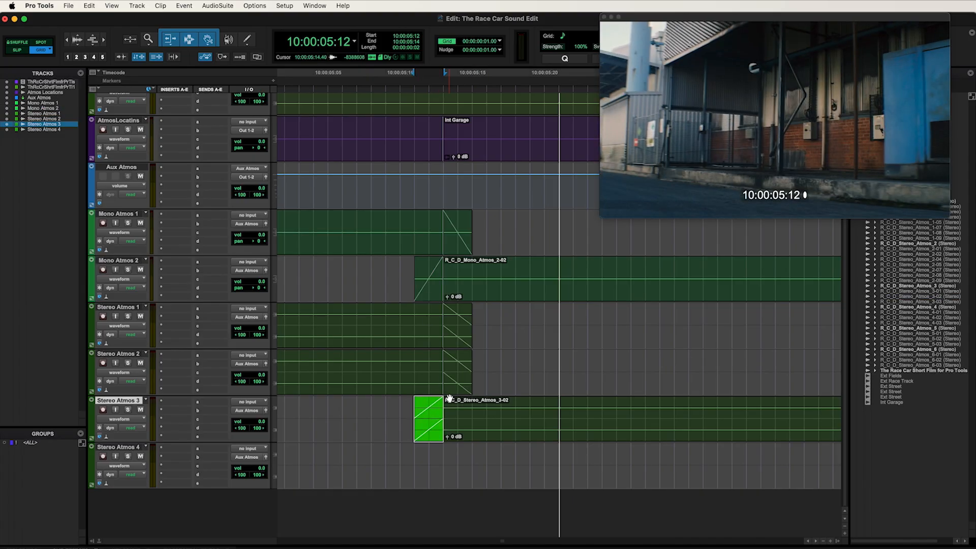
# - Add two-frame outward fades at 10:00:08:02, fading out Mono Atmos 2 and Stereo Atmos 3 and fading in Mono Atmos 1, Stereo Atmos 1 and Stereo Atmos 2
pyautogui.hscroll(10, 448, 399)
pyautogui.hscroll(8, 449, 399)
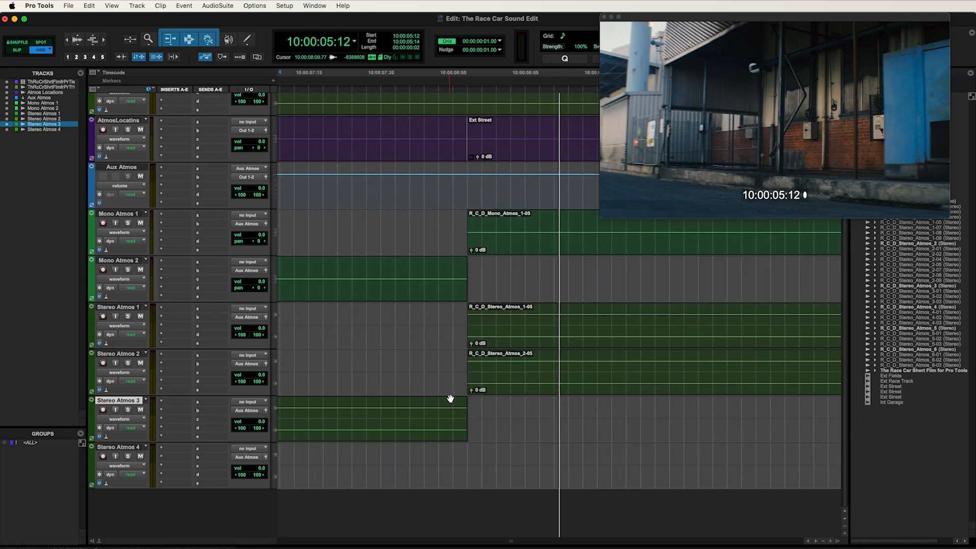
pyautogui.hscroll(-2, 431, 347)
pyautogui.moveTo(511, 262); pyautogui.dragTo(542, 275)
pyautogui.moveTo(518, 215); pyautogui.dragTo(483, 211)
pyautogui.moveTo(514, 309); pyautogui.dragTo(483, 304)
pyautogui.moveTo(514, 352); pyautogui.dragTo(483, 352)
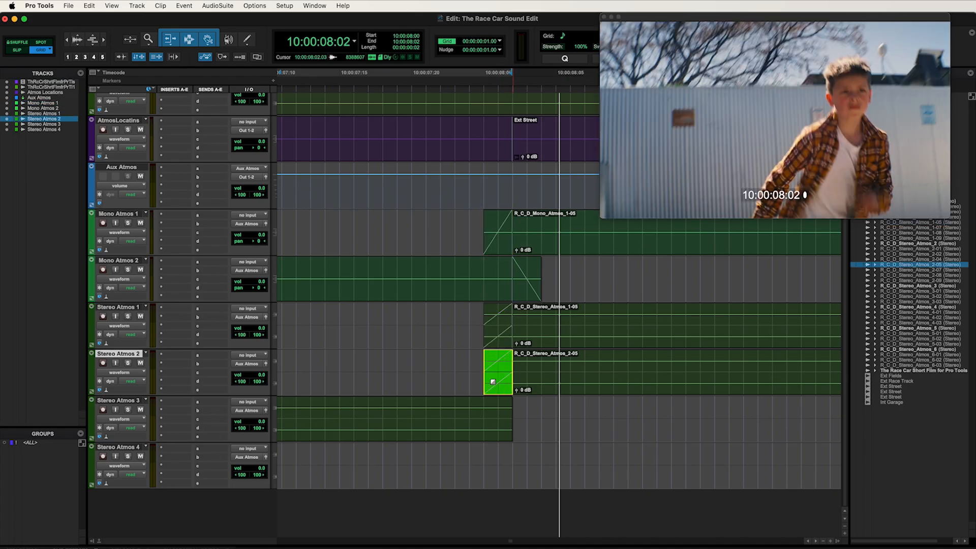
pyautogui.moveTo(513, 401); pyautogui.dragTo(539, 404)
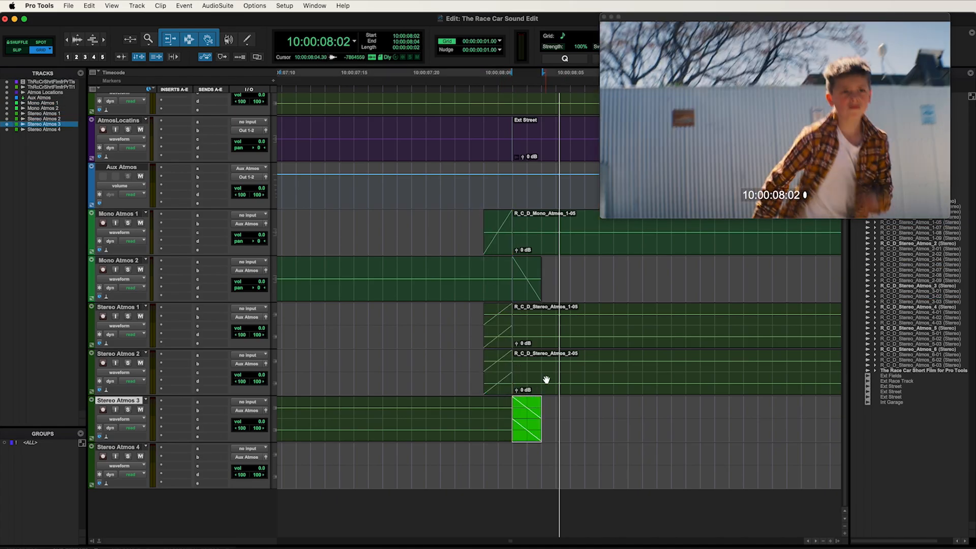
# - Add two-frame outward fades at 10:00:17:02, fading out Mono Atmos 1 and Stereo Atmos 1 and 2, and fading in Mono Atmos 2 and Stereo Atmos 3
pyautogui.hscroll(10, 542, 382)
pyautogui.hscroll(20, 542, 382)
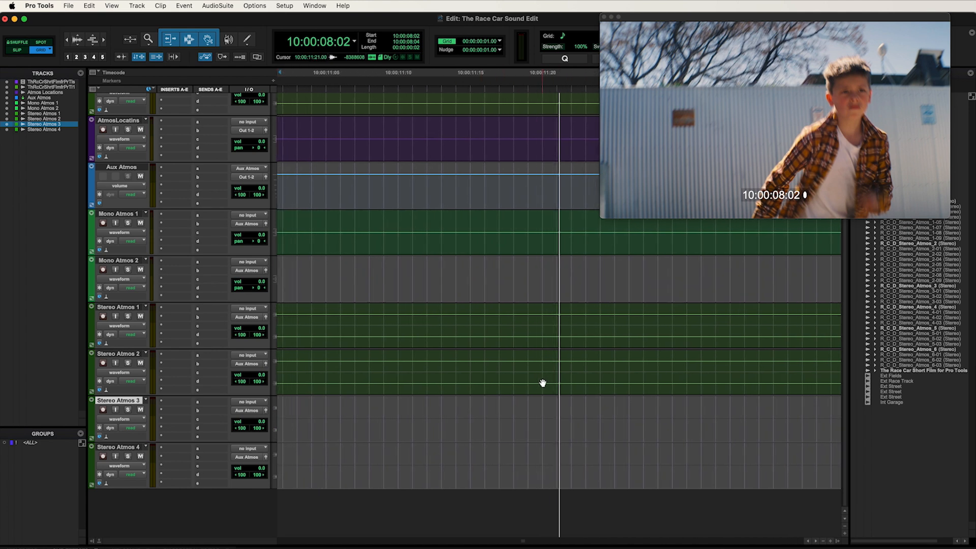
pyautogui.hscroll(15, 543, 384)
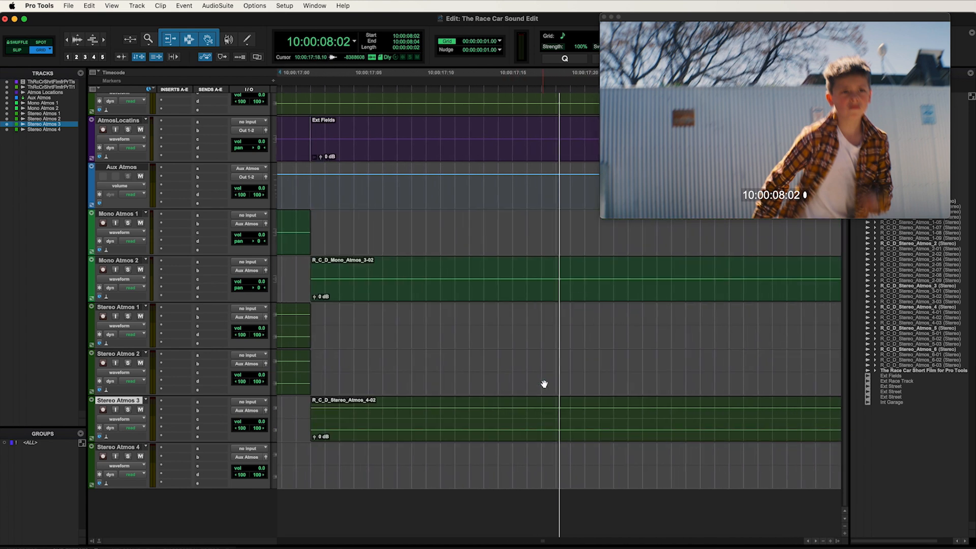
pyautogui.hscroll(-6, 512, 318)
pyautogui.moveTo(475, 217); pyautogui.dragTo(504, 219)
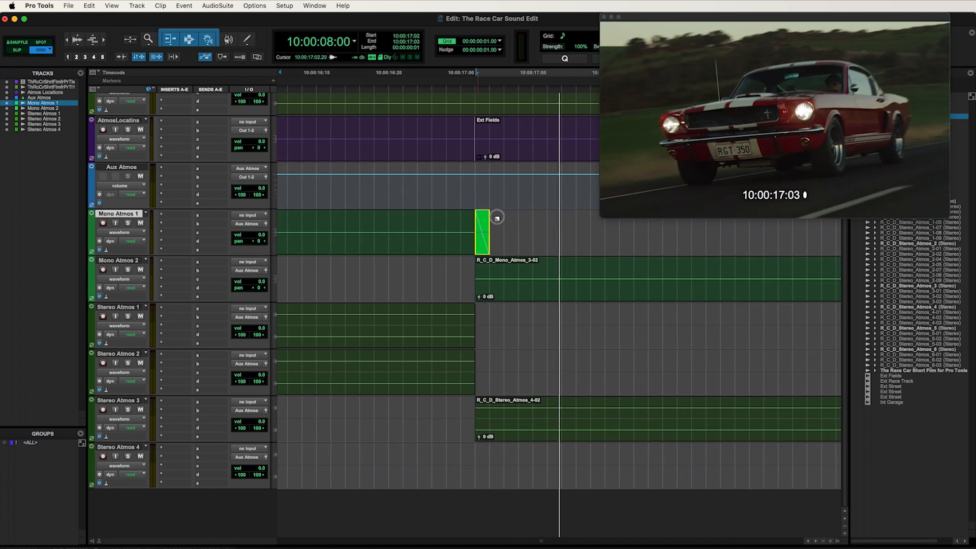
pyautogui.moveTo(478, 267); pyautogui.dragTo(448, 268)
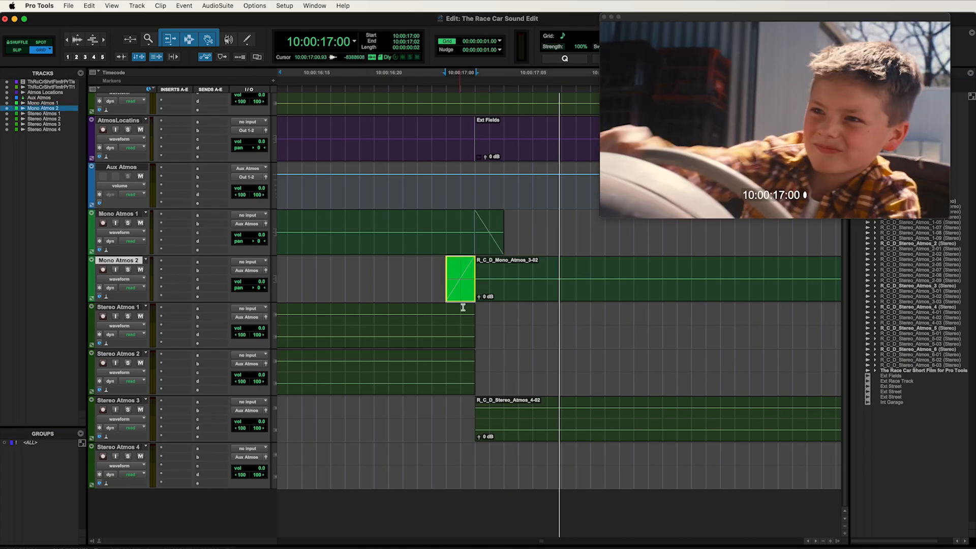
pyautogui.moveTo(471, 312); pyautogui.dragTo(501, 312)
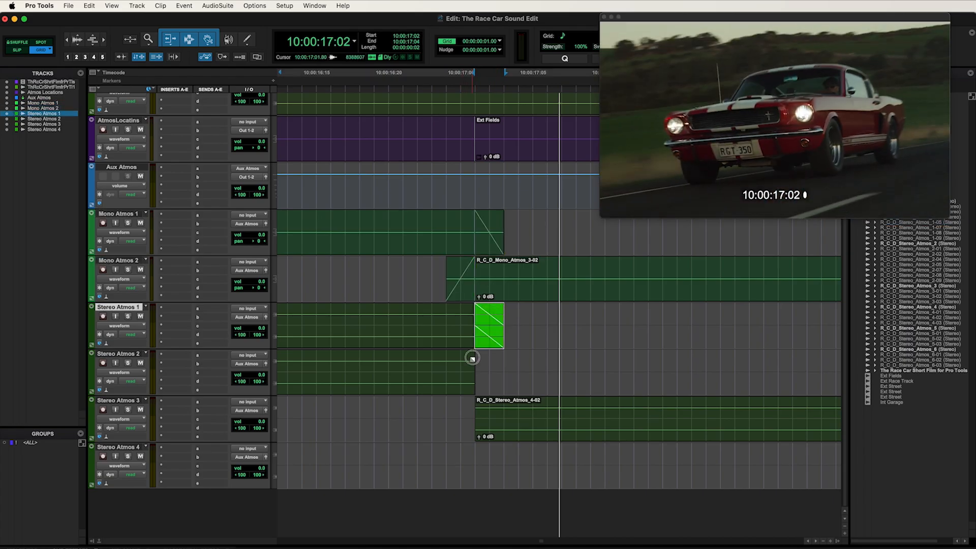
pyautogui.moveTo(473, 359); pyautogui.dragTo(503, 359)
pyautogui.moveTo(479, 404); pyautogui.dragTo(451, 402)
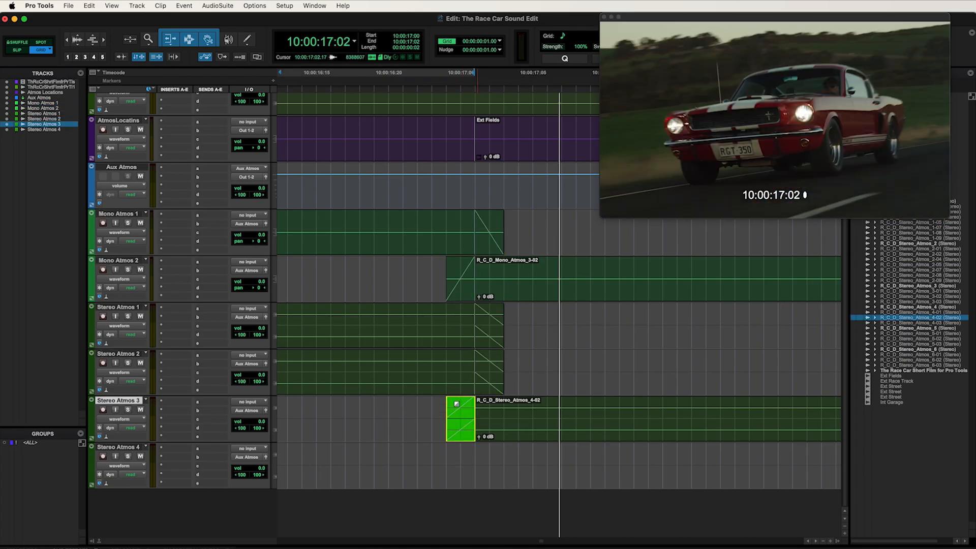
# - Add two-frame outward fades at 10:00:23:20, fading out Mono Atmos 2 and Stereo Atmos 3, and fading in Mono Atmos 1 and Stereo Atmos 1 and 2
pyautogui.hscroll(10, 563, 364)
pyautogui.hscroll(15, 563, 364)
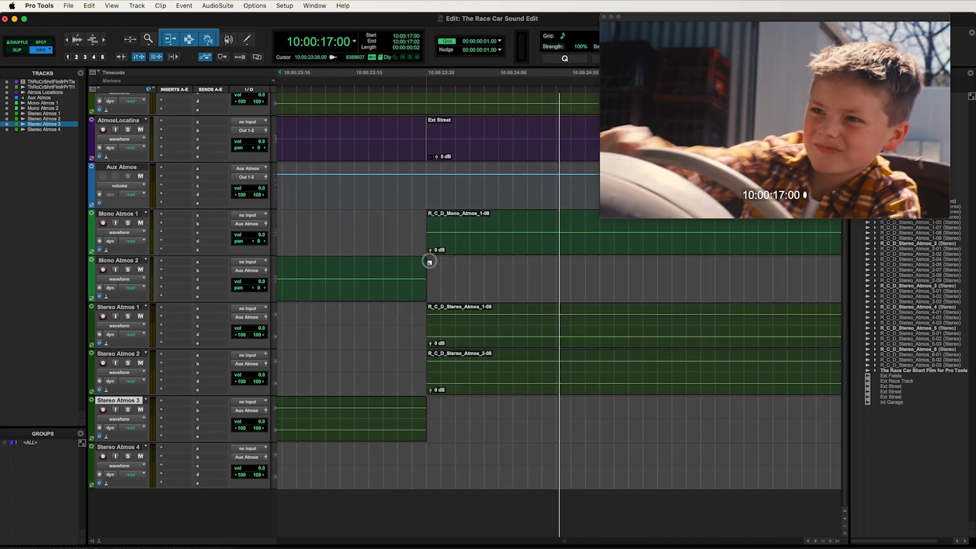
pyautogui.moveTo(429, 264); pyautogui.dragTo(455, 265)
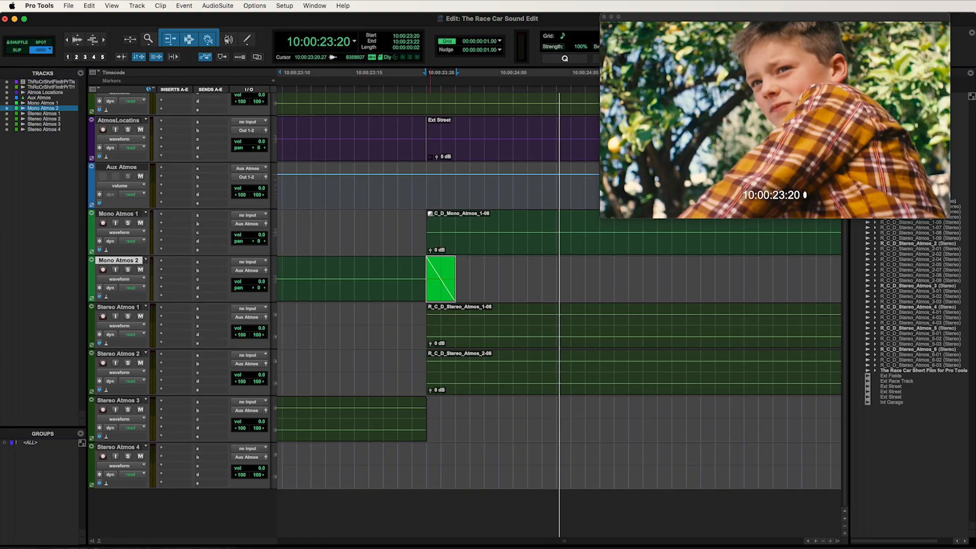
pyautogui.moveTo(427, 213); pyautogui.dragTo(398, 213)
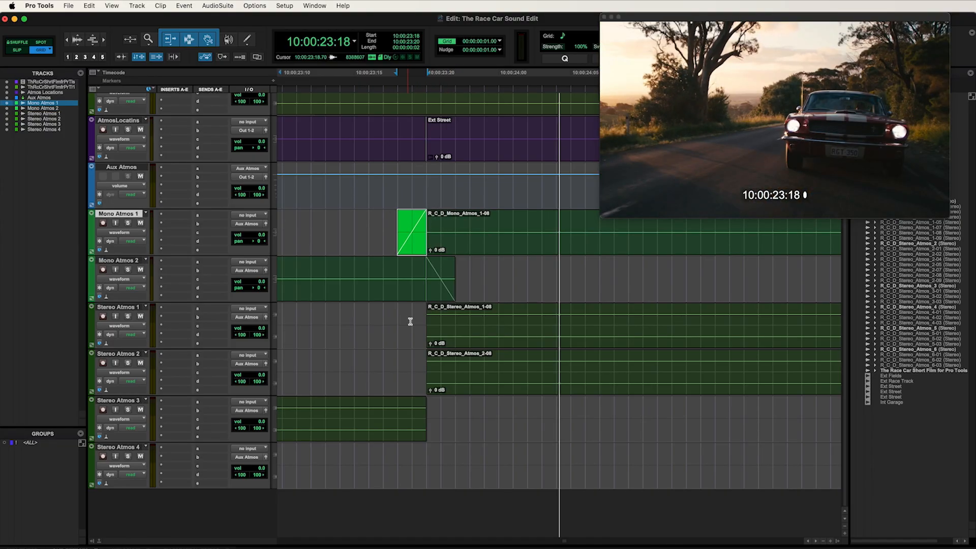
pyautogui.click(428, 307)
pyautogui.moveTo(428, 308); pyautogui.dragTo(397, 308)
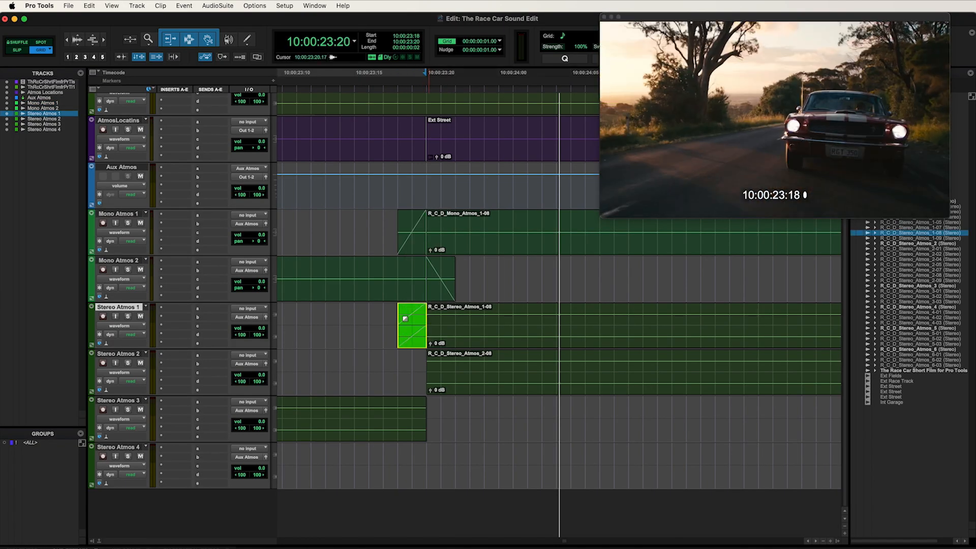
pyautogui.moveTo(428, 354); pyautogui.dragTo(398, 357)
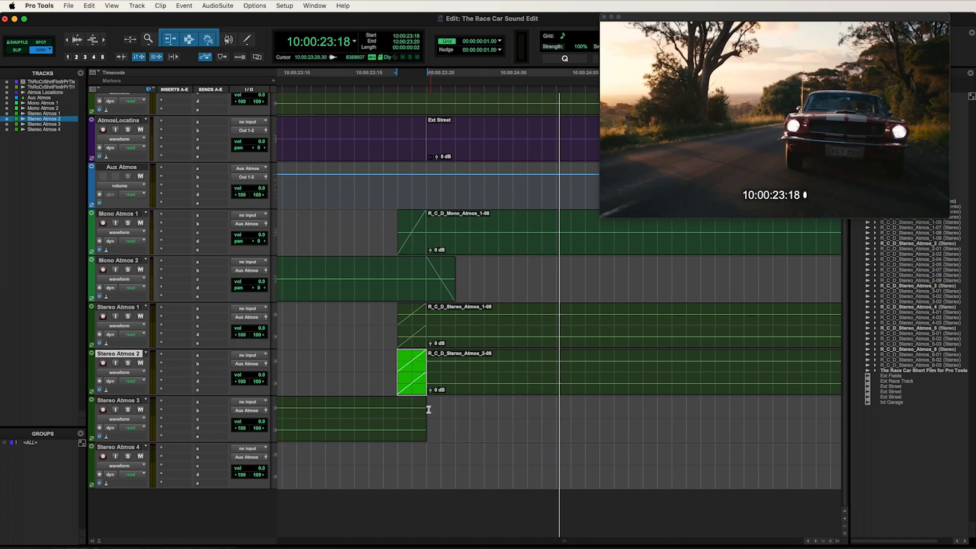
pyautogui.moveTo(427, 404); pyautogui.dragTo(457, 404)
# - Add two-frame outward fades at 10:00:33:08, fading out Mono Atmos 1 and Stereo Atmos 1 and 2, and fading in Mono Atmos 2 and Stereo Atmos 3 and 4
pyautogui.hscroll(15, 475, 384)
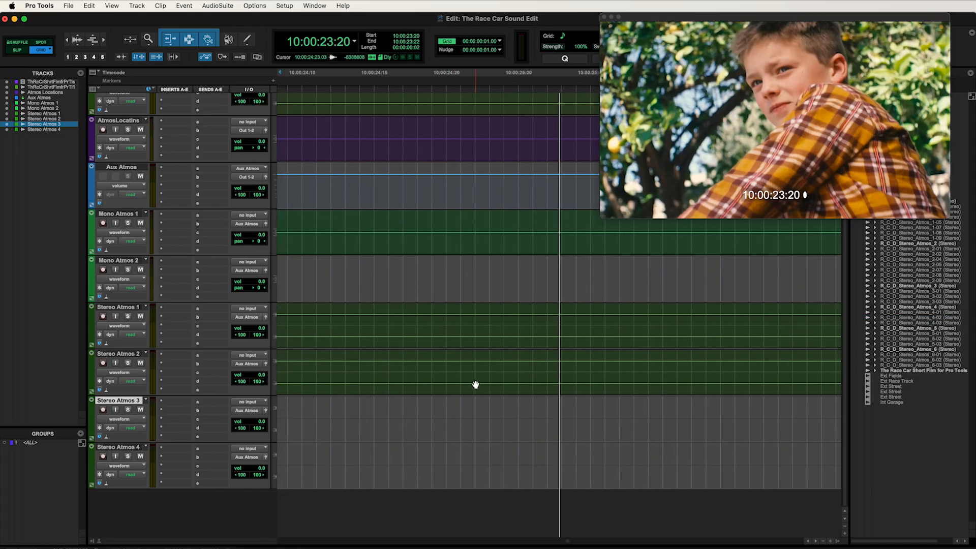
pyautogui.hscroll(20, 475, 385)
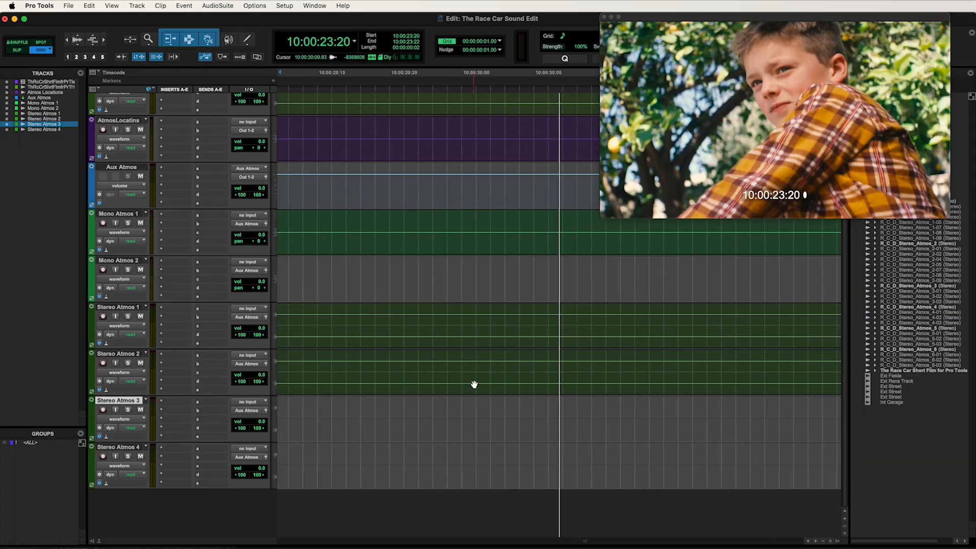
pyautogui.hscroll(-3, 474, 385)
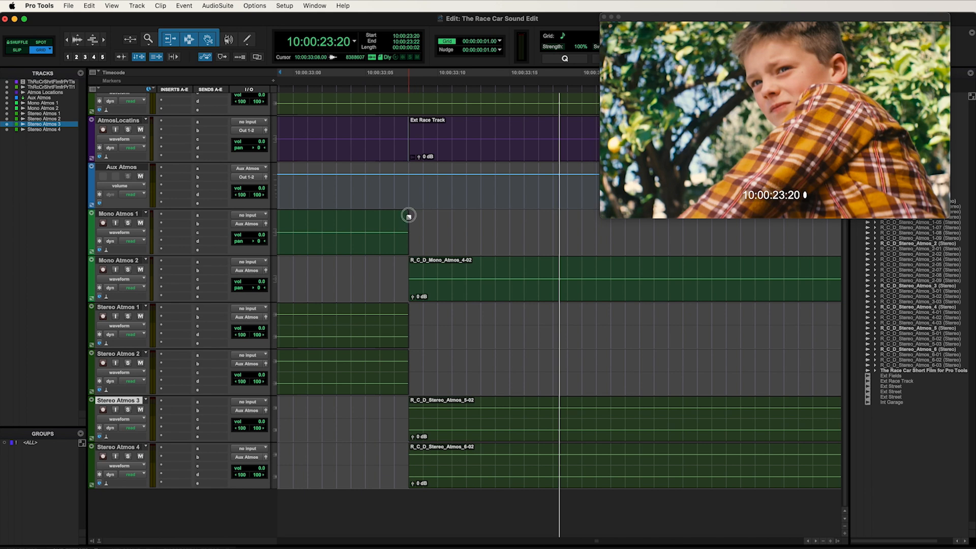
pyautogui.moveTo(408, 214); pyautogui.dragTo(438, 216)
pyautogui.moveTo(408, 267); pyautogui.dragTo(381, 269)
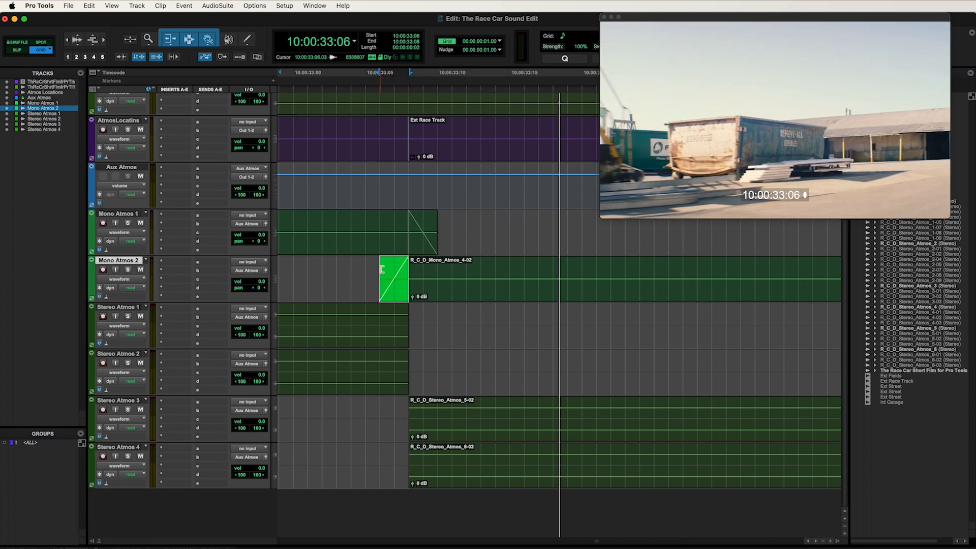
pyautogui.moveTo(408, 313); pyautogui.dragTo(435, 313)
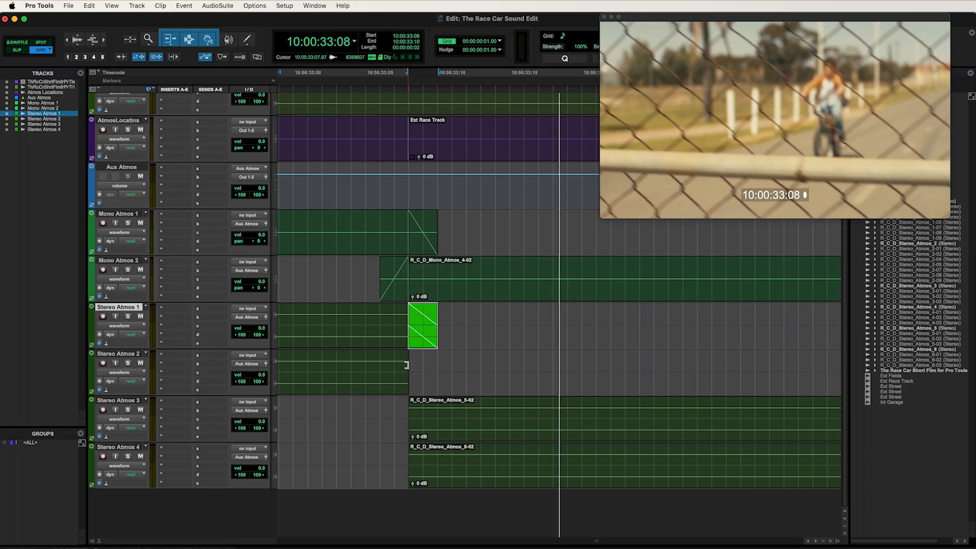
pyautogui.moveTo(408, 358); pyautogui.dragTo(436, 359)
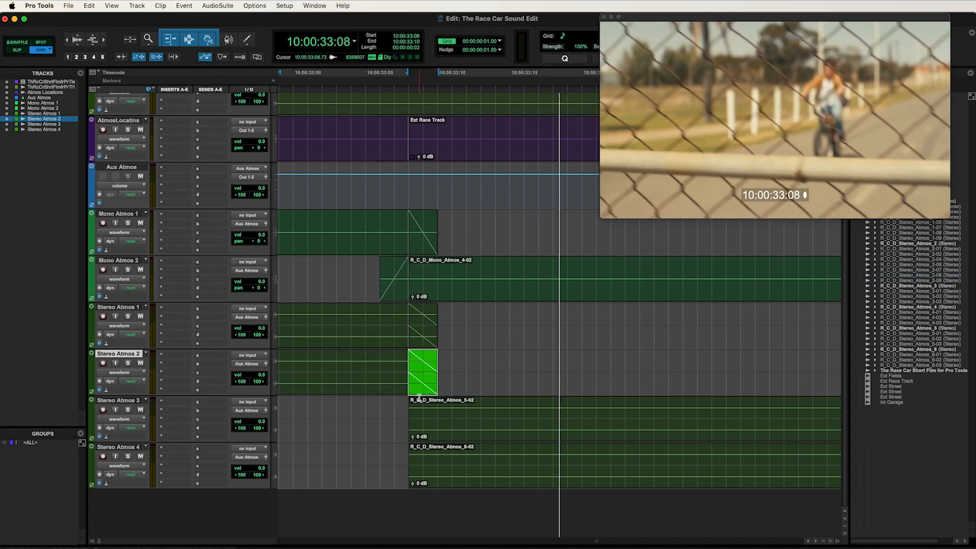
pyautogui.moveTo(408, 402); pyautogui.dragTo(381, 404)
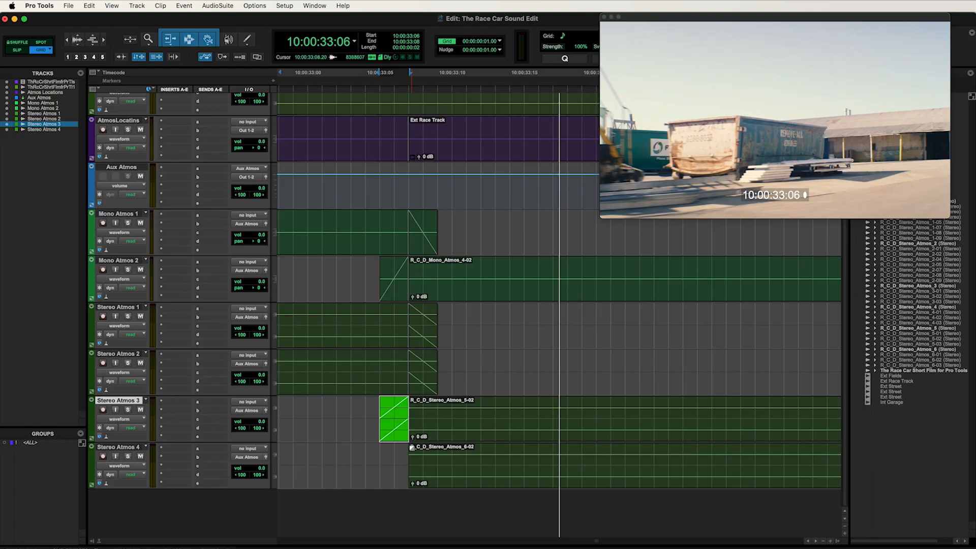
pyautogui.moveTo(409, 448); pyautogui.dragTo(379, 450)
# - Add two-frame fade-outs ending at 10:00:54:20 after the Ext Race Track clips on Mono Atmos 2, Stereo Atmos 3 and Stereo Atmos 4
pyautogui.hscroll(10, 468, 427)
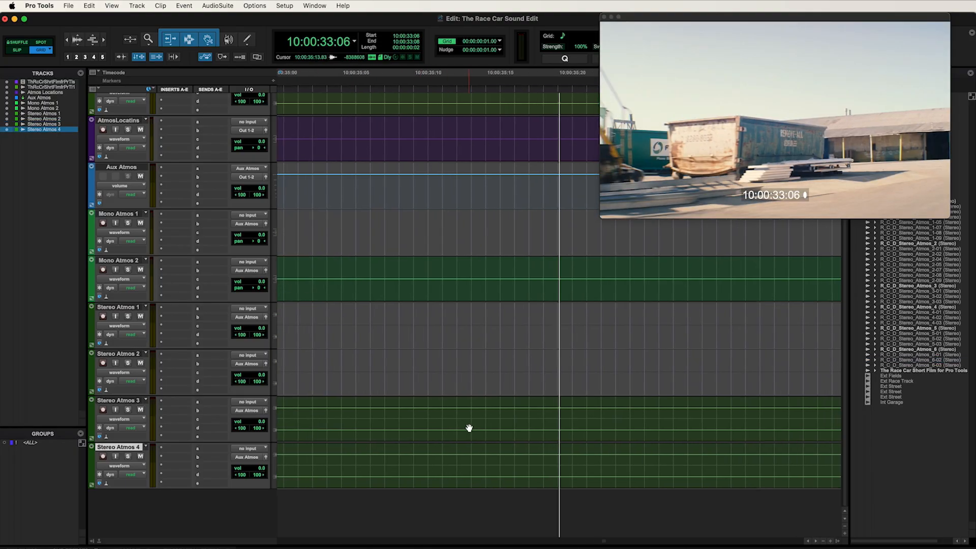
pyautogui.hscroll(15, 468, 428)
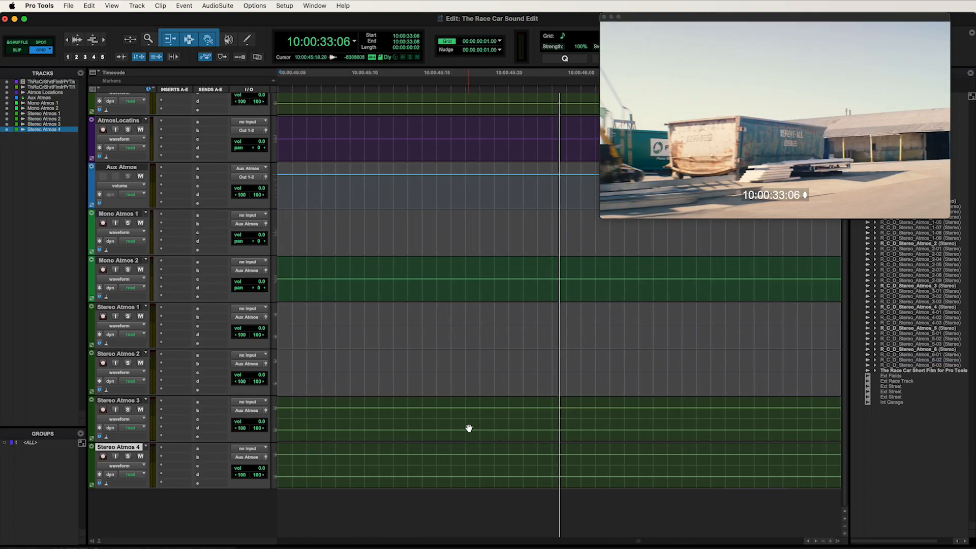
pyautogui.hscroll(8, 468, 428)
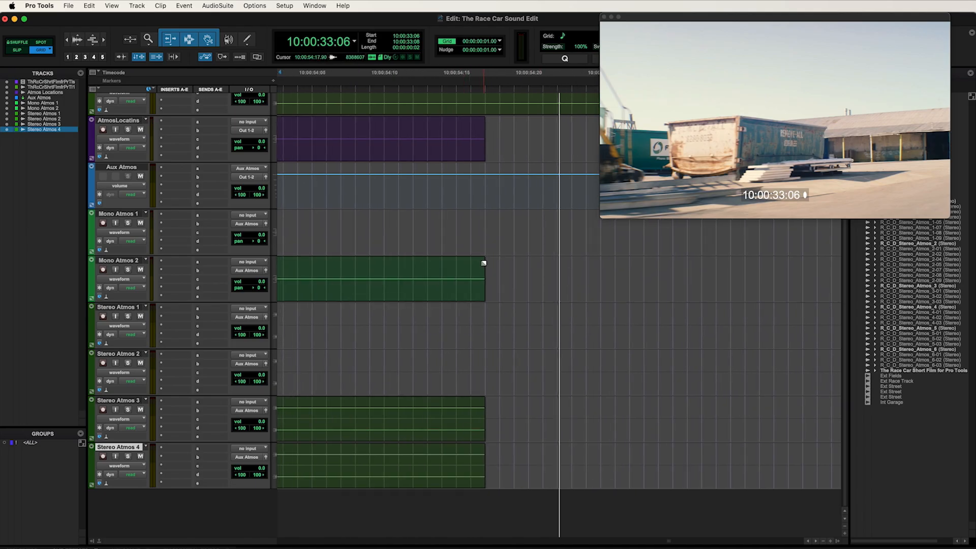
pyautogui.moveTo(484, 263); pyautogui.dragTo(514, 263)
pyautogui.moveTo(486, 402); pyautogui.dragTo(514, 403)
pyautogui.moveTo(486, 445); pyautogui.dragTo(511, 448)
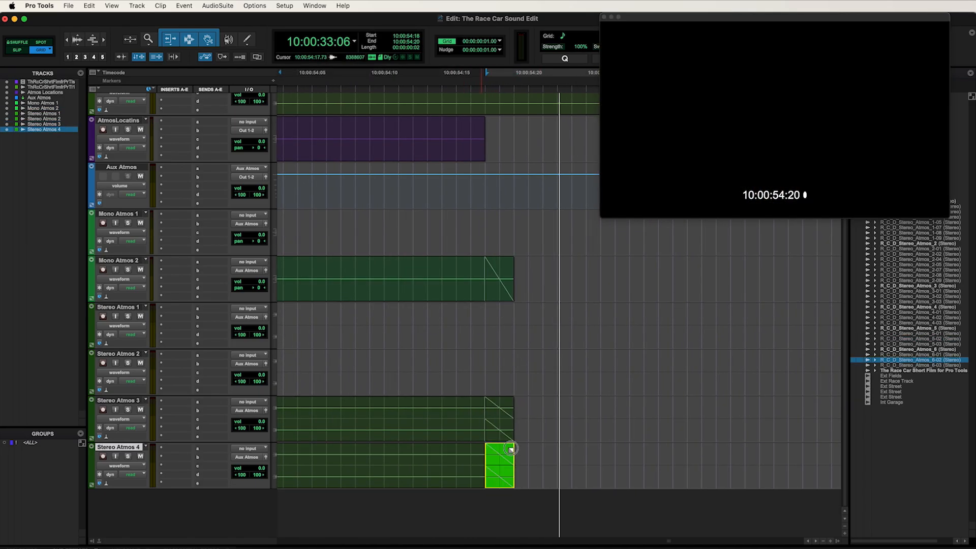
# - Review the whole layout of faded atmos clips against the location markers, from the opening Ext Street to Ext Race Track
pyautogui.hscroll(-3, 414, 340)
pyautogui.click(395, 320)
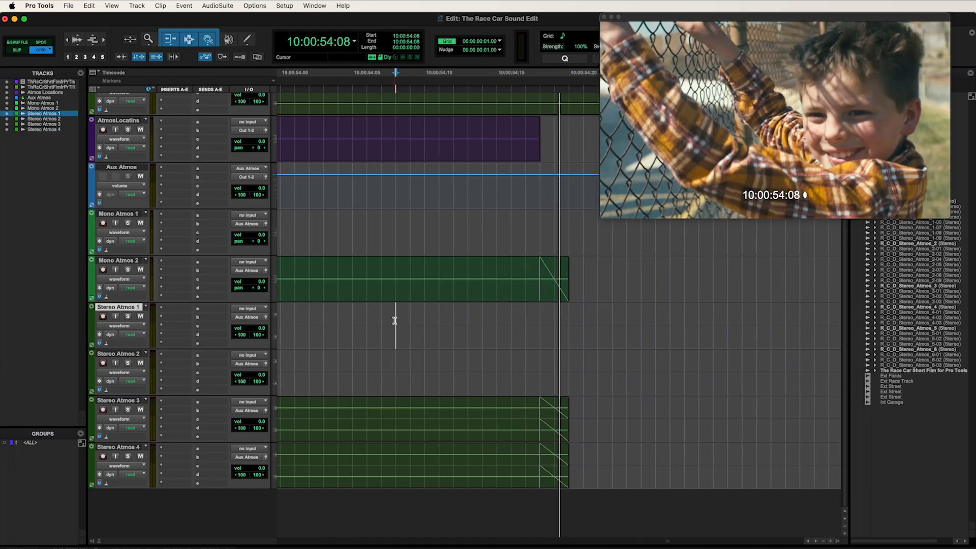
pyautogui.press('r')
pyautogui.press('r')
pyautogui.press('r')
pyautogui.press('r')
pyautogui.press('r')
pyautogui.press('r')
pyautogui.press('r')
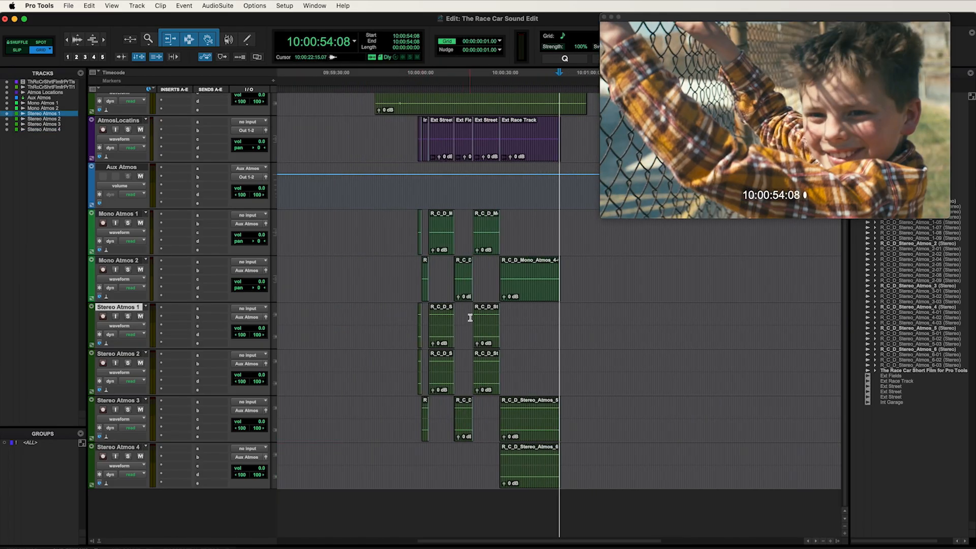
pyautogui.click(481, 317)
pyautogui.press('t')
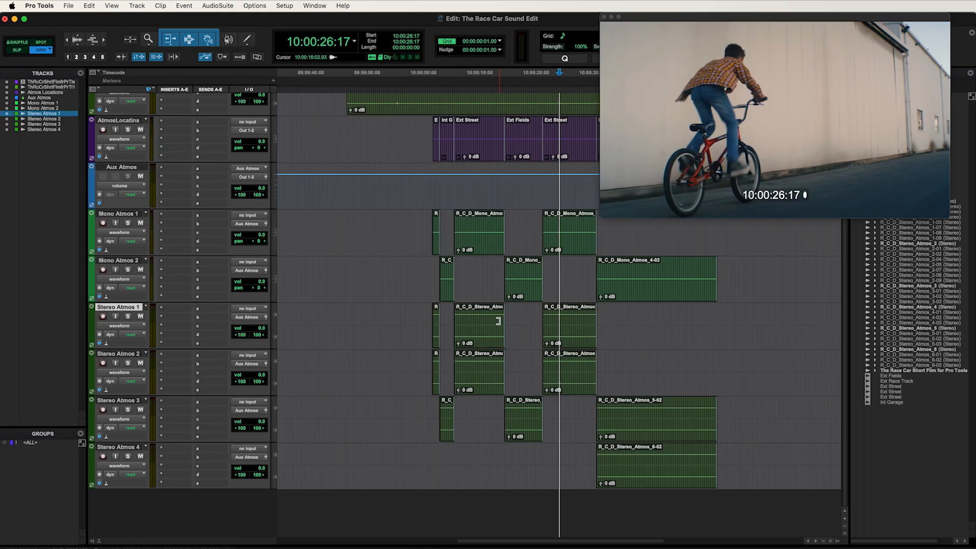
pyautogui.click(488, 280)
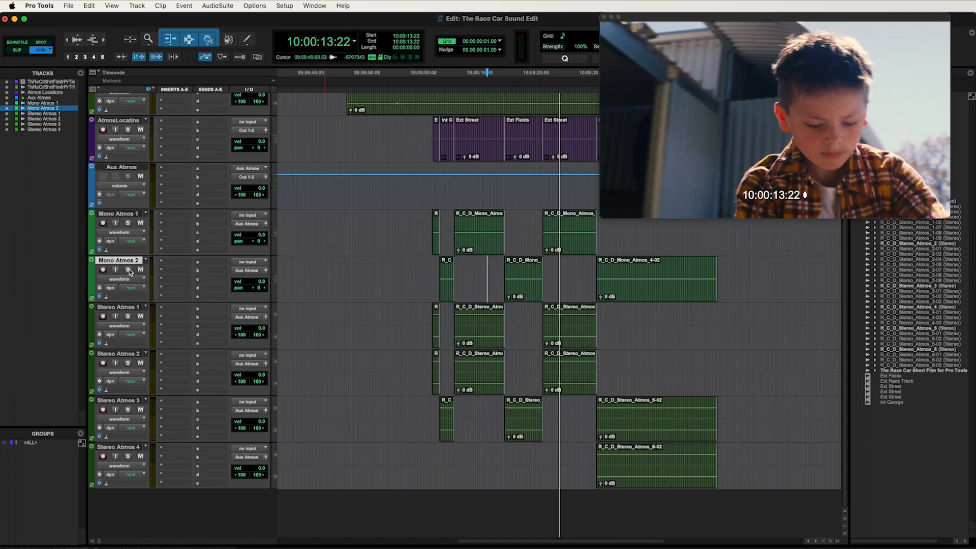
pyautogui.click(129, 272)
pyautogui.scroll(1, 129, 273)
pyautogui.click(129, 294)
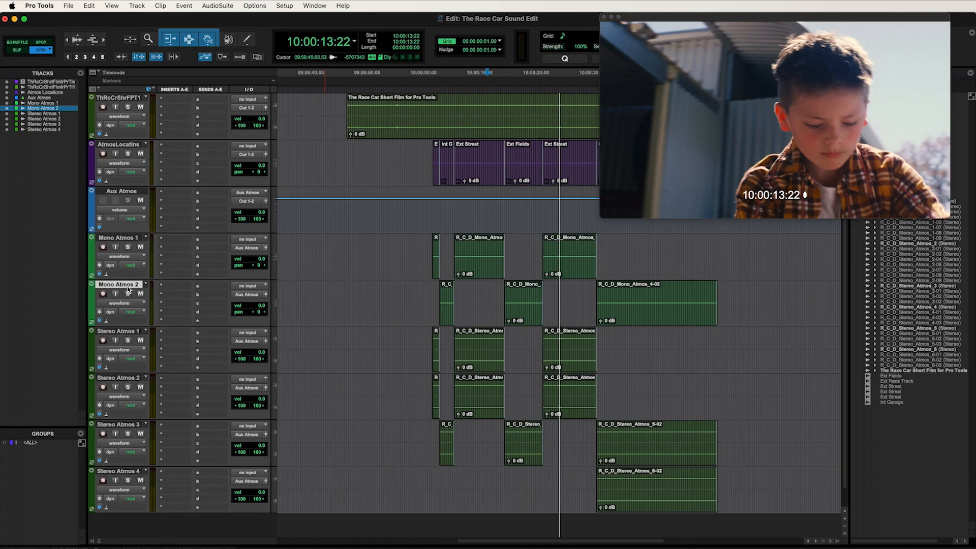
# - Play back all the atmos tracks together from 10:00:04:05 through the opening Ext Street and Int Garage transition
pyautogui.click(432, 290)
pyautogui.press('t')
pyautogui.press('t')
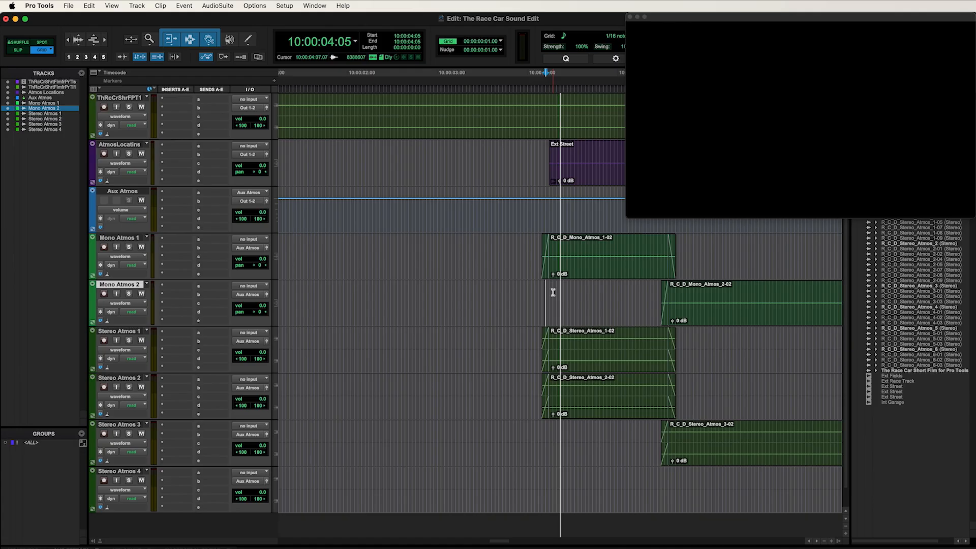
pyautogui.press('space')
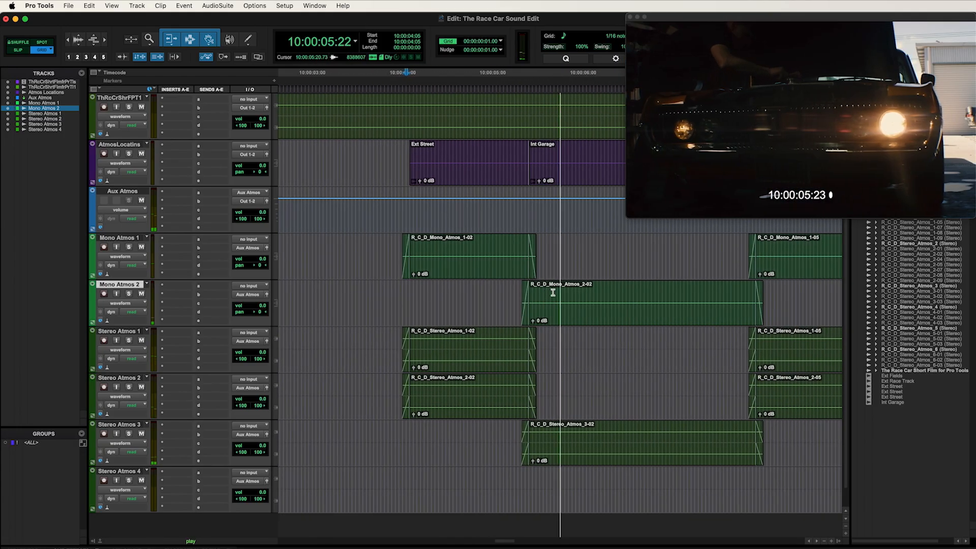
pyautogui.press('space')
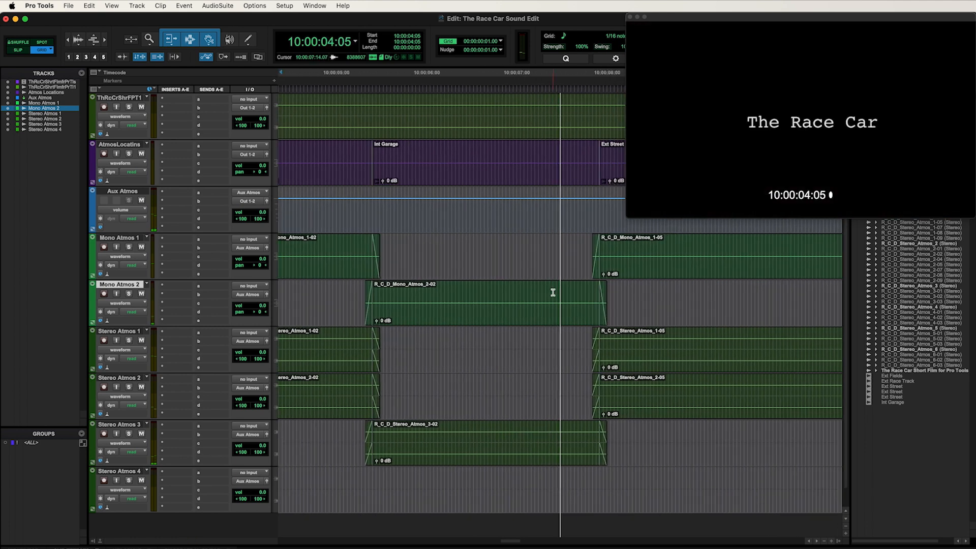
# - Audition Mono Atmos 1 in solo from 10:00:04:05 and clear its solo
pyautogui.press('super+bracketleft')
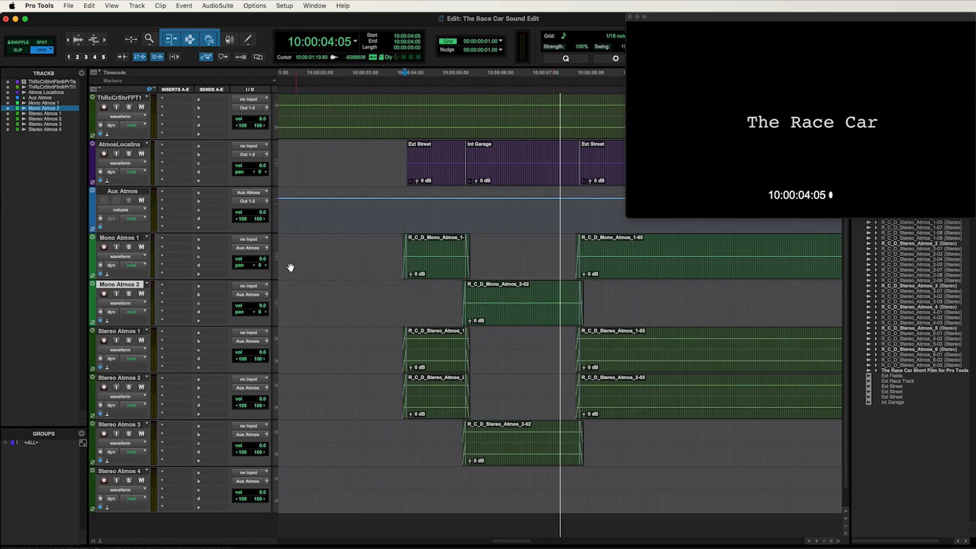
pyautogui.click(129, 247)
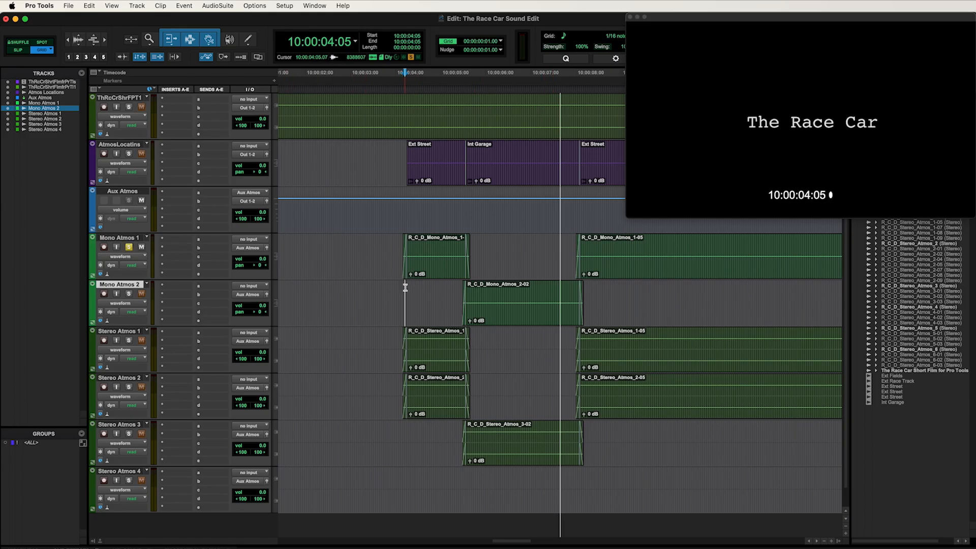
pyautogui.press('space')
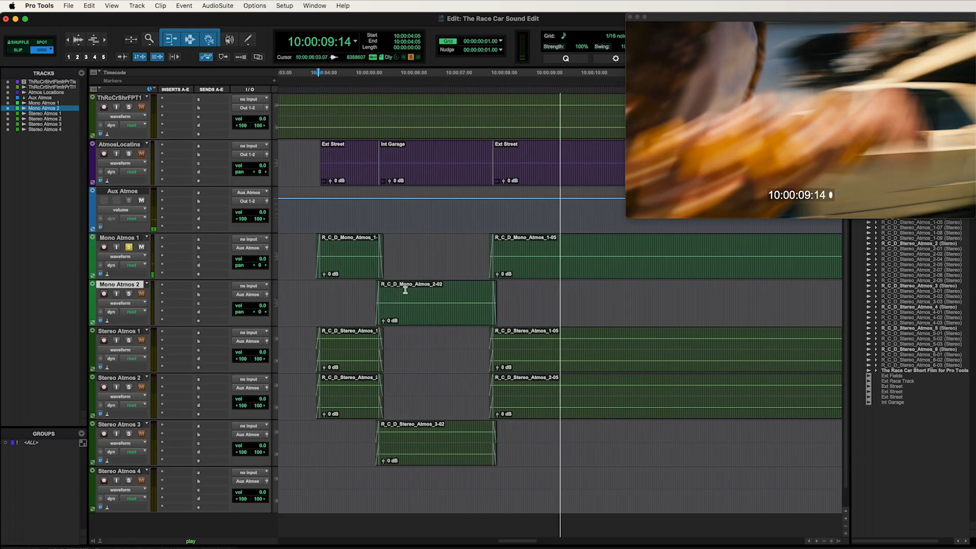
pyautogui.press('space')
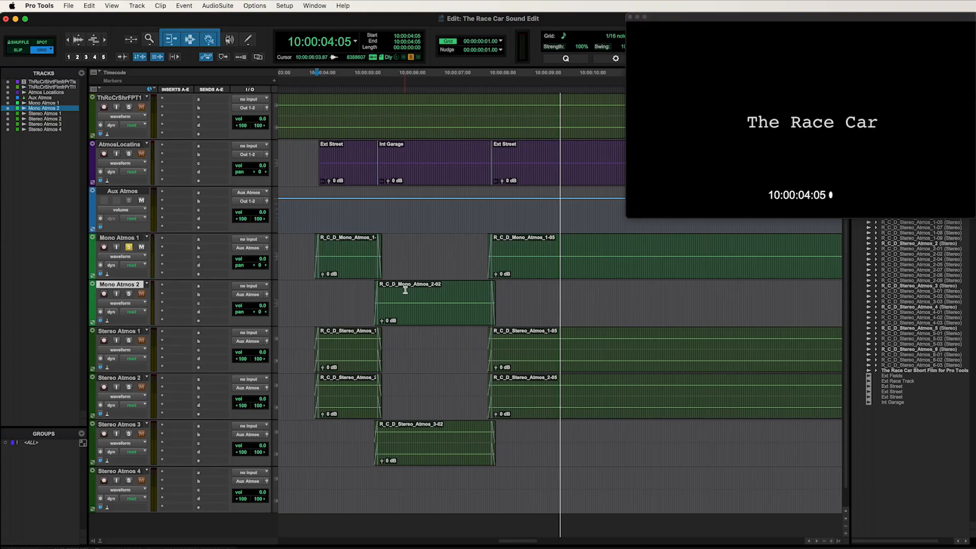
pyautogui.click(129, 249)
# - Span the edit cursor over Mono Atmos 1 and 2 at 10:00:03:22, and solo and audition both tracks
pyautogui.click(302, 247)
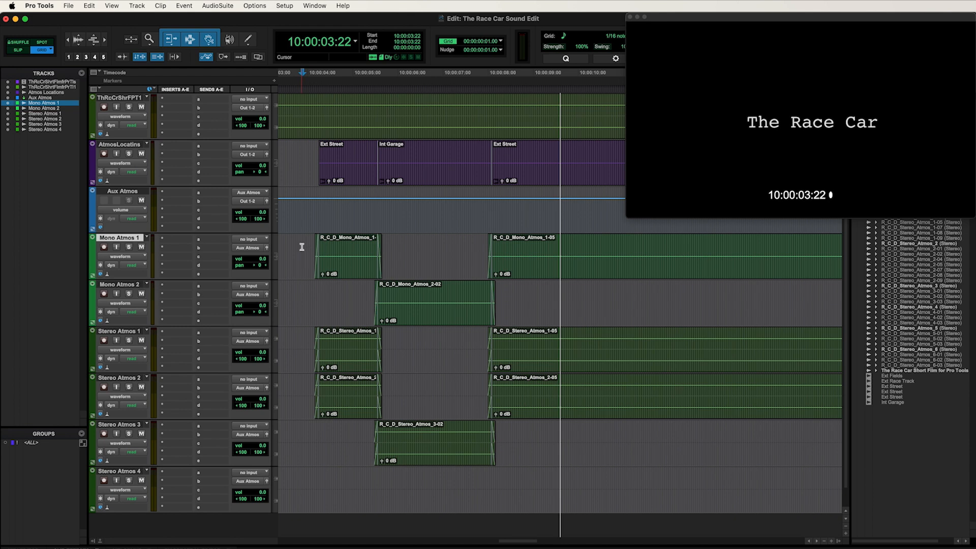
pyautogui.hotkey('shift', ';')
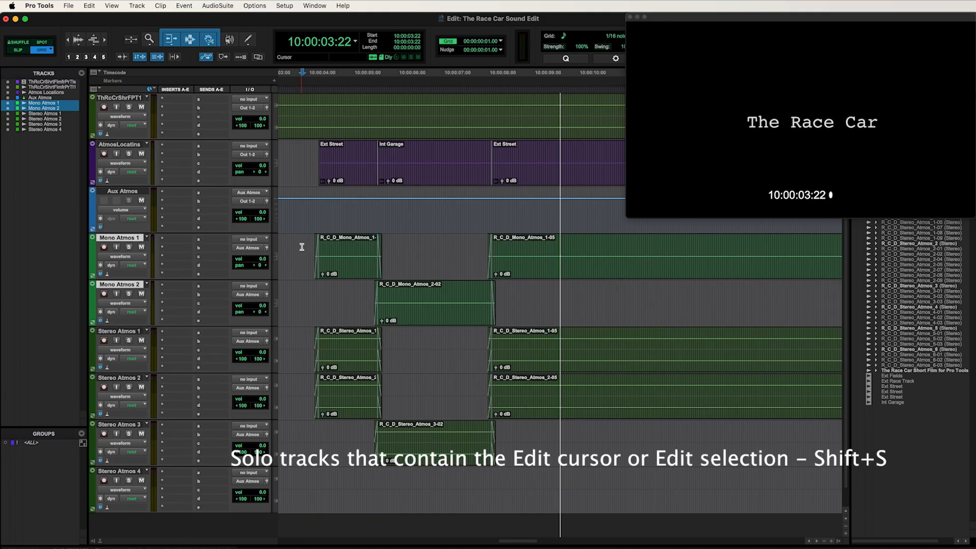
pyautogui.hotkey('shift', 's')
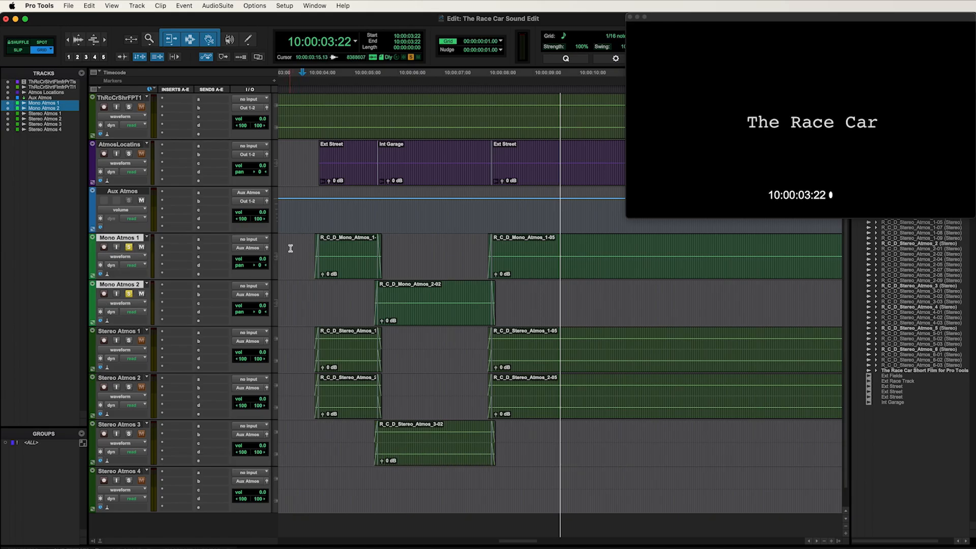
pyautogui.press('space')
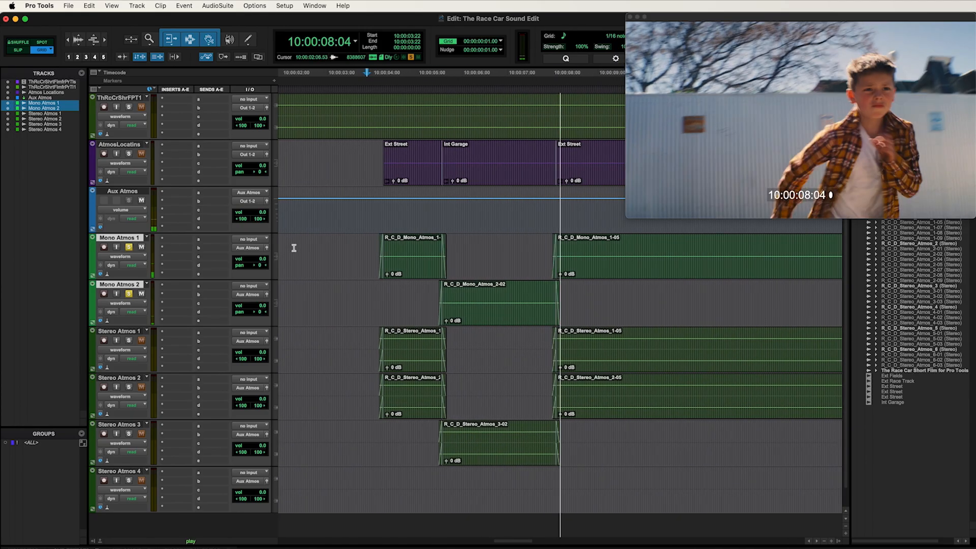
pyautogui.press('space')
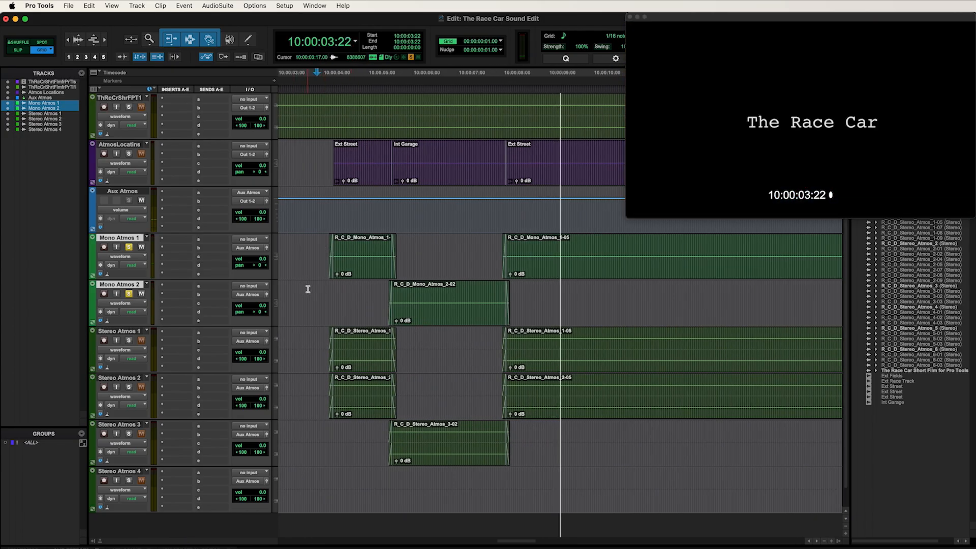
# - Clear the two solos, restrict the edit cursor to Mono Atmos 1 at 10:00:03:22, and audition that track in solo
pyautogui.moveTo(308, 289); pyautogui.dragTo(310, 262)
pyautogui.click(317, 249)
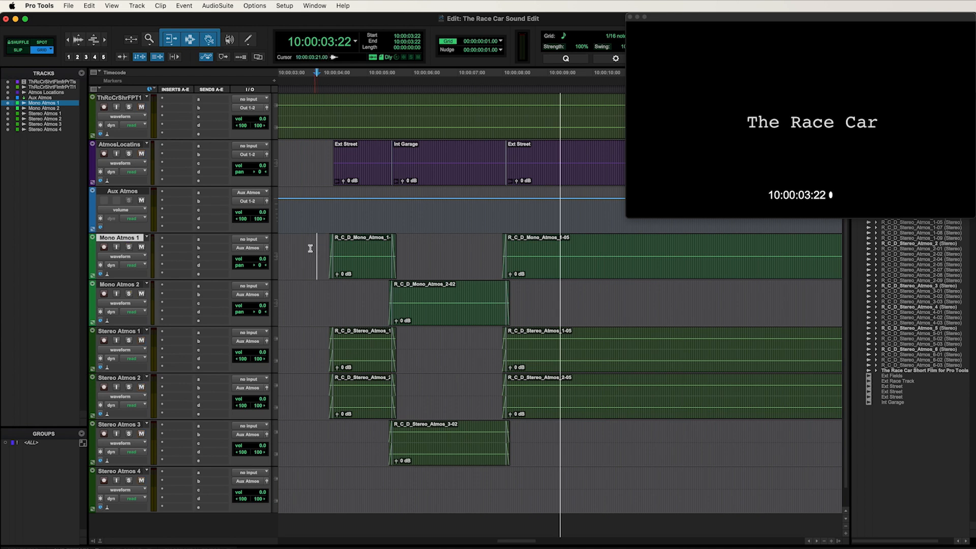
pyautogui.click(129, 247)
pyautogui.click(129, 248)
pyautogui.press('space')
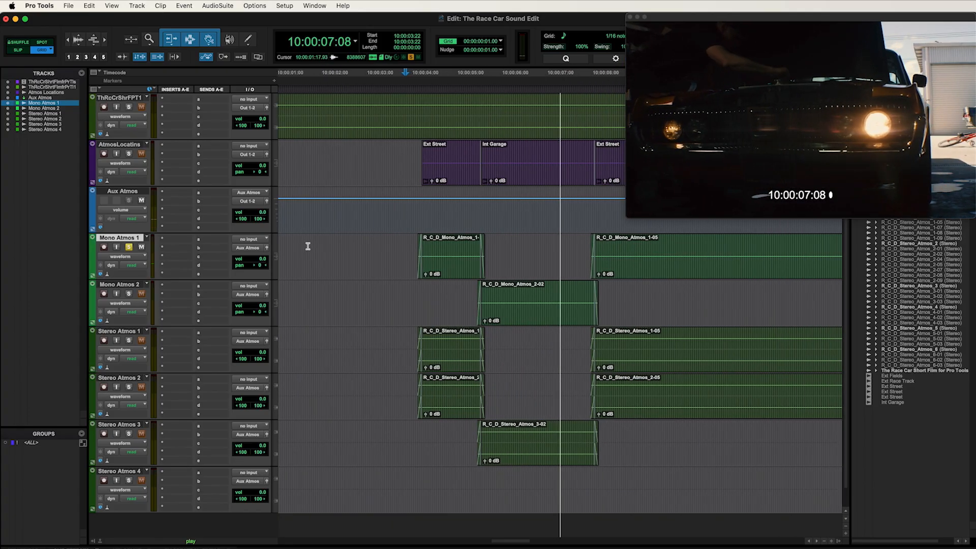
pyautogui.press('space')
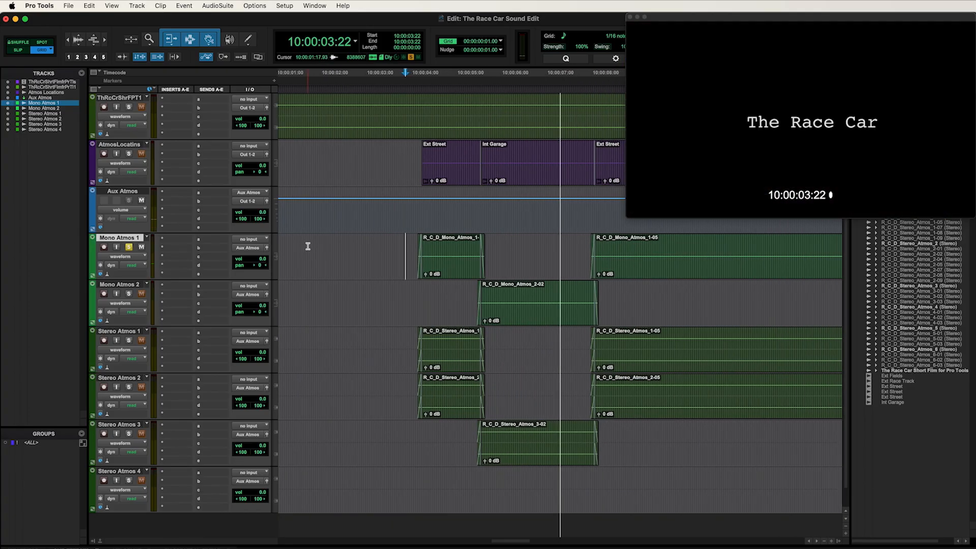
# - Extend the edit cursor at 10:00:03:17 from Mono Atmos 1 through Stereo Atmos 2, and switch those tracks' solo states over and back
pyautogui.click(396, 243)
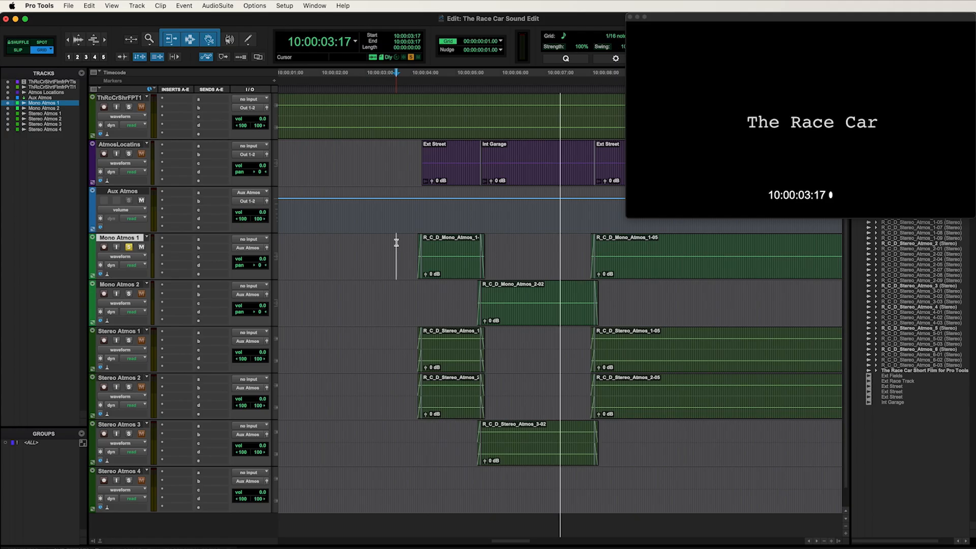
pyautogui.hotkey('shift', ';')
pyautogui.hotkey('shift', ';')
pyautogui.hotkey('shift', ';')
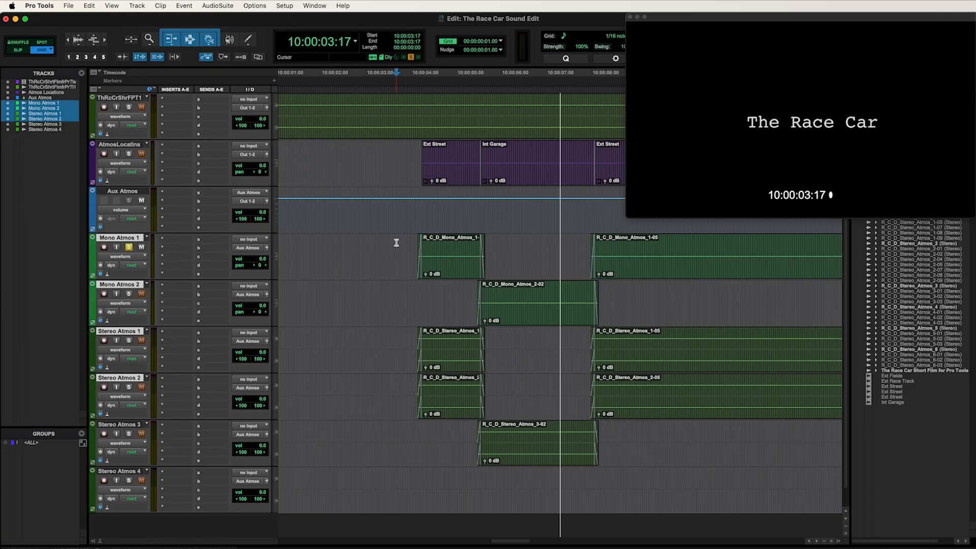
pyautogui.hotkey('shift', 's')
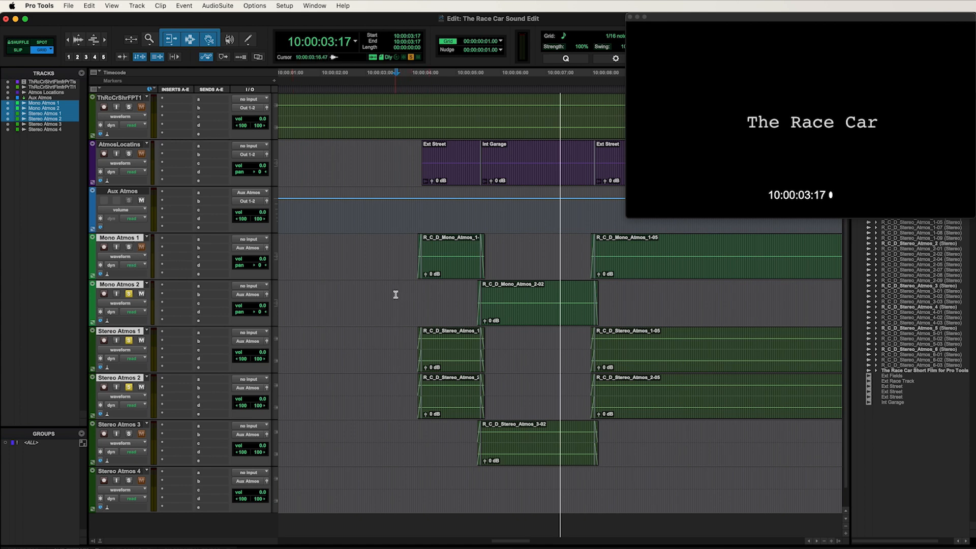
pyautogui.hotkey('shift', 's')
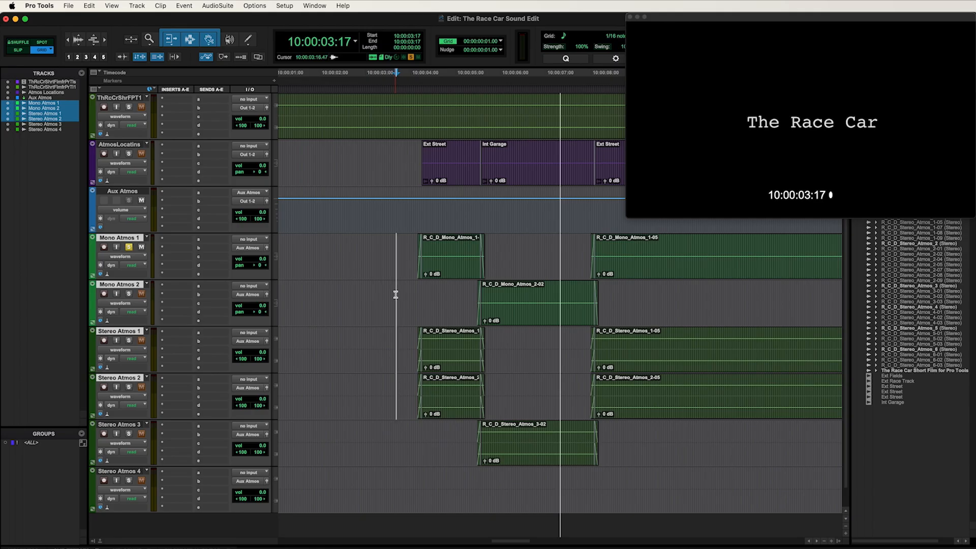
# - Clear the remaining solo on Mono Atmos 1
pyautogui.scroll(-1, 396, 295)
pyautogui.hscroll(2, 396, 296)
pyautogui.scroll(3, 395, 296)
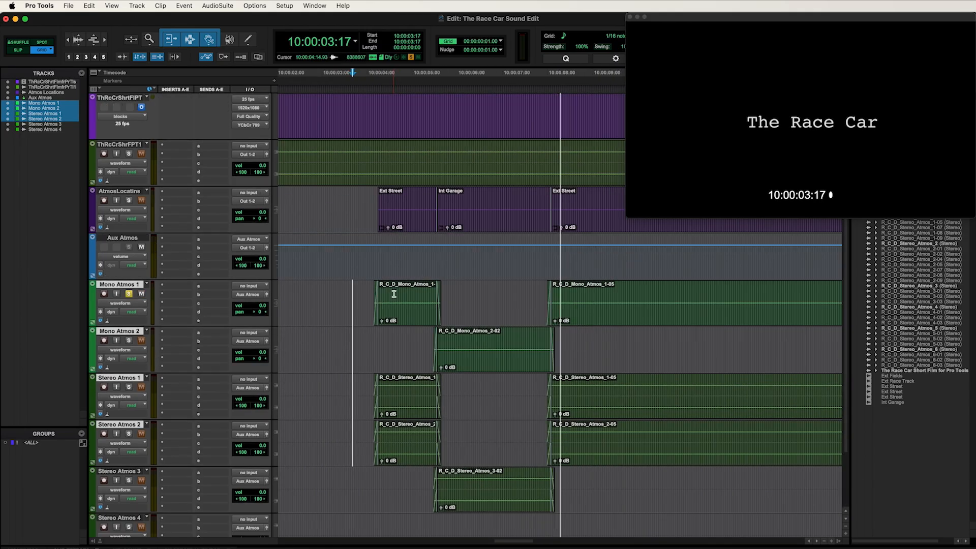
pyautogui.scroll(-1, 273, 304)
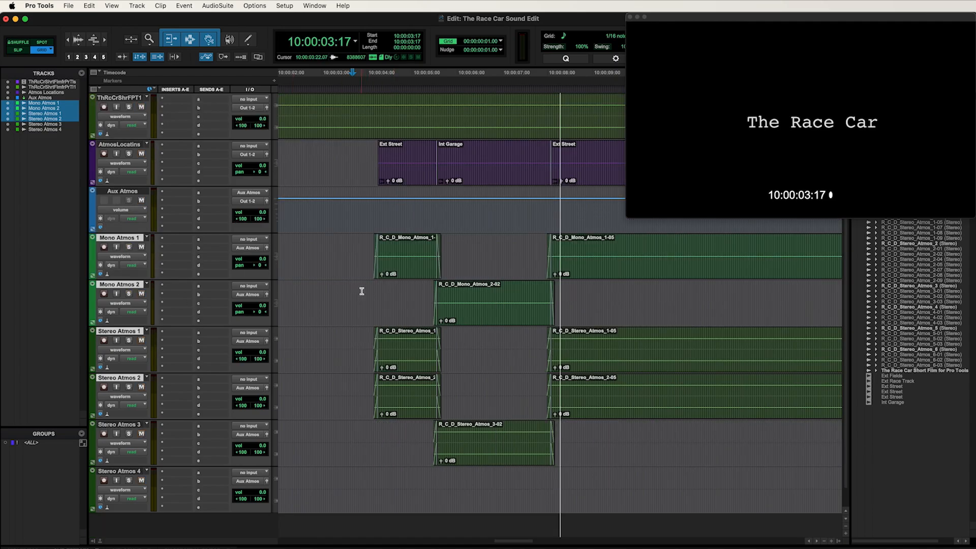
pyautogui.hotkey('shift', 's')
# - Place the edit cursor on Mono Atmos 2 at 09:59:56:09 and play the whole atmos edit against the picture past the final Ext Race Track clips
pyautogui.press('r')
pyautogui.click(316, 290)
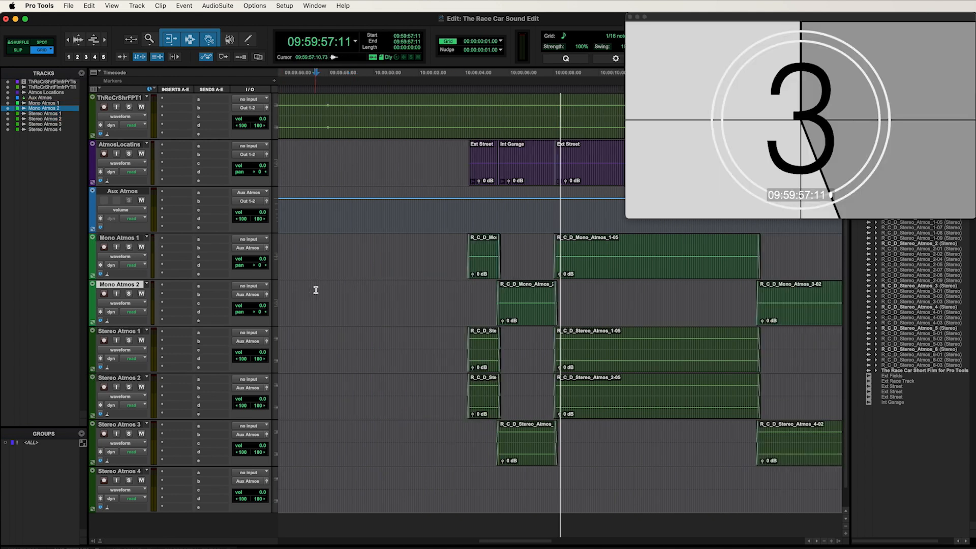
pyautogui.click(291, 290)
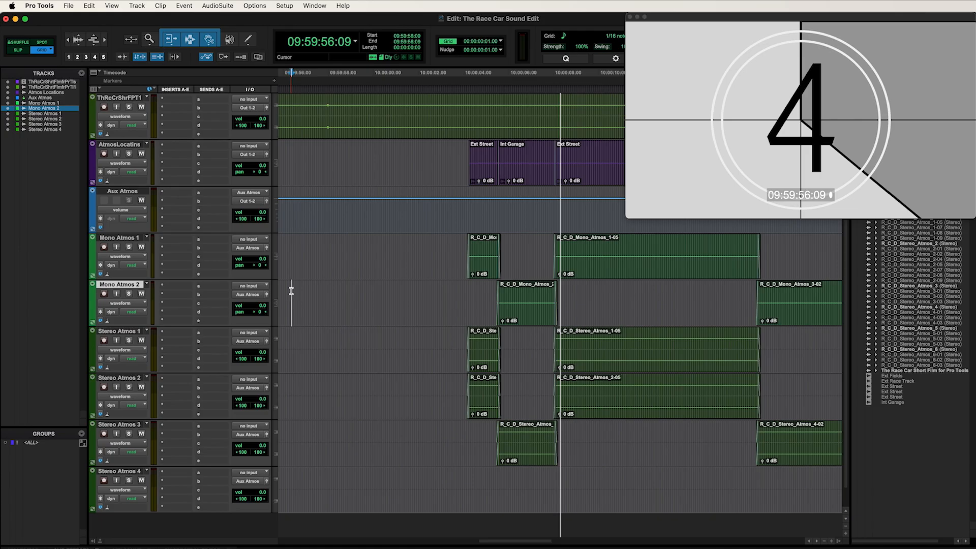
pyautogui.press('space')
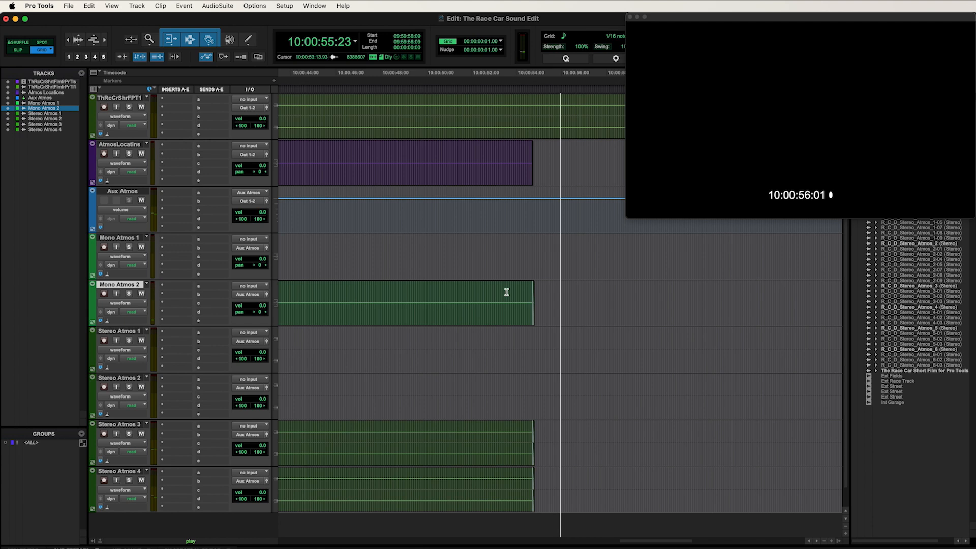
pyautogui.press('r')
pyautogui.press('r')
pyautogui.press('r')
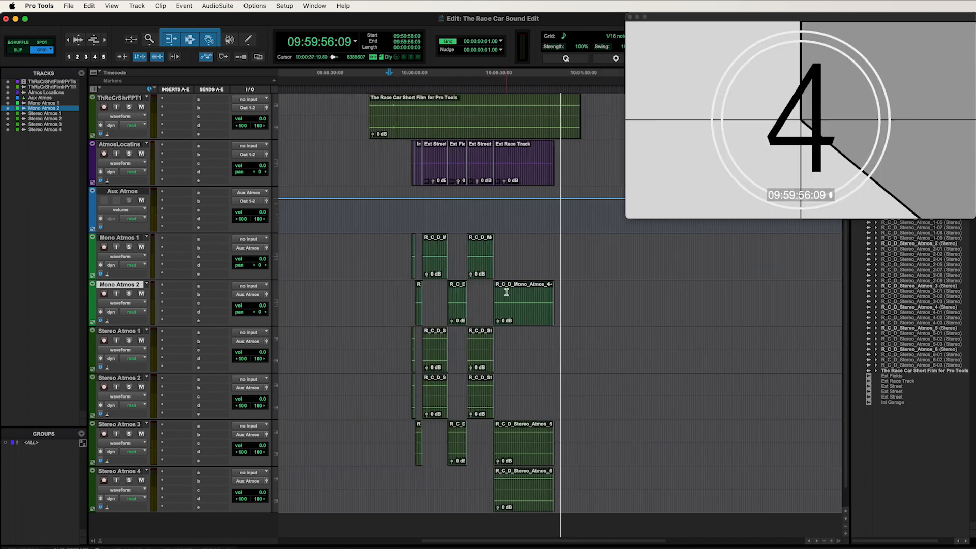